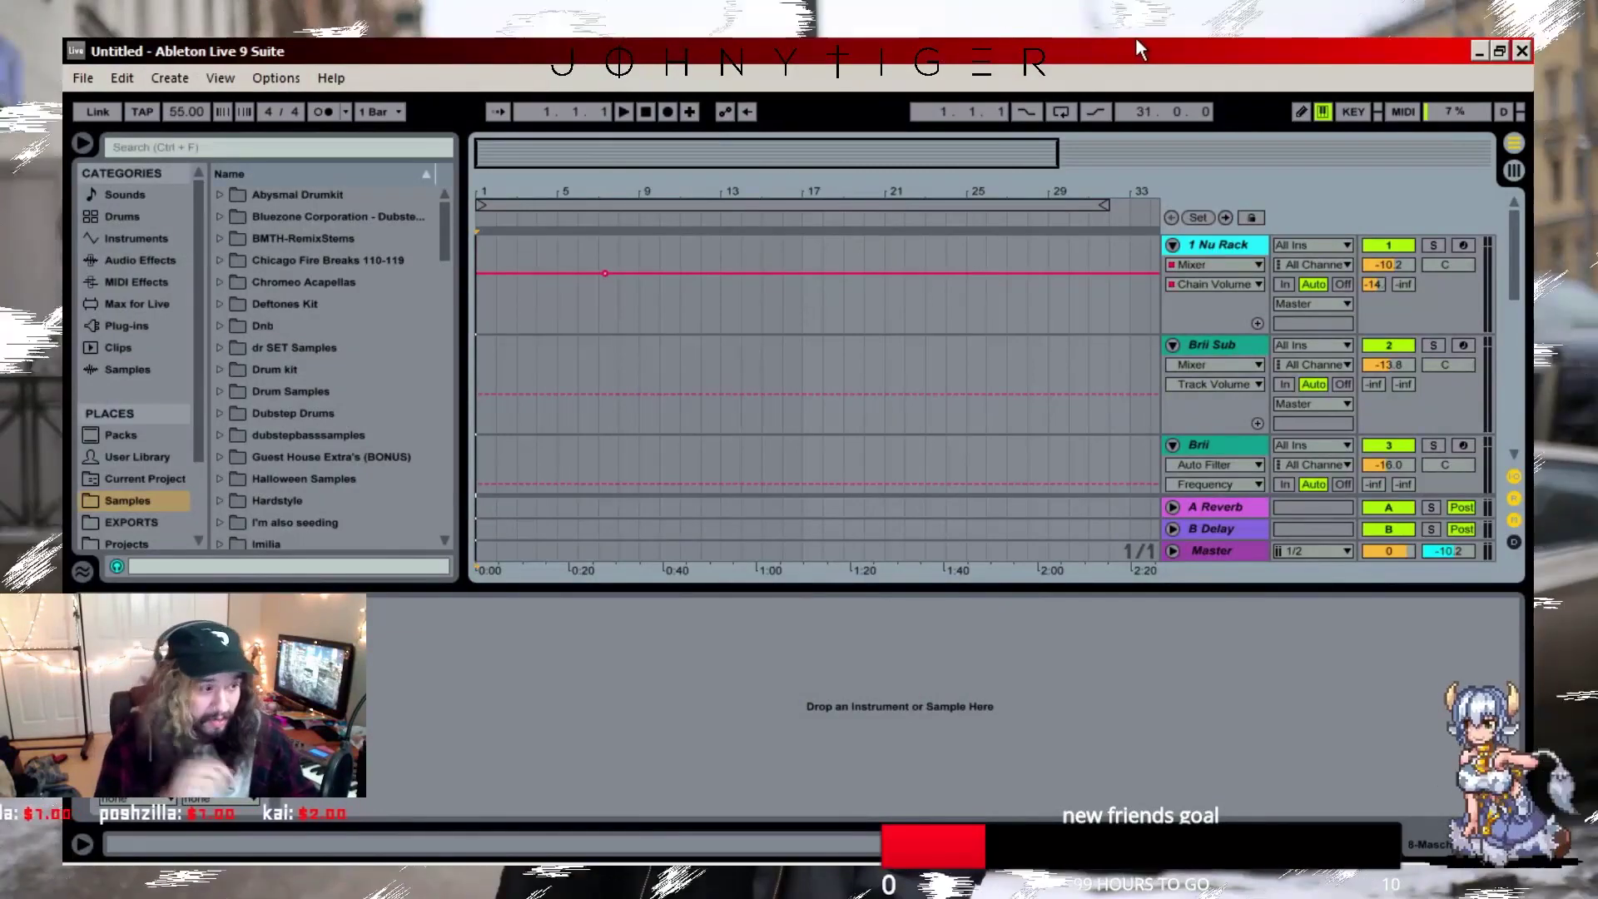
- Delete the 1 Nu Rack track and insert a new MIDI track in its place above Brii Sub
{"action": "left_click", "coordinate": [1216, 247]}
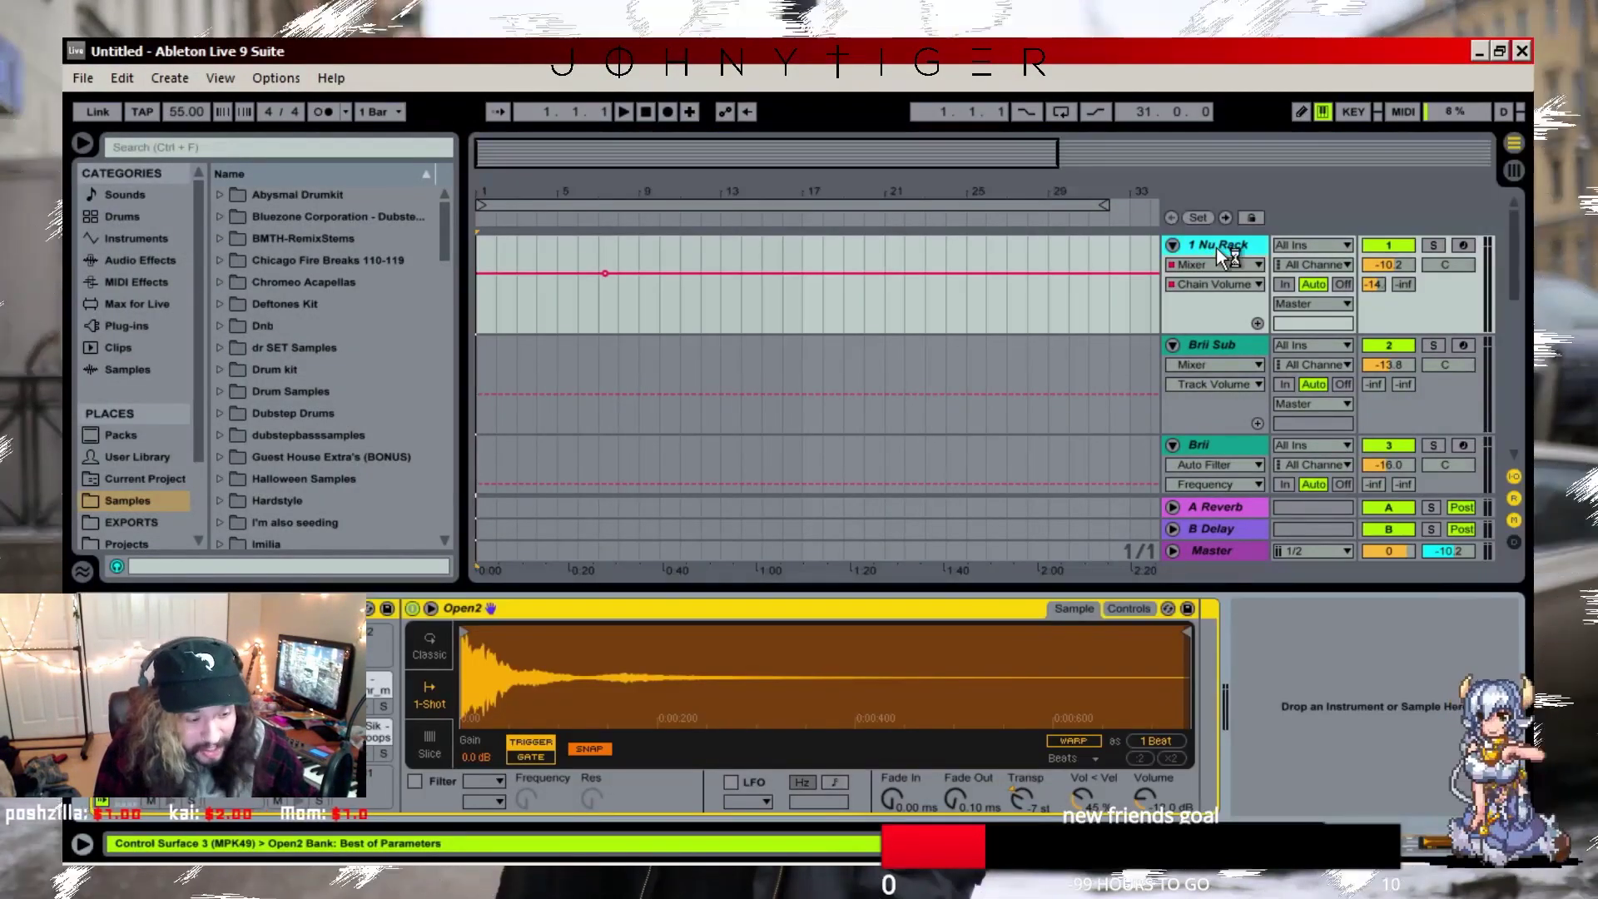
{"action": "key", "text": "Delete"}
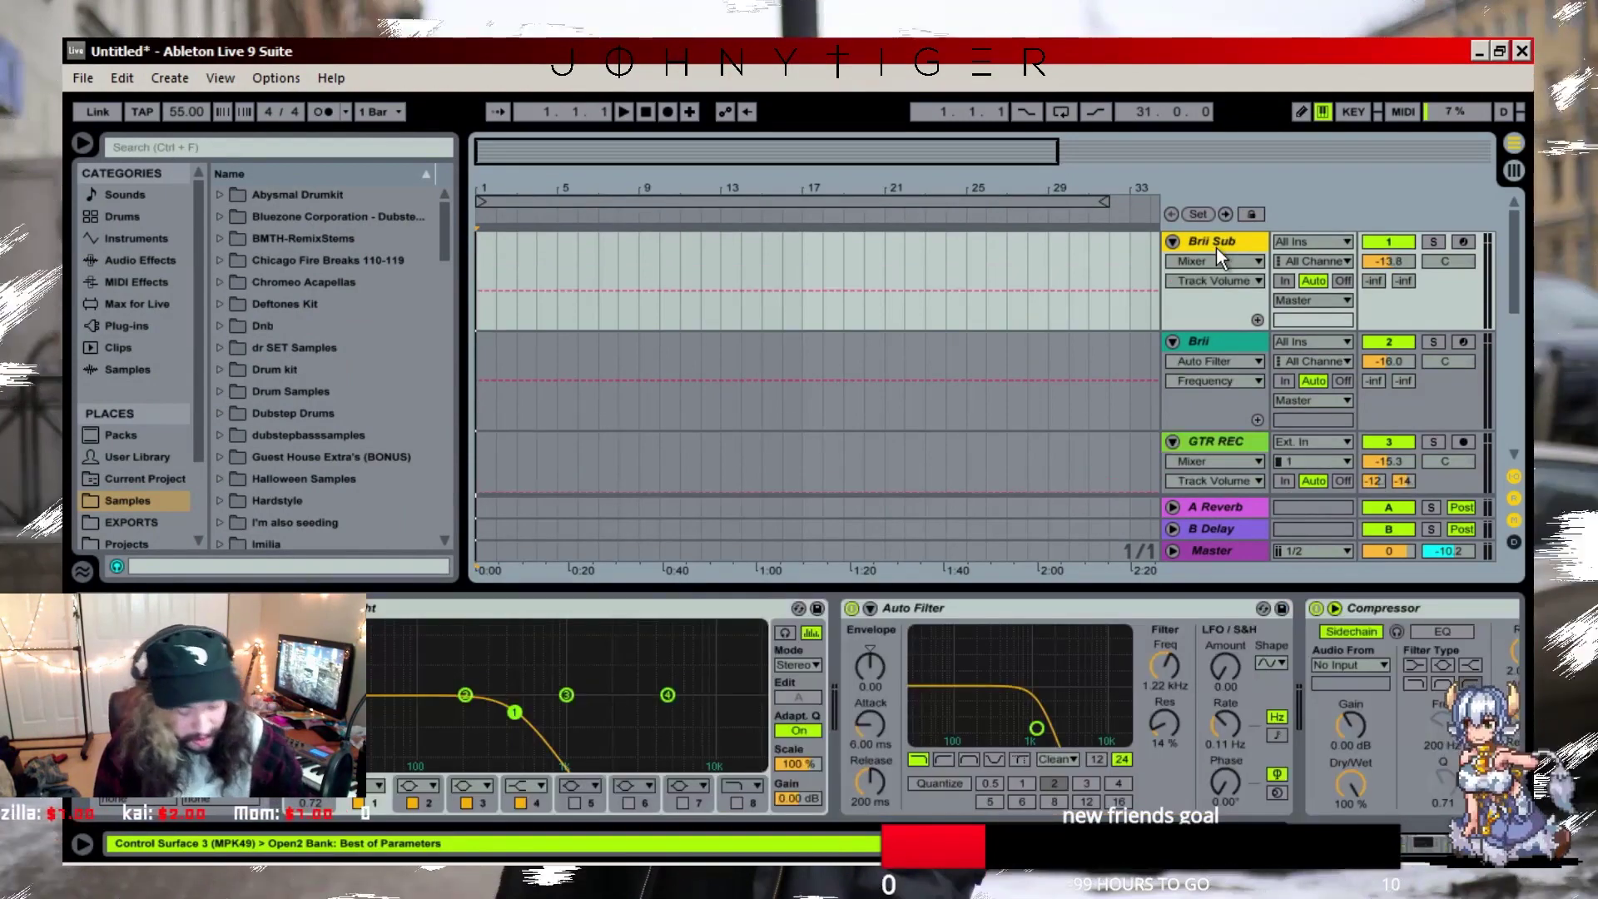
{"action": "key", "text": "ctrl+shift+t"}
{"action": "left_click_drag", "start_coordinate": [1207, 260], "coordinate": [1207, 257]}
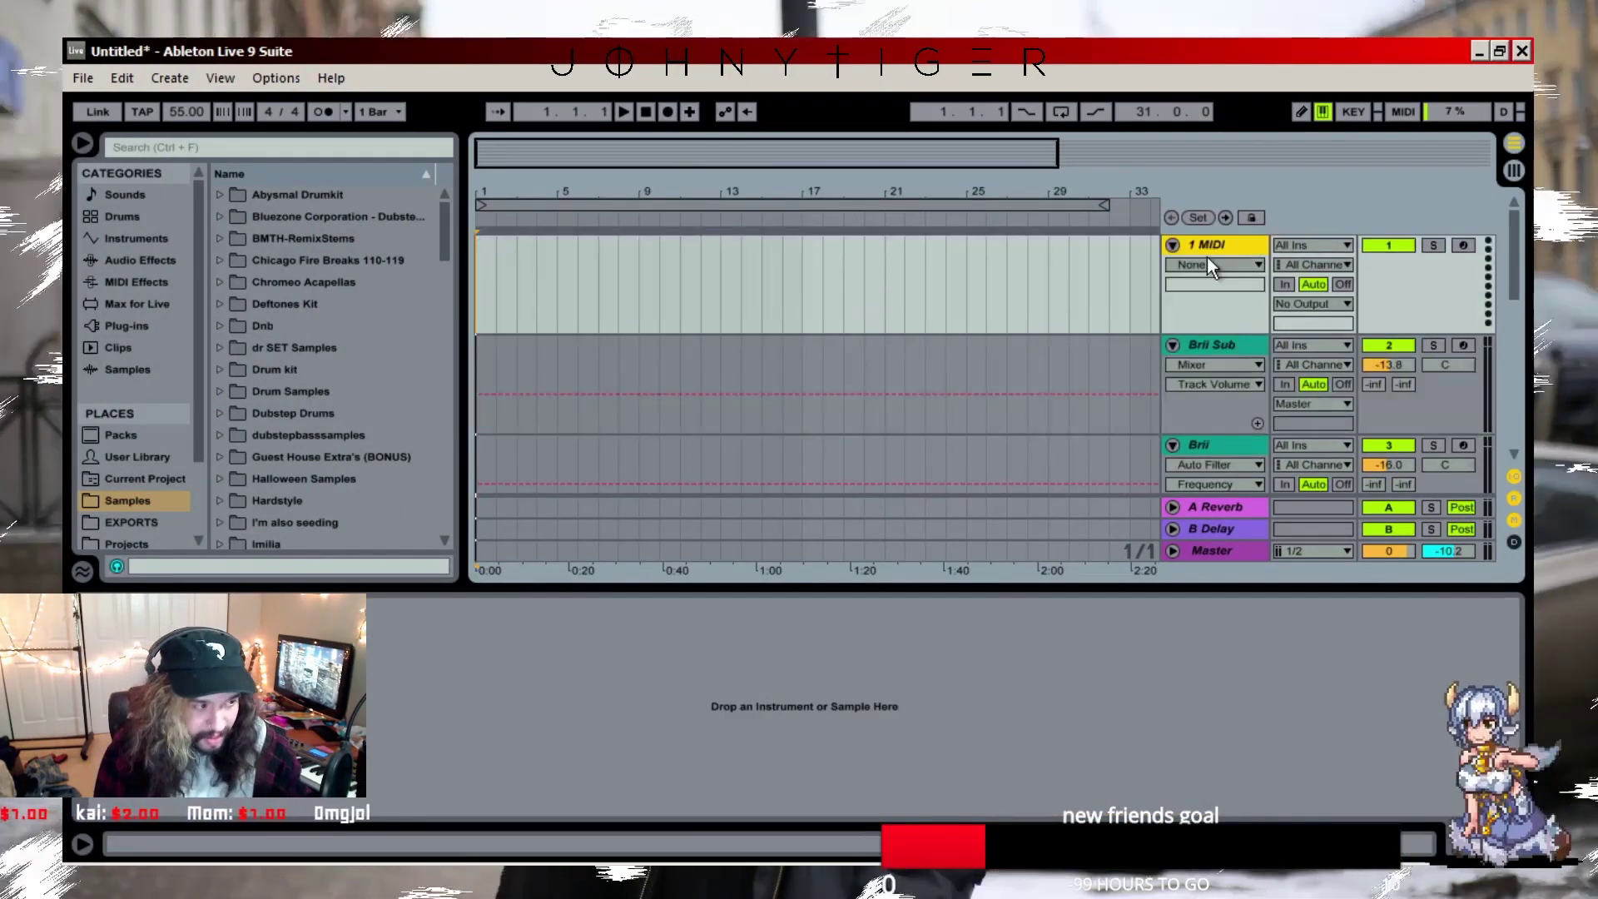
- Load the Ghostemane.adg drum rack preset from the instrument library onto the new MIDI track
{"action": "left_click", "coordinate": [150, 239]}
{"action": "left_click", "coordinate": [219, 239]}
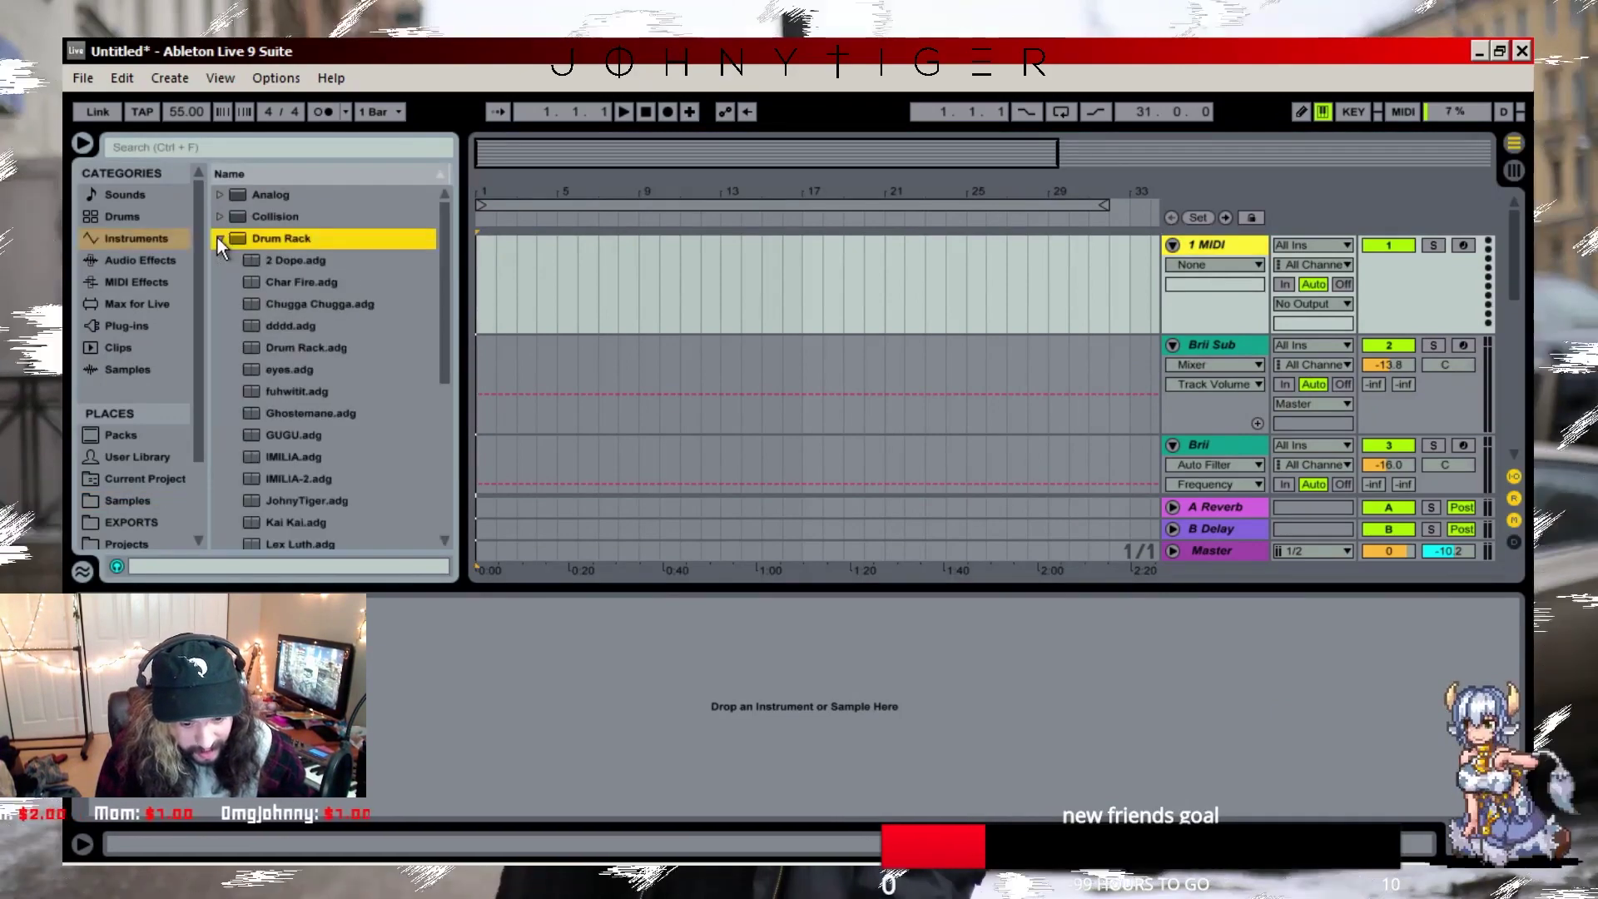
{"action": "scroll", "coordinate": [266, 323], "scroll_direction": "down", "scroll_amount": 6}
{"action": "scroll", "coordinate": [304, 321], "scroll_direction": "up", "scroll_amount": 3}
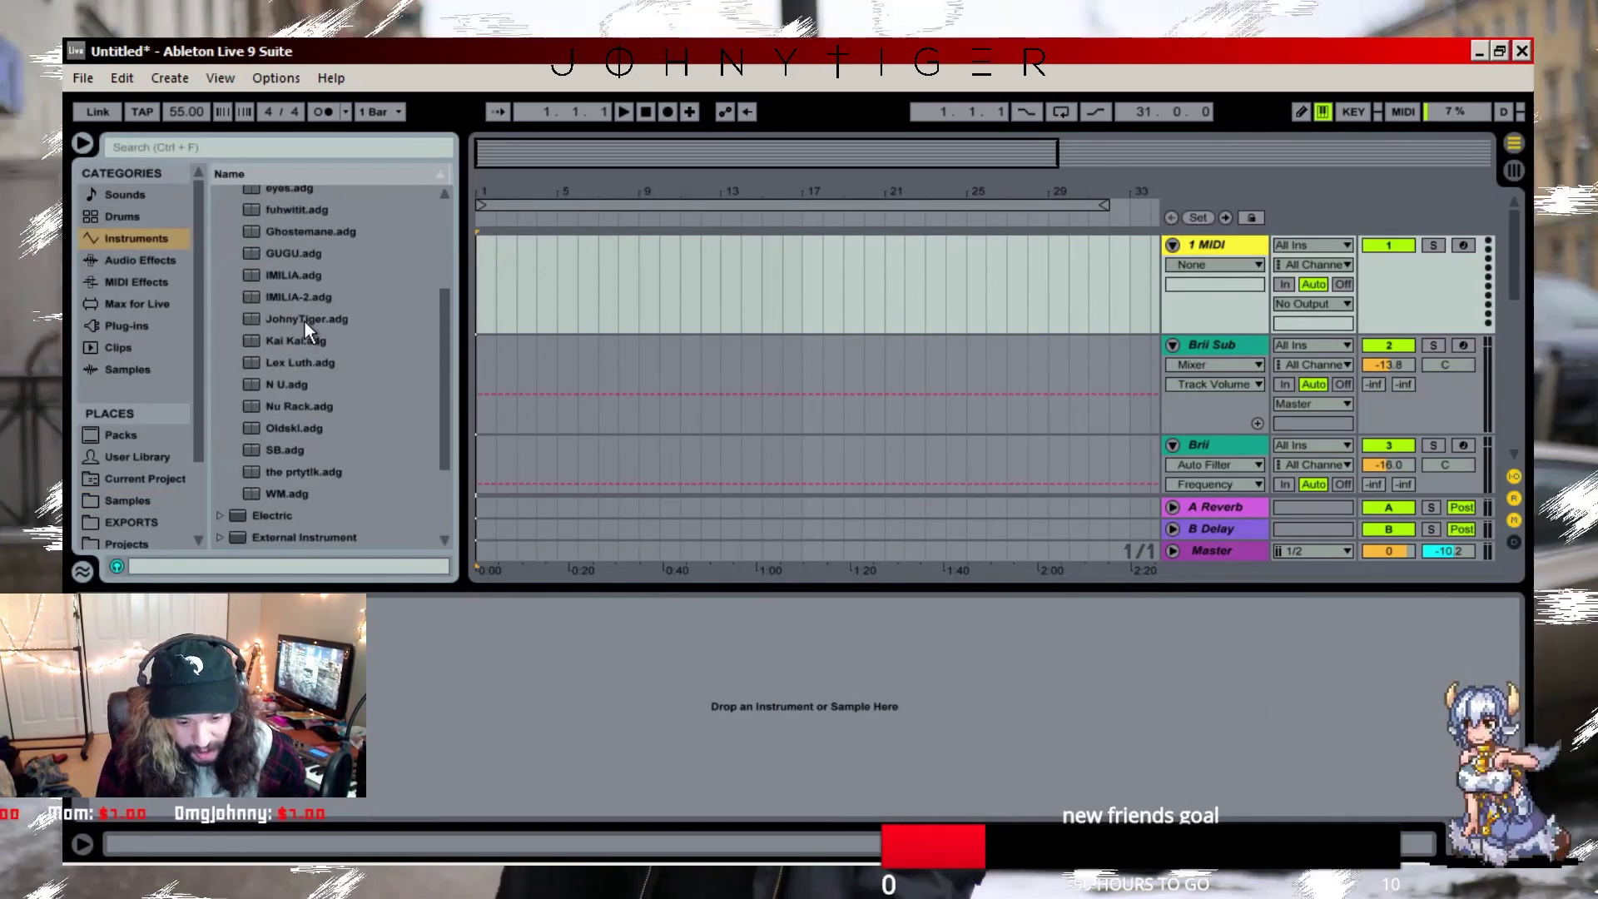
{"action": "double_click", "coordinate": [305, 297]}
- Set the project tempo to 150 BPM
{"action": "left_click", "coordinate": [173, 110]}
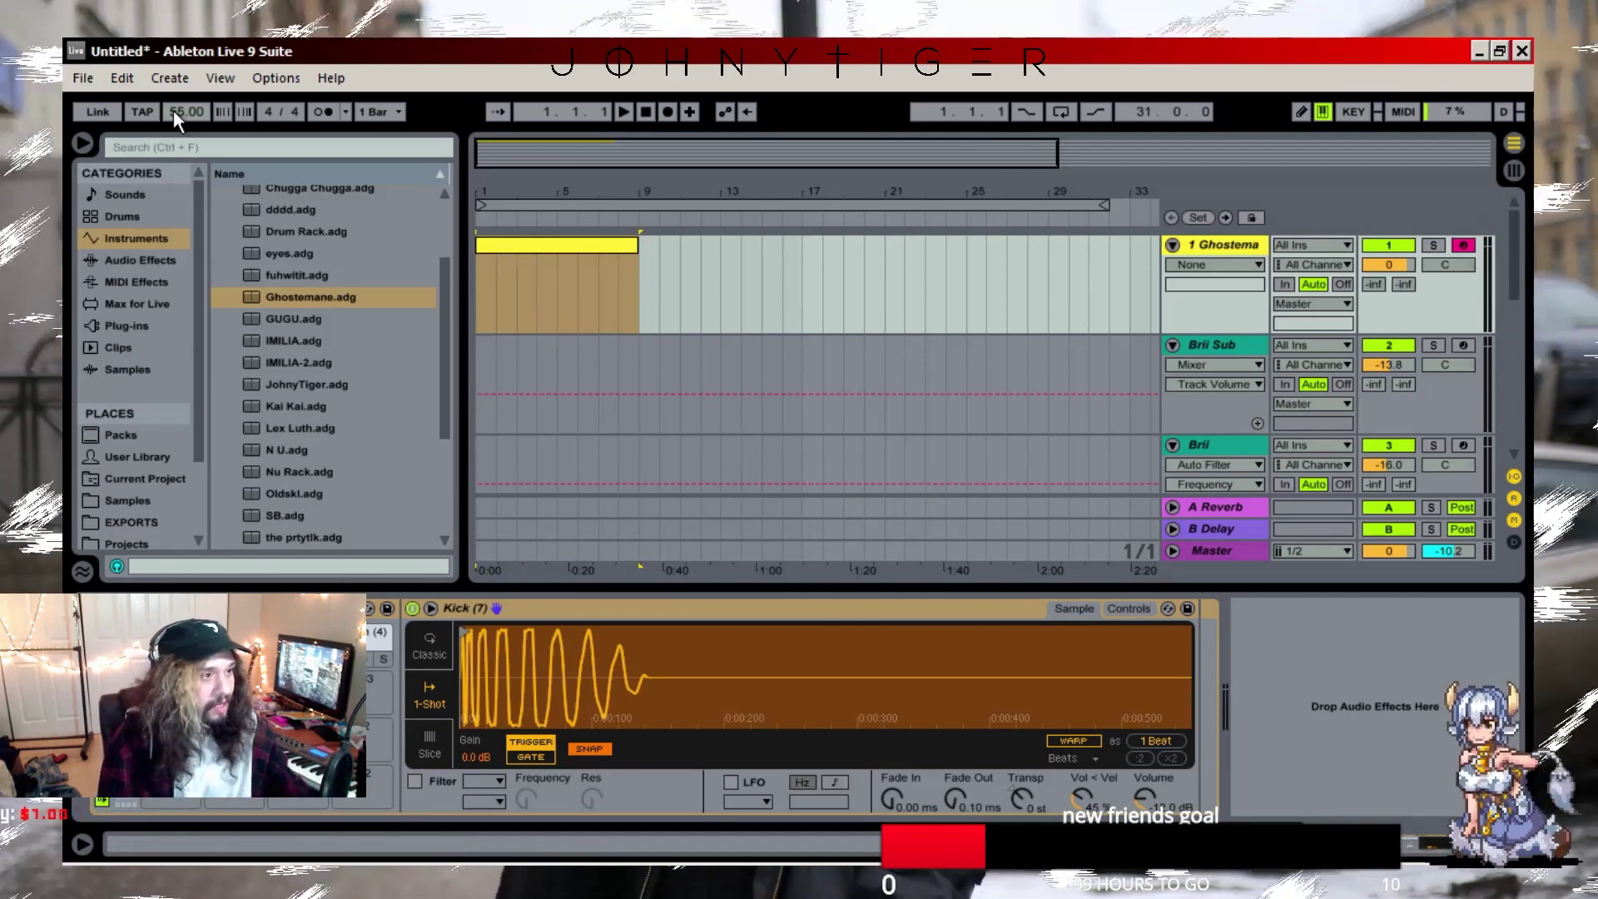
{"action": "type", "text": "150"}
{"action": "key", "text": "Return"}
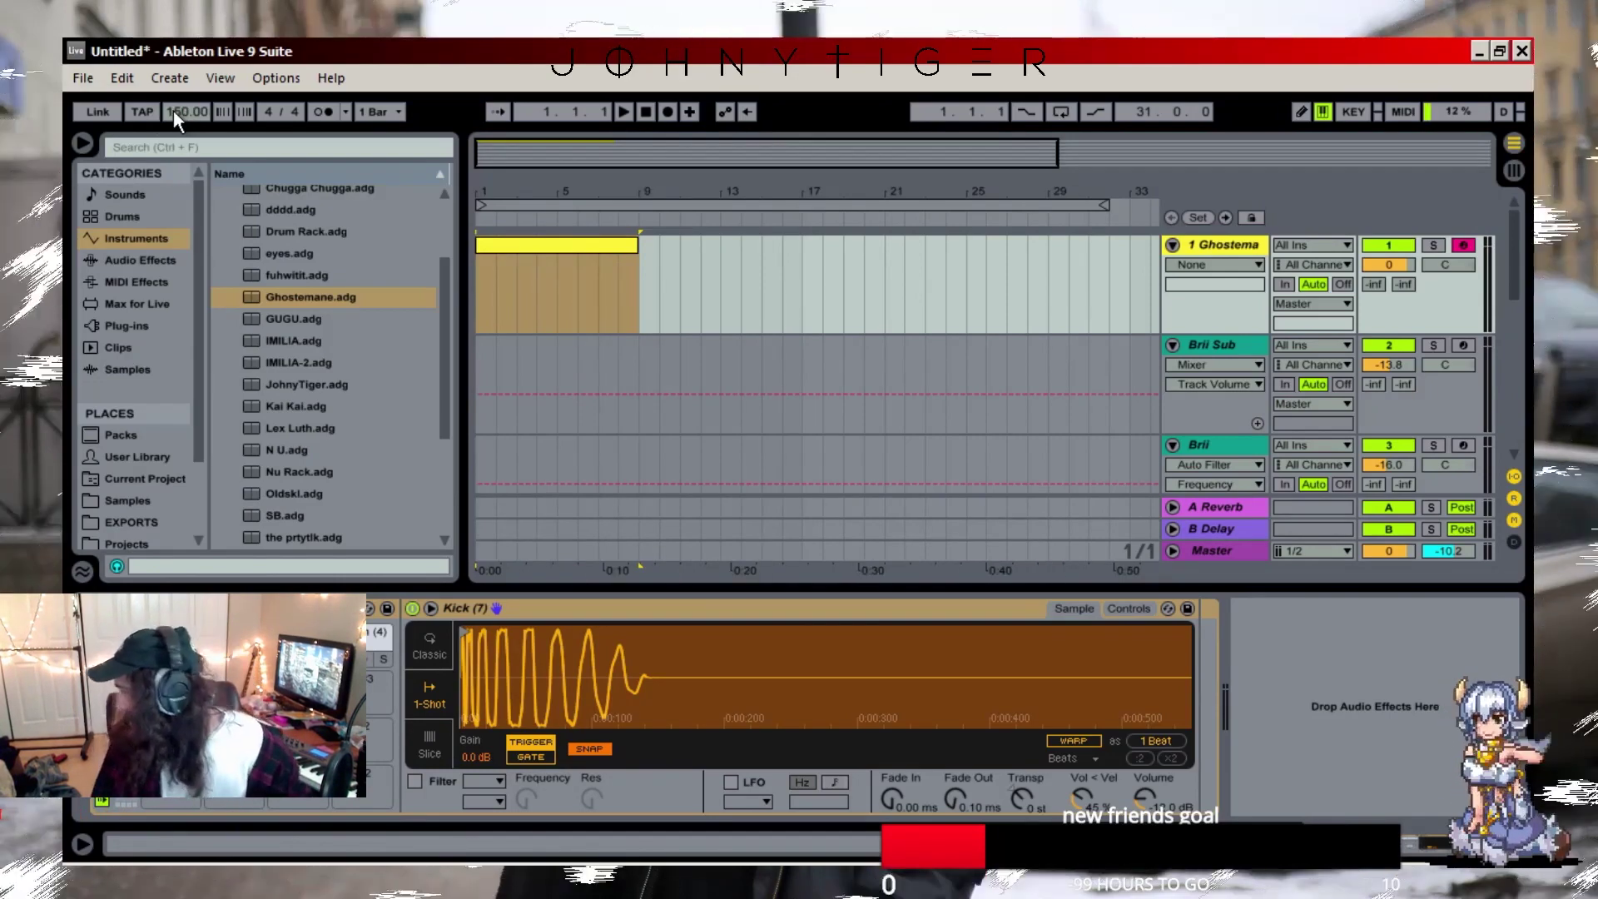
- Open the eight-bar drum clip for note editing and add a one-bar Crash (1) note at its start
{"action": "left_click", "coordinate": [558, 245]}
{"action": "double_click", "coordinate": [557, 245]}
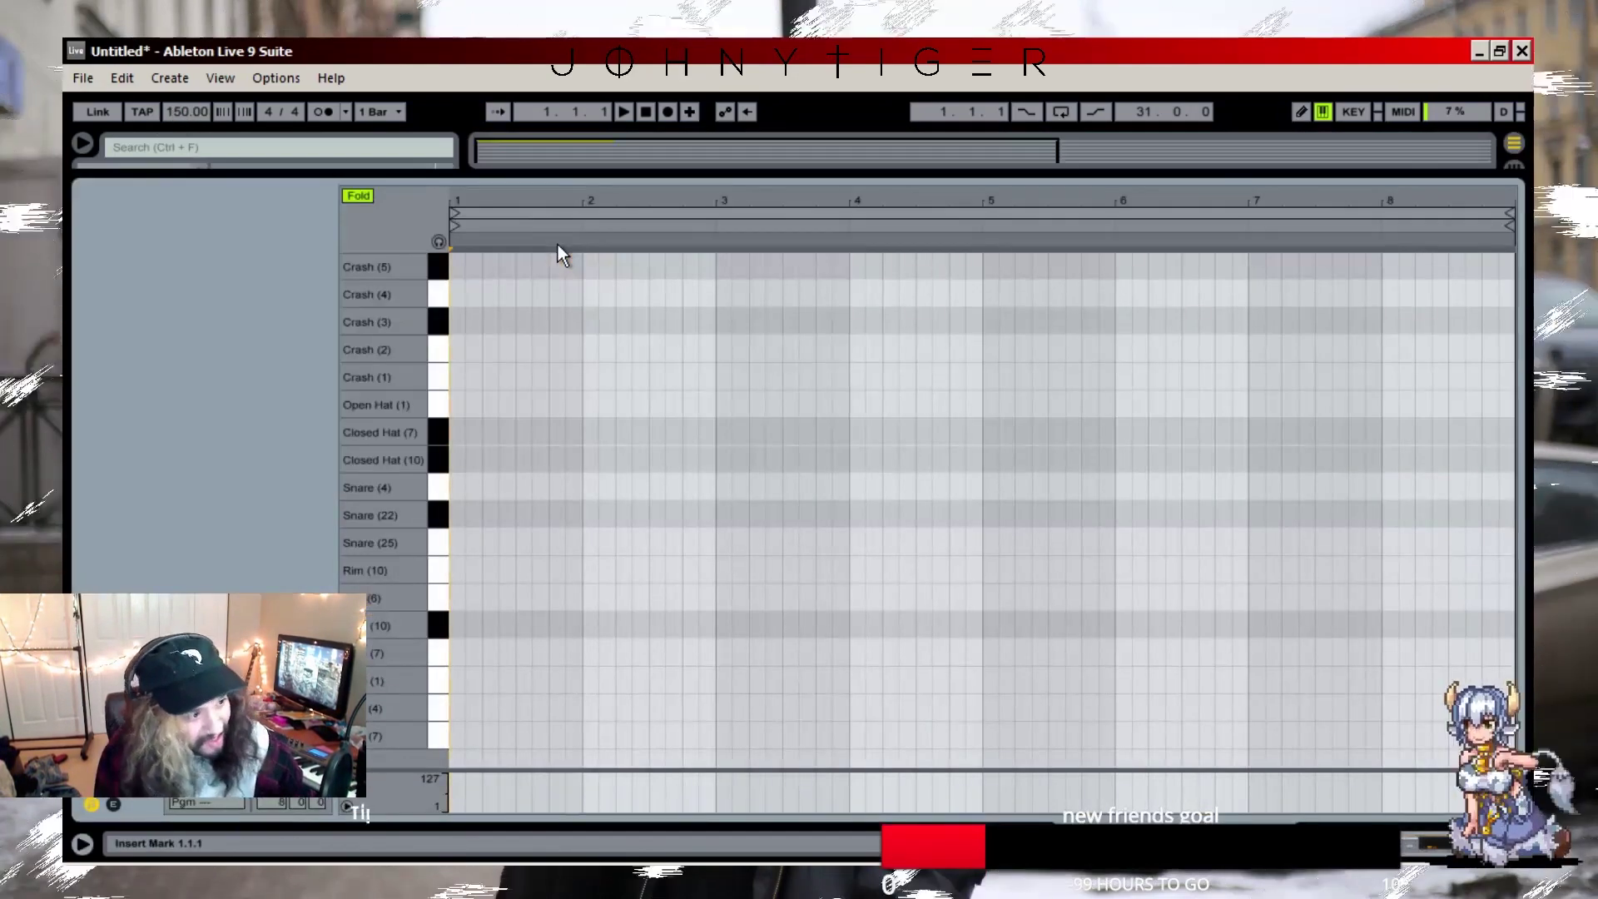
{"action": "double_click", "coordinate": [463, 376]}
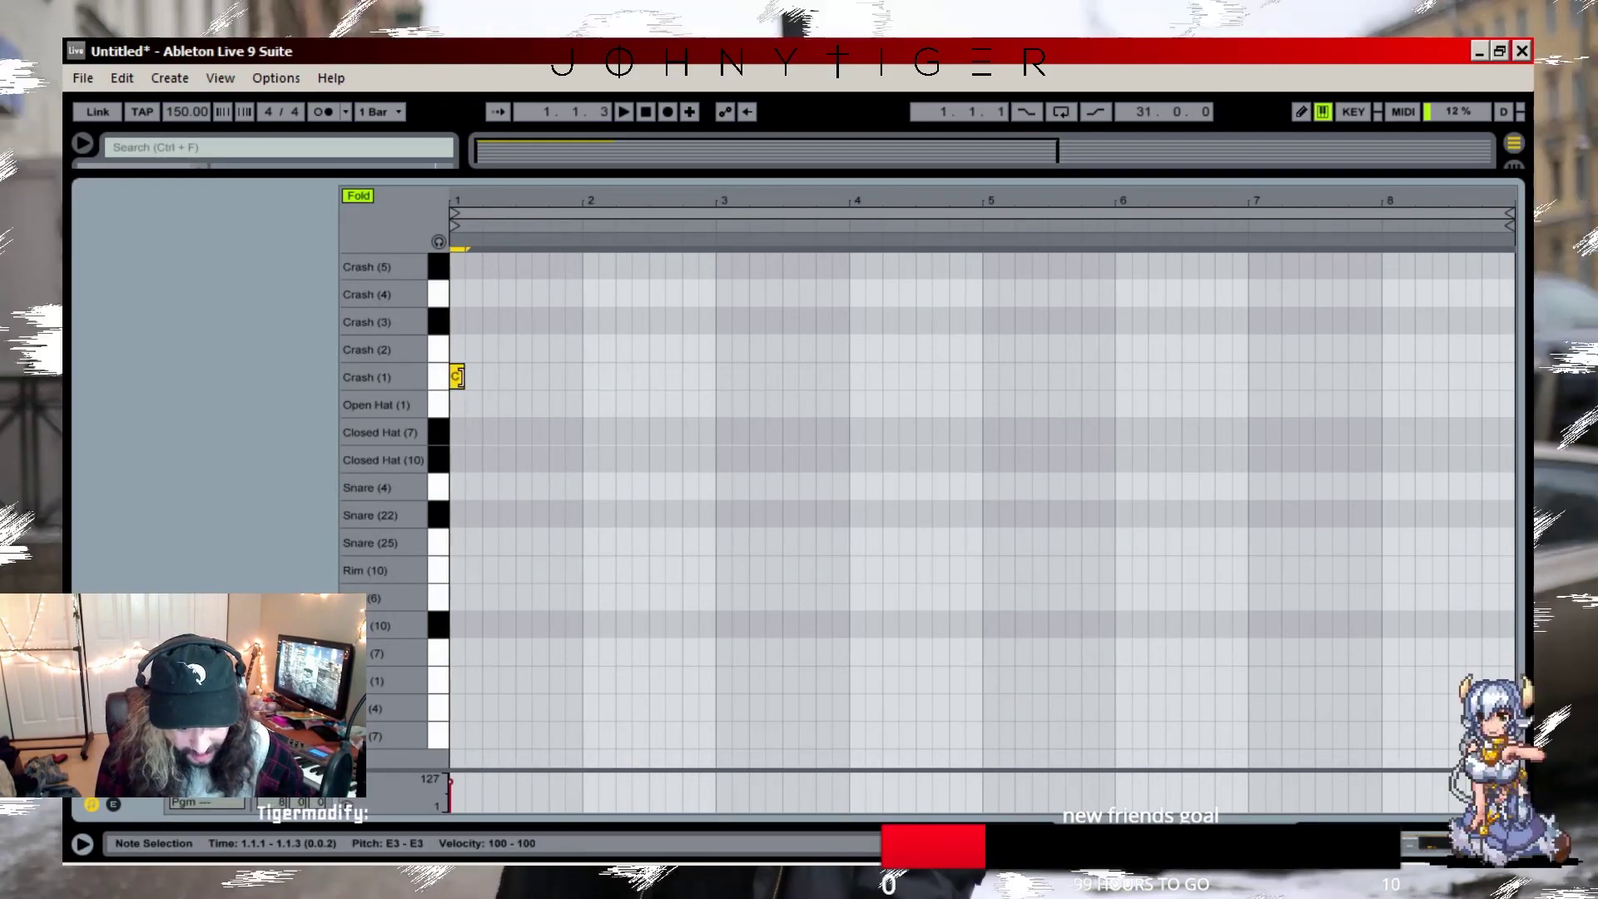
{"action": "right_click", "coordinate": [491, 376]}
{"action": "left_click", "coordinate": [496, 358]}
{"action": "left_click_drag", "start_coordinate": [481, 377], "coordinate": [581, 376]}
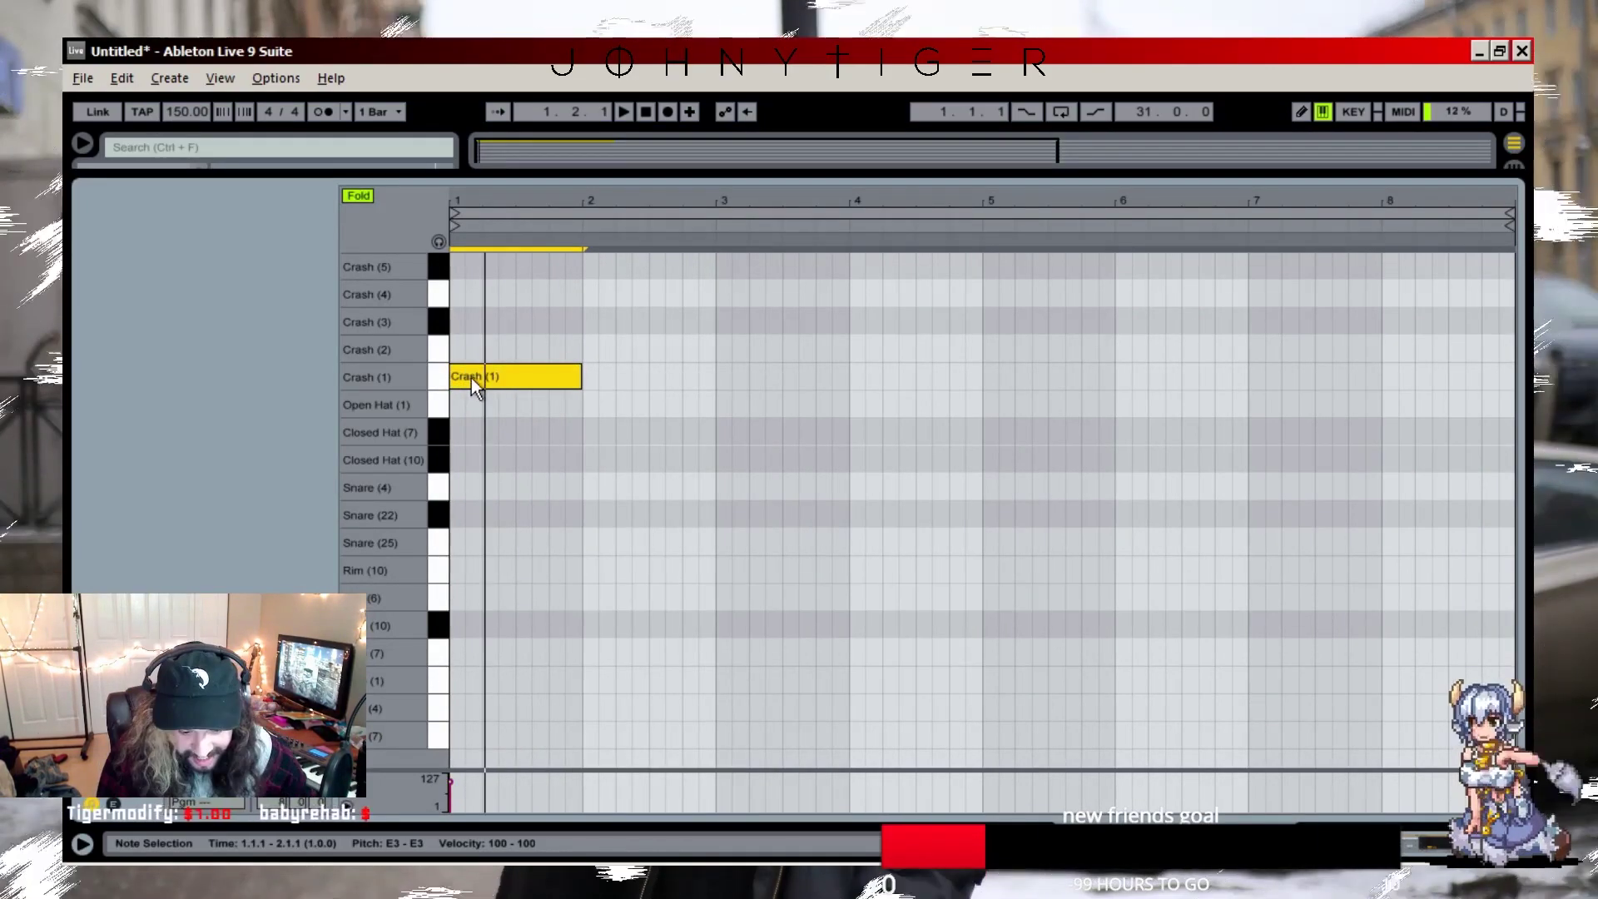
- Fill the clip with Snare (25) notes on beat 3 of each bar and steady Closed Hat (10) notes, and play it
{"action": "left_click_drag", "start_coordinate": [485, 379], "coordinate": [481, 542]}
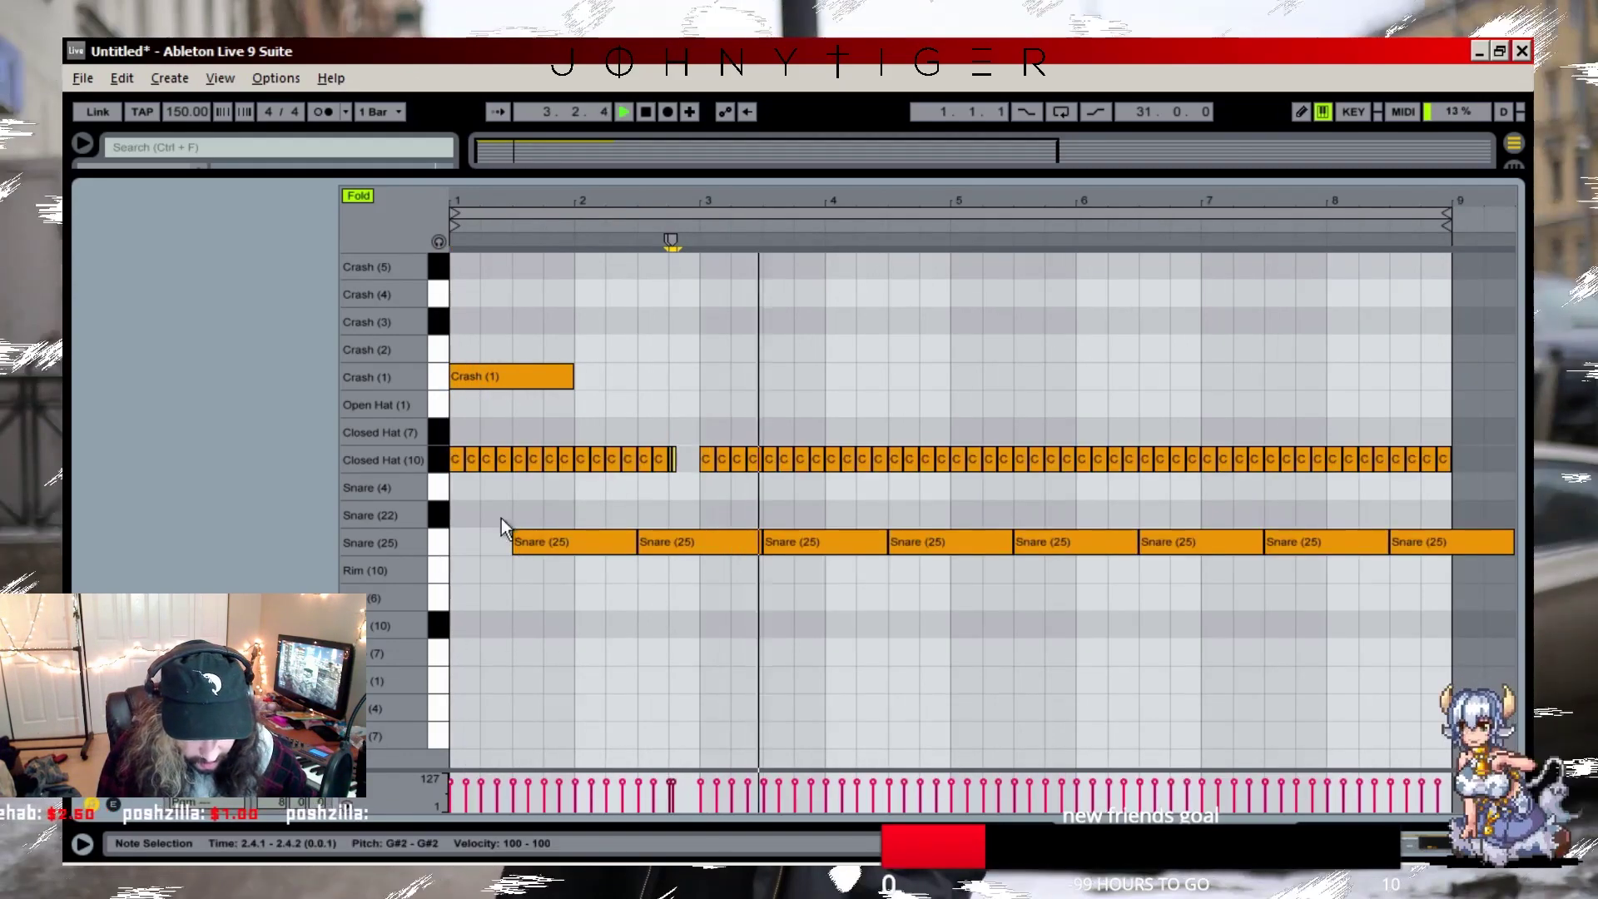
{"action": "key", "text": "space"}
{"action": "key", "text": "space"}
{"action": "key", "text": "space"}
{"action": "key", "text": "space"}
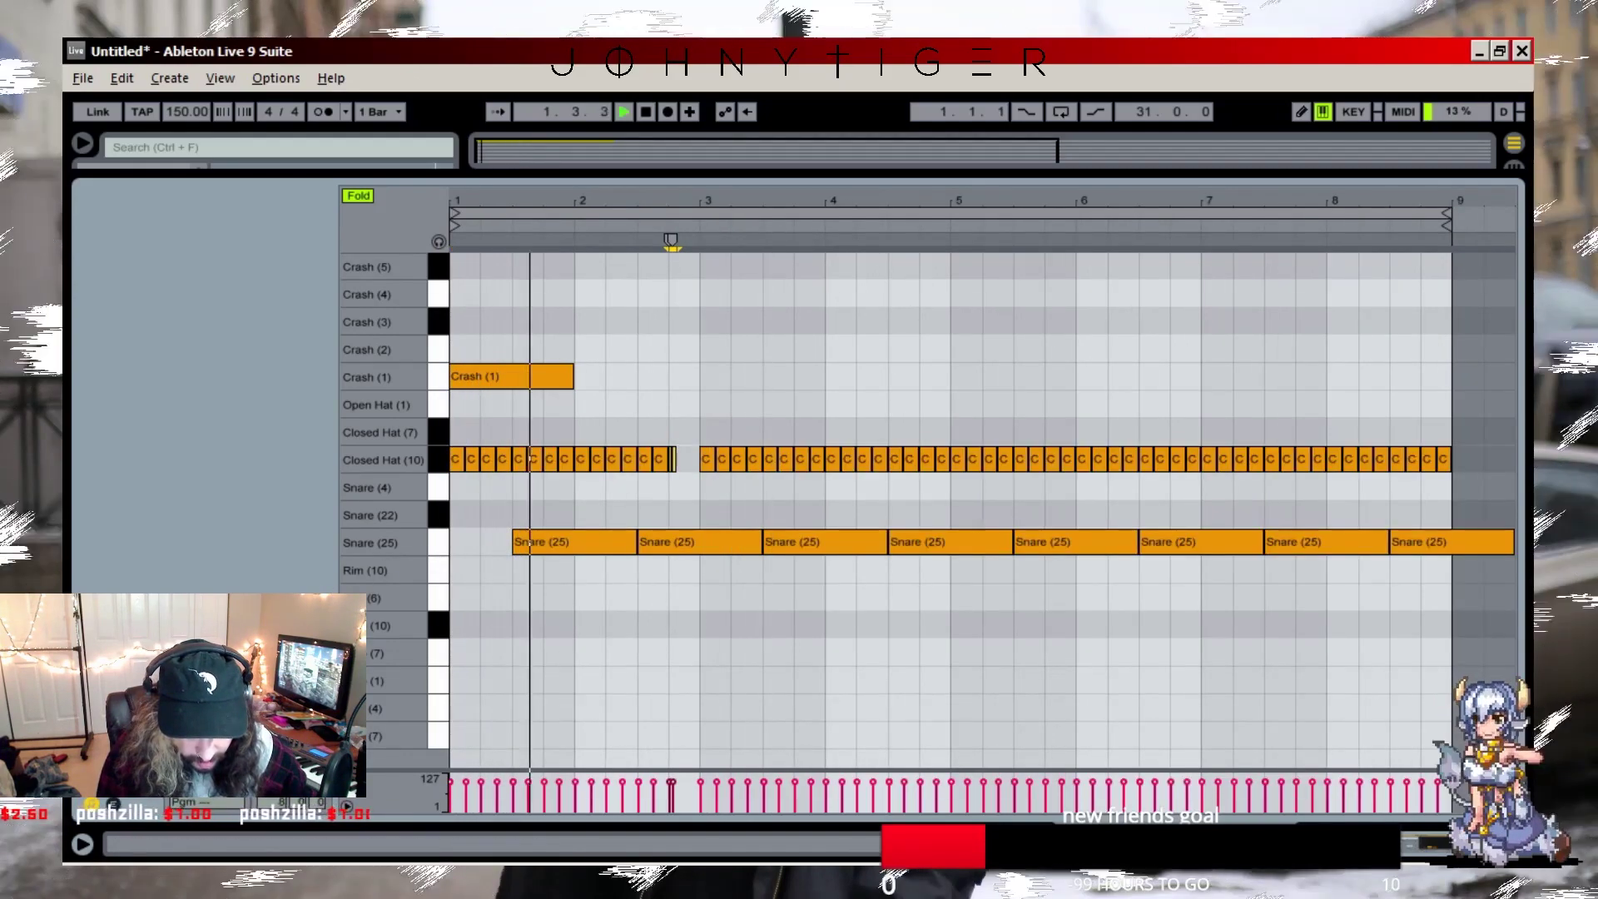
- Build rolls of shorter Closed Hat (10) notes at the ends of bars 2 and 3, and play the pattern
{"action": "key", "text": "ctrl+z"}
{"action": "key", "text": "ctrl+d"}
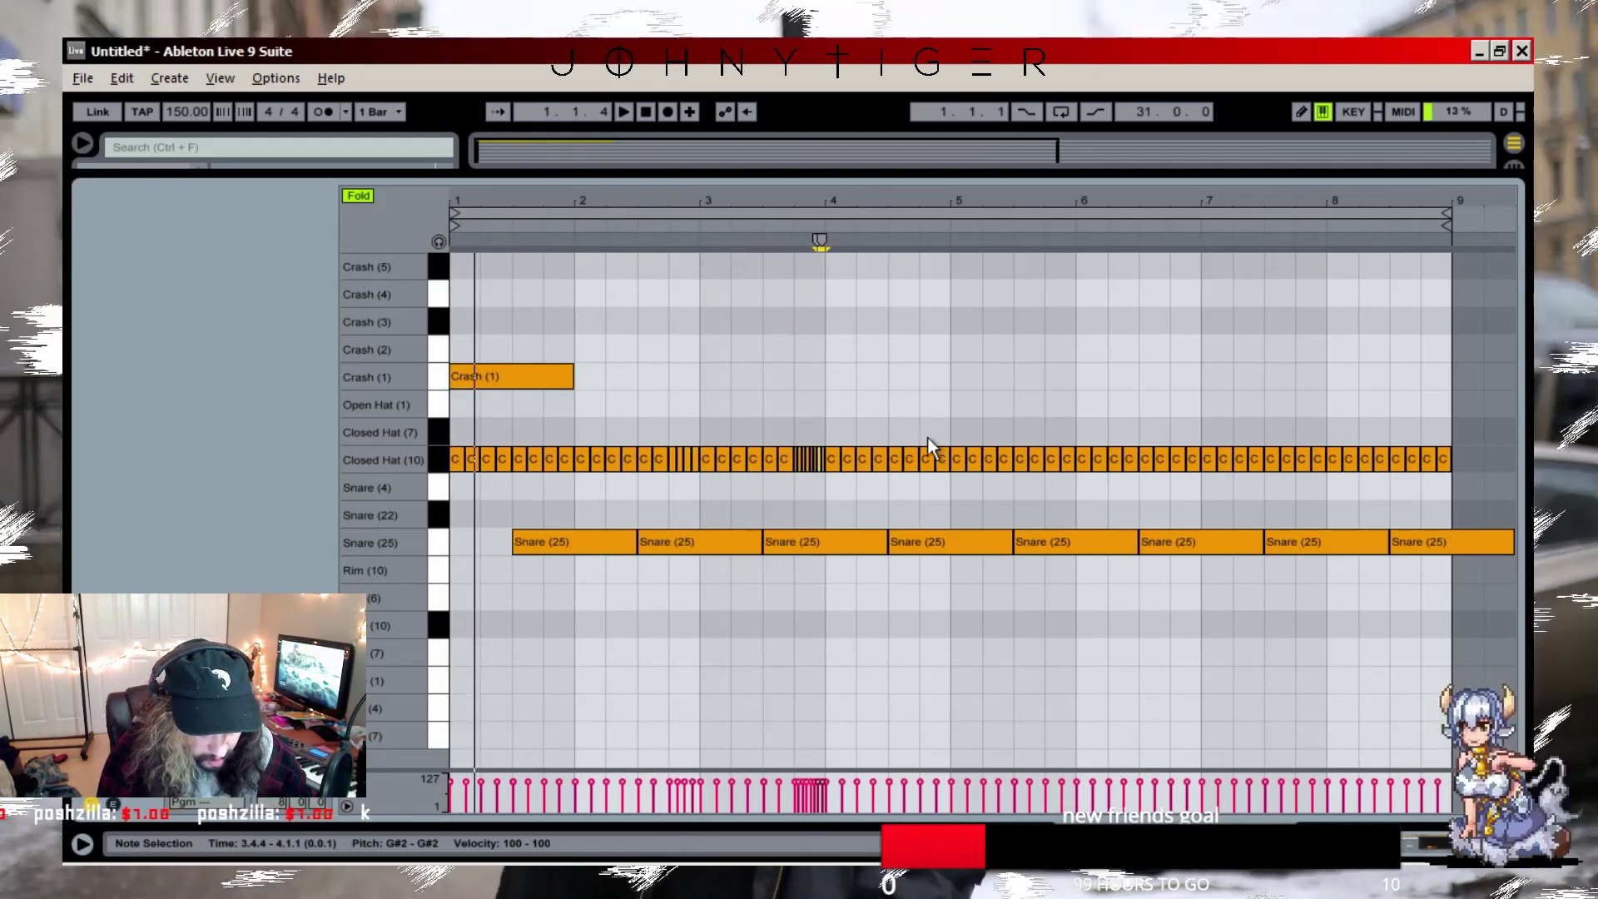
{"action": "key", "text": "space"}
{"action": "key", "text": "space"}
- Make a faster Closed Hat (10) roll at the end of bar 4 and repeat the four-bar hat pattern over bars 5 to 8
{"action": "left_click_drag", "start_coordinate": [937, 441], "coordinate": [928, 474]}
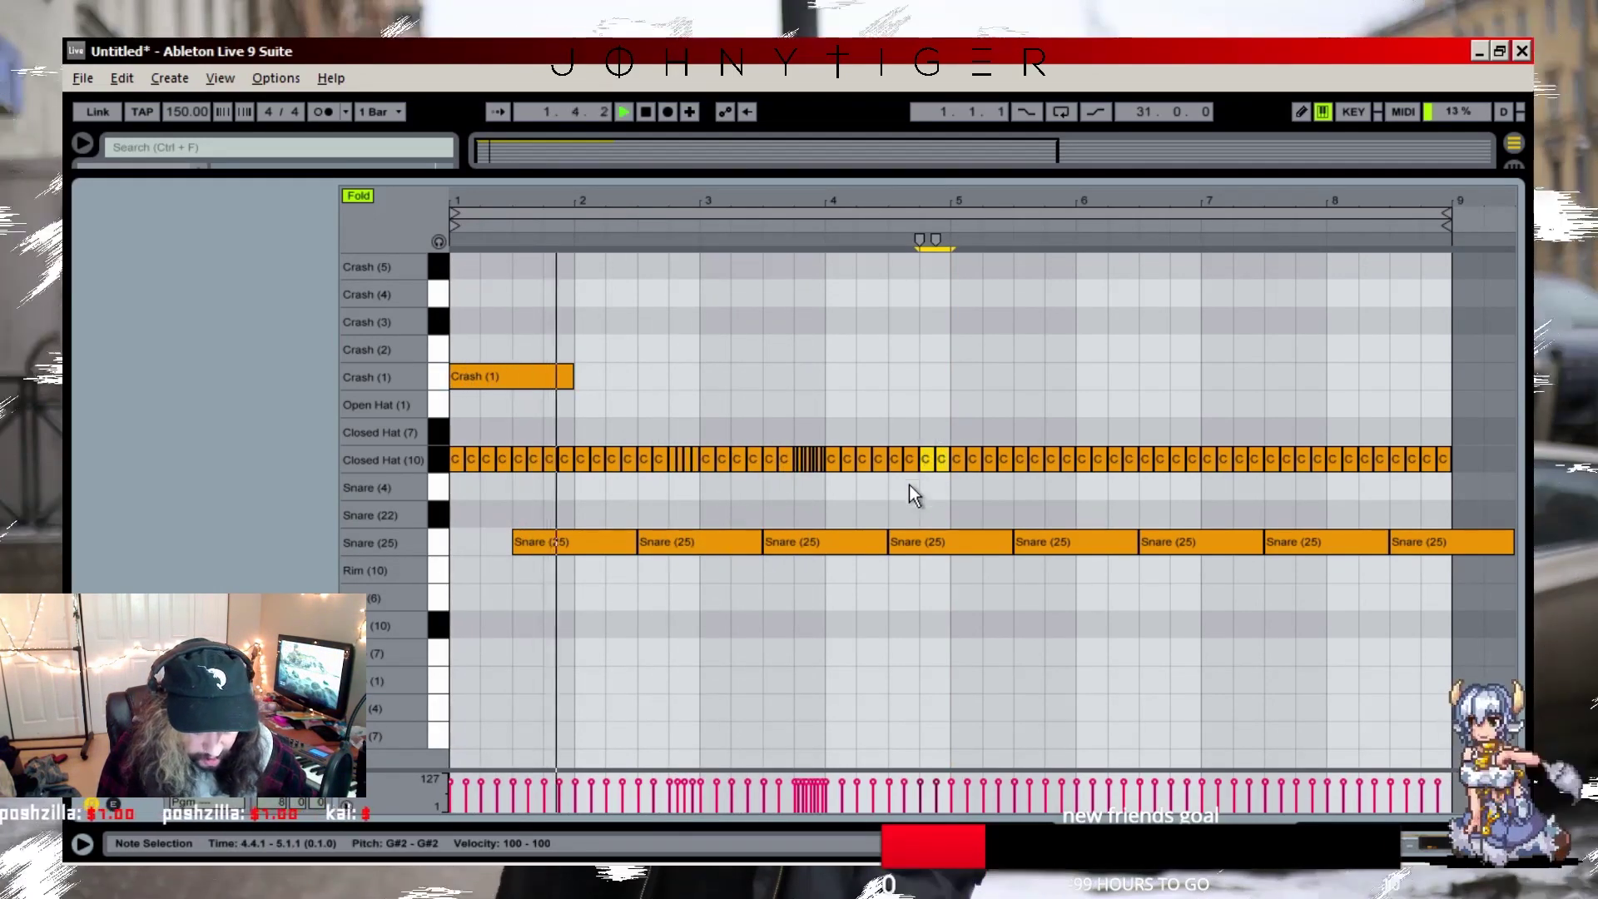
{"action": "left_click", "coordinate": [190, 679]}
{"action": "key", "text": "ctrl+d"}
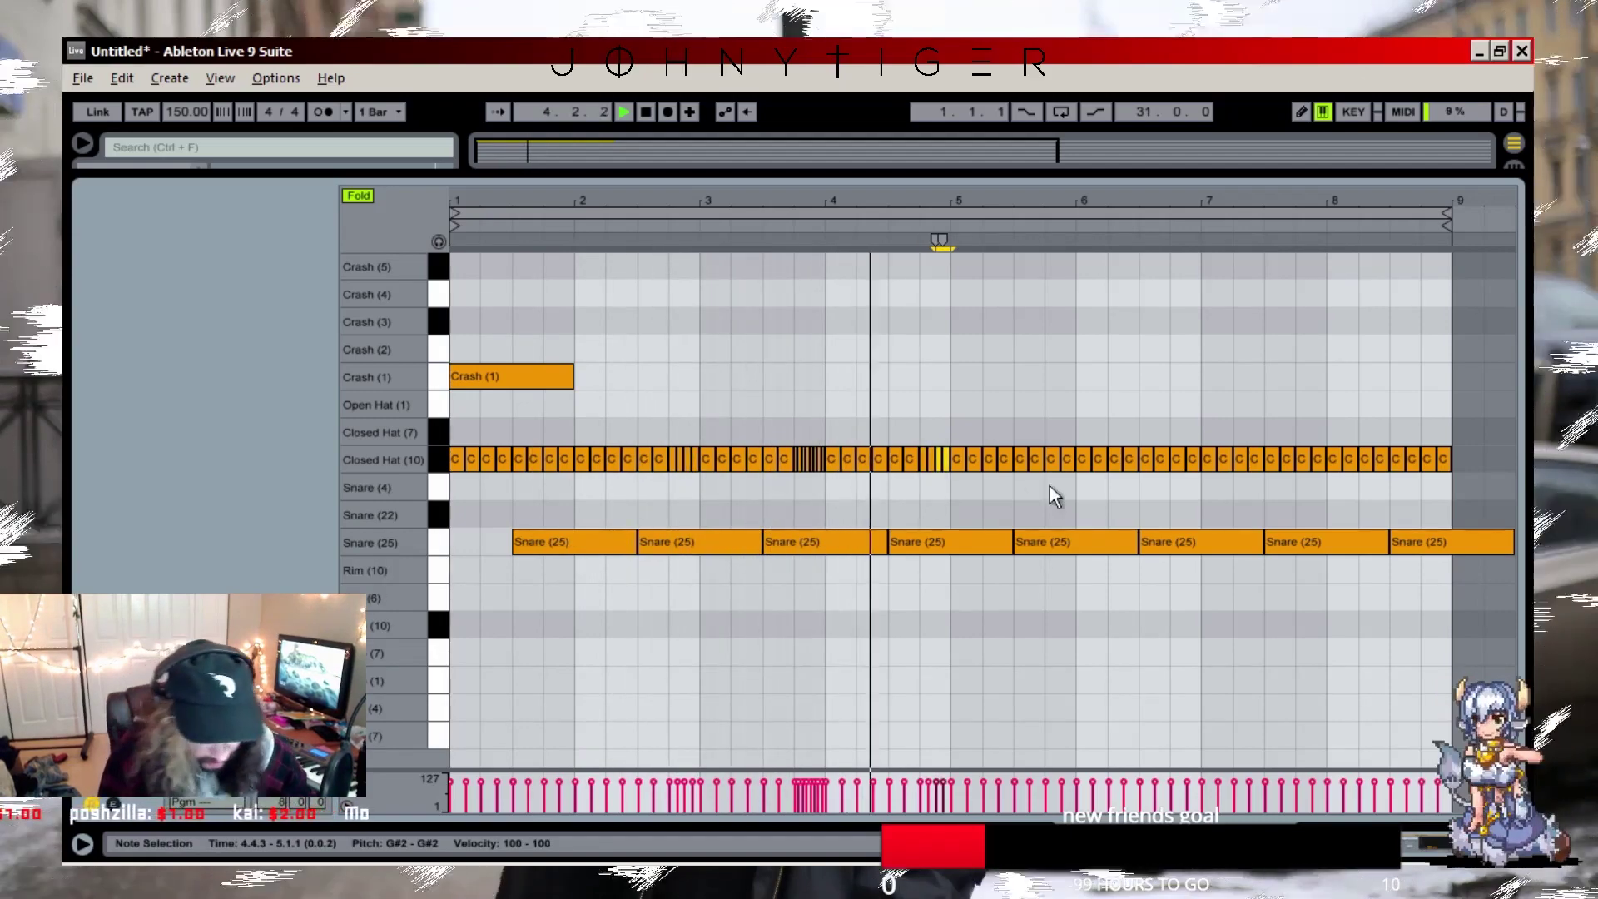
{"action": "key", "text": "space"}
- Add a Closed Hat (7) note at 5.2.1 and enable note preview in the clip editor
{"action": "double_click", "coordinate": [999, 433]}
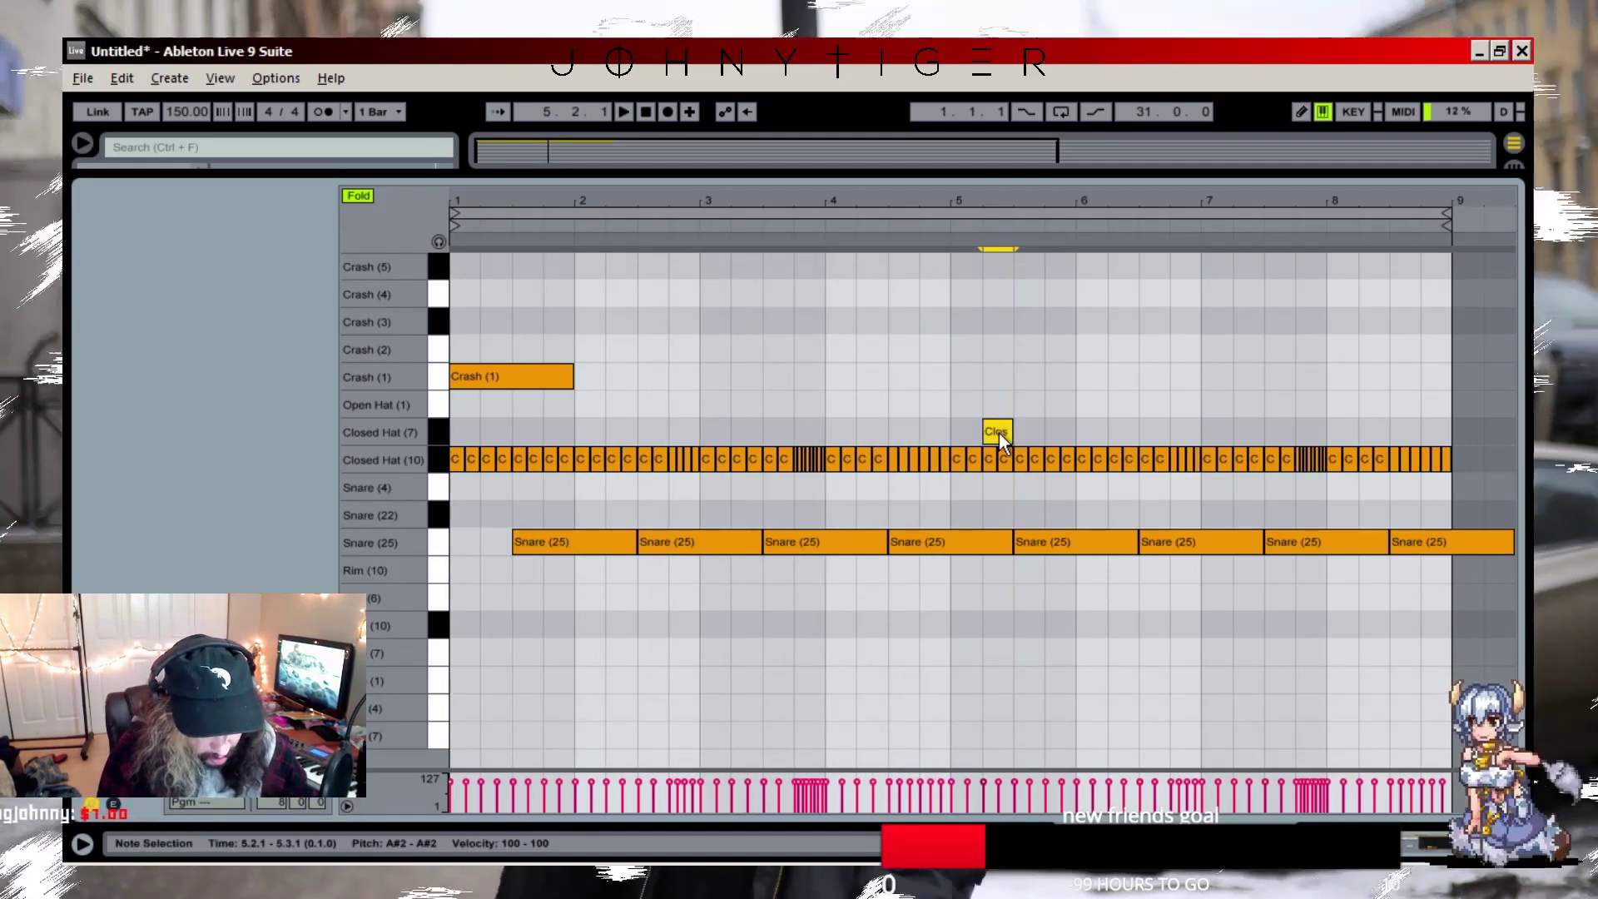
{"action": "mouse_move", "coordinate": [999, 433]}
{"action": "left_mouse_down"}
{"action": "mouse_move", "coordinate": [999, 406]}
{"action": "mouse_move", "coordinate": [999, 421]}
{"action": "left_mouse_up"}
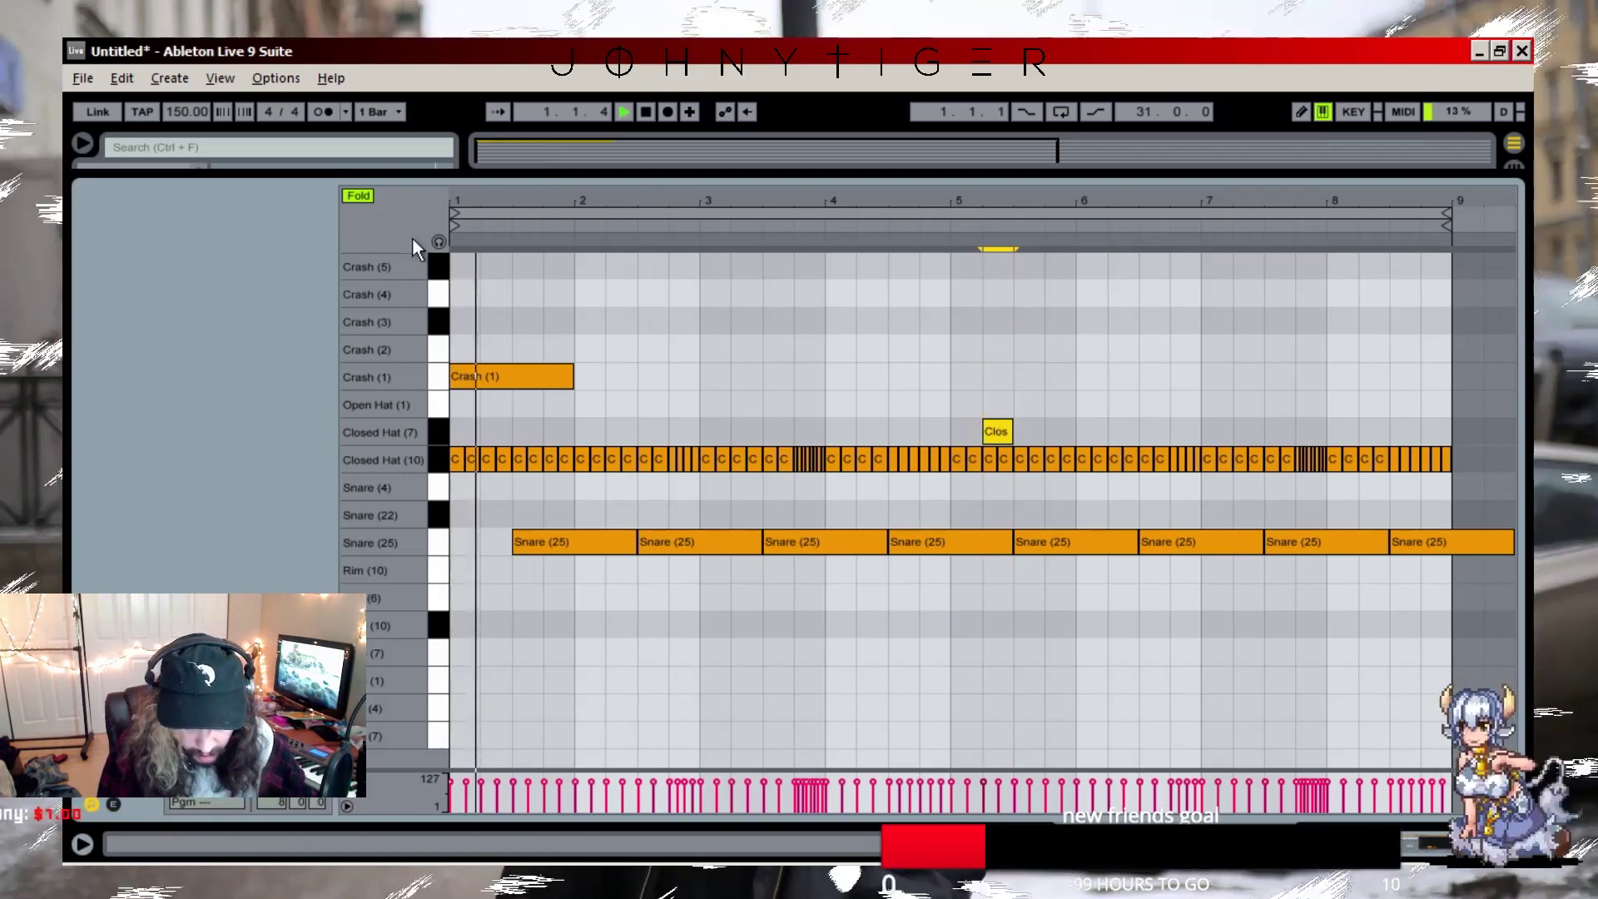
{"action": "left_click", "coordinate": [439, 242]}
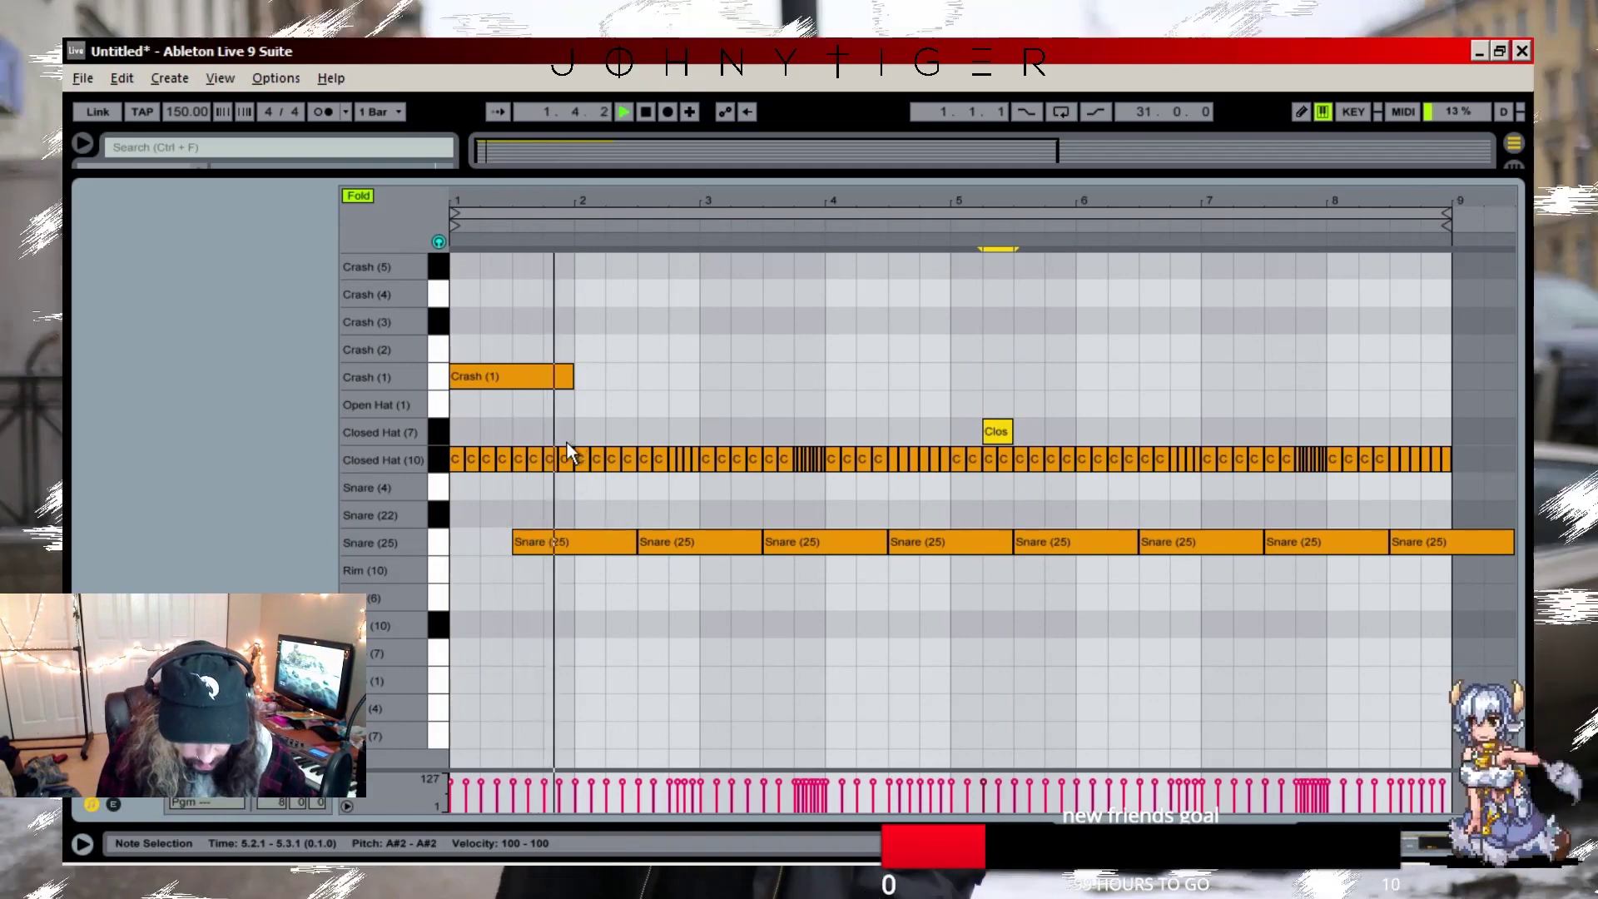
- Layer Snare (22) notes at the same positions as all the Snare (25) notes and play the pattern
{"action": "key", "text": "space"}
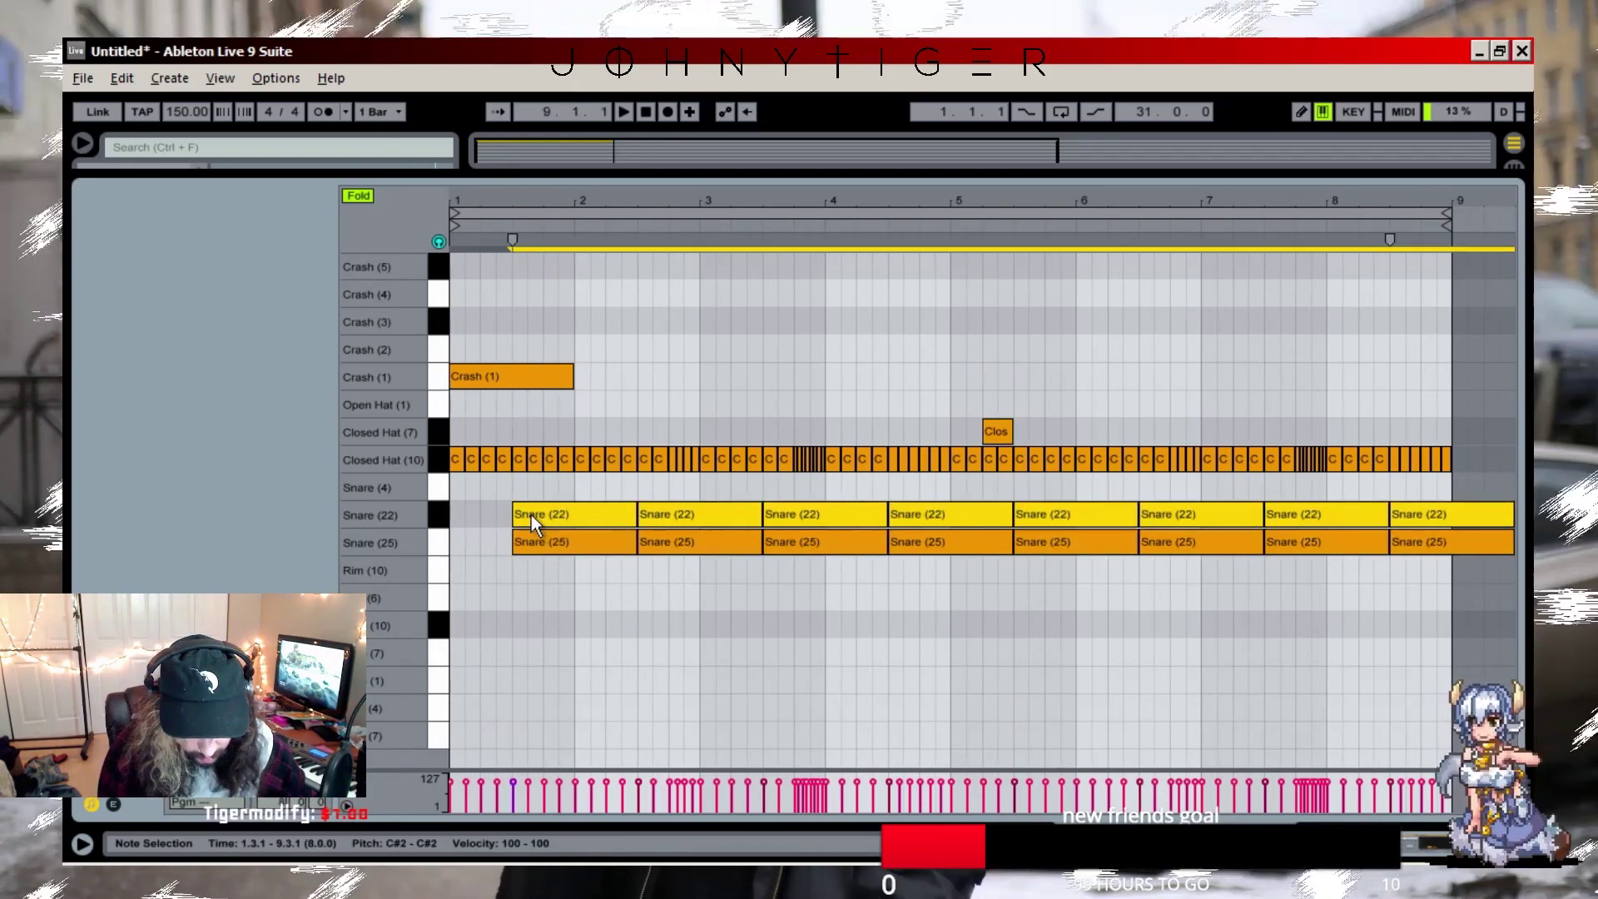
{"action": "left_click", "coordinate": [531, 515]}
{"action": "key", "text": "space"}
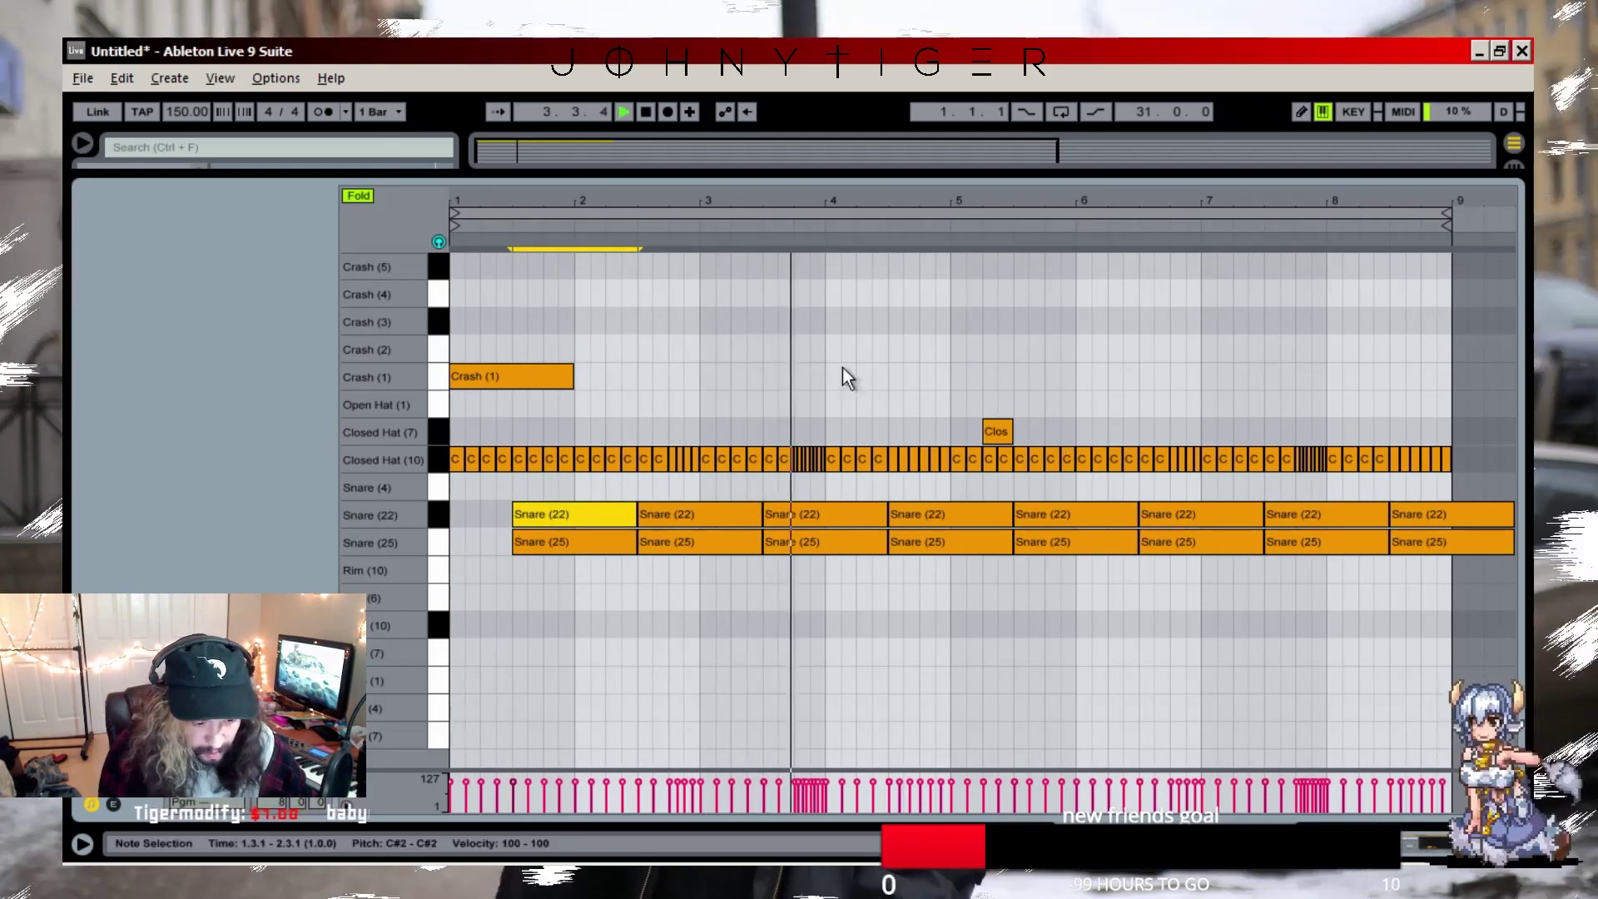
{"action": "key", "text": "Tab"}
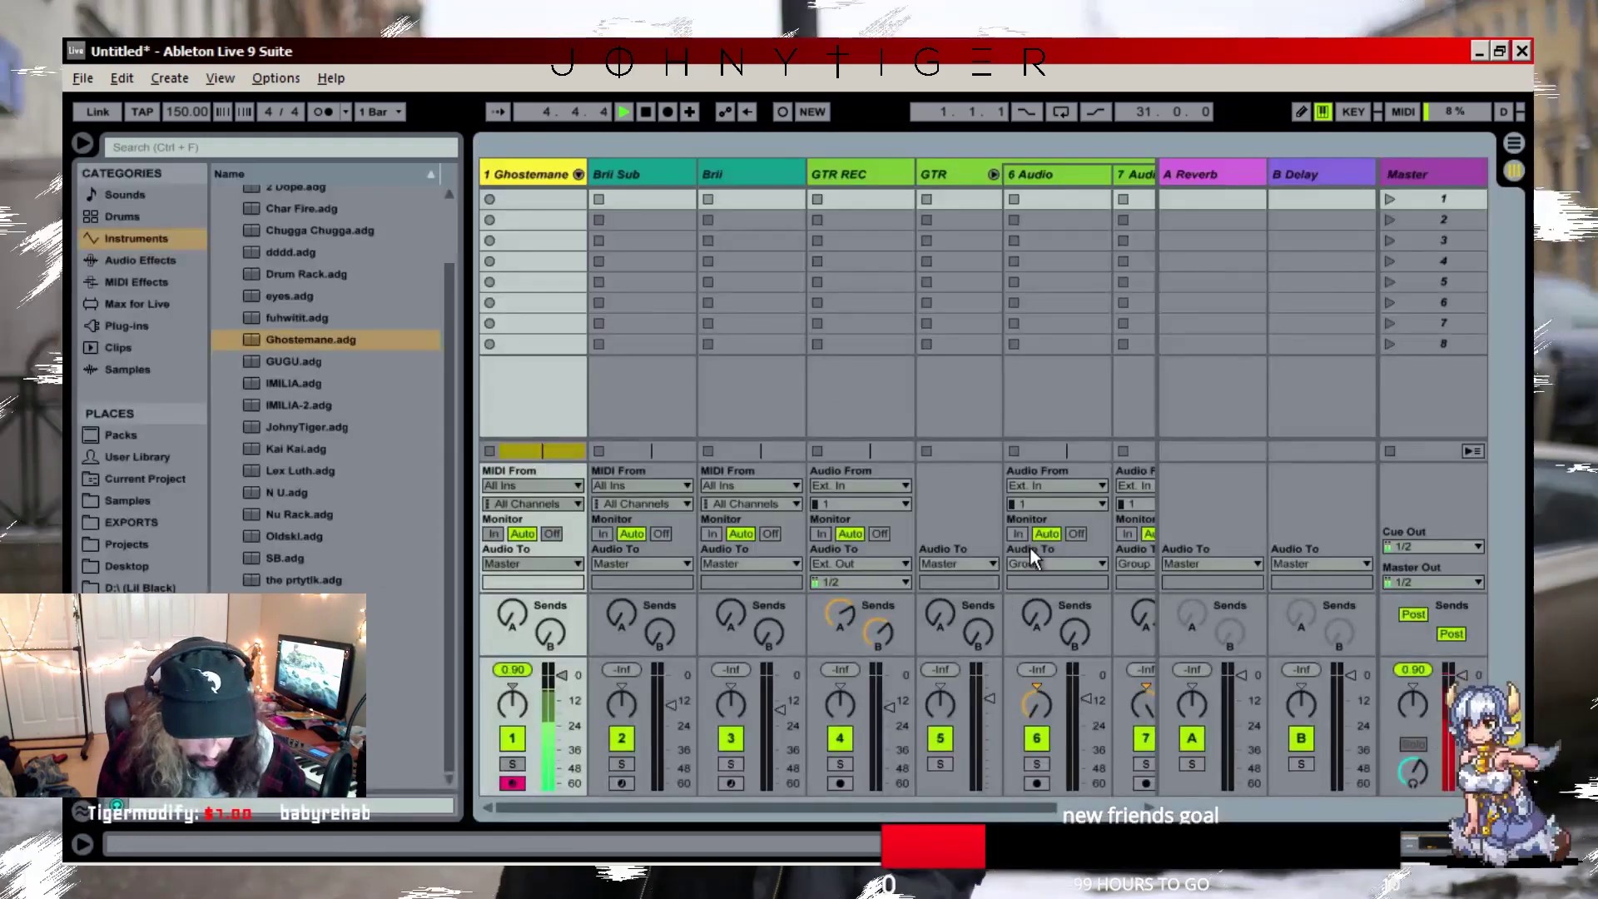
{"action": "left_click", "coordinate": [576, 174]}
{"action": "key", "text": "Tab"}
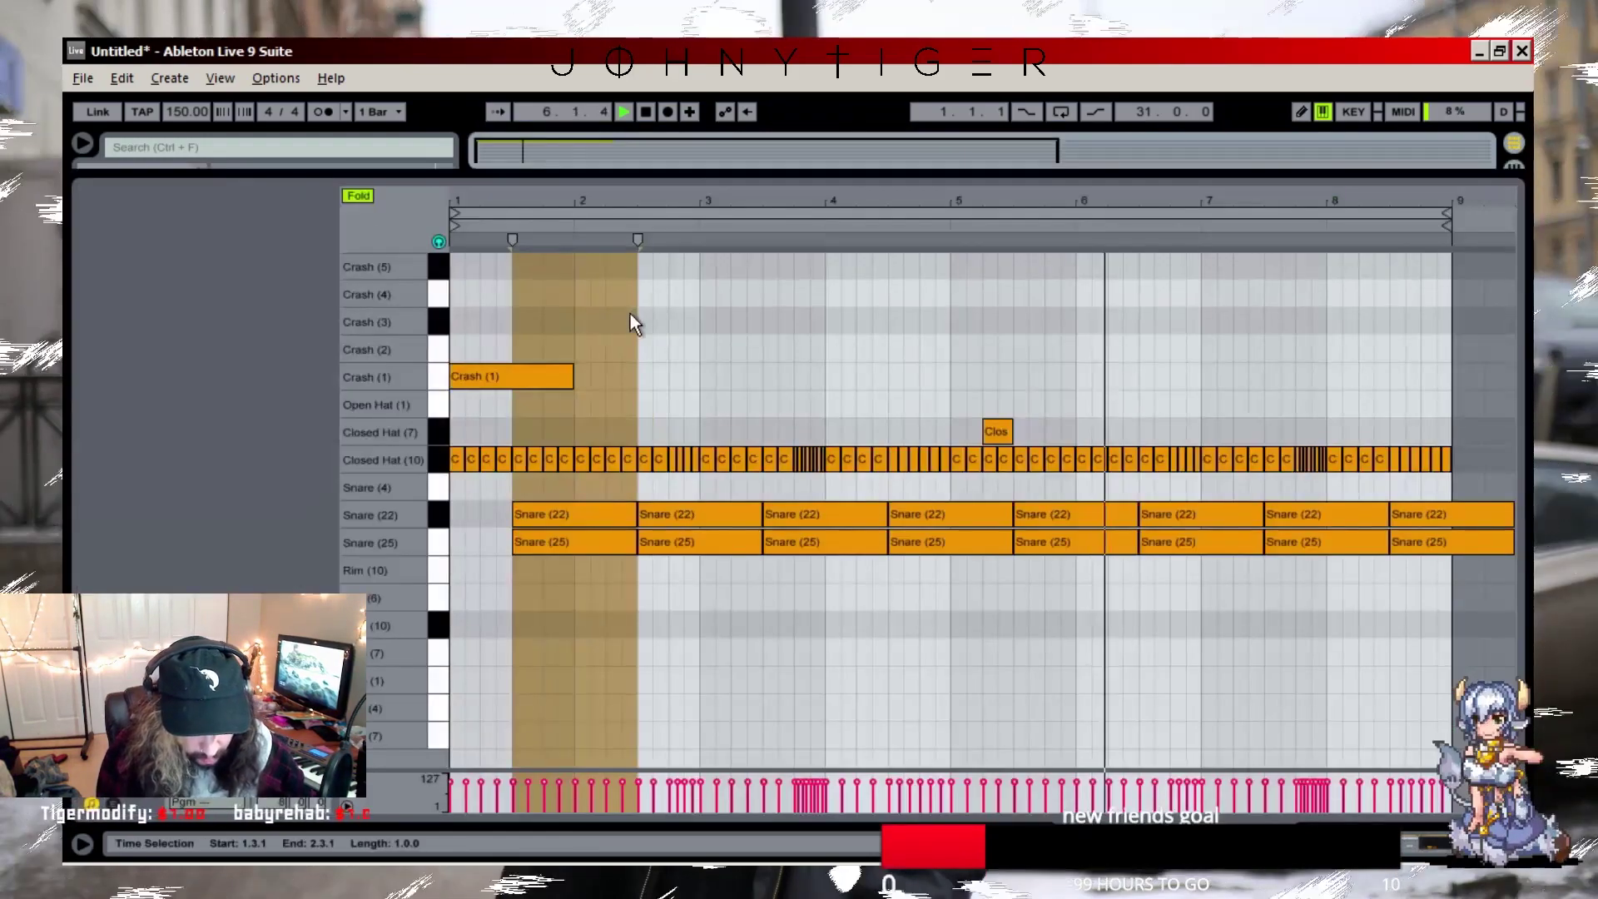
- Move the Closed Hat (7) note at 5.2.1 to the Open Hat (1) row and return to the arrangement
{"action": "left_click_drag", "start_coordinate": [1001, 423], "coordinate": [999, 410]}
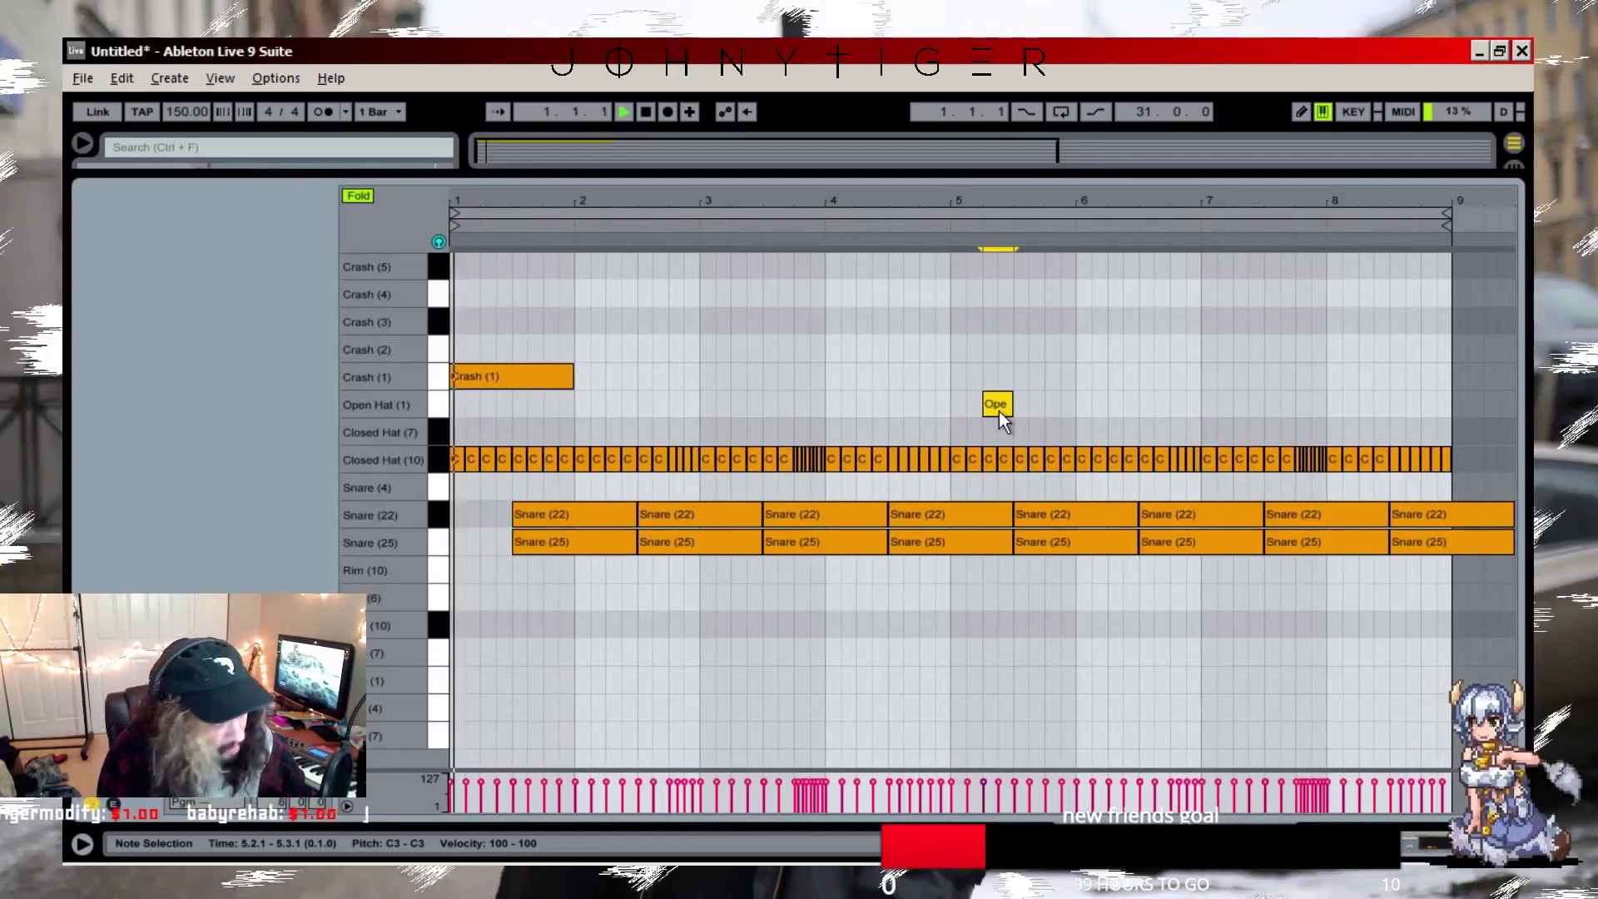
{"action": "key", "text": "Tab"}
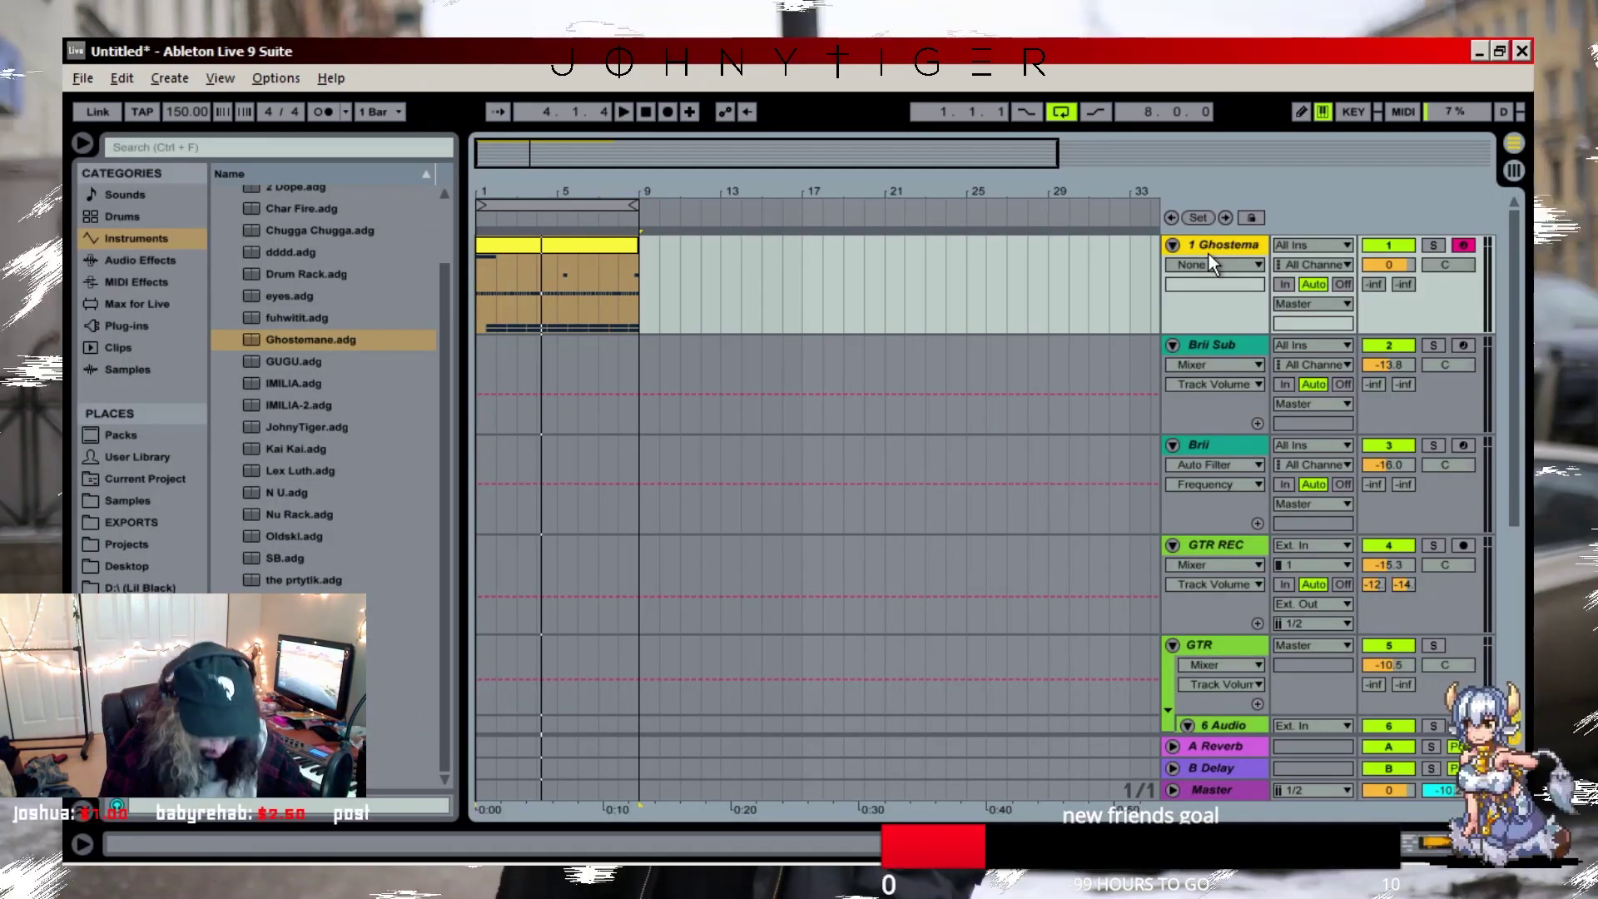
- Insert two new MIDI tracks and arrange both between the Ghostemane drum track and Brii Sub
{"action": "key", "text": "ctrl+shift+t"}
{"action": "left_click", "coordinate": [1213, 448]}
{"action": "key", "text": "ctrl+shift+t"}
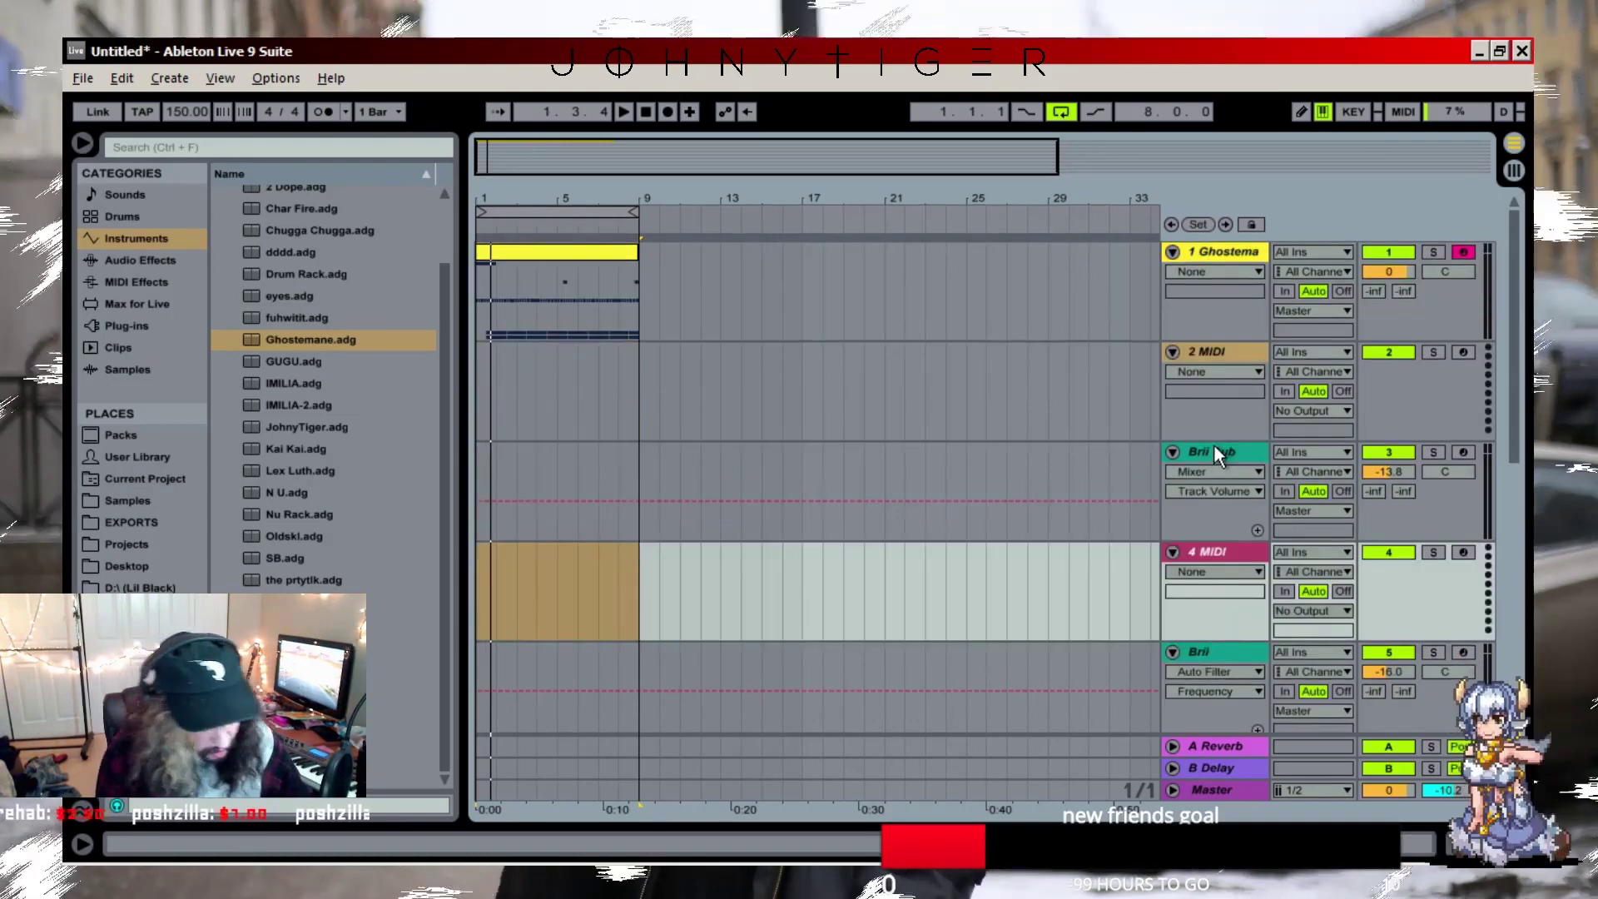
{"action": "left_click_drag", "start_coordinate": [1222, 558], "coordinate": [1223, 468]}
- Show the Brii Sub track's devices and deactivate its EQ Eight, Auto Filter and Compressor
{"action": "double_click", "coordinate": [1217, 550]}
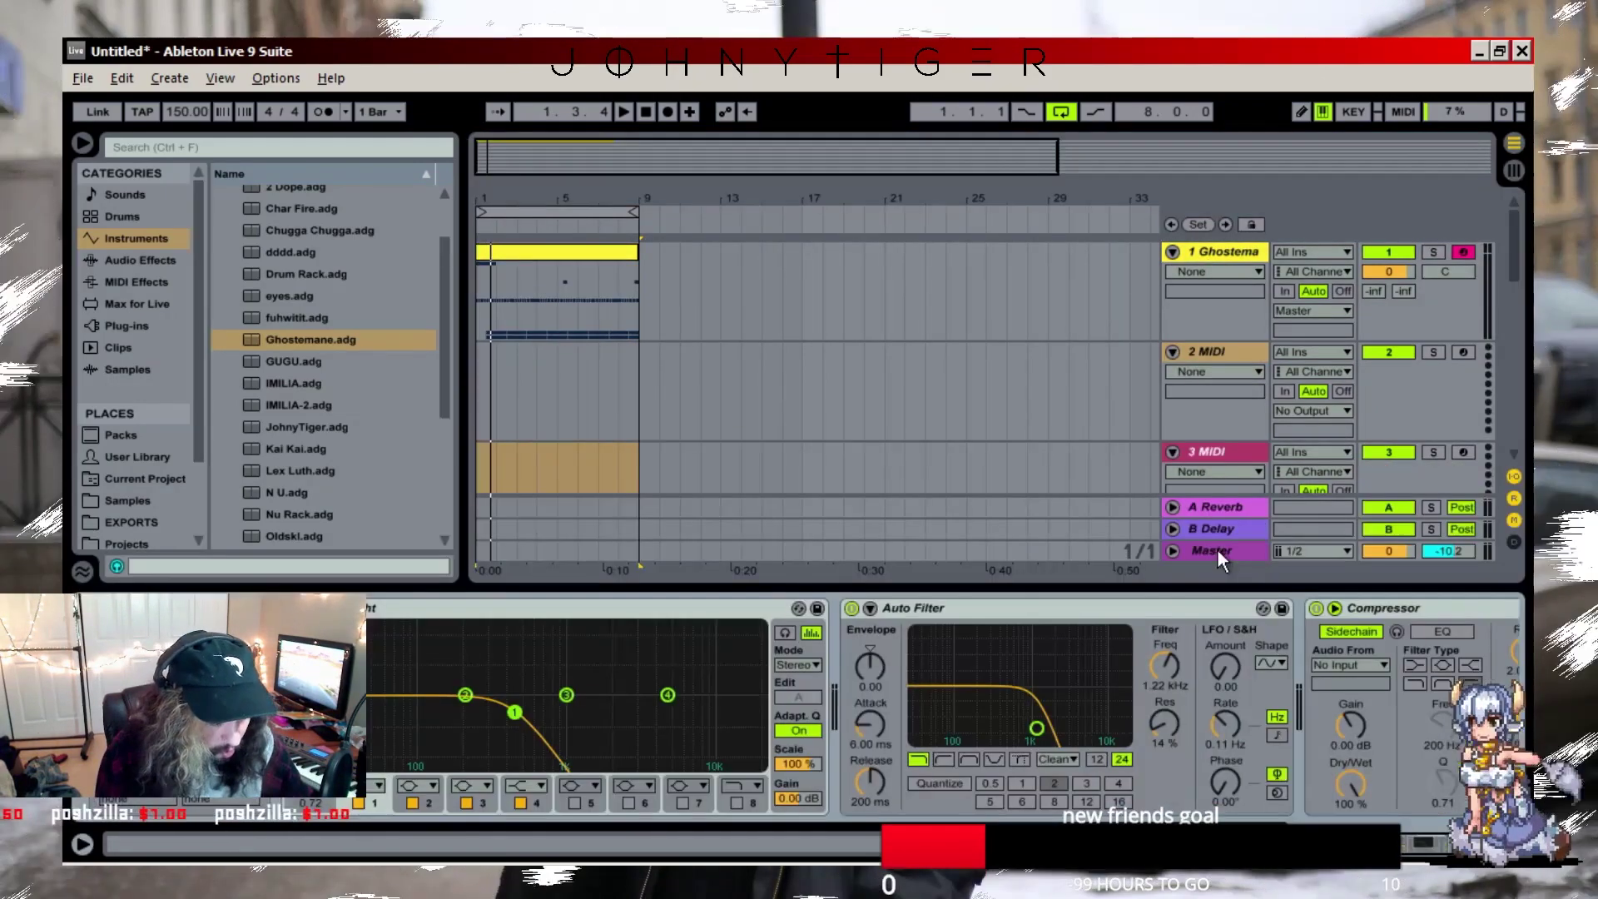
{"action": "left_click", "coordinate": [439, 611]}
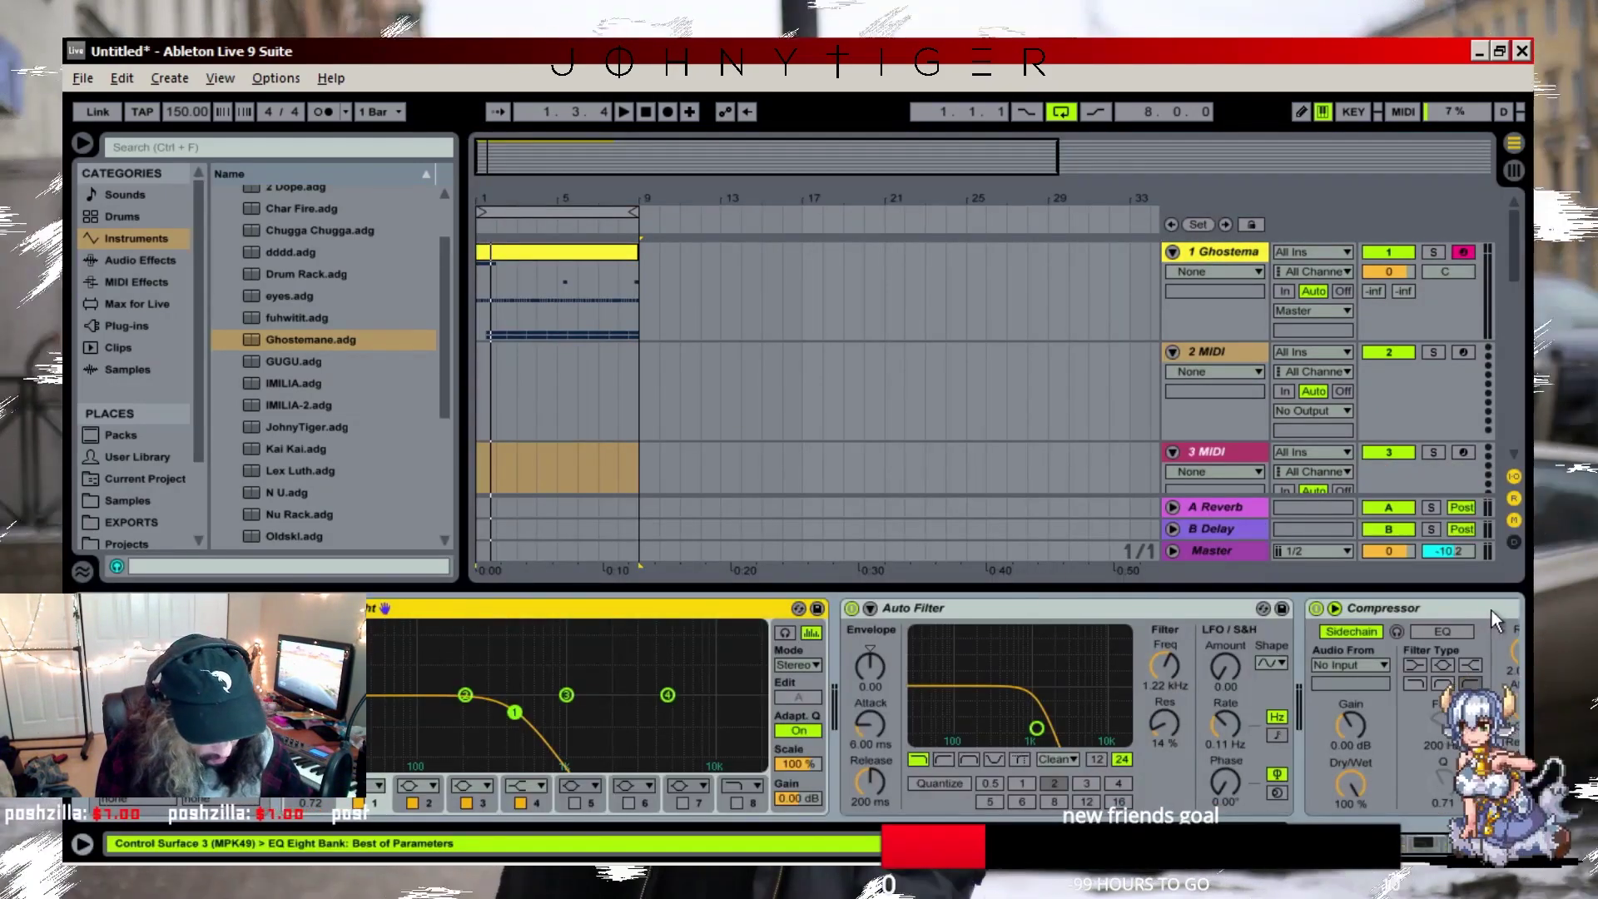
{"action": "left_click", "coordinate": [1449, 612], "text": "shift"}
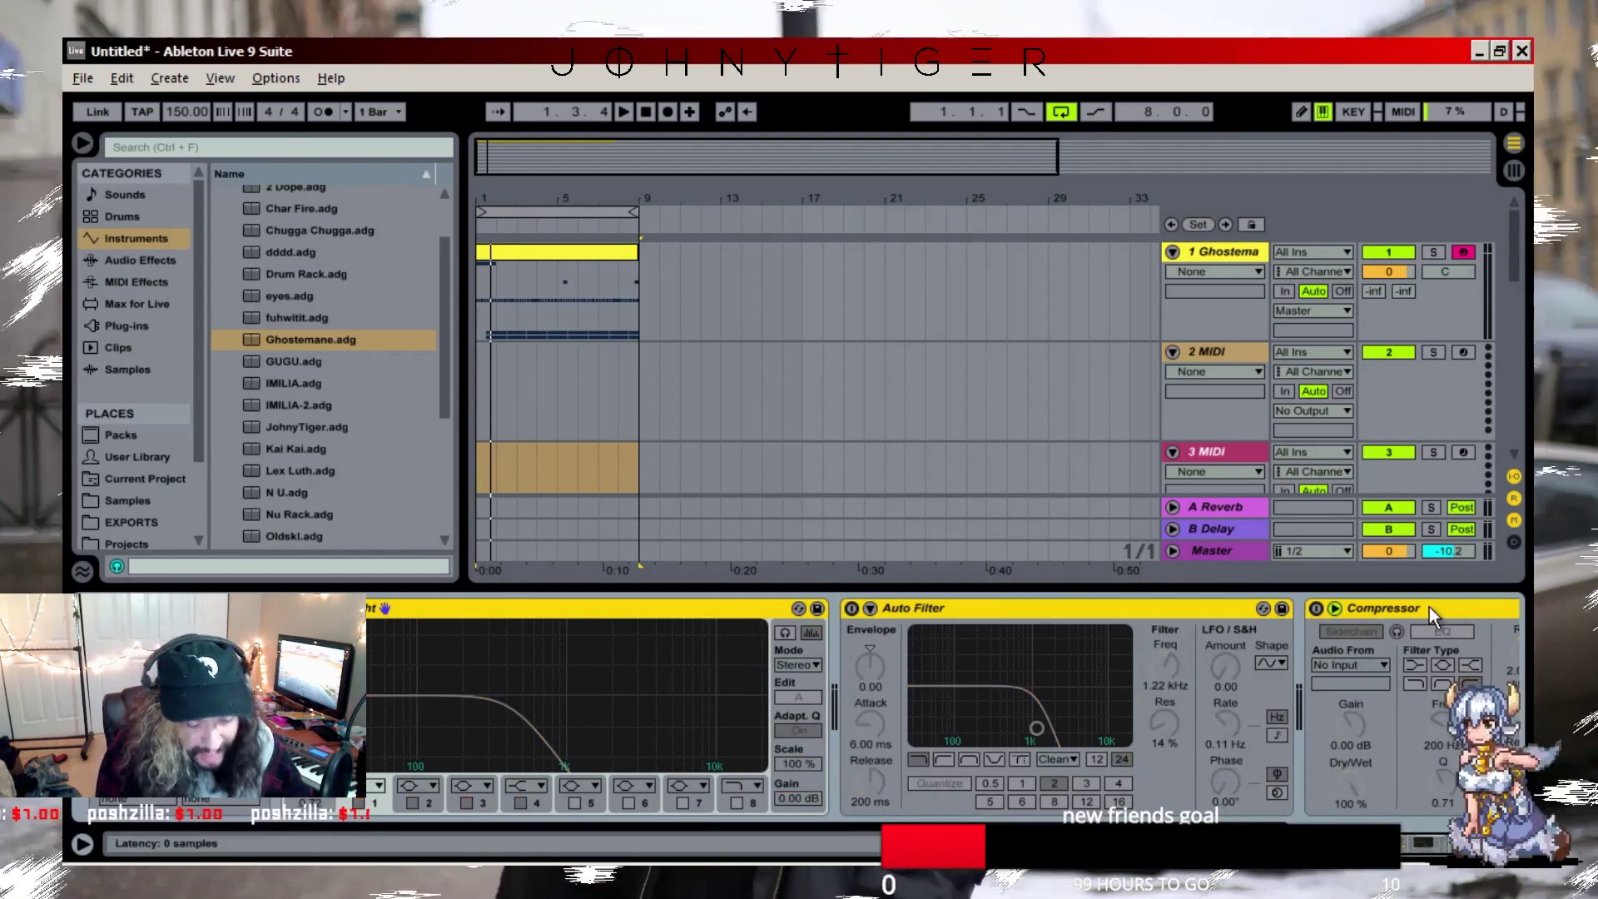
- Import the fire sample audio file onto the track below the drums, starting at bar 1 and trimmed to four bars
{"action": "mouse_move", "coordinate": [389, 854]}
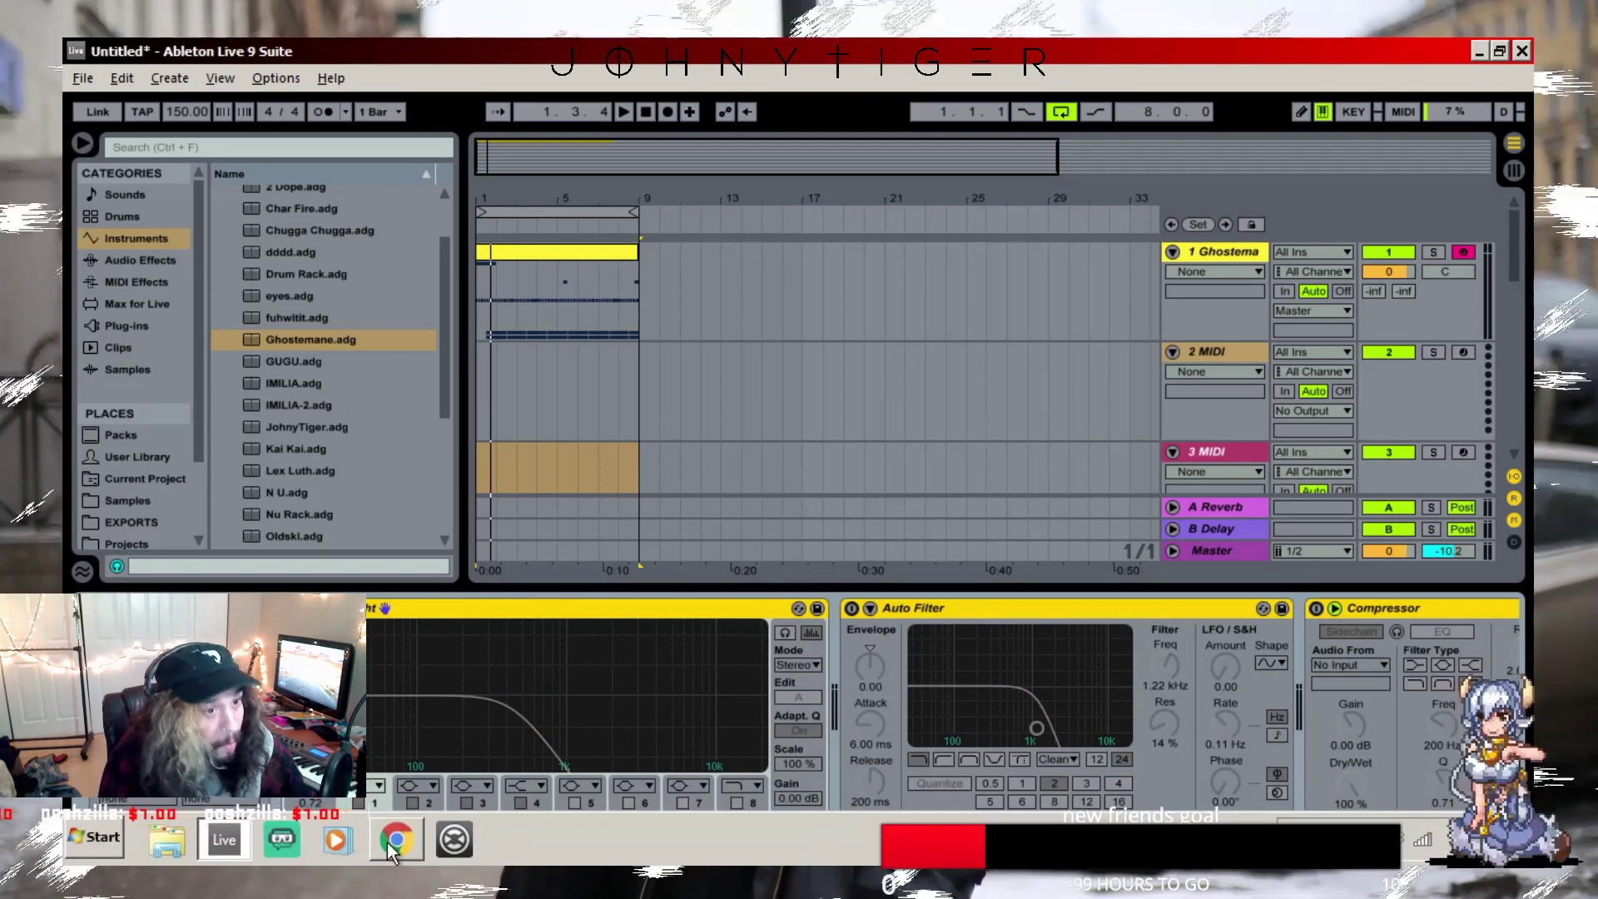
{"action": "left_click", "coordinate": [389, 848]}
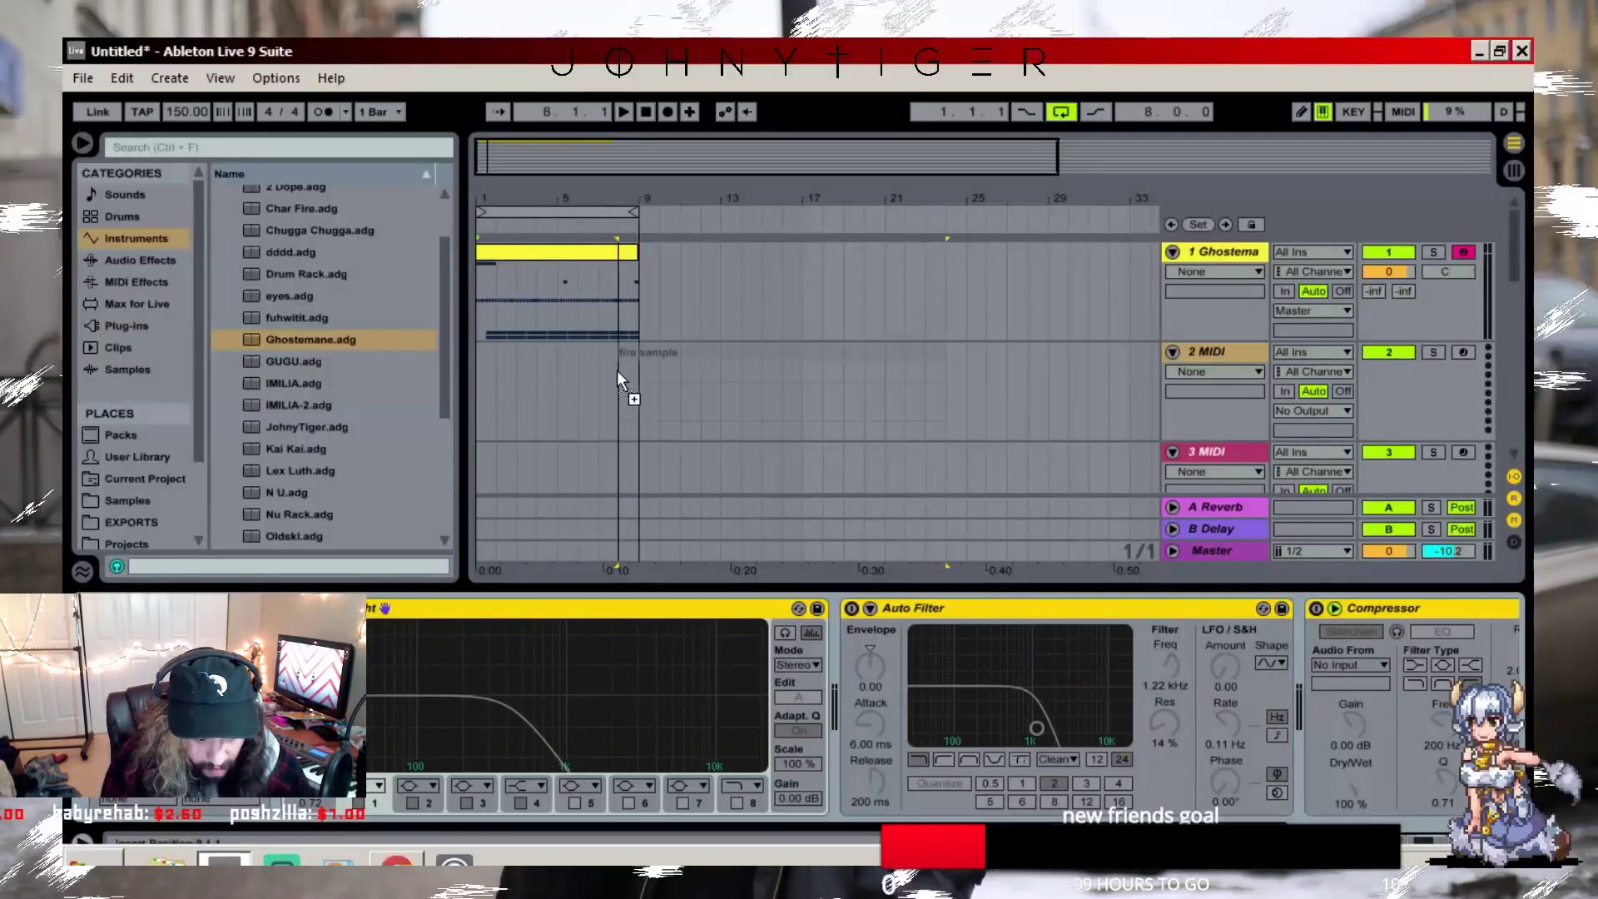
{"action": "left_click_drag", "start_coordinate": [617, 369], "coordinate": [566, 428]}
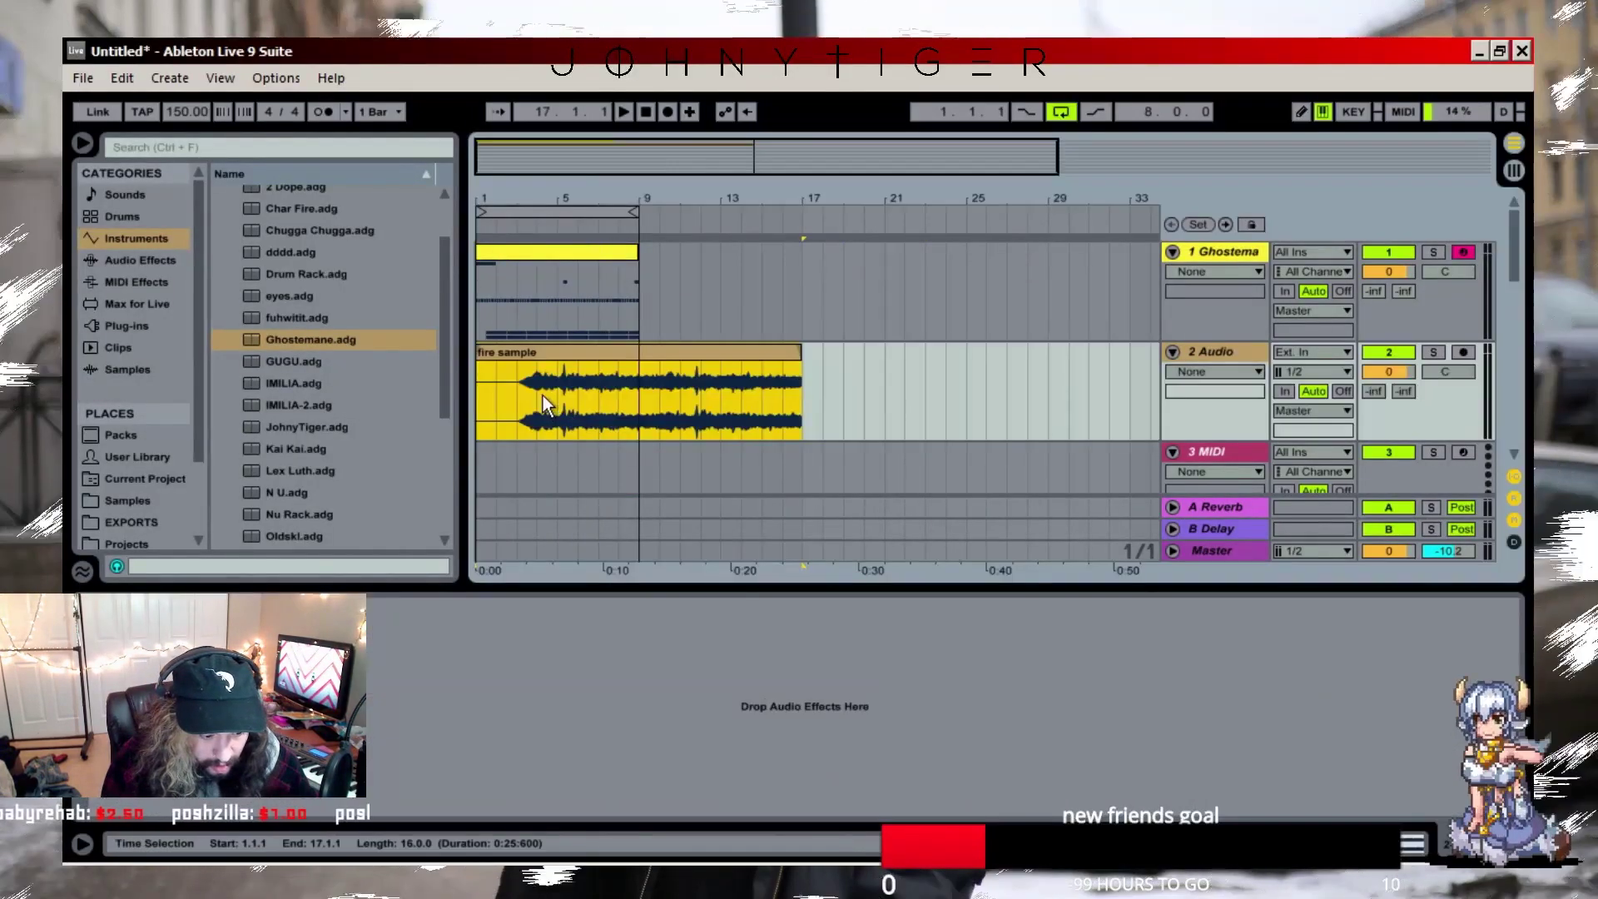
{"action": "mouse_move", "coordinate": [490, 352]}
{"action": "left_mouse_down"}
{"action": "mouse_move", "coordinate": [529, 350]}
{"action": "mouse_move", "coordinate": [481, 349]}
{"action": "left_mouse_up"}
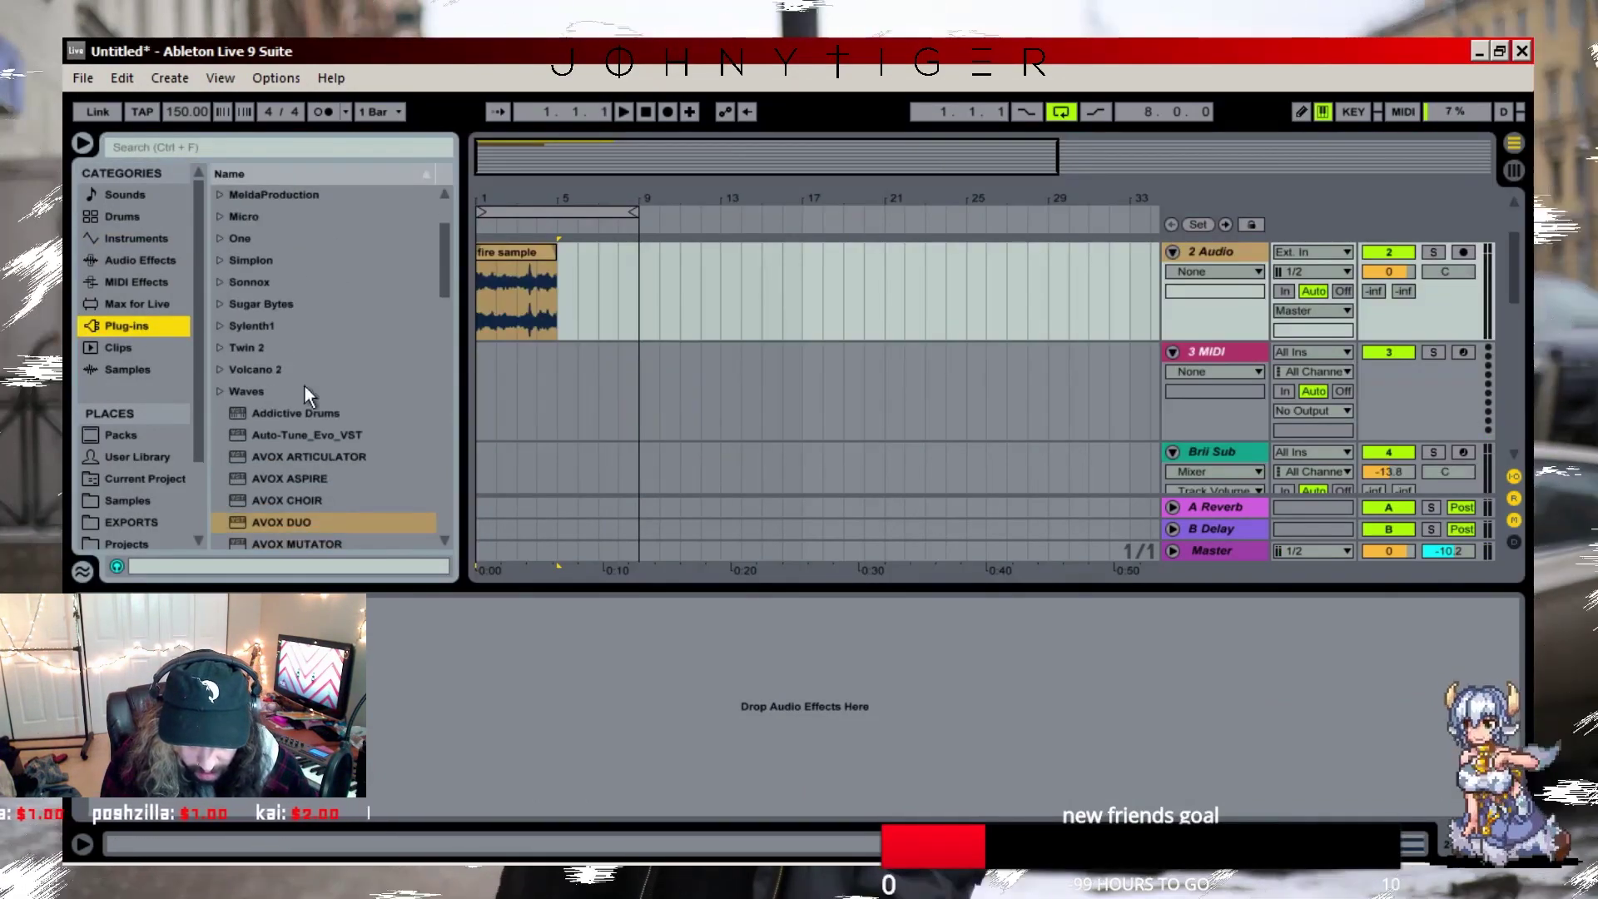
- Add Auto-Tune_Evo_VST to the 2 Audio track with a Retune Speed of 17, and solo the track
{"action": "double_click", "coordinate": [308, 435]}
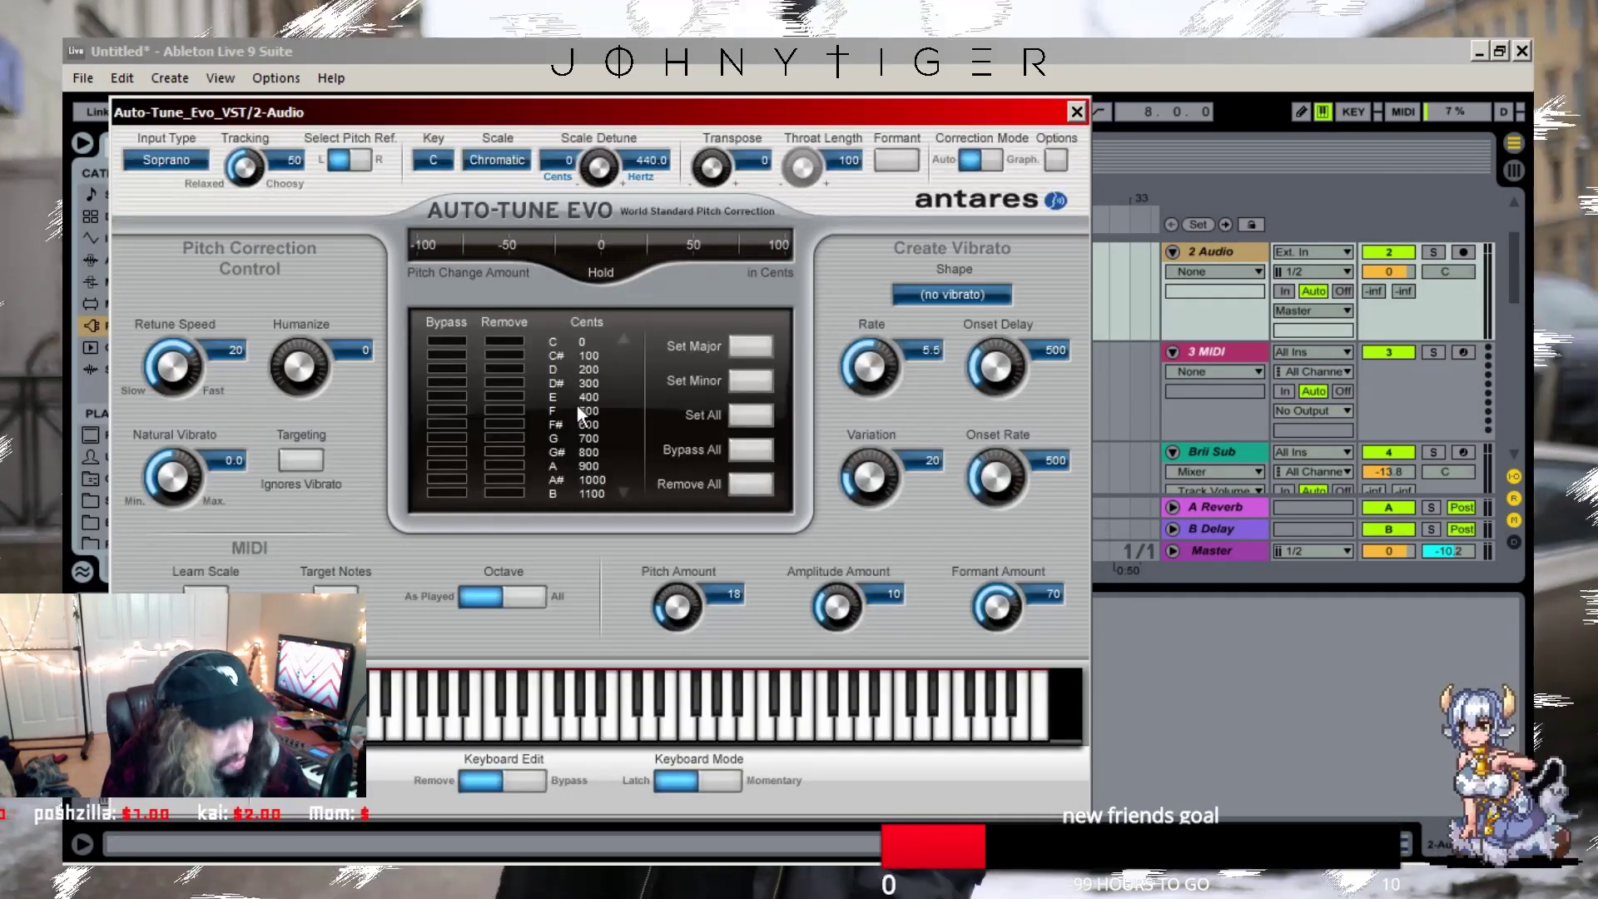
{"action": "left_click_drag", "start_coordinate": [175, 374], "coordinate": [174, 382]}
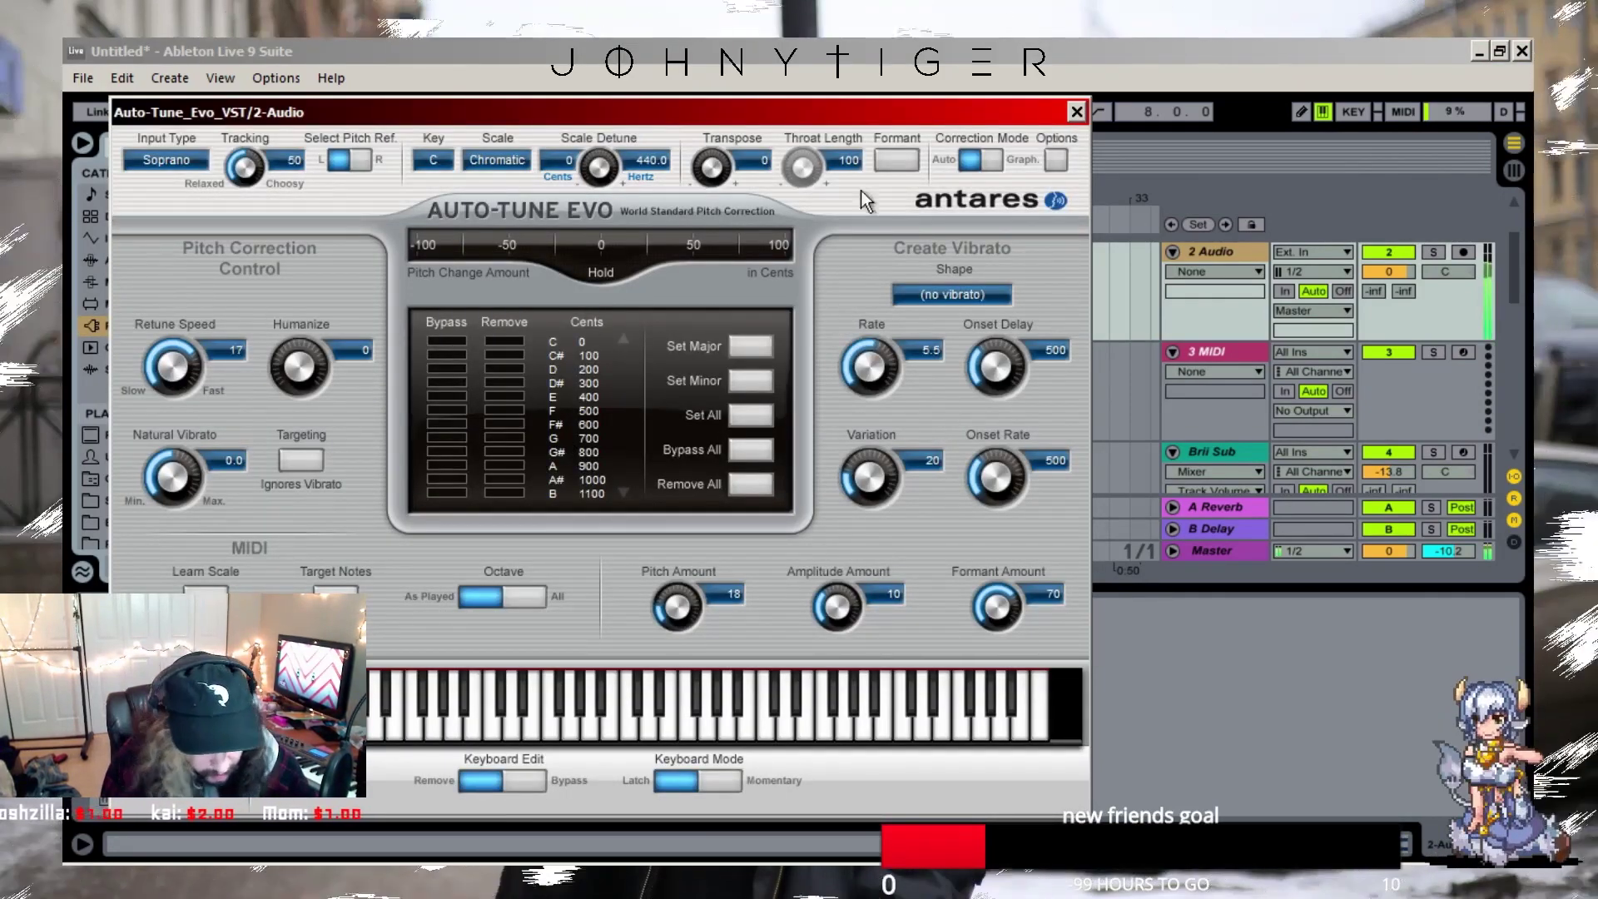
{"action": "left_click", "coordinate": [1434, 252]}
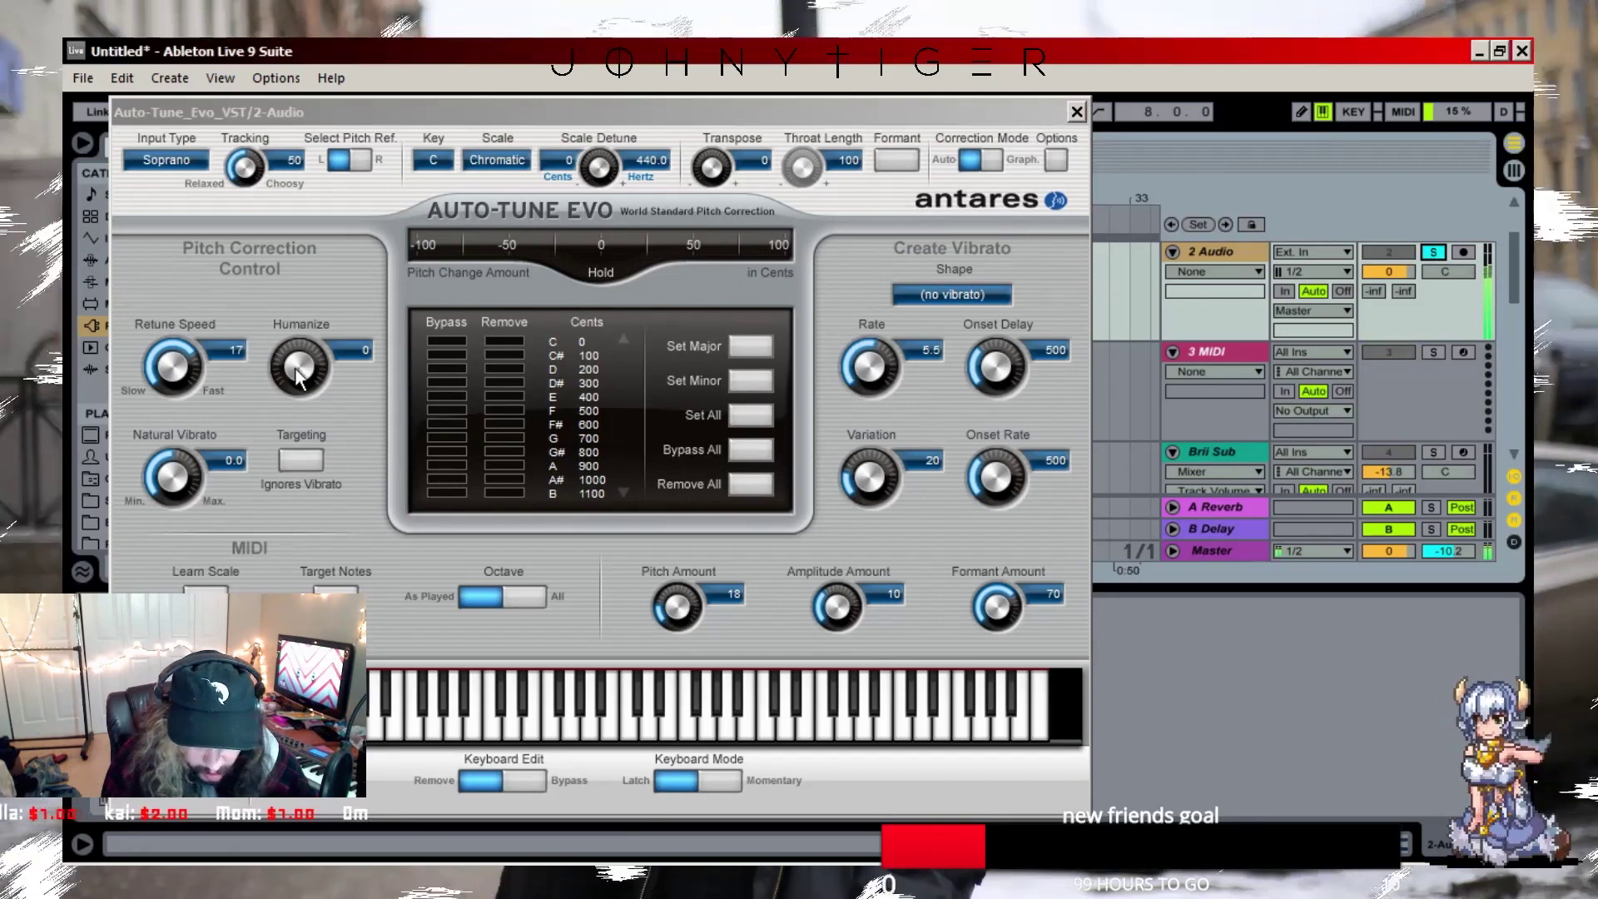
- Reverse the fire sample clip on the 2 Audio track and play it back
{"action": "left_click", "coordinate": [1078, 112]}
{"action": "double_click", "coordinate": [523, 255]}
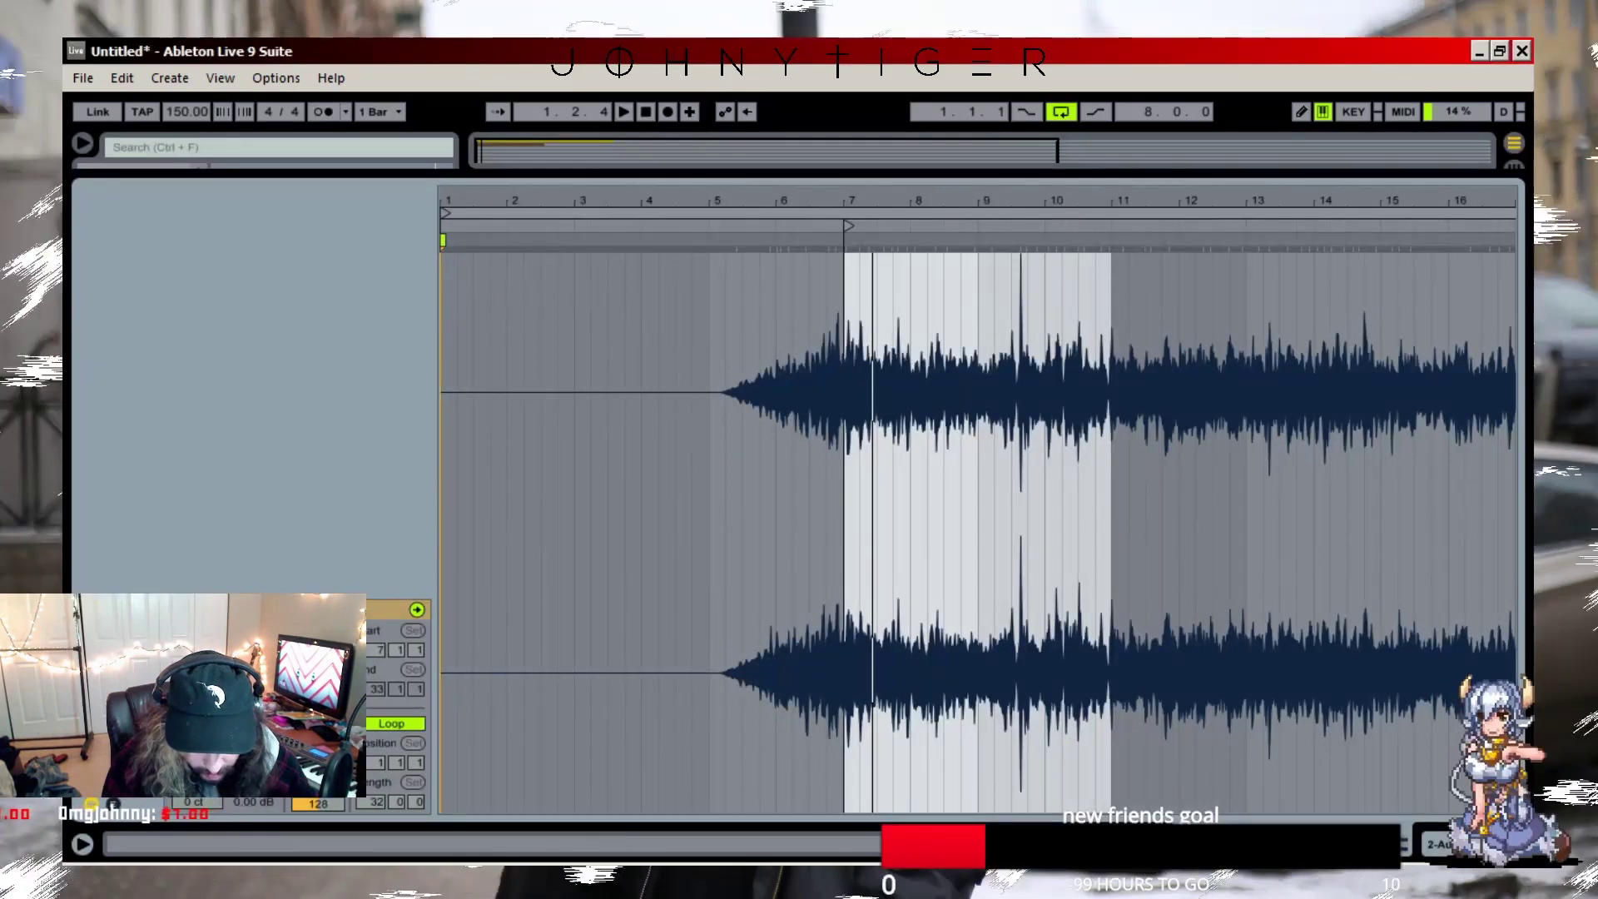
{"action": "left_click", "coordinate": [263, 670]}
{"action": "key", "text": "space"}
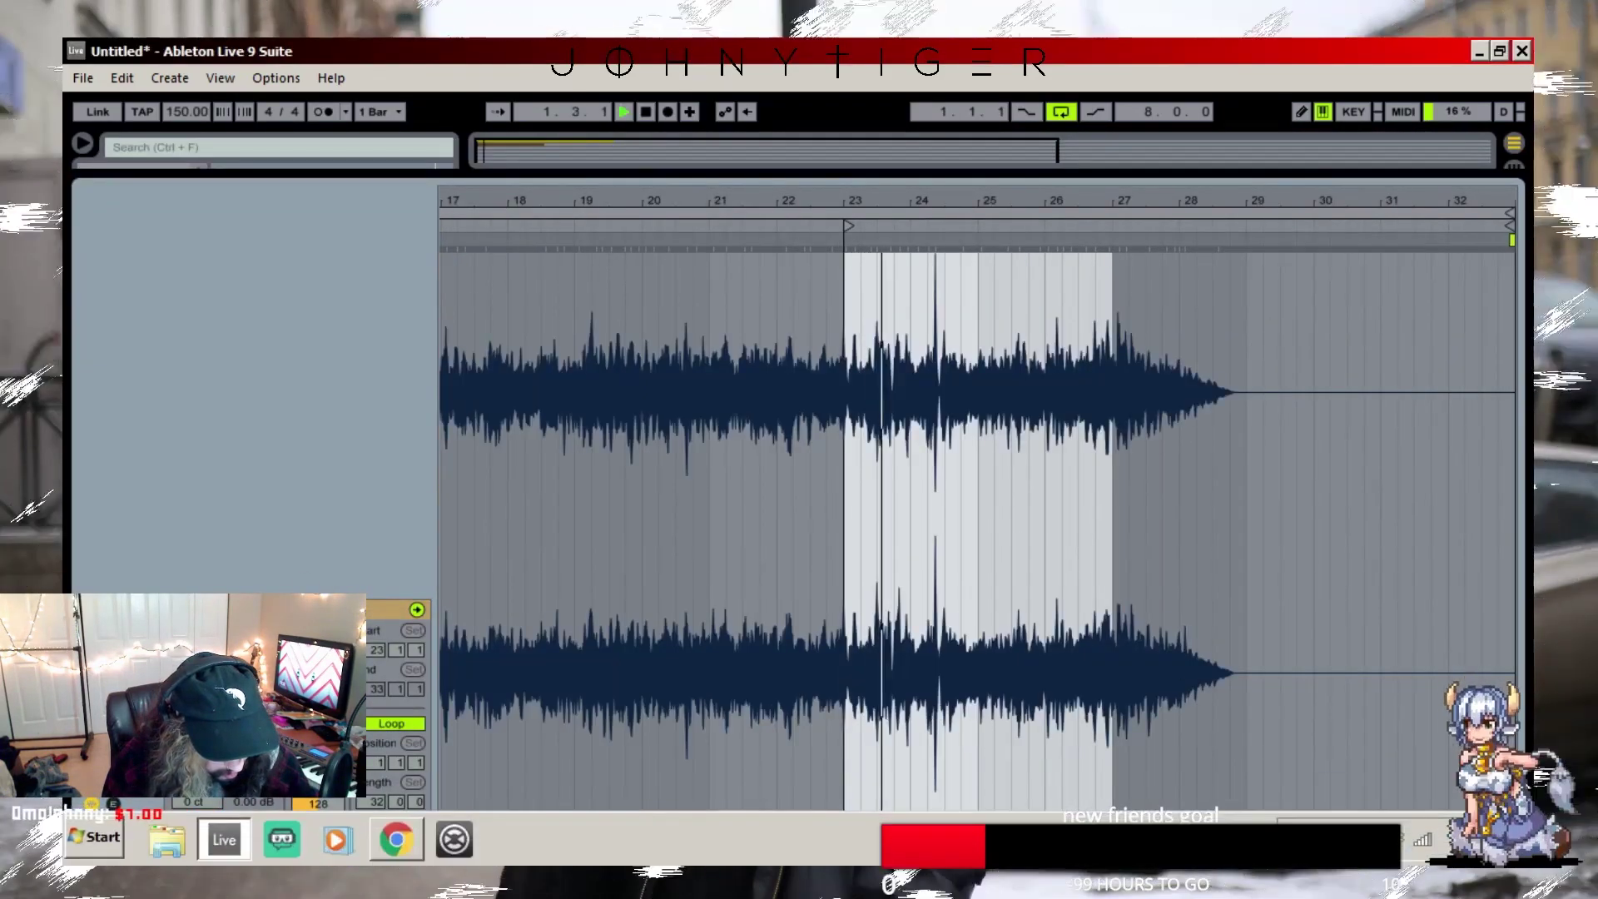
{"action": "left_click", "coordinate": [1515, 844]}
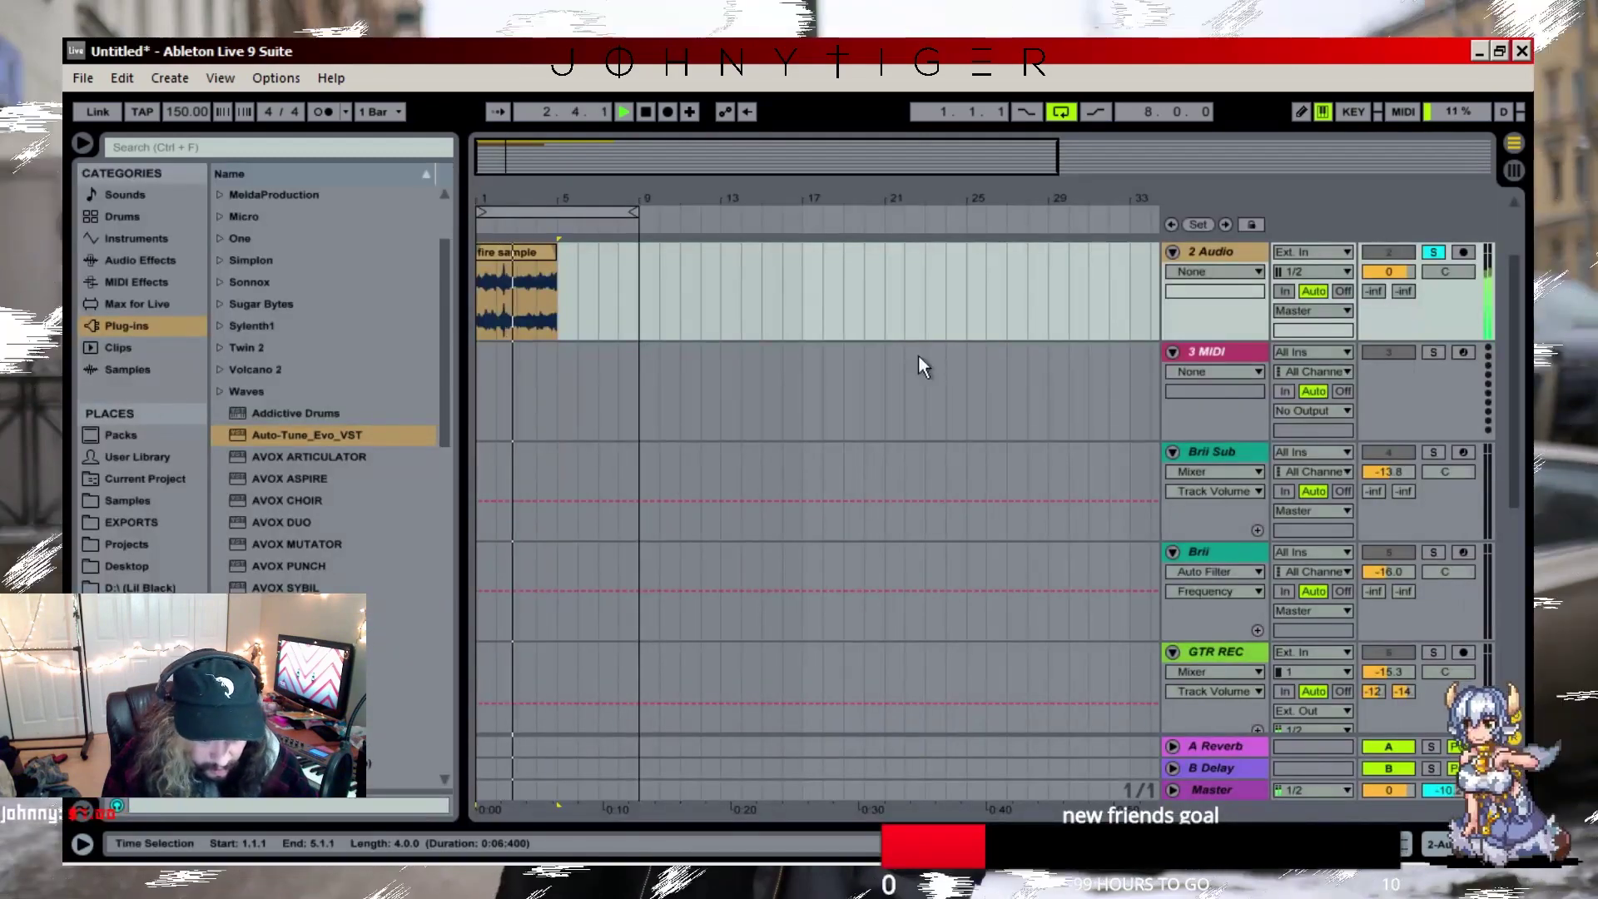
{"action": "key", "text": "space"}
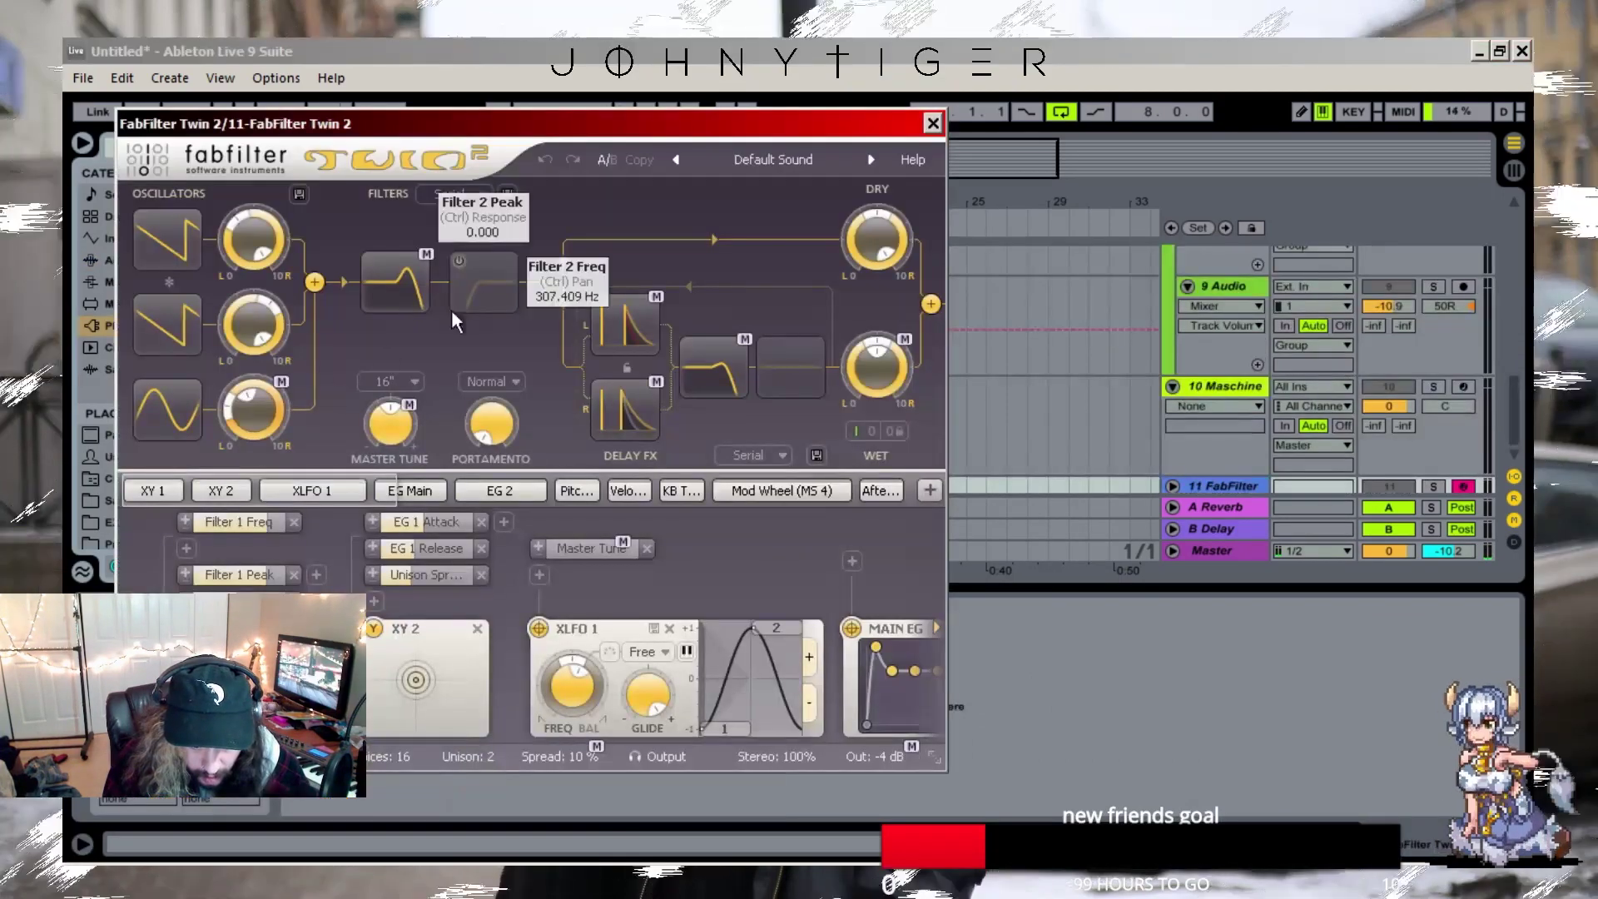
- Step forward through the FabFilter Twin 2 presets from Default Sound on the new instrument track
{"action": "left_click", "coordinate": [870, 158]}
{"action": "left_click", "coordinate": [871, 158]}
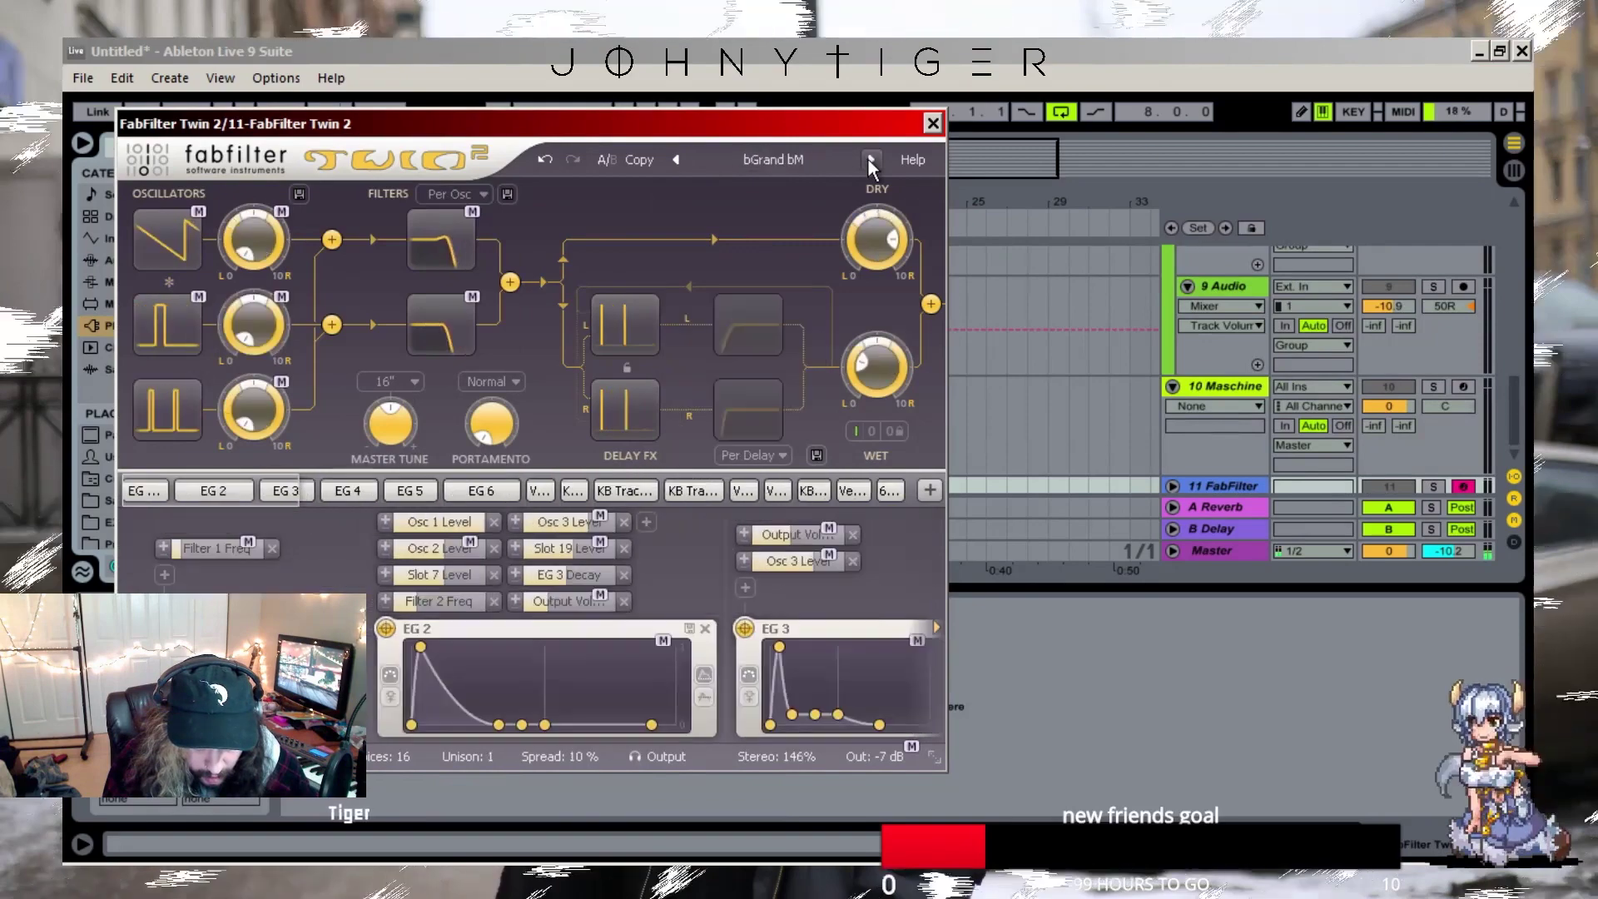
{"action": "left_click", "coordinate": [871, 158]}
{"action": "left_click", "coordinate": [871, 158]}
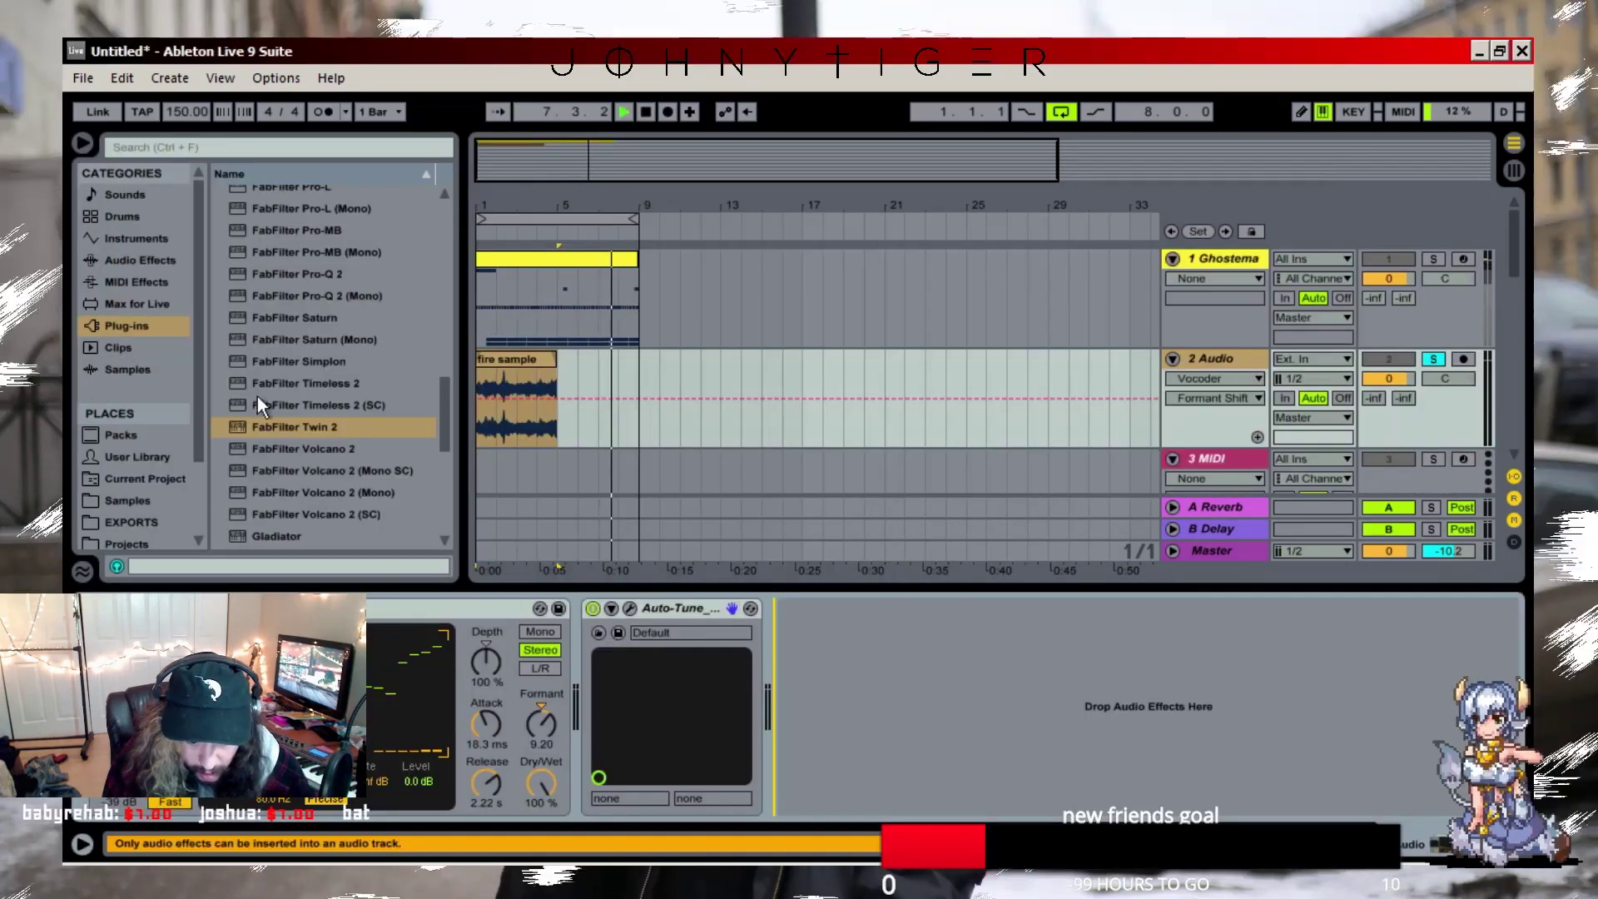
- Add FabFilter Timeless 2 to the 2 Audio track and set the track's volume to -2.2 dB
{"action": "left_click", "coordinate": [315, 384]}
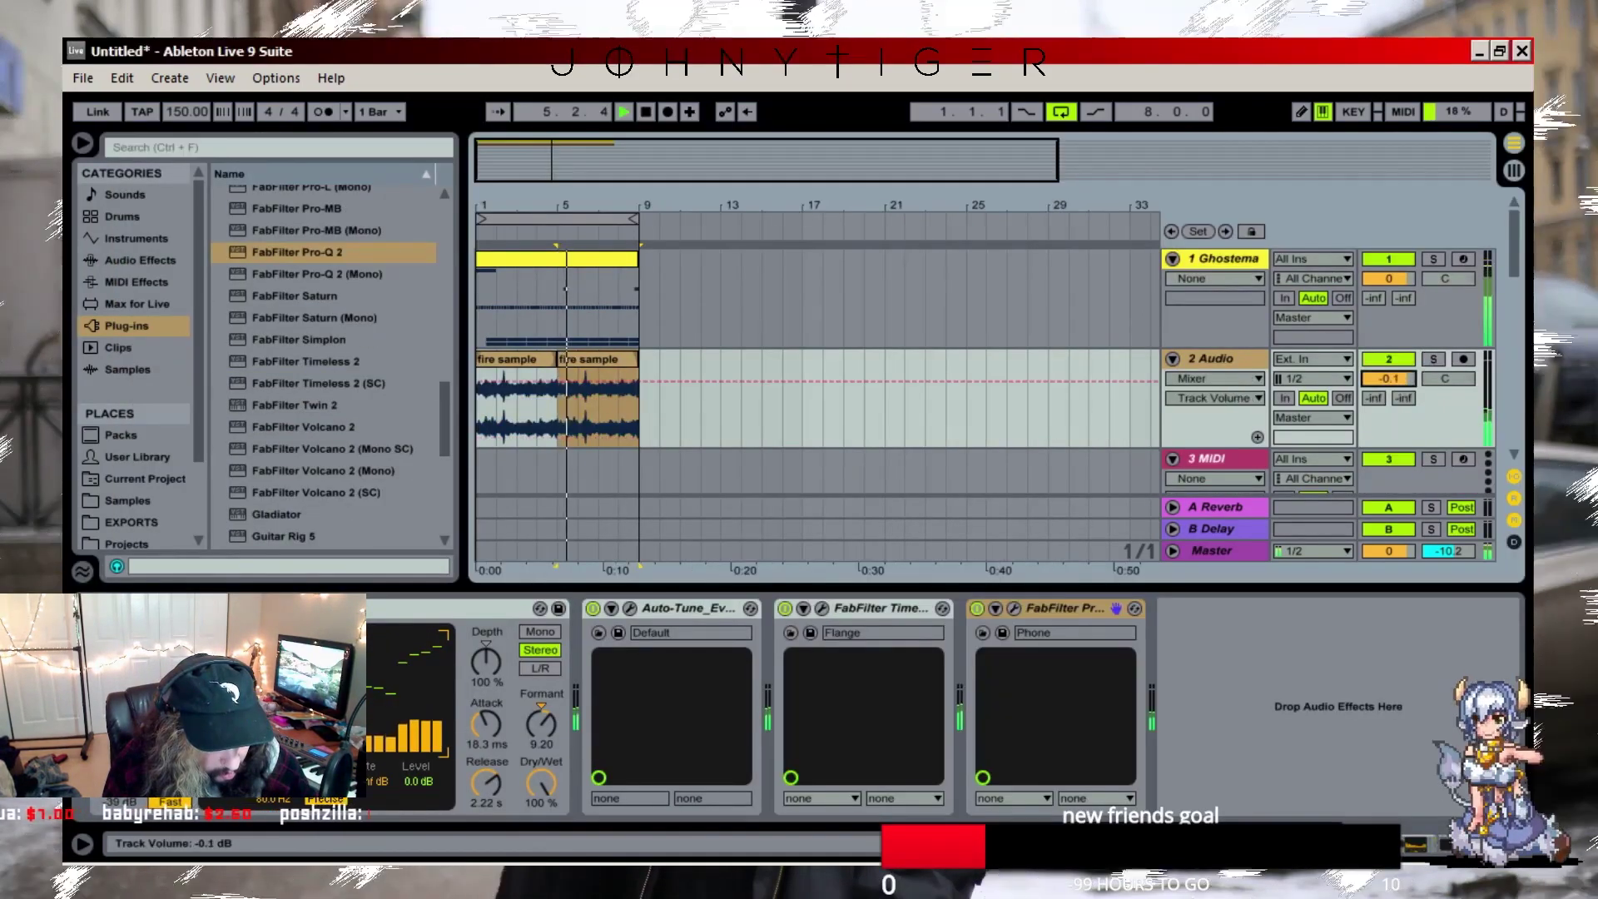
{"action": "left_click_drag", "start_coordinate": [1389, 378], "coordinate": [1397, 391]}
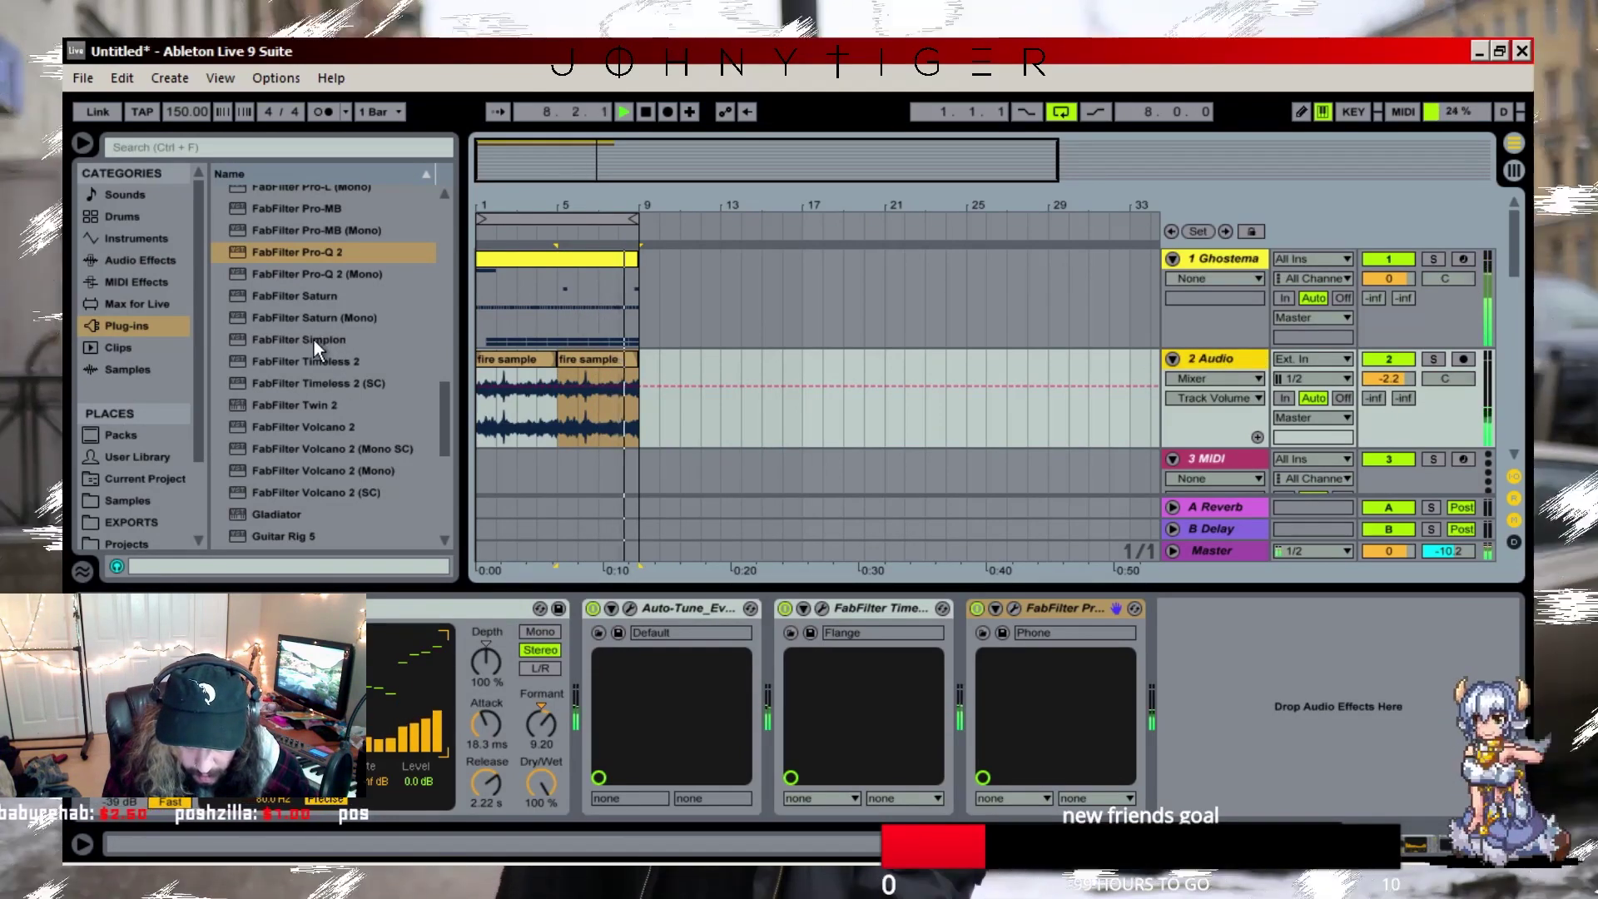
- Add FabFilter Saturn with the guitar amp preset Back in the Day O to 2 Audio and place it ahead of FabFilter Pro-Q 2
{"action": "double_click", "coordinate": [322, 295]}
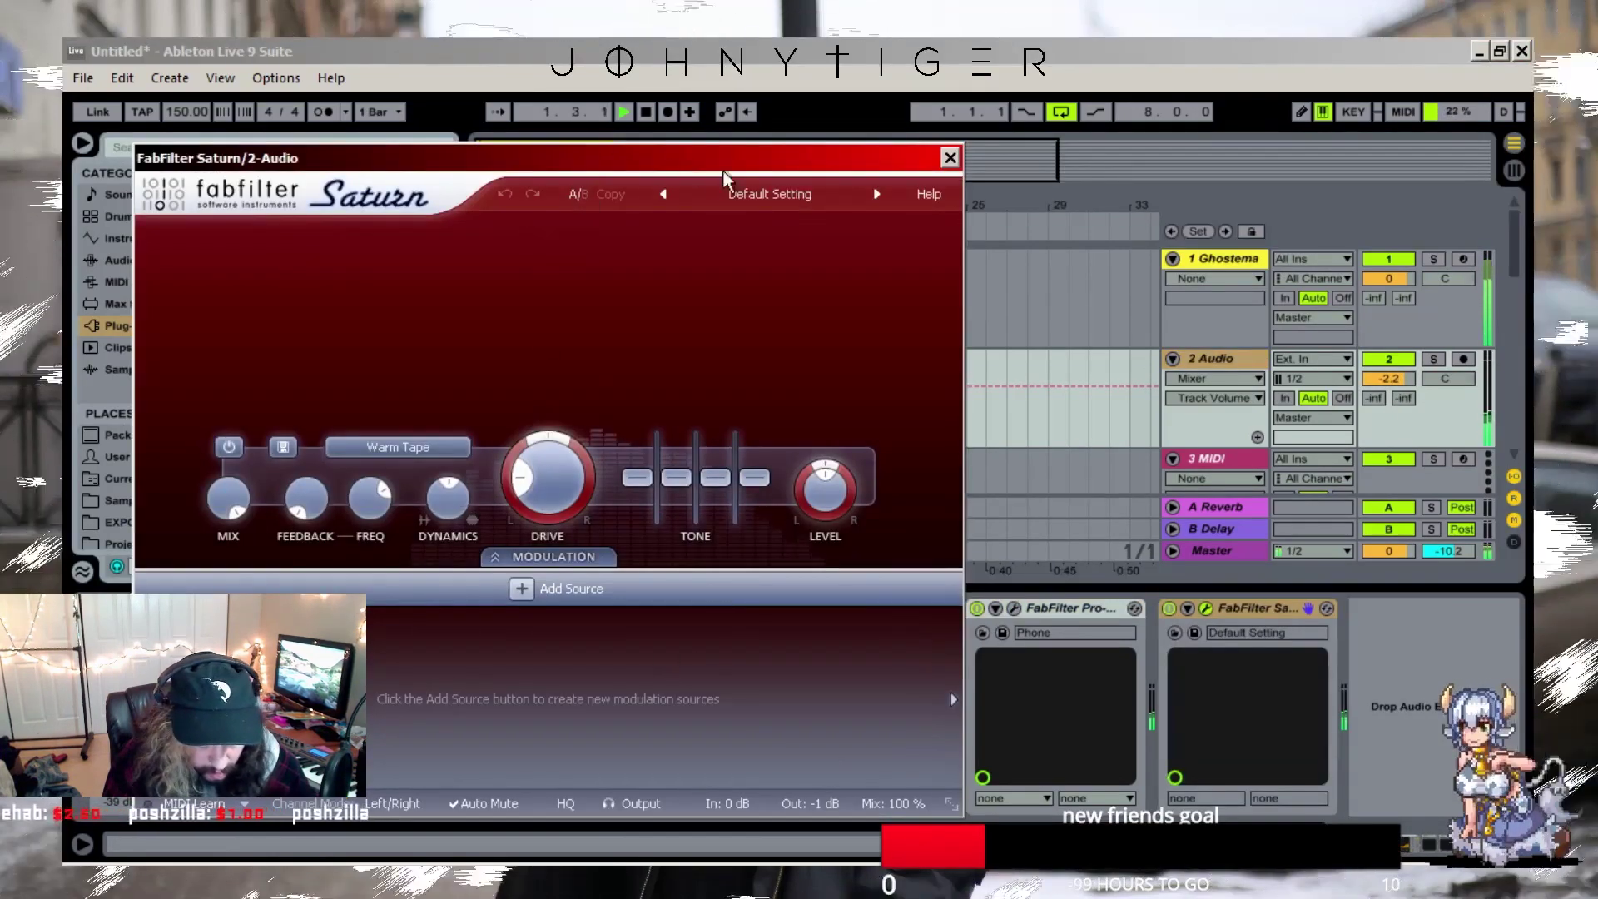
{"action": "left_click", "coordinate": [764, 193]}
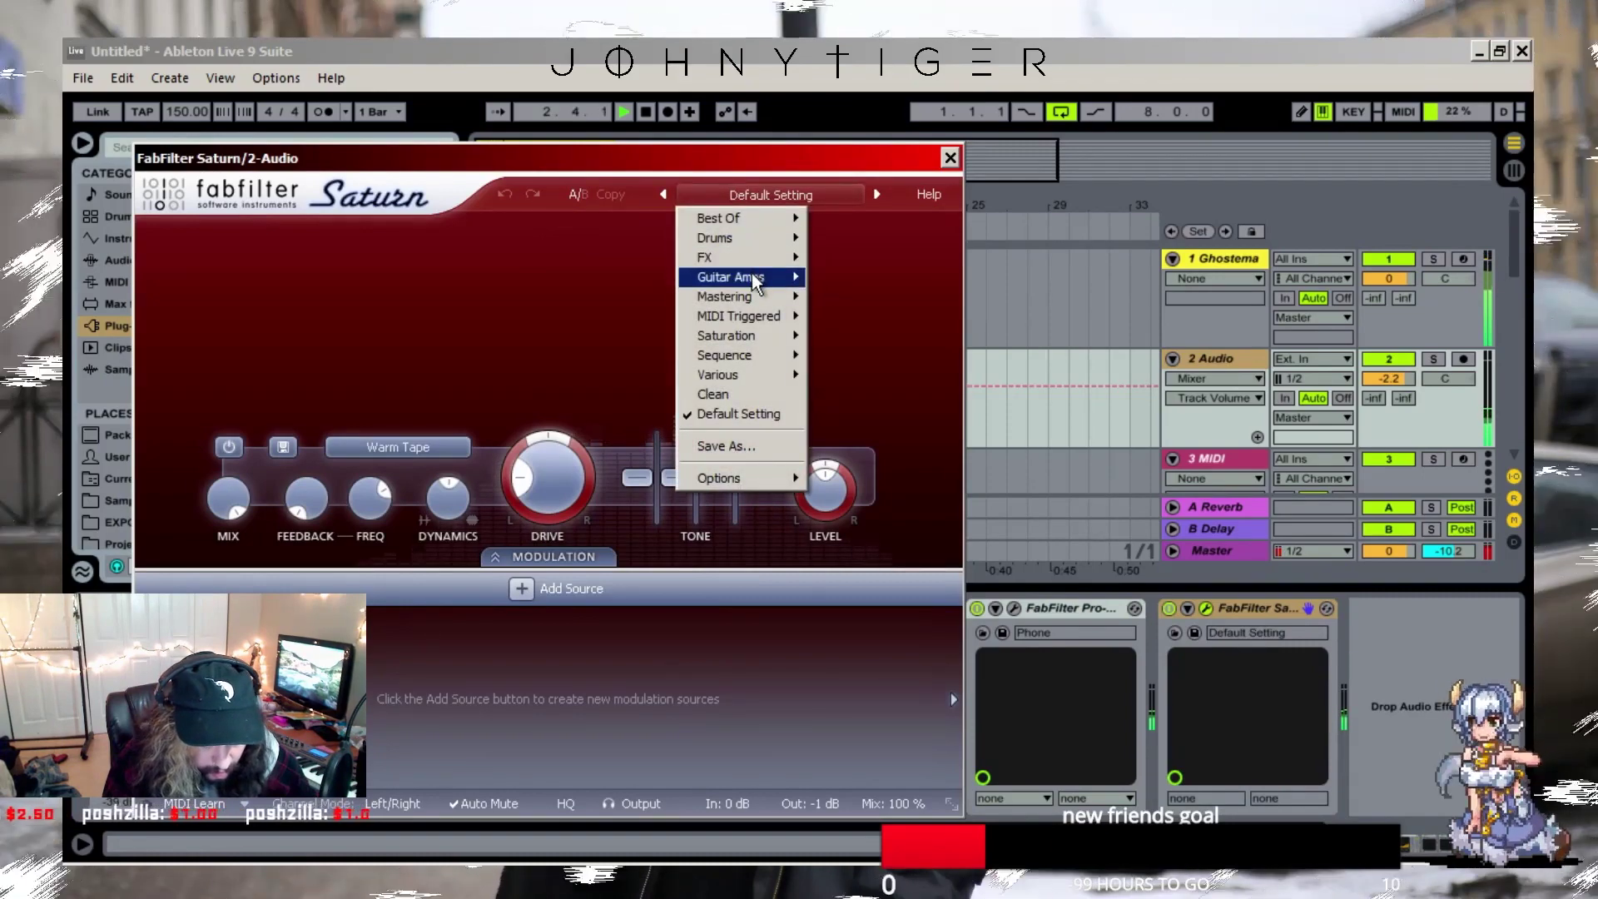
{"action": "mouse_move", "coordinate": [755, 278]}
{"action": "mouse_move", "coordinate": [858, 277]}
{"action": "left_click", "coordinate": [949, 274]}
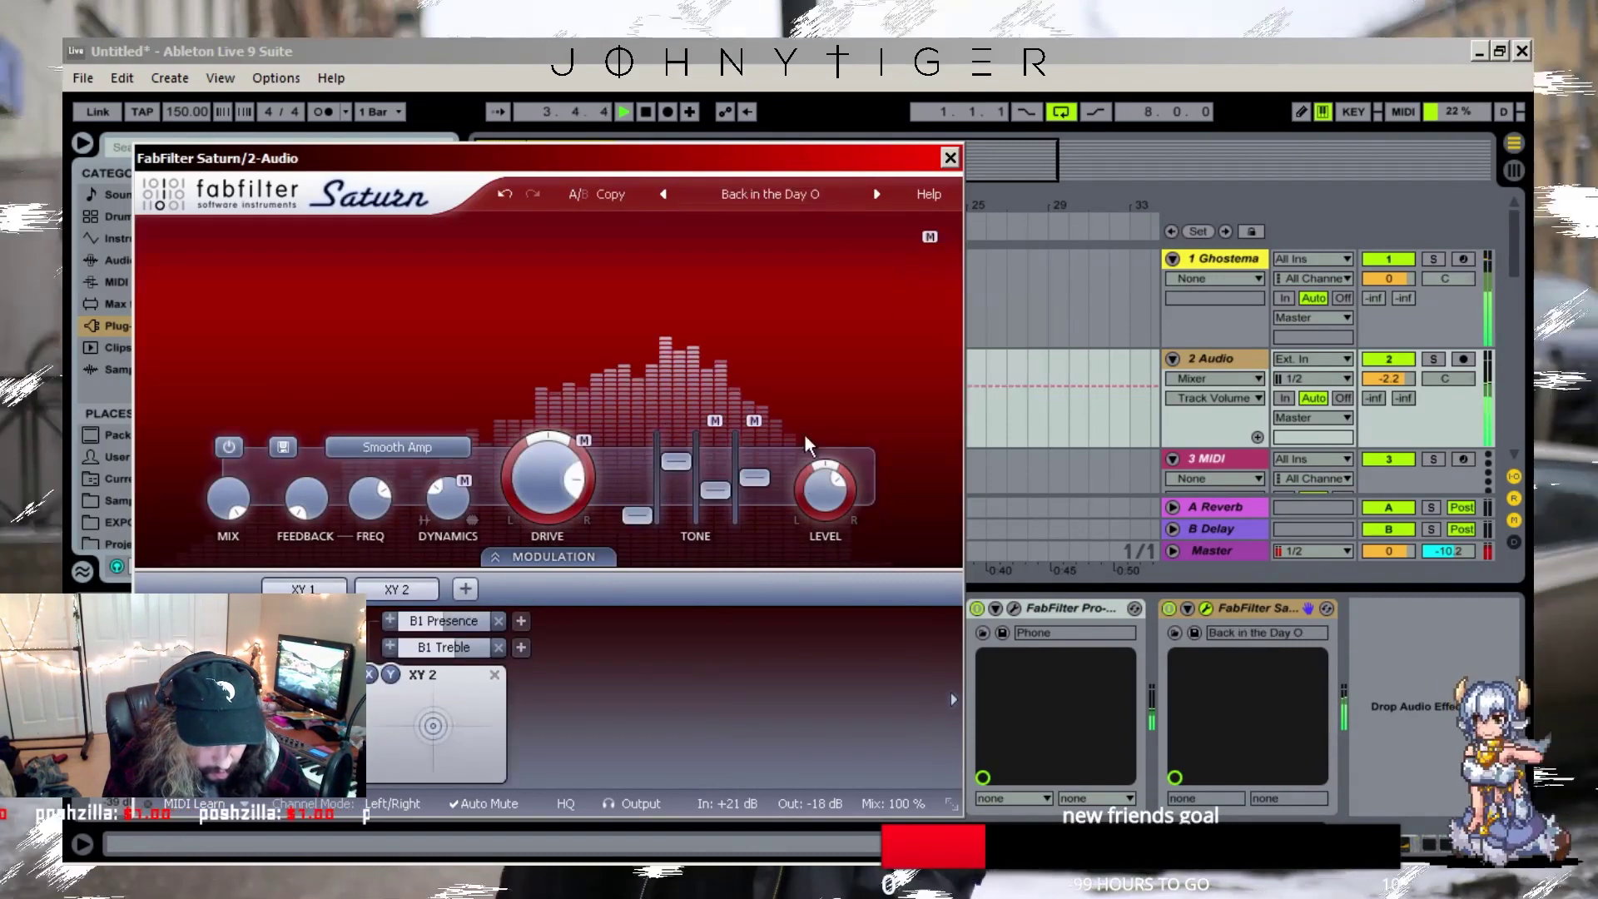
{"action": "left_click", "coordinate": [892, 803]}
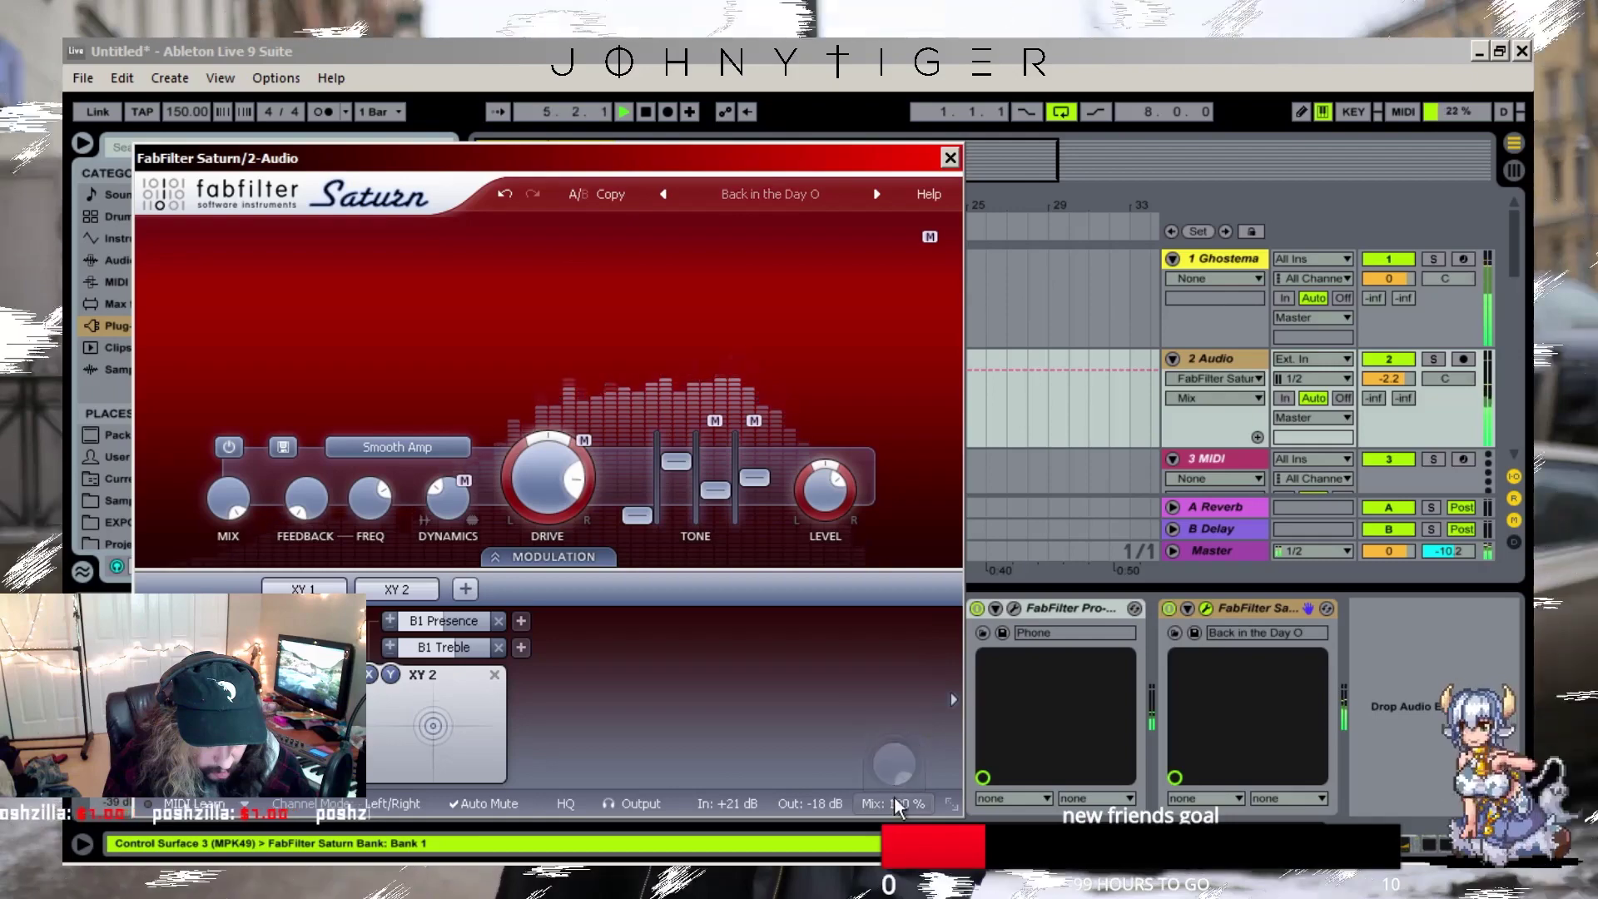
{"action": "left_click", "coordinate": [950, 158]}
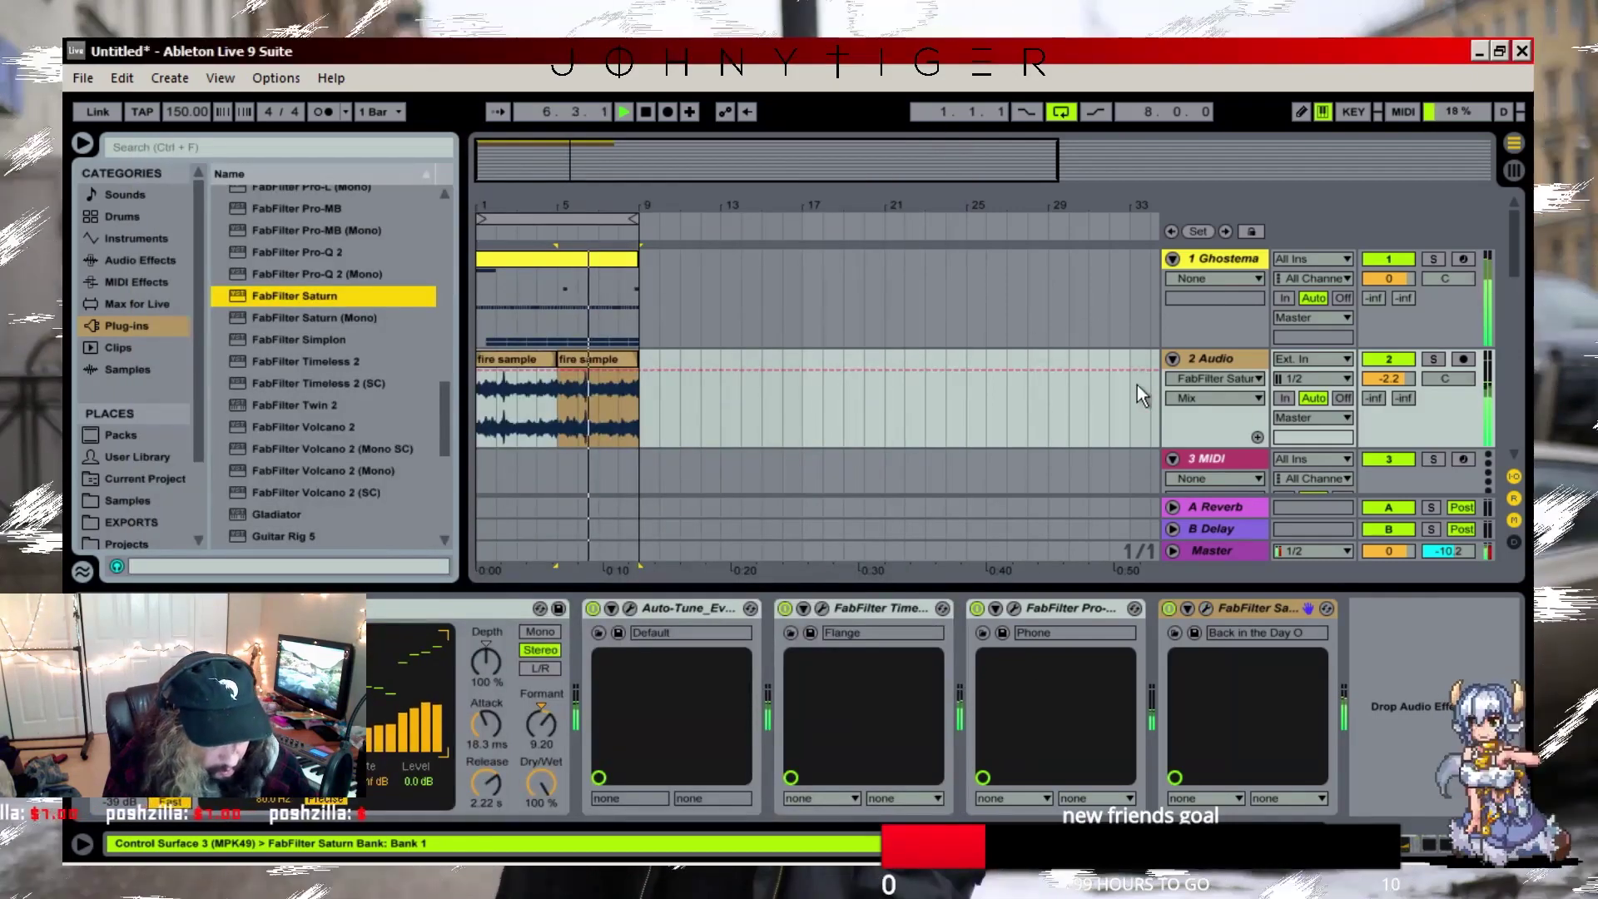
{"action": "left_click_drag", "start_coordinate": [1246, 613], "coordinate": [976, 628]}
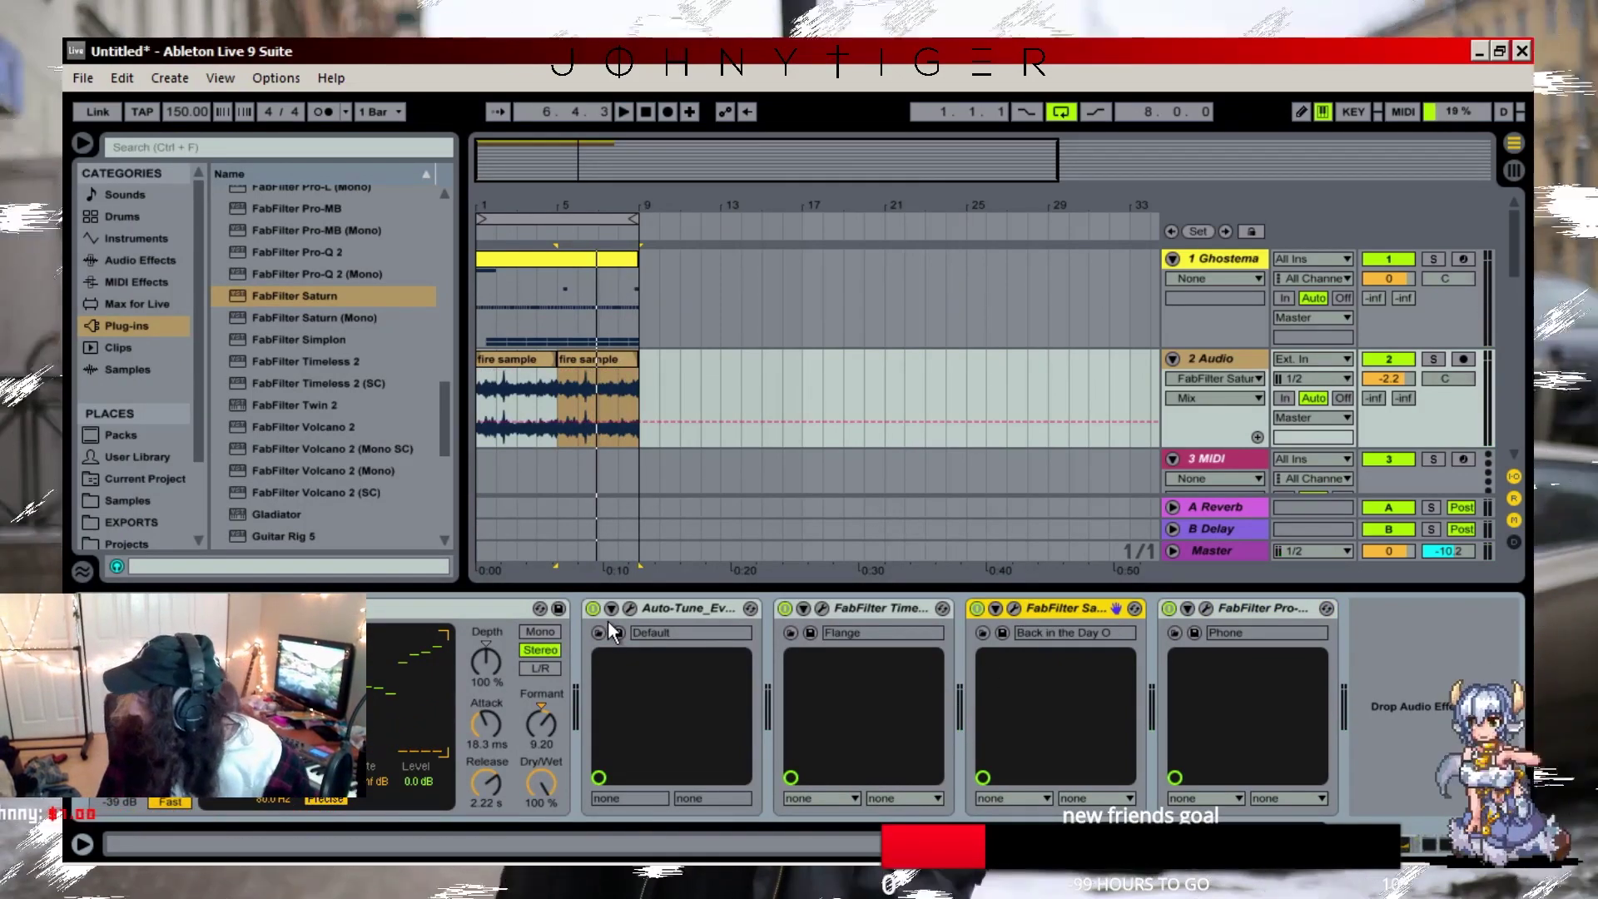
{"action": "key", "text": "space"}
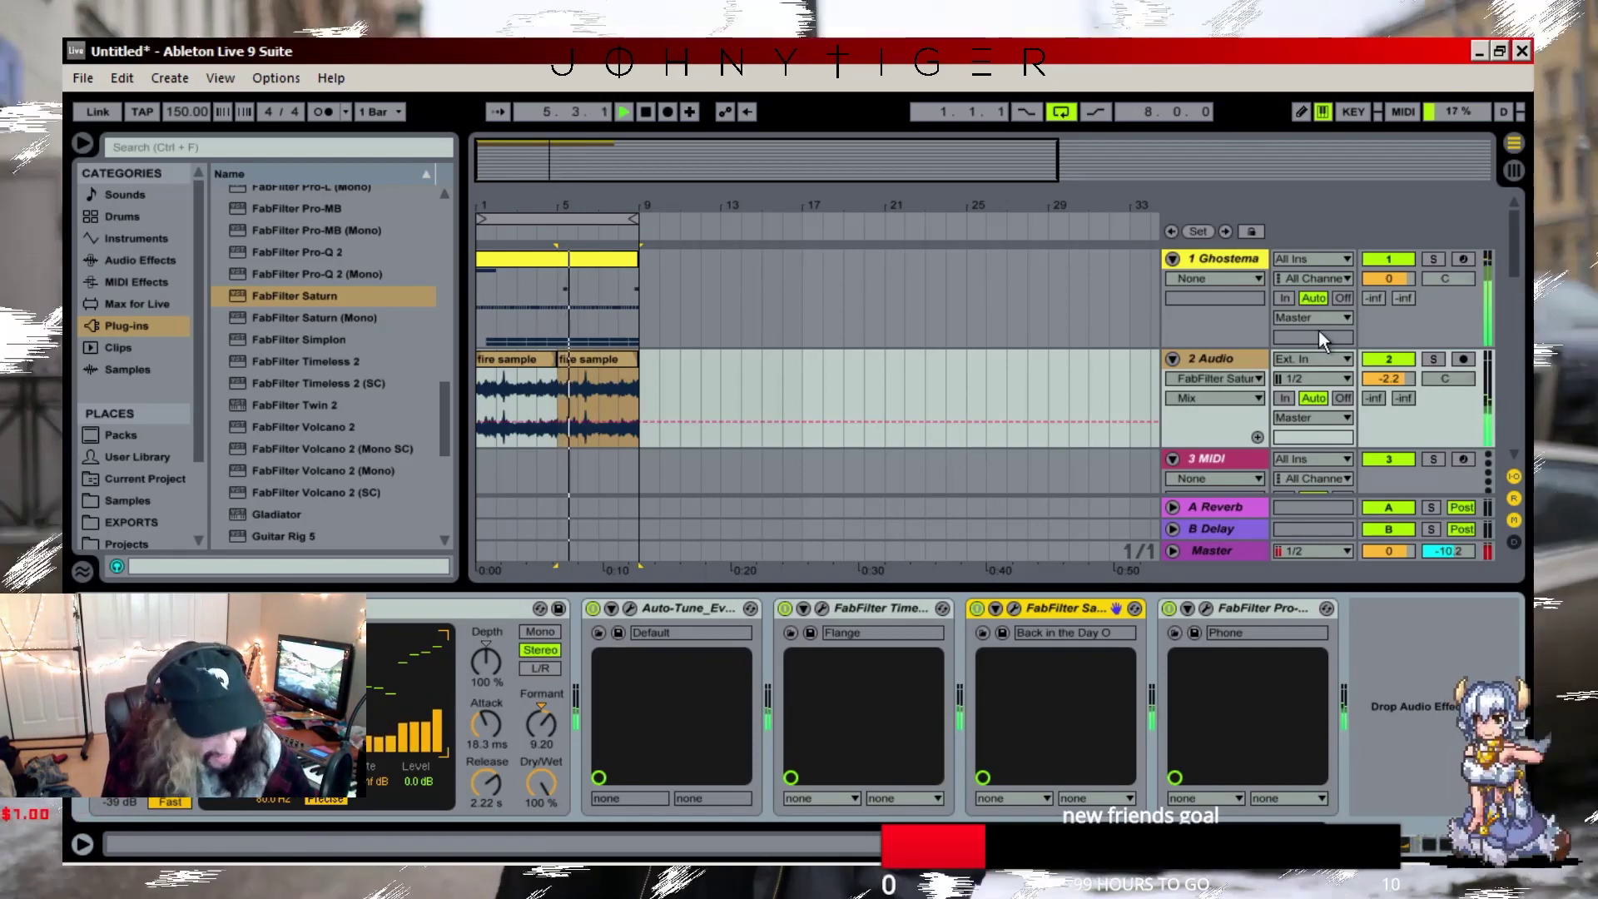
- Delete the EQ Eight from the Brii Sub track and set the track's volume to 0 dB
{"action": "scroll", "coordinate": [1192, 386], "scroll_direction": "down", "scroll_amount": 3}
{"action": "left_click", "coordinate": [1205, 373]}
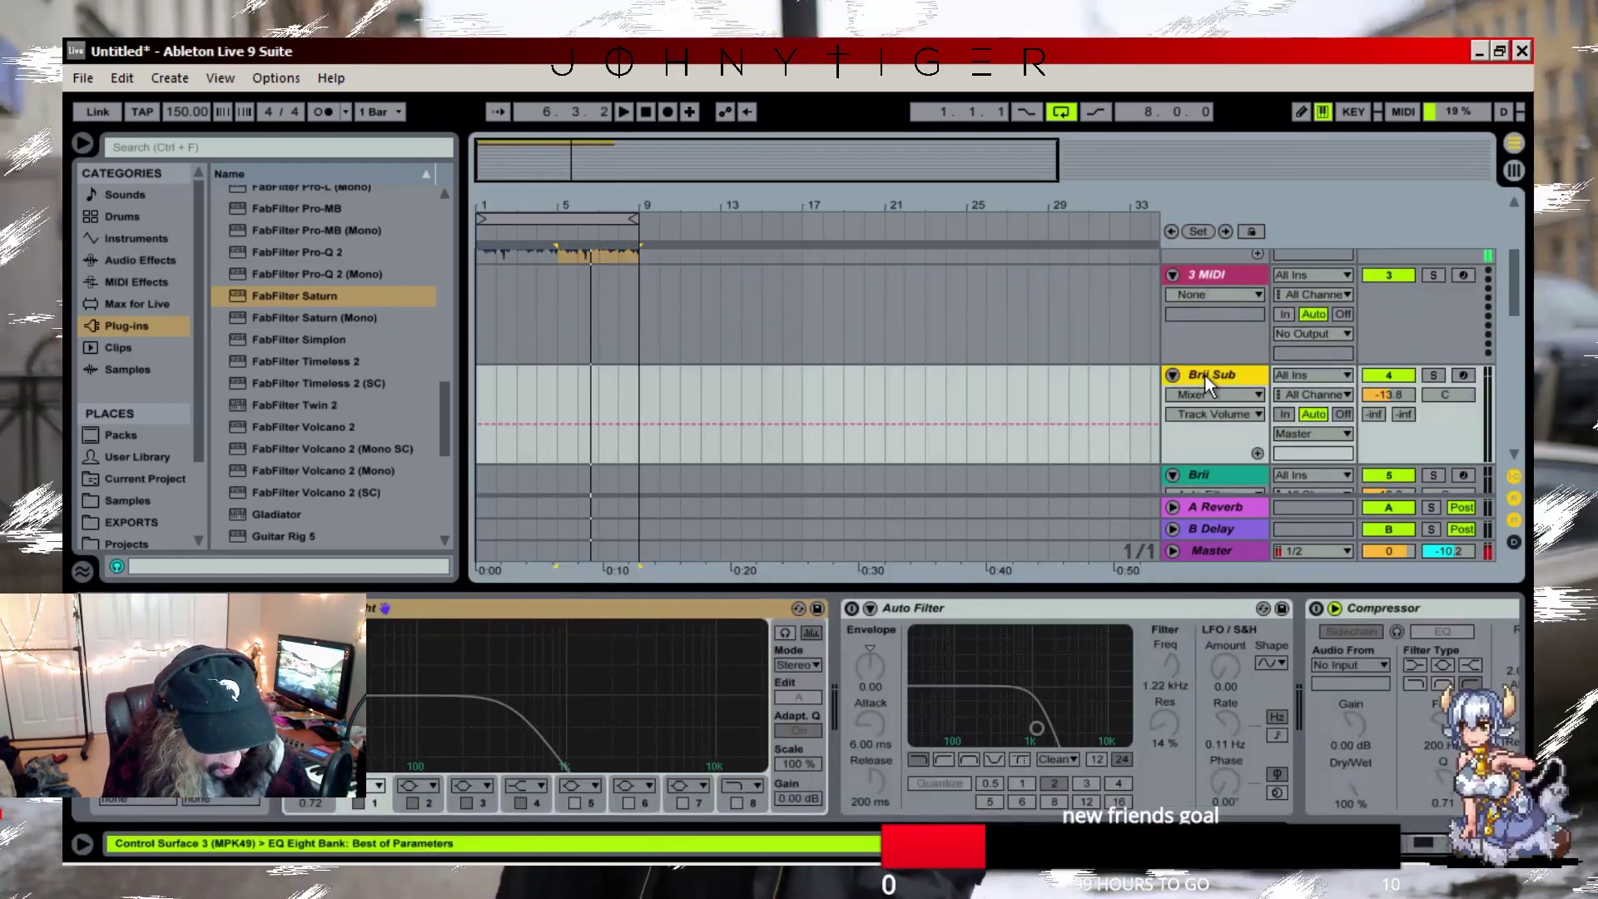
{"action": "left_click", "coordinate": [131, 608]}
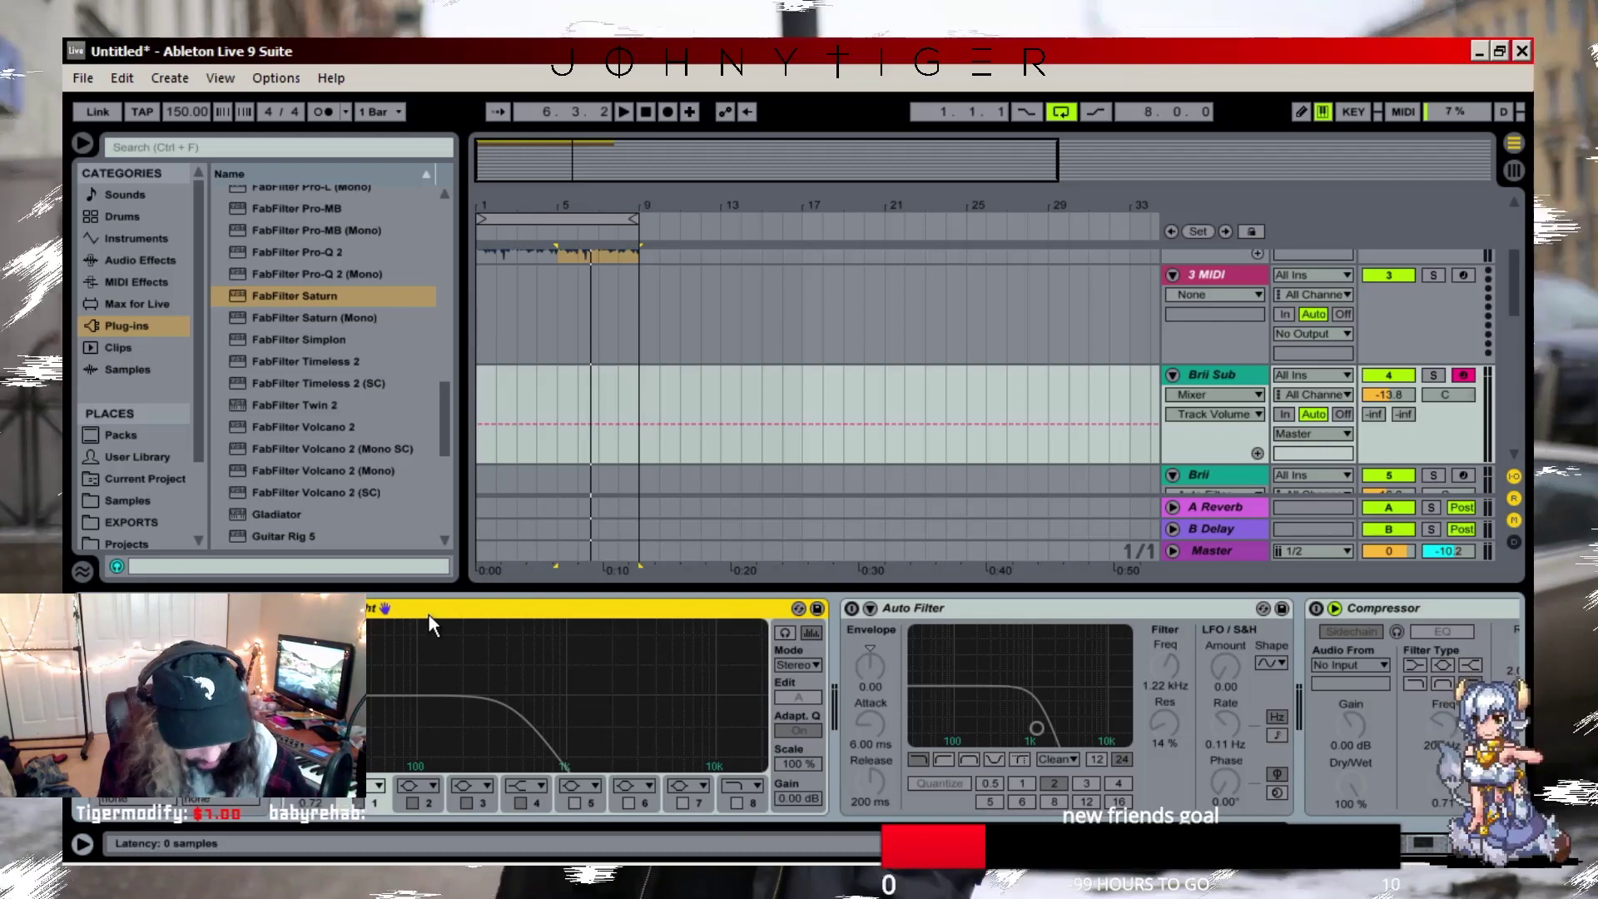
{"action": "key", "text": "Delete"}
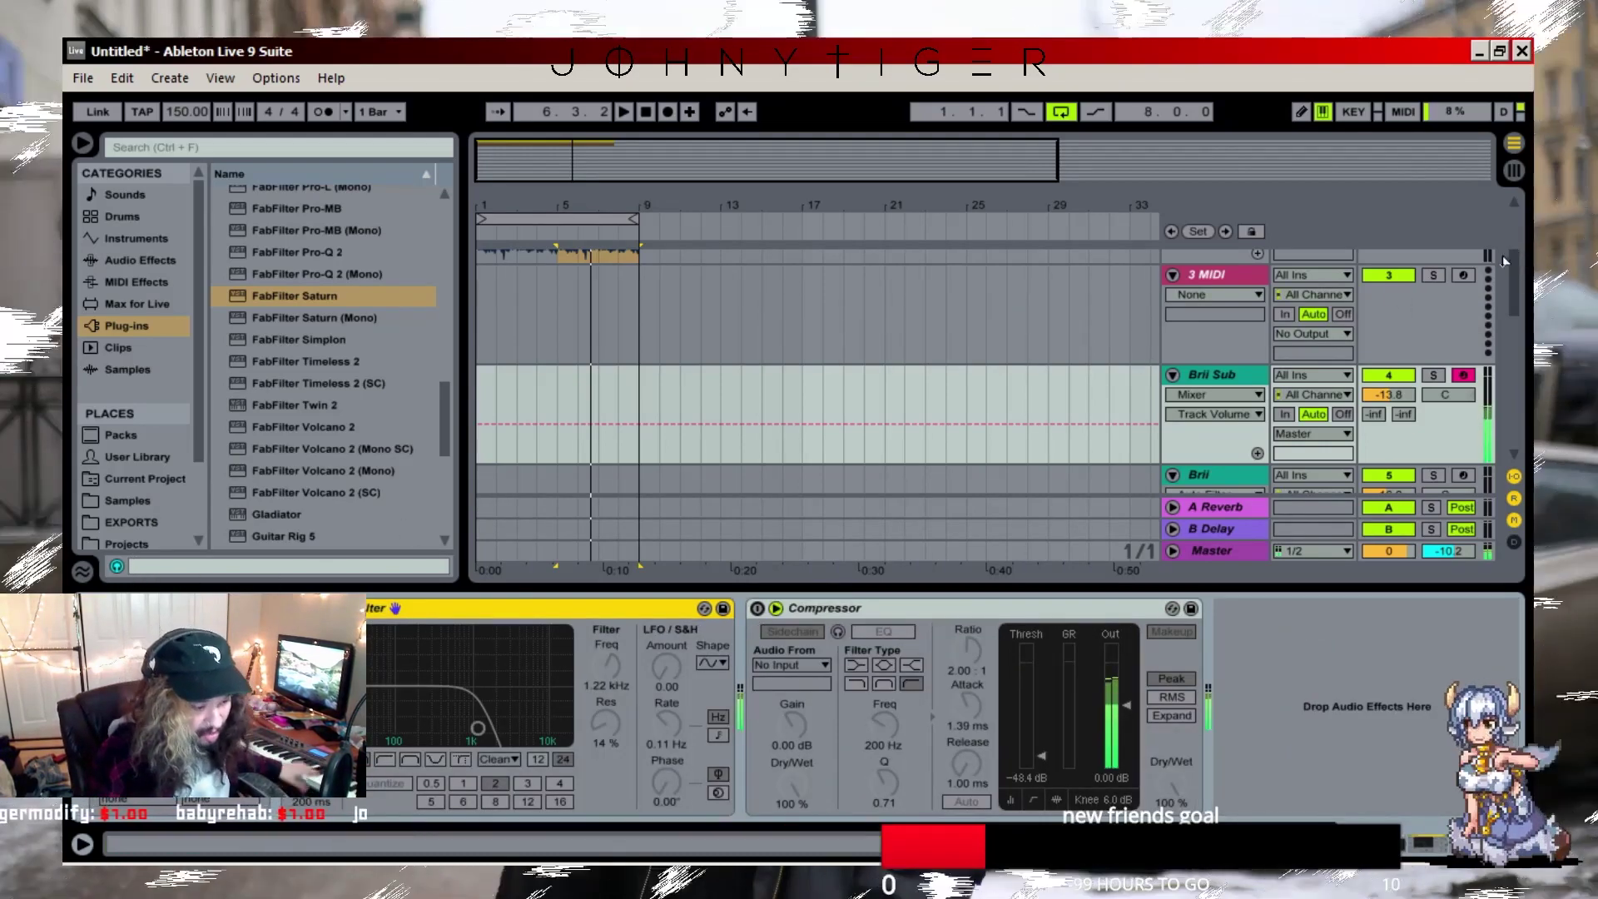
{"action": "left_click", "coordinate": [1395, 400]}
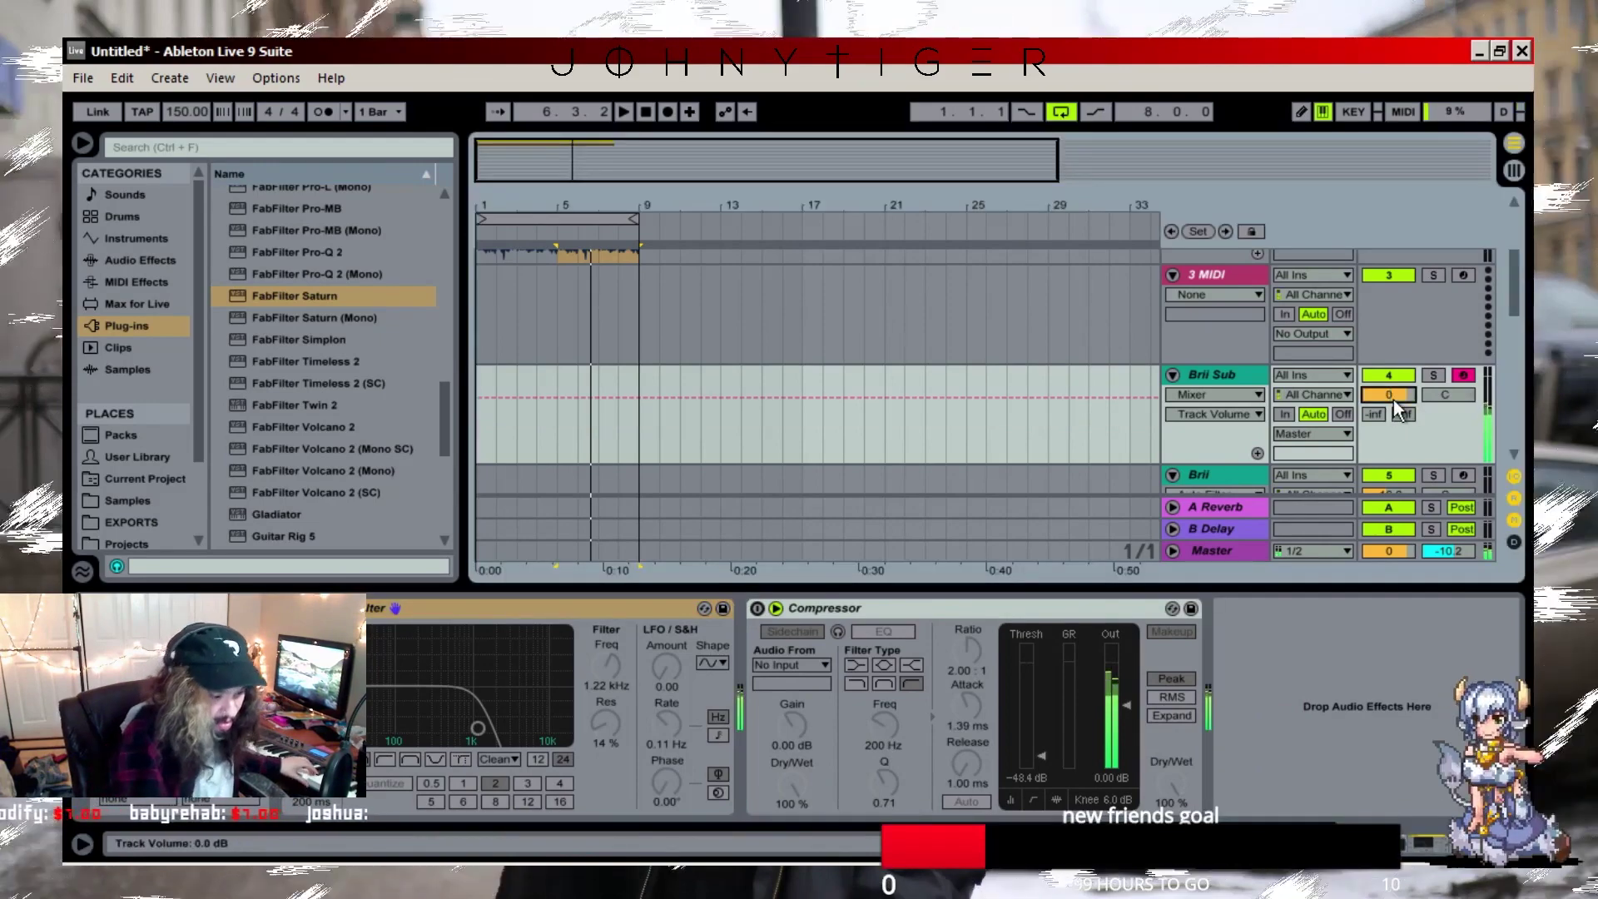
{"action": "key", "text": "space"}
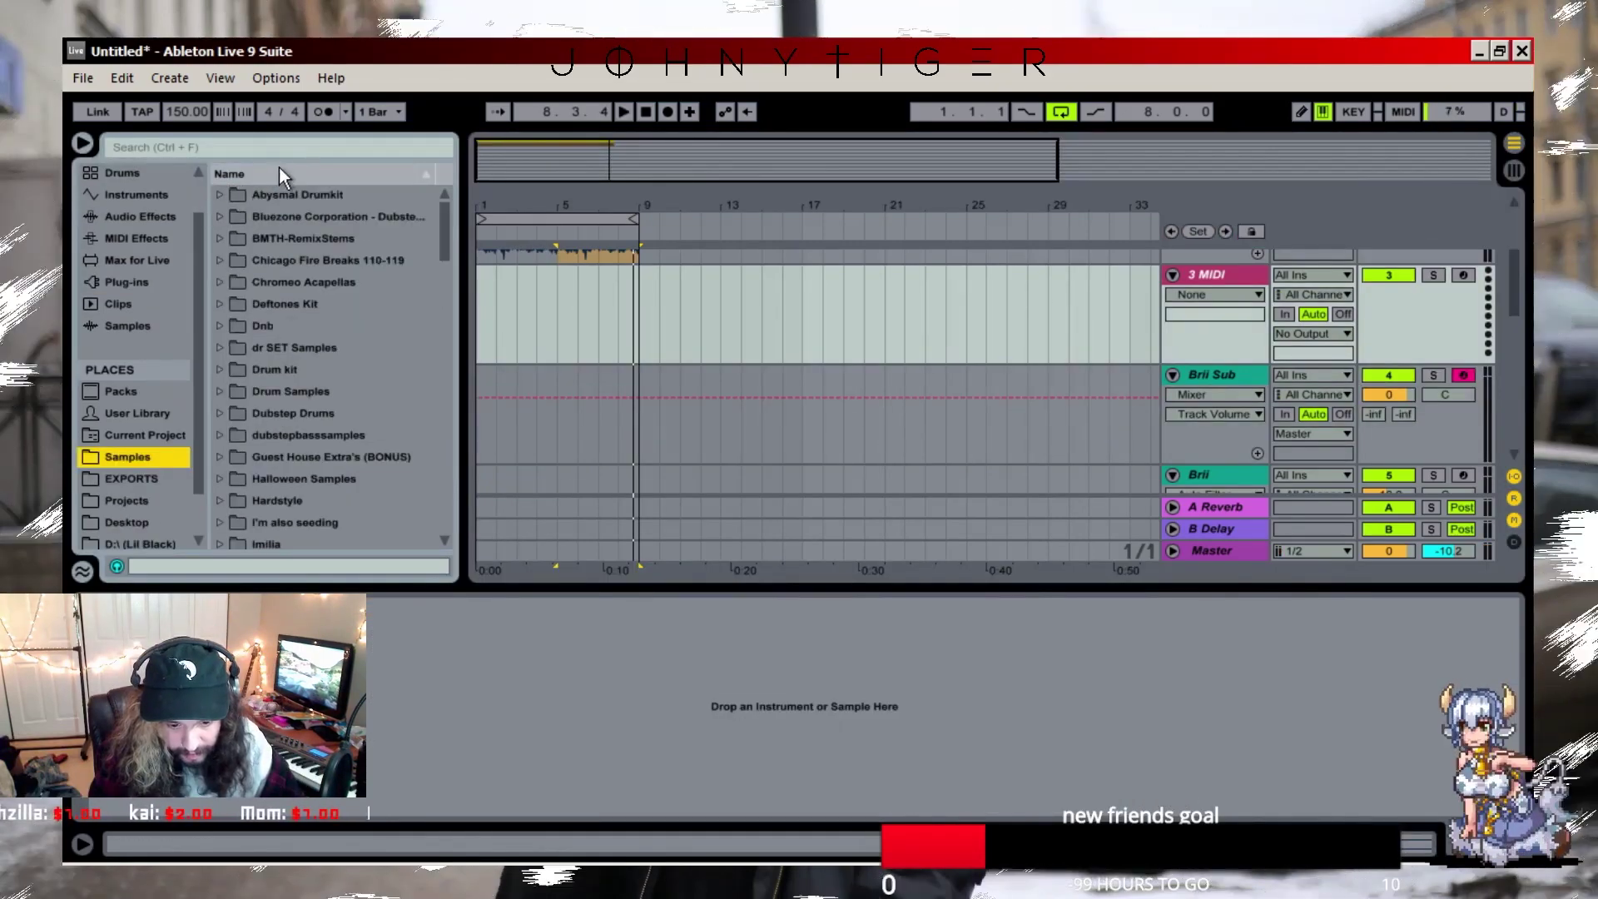
- Search the samples for devil and expand the Reetro - Devil Drum Kit folder
{"action": "type", "text": "devil"}
{"action": "left_click", "coordinate": [221, 195]}
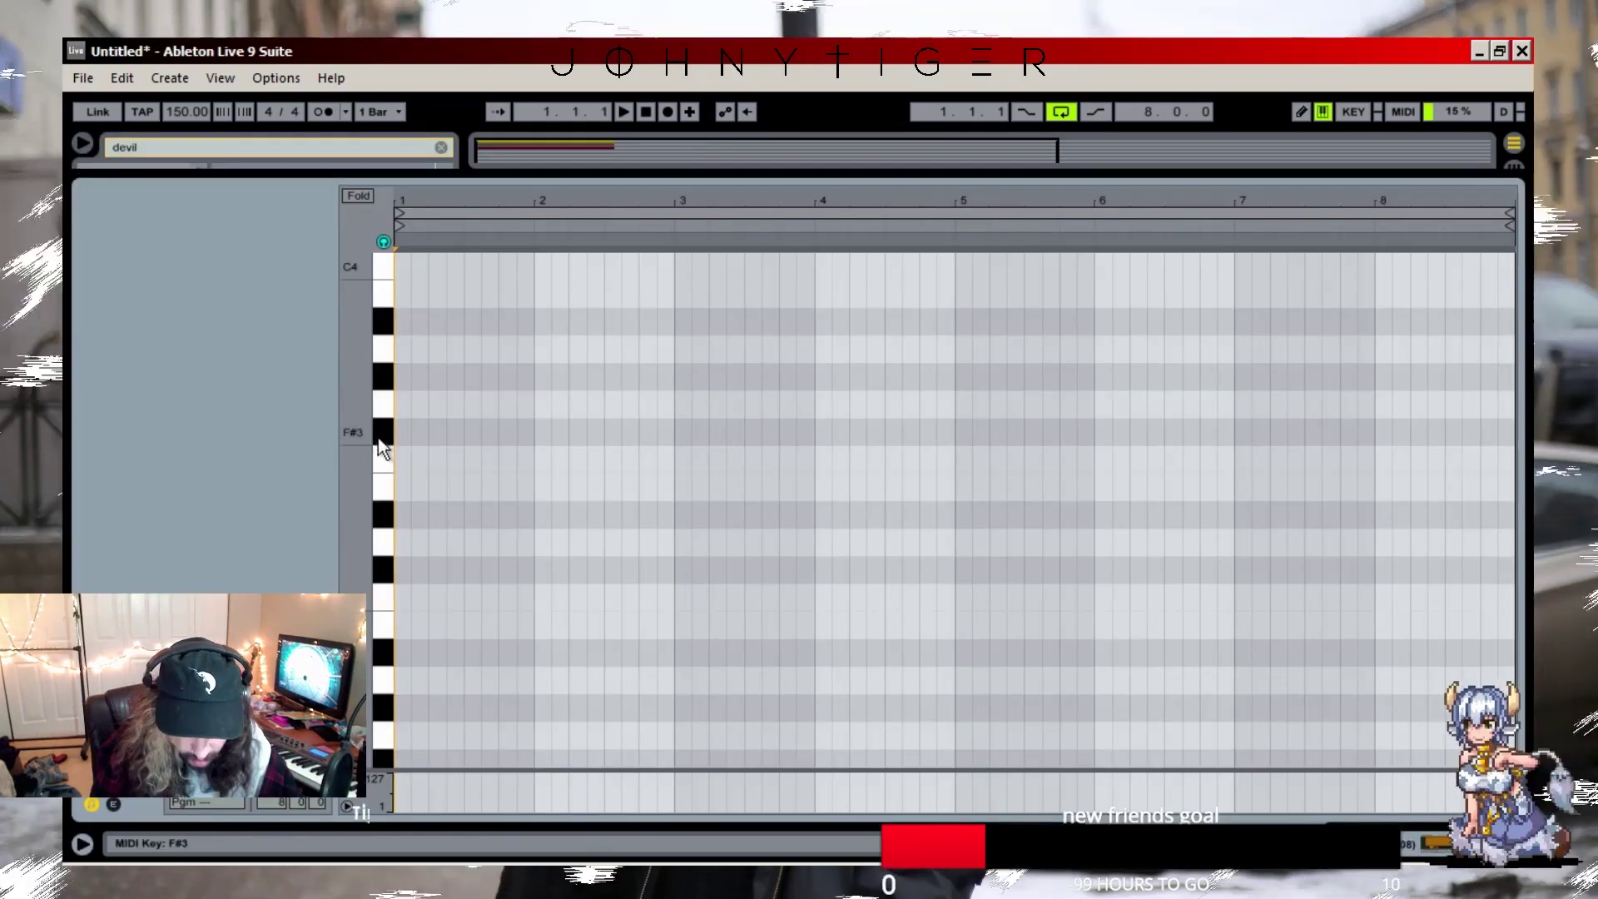
- Draw a one-bar F#3 note at bar 1 on track 3 and turn off Warp for the D# (tea_808).wav sample
{"action": "left_click", "coordinate": [380, 441]}
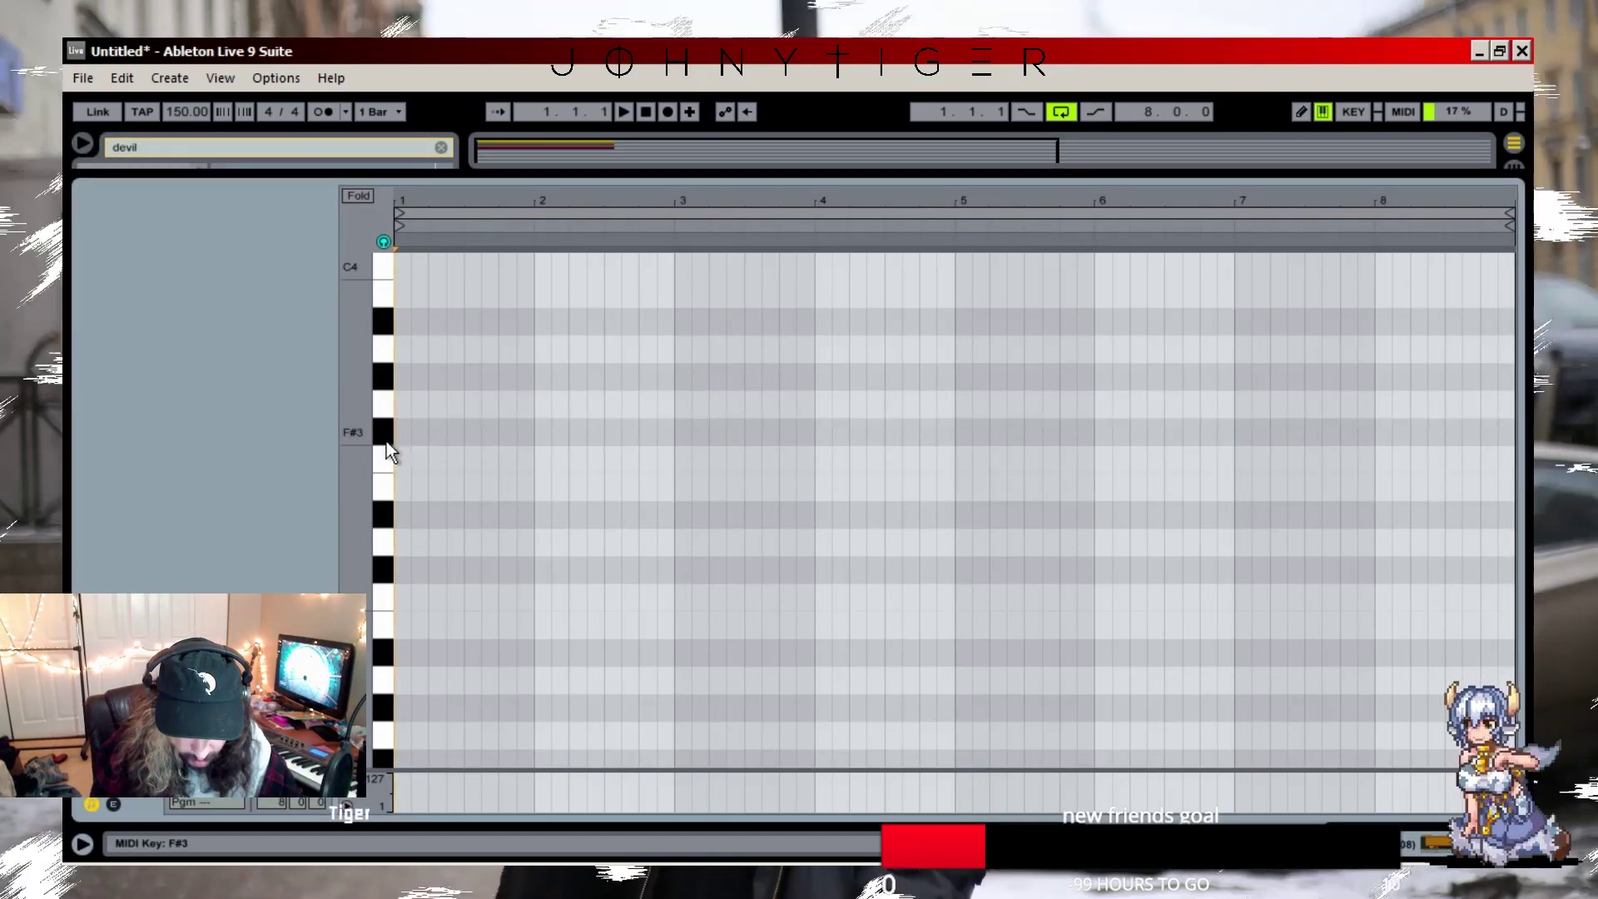
{"action": "left_click", "coordinate": [399, 441]}
{"action": "left_click_drag", "start_coordinate": [408, 432], "coordinate": [527, 435]}
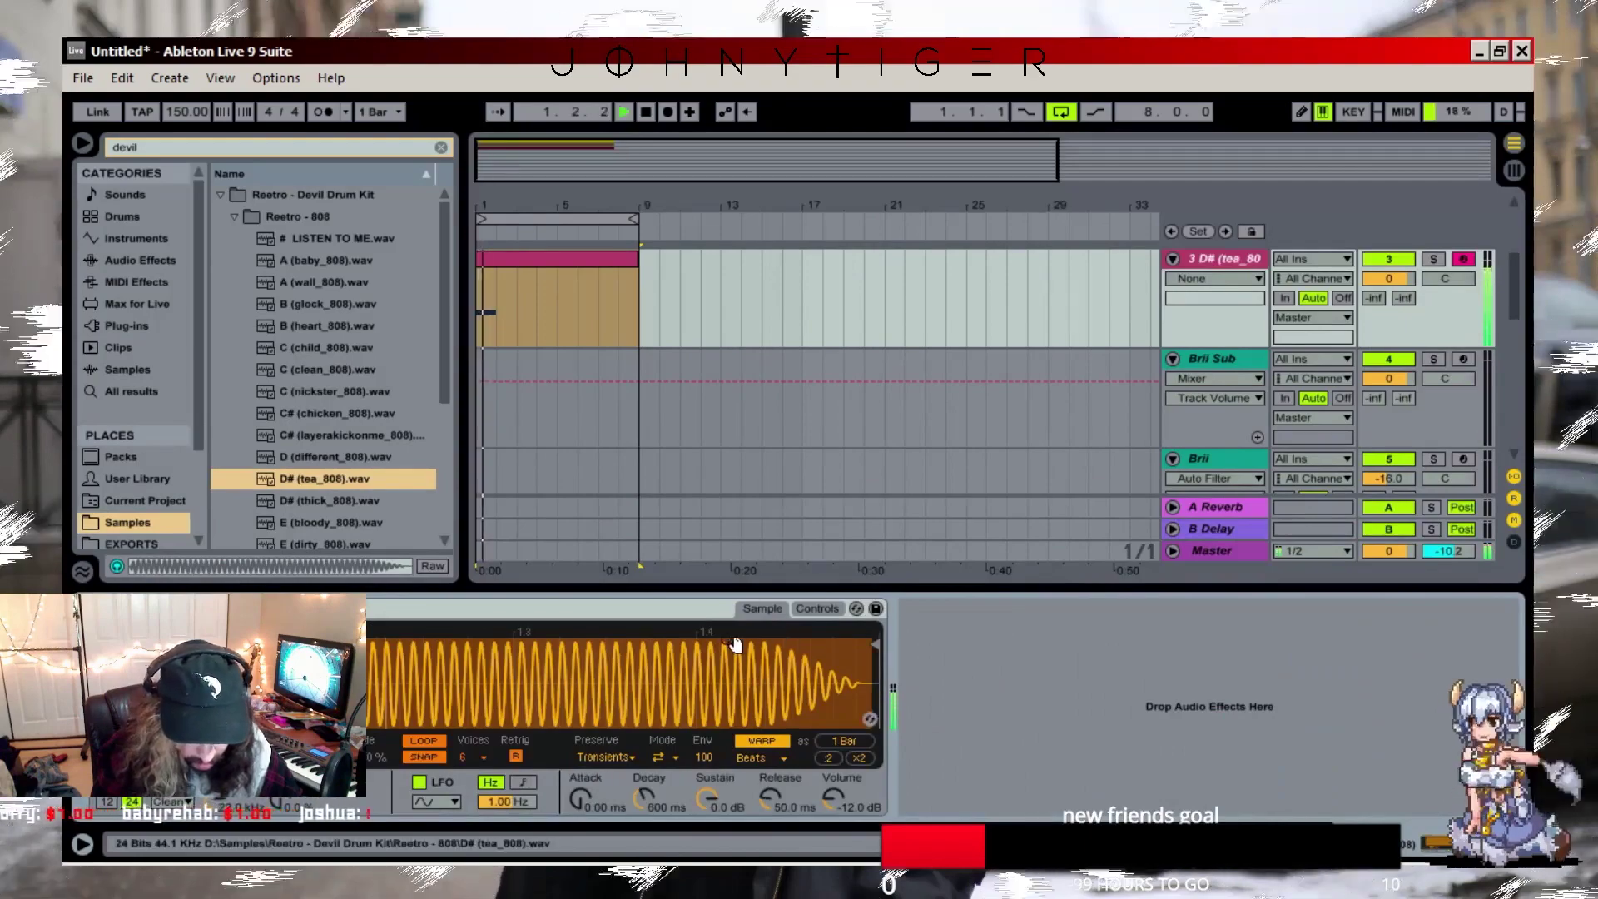
{"action": "left_click", "coordinate": [776, 741]}
{"action": "key", "text": "space"}
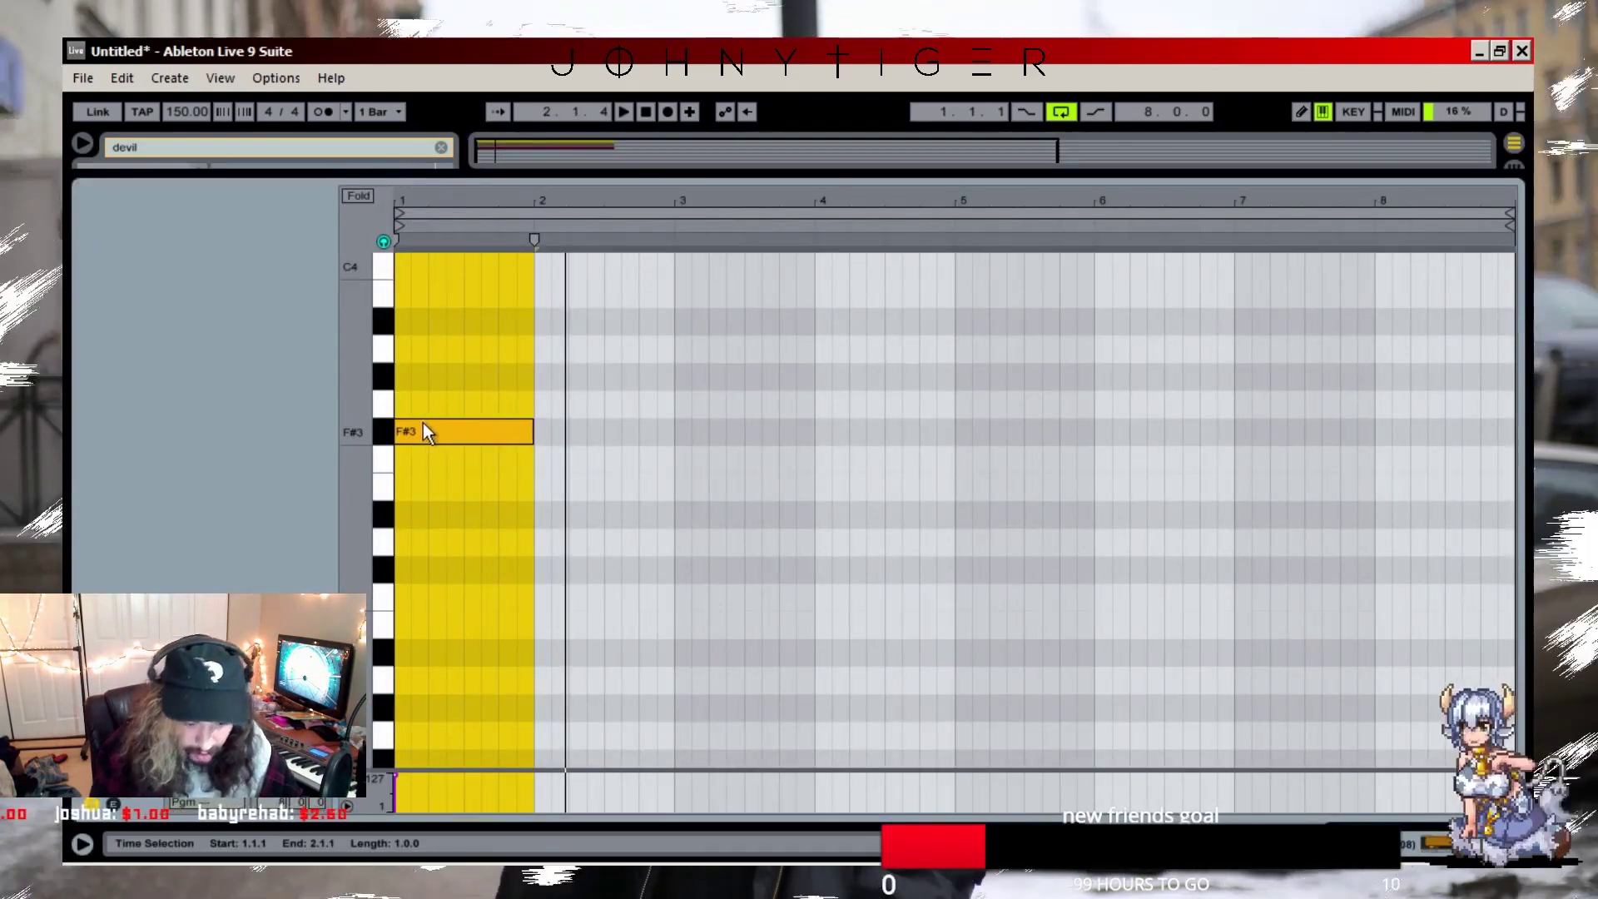
- Transpose the one-bar 808 note up to G4
{"action": "left_click", "coordinate": [422, 426]}
{"action": "key", "text": "shift+Up"}
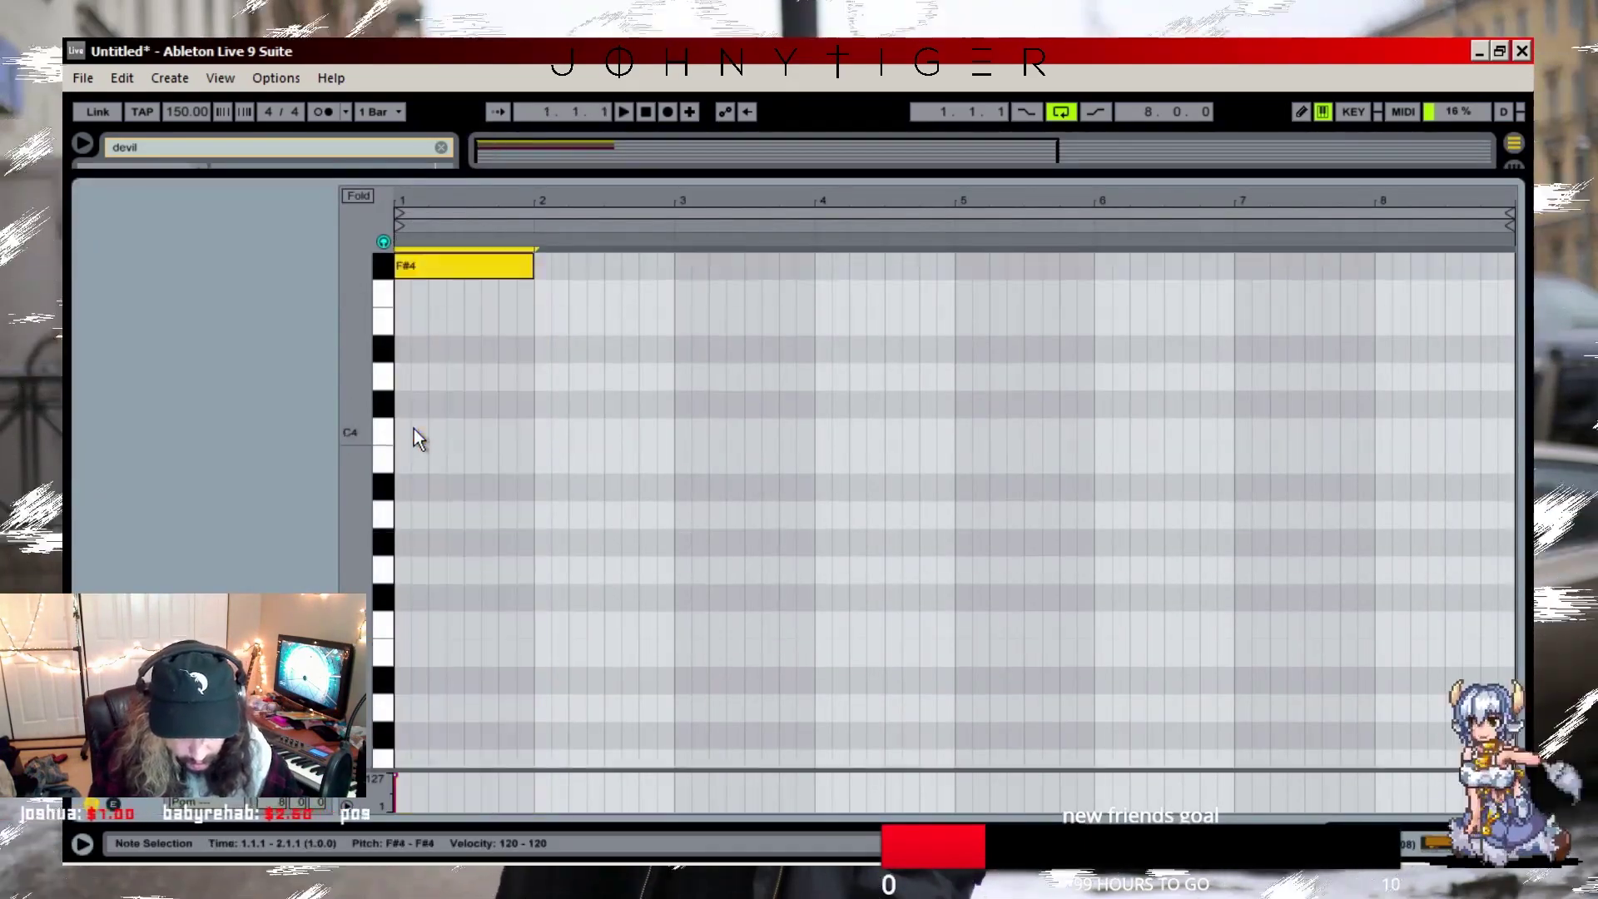
{"action": "key", "text": "space"}
{"action": "key", "text": "Up"}
- Build a syncopated 808 rhythm of short and long G4 notes across bars 1 to 4
{"action": "left_click_drag", "start_coordinate": [417, 267], "coordinate": [433, 263]}
{"action": "left_click_drag", "start_coordinate": [441, 264], "coordinate": [569, 266]}
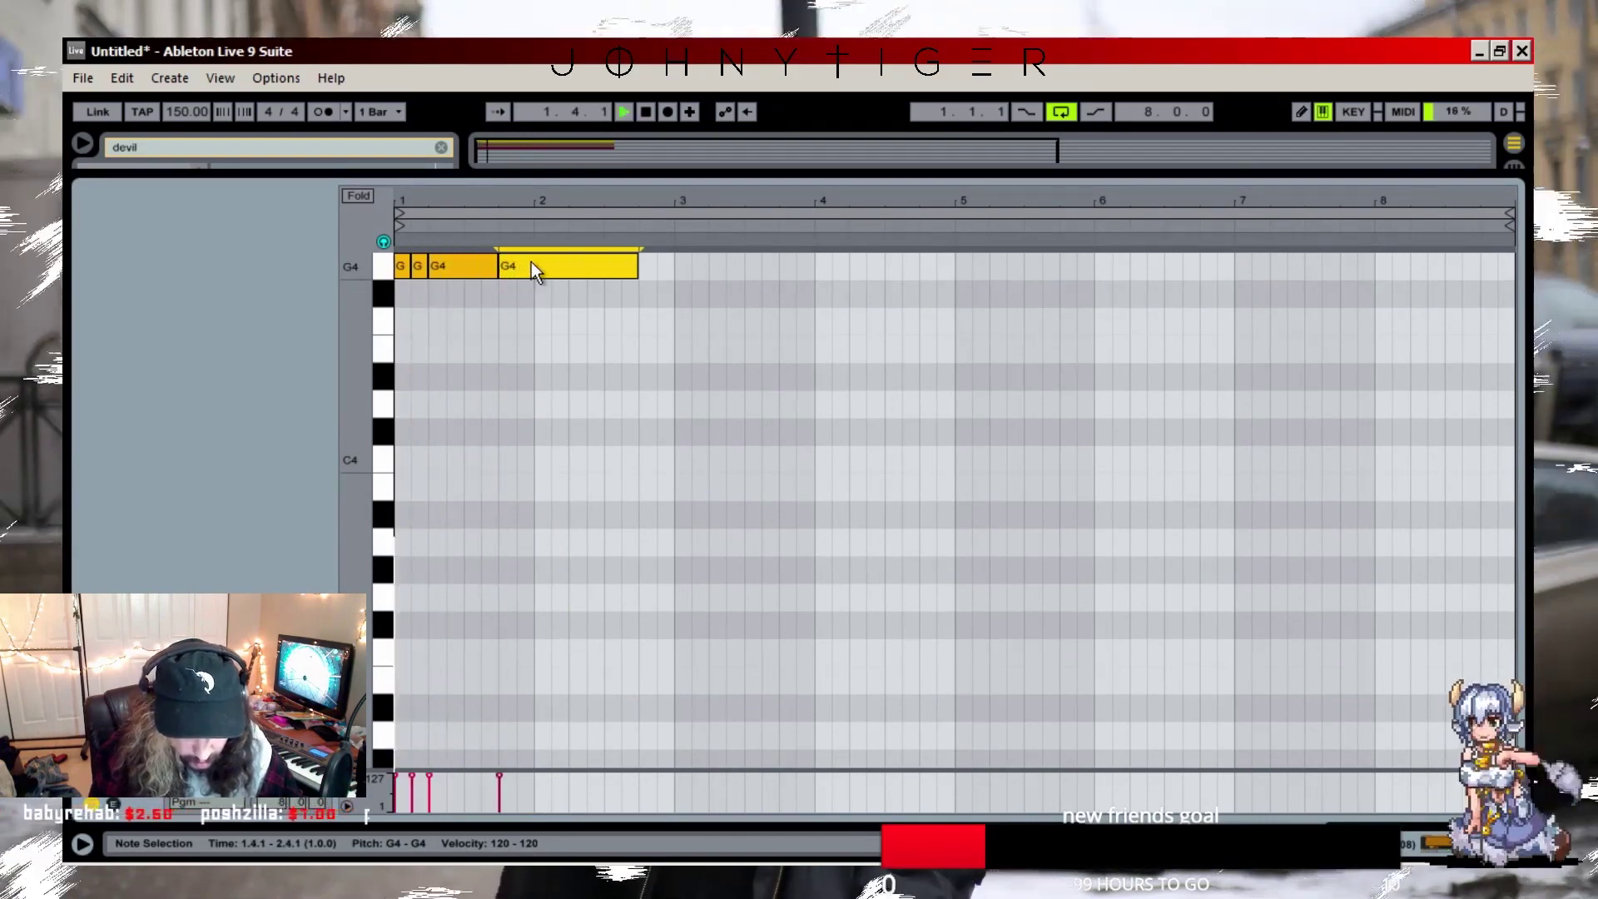
{"action": "key", "text": "space"}
{"action": "key", "text": "space"}
{"action": "left_click_drag", "start_coordinate": [568, 265], "coordinate": [831, 267]}
{"action": "key", "text": "space"}
{"action": "left_click_drag", "start_coordinate": [831, 267], "coordinate": [957, 300]}
- Duplicate the four-bar 808 pattern into bars 5 to 8 and play it back
{"action": "key", "text": "ctrl+a"}
{"action": "key", "text": "ctrl+d"}
{"action": "key", "text": "space"}
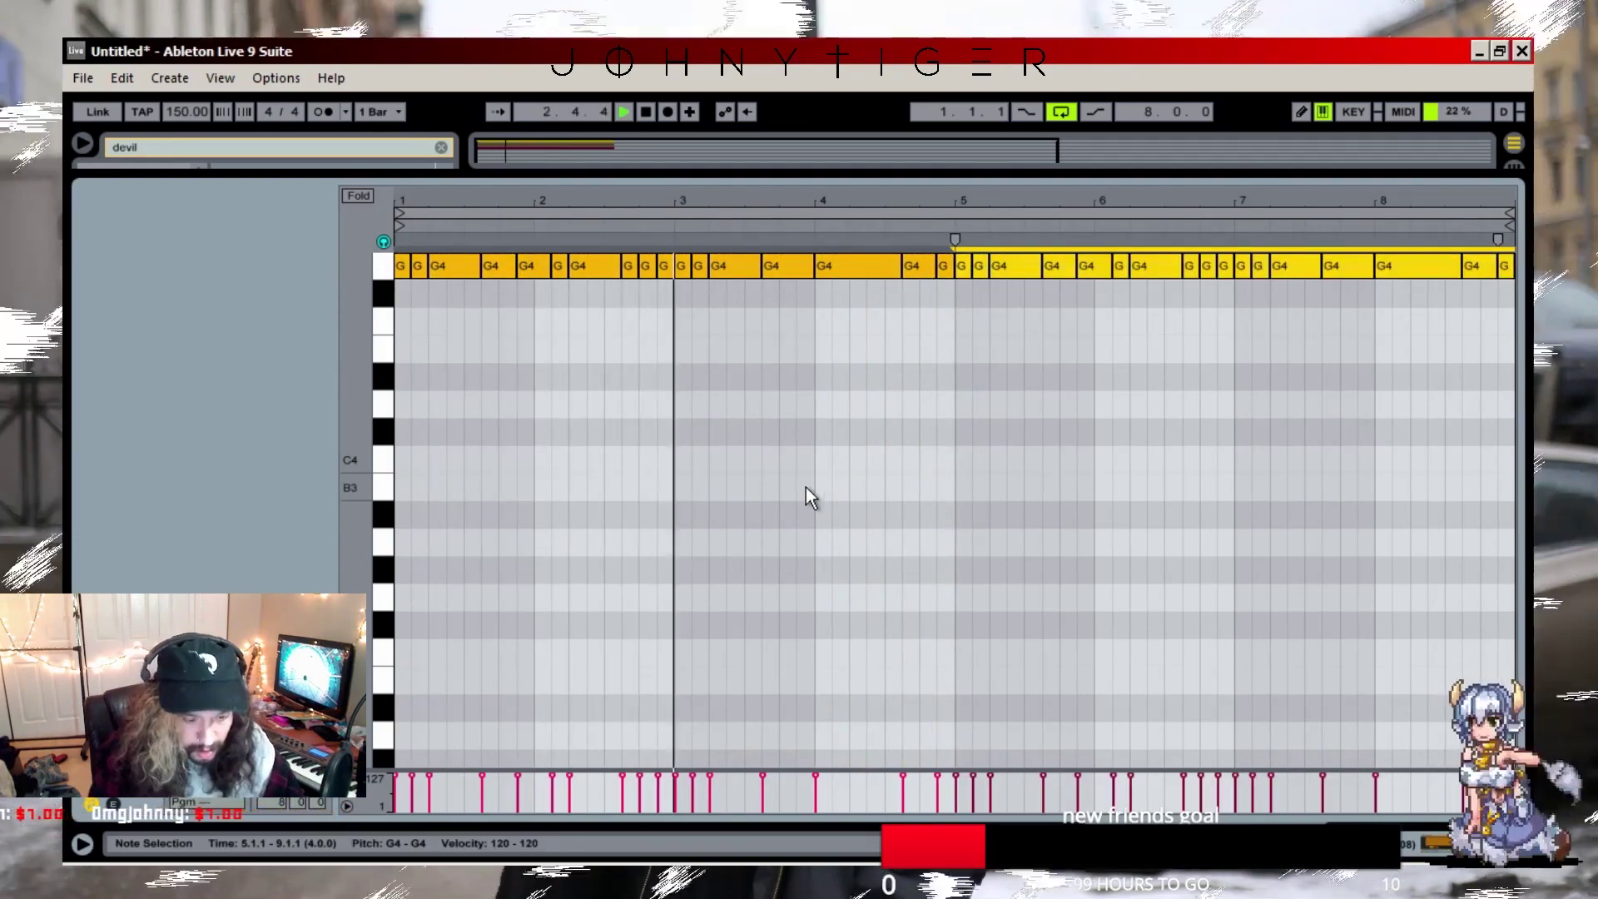
- Start the long 808 notes at bars 4 and 8 an eighth note earlier, and transpose the whole pattern to G3
{"action": "key", "text": "space"}
{"action": "left_click", "coordinate": [845, 263]}
{"action": "left_click_drag", "start_coordinate": [817, 265], "coordinate": [799, 265]}
{"action": "key", "text": "space"}
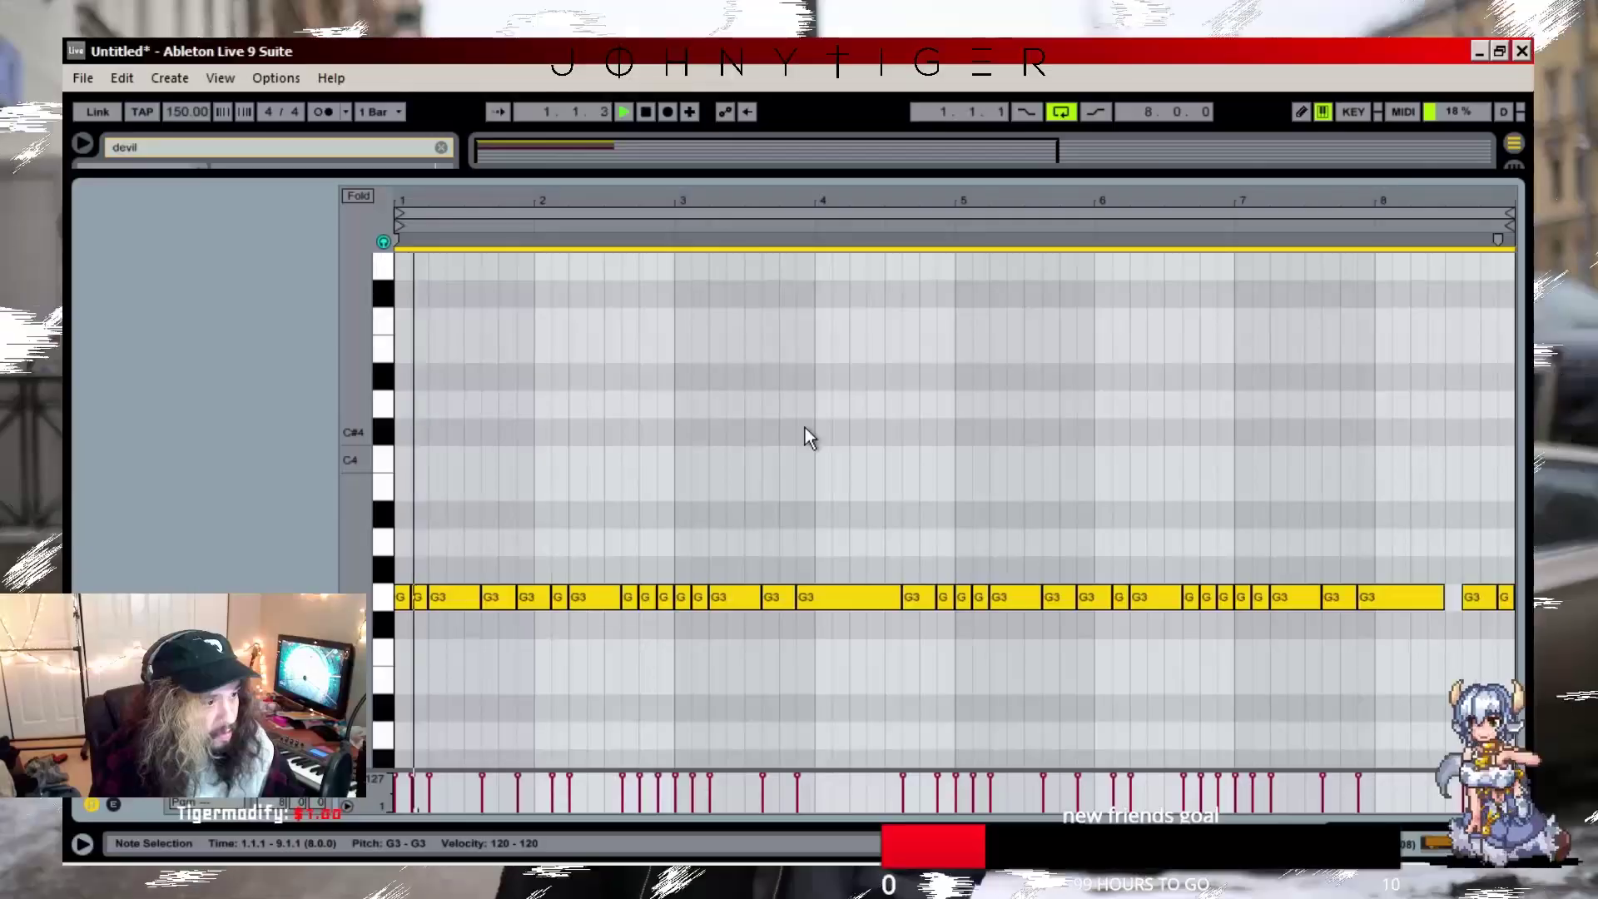
{"action": "key", "text": "shift+Up"}
{"action": "key", "text": "space"}
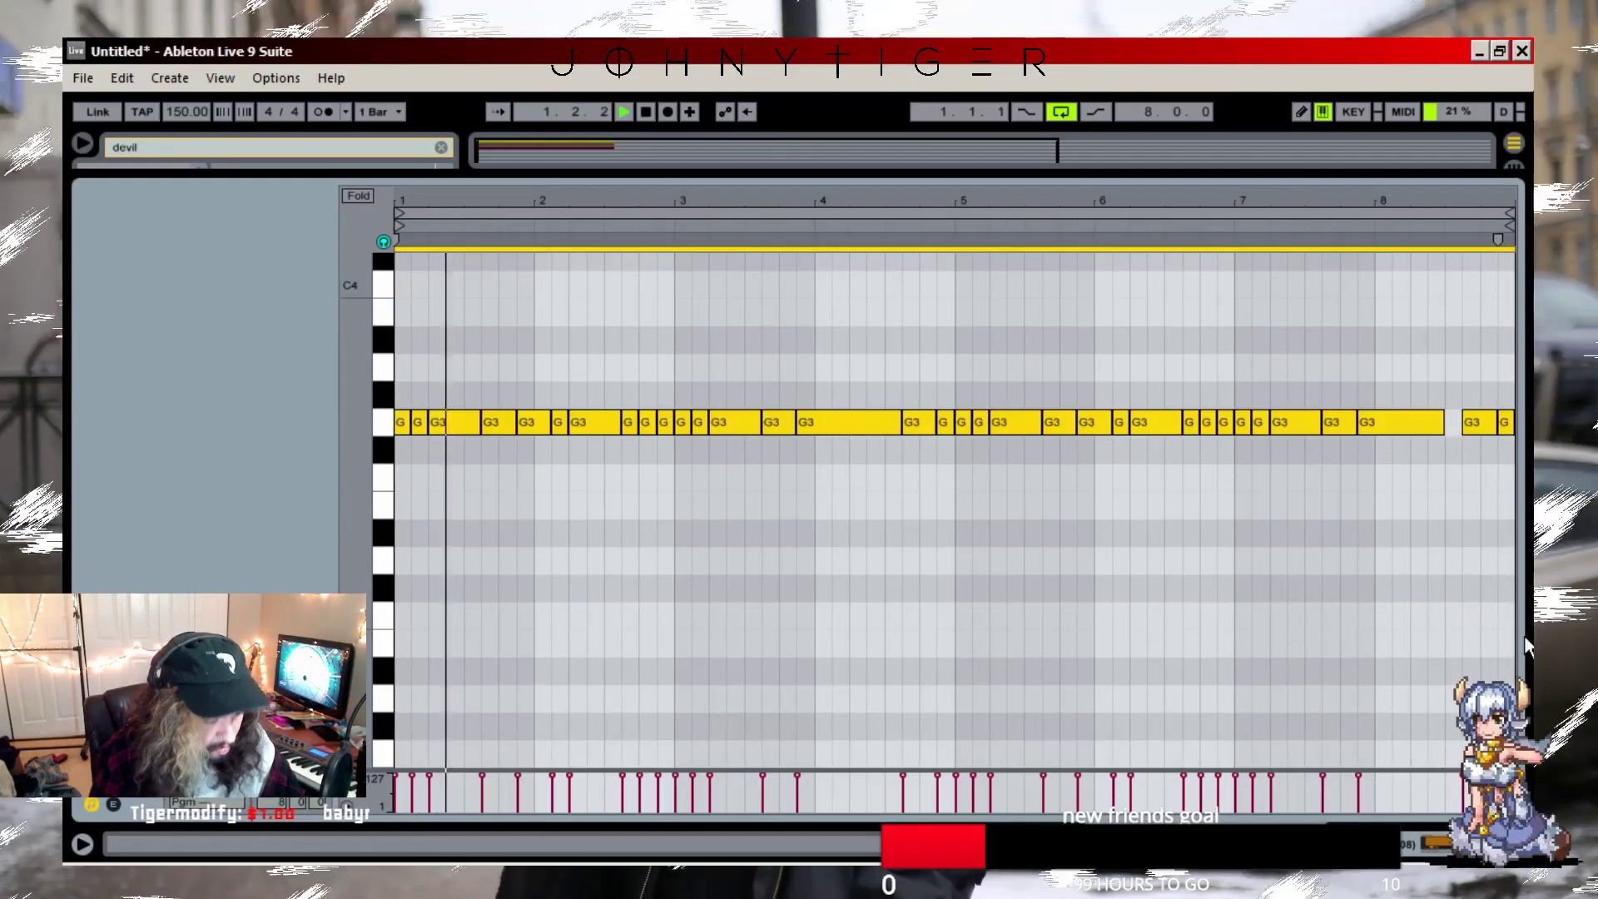
- Copy all notes of the 808 clip and paste them into the Ghostemane drum clip from bar 1
{"action": "key", "text": "ctrl+alt+l"}
{"action": "double_click", "coordinate": [583, 261]}
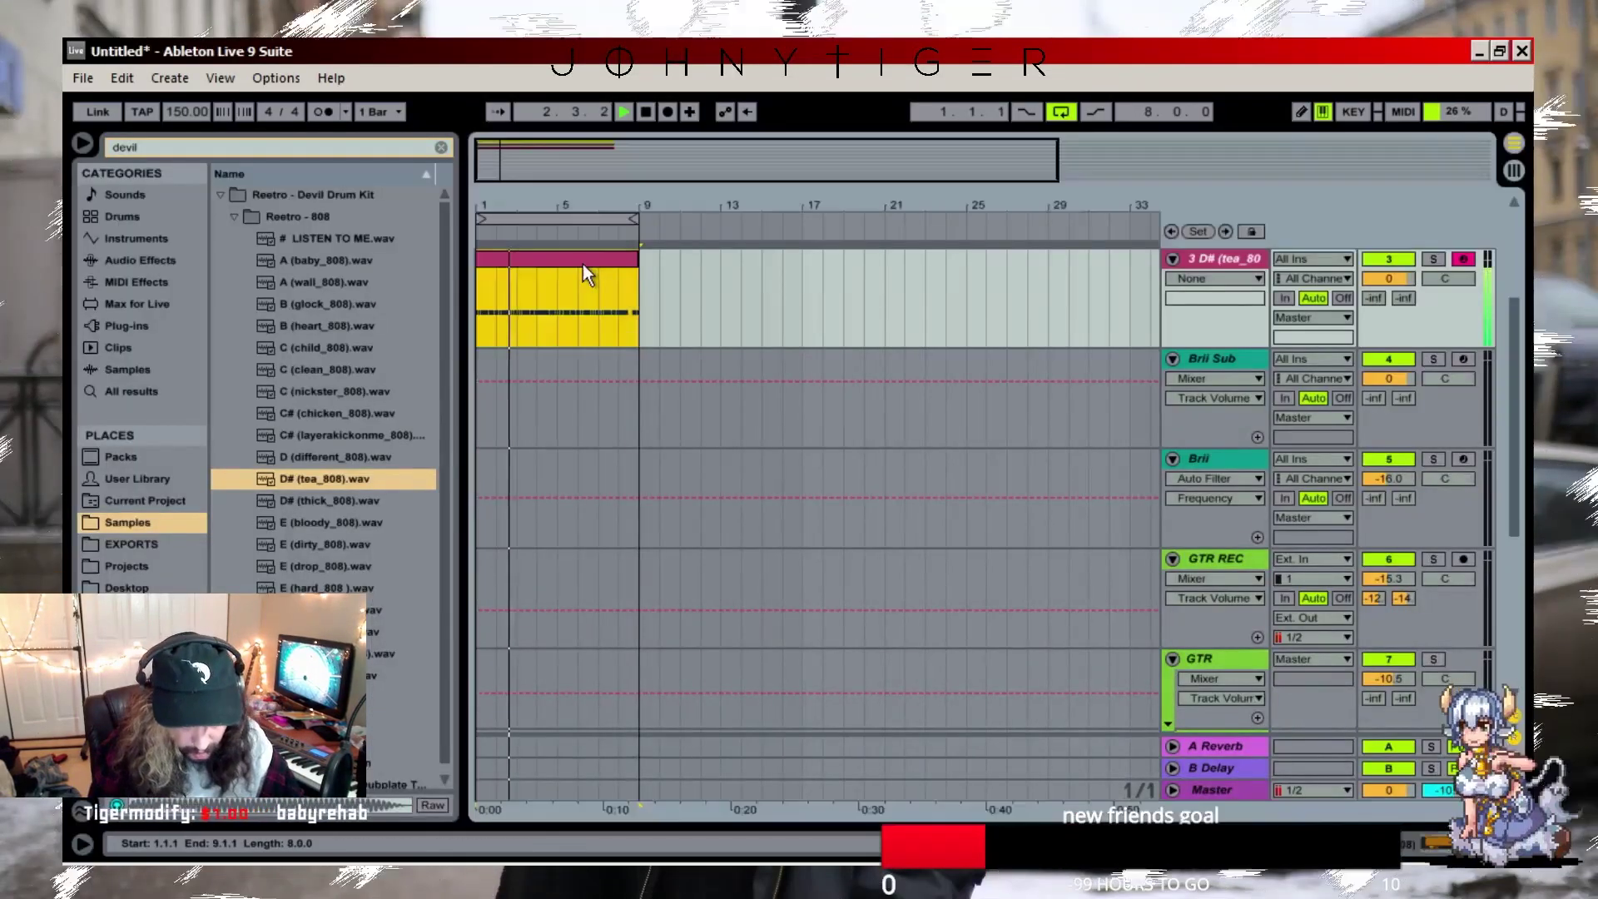
{"action": "left_click", "coordinate": [557, 541]}
{"action": "key", "text": "ctrl+a"}
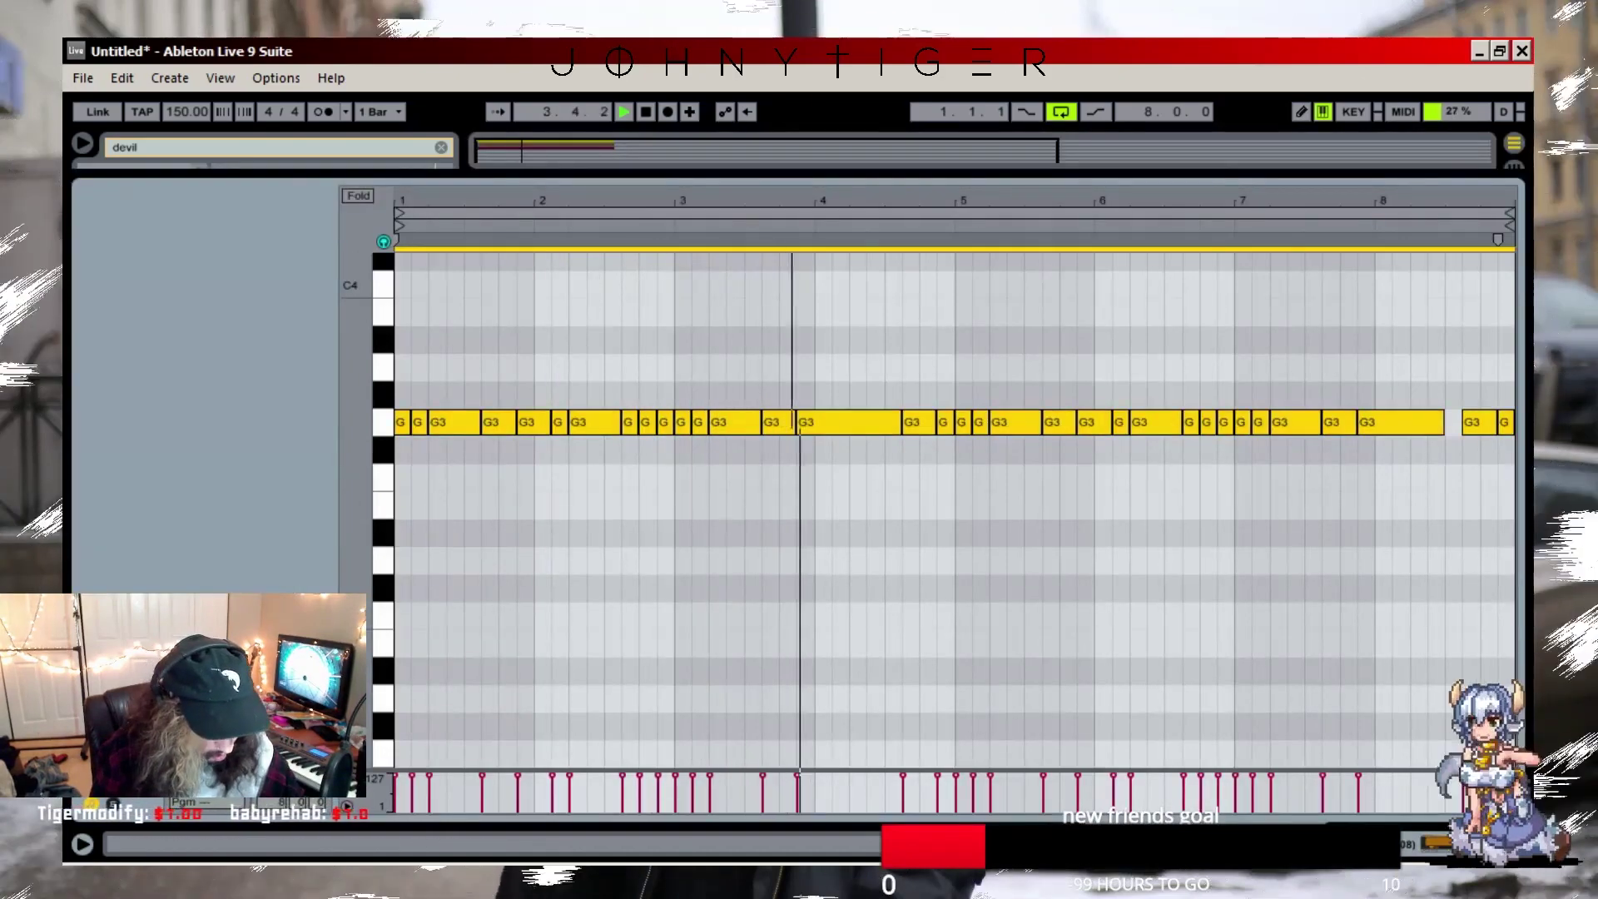
{"action": "key", "text": "ctrl+alt+l"}
{"action": "double_click", "coordinate": [588, 258]}
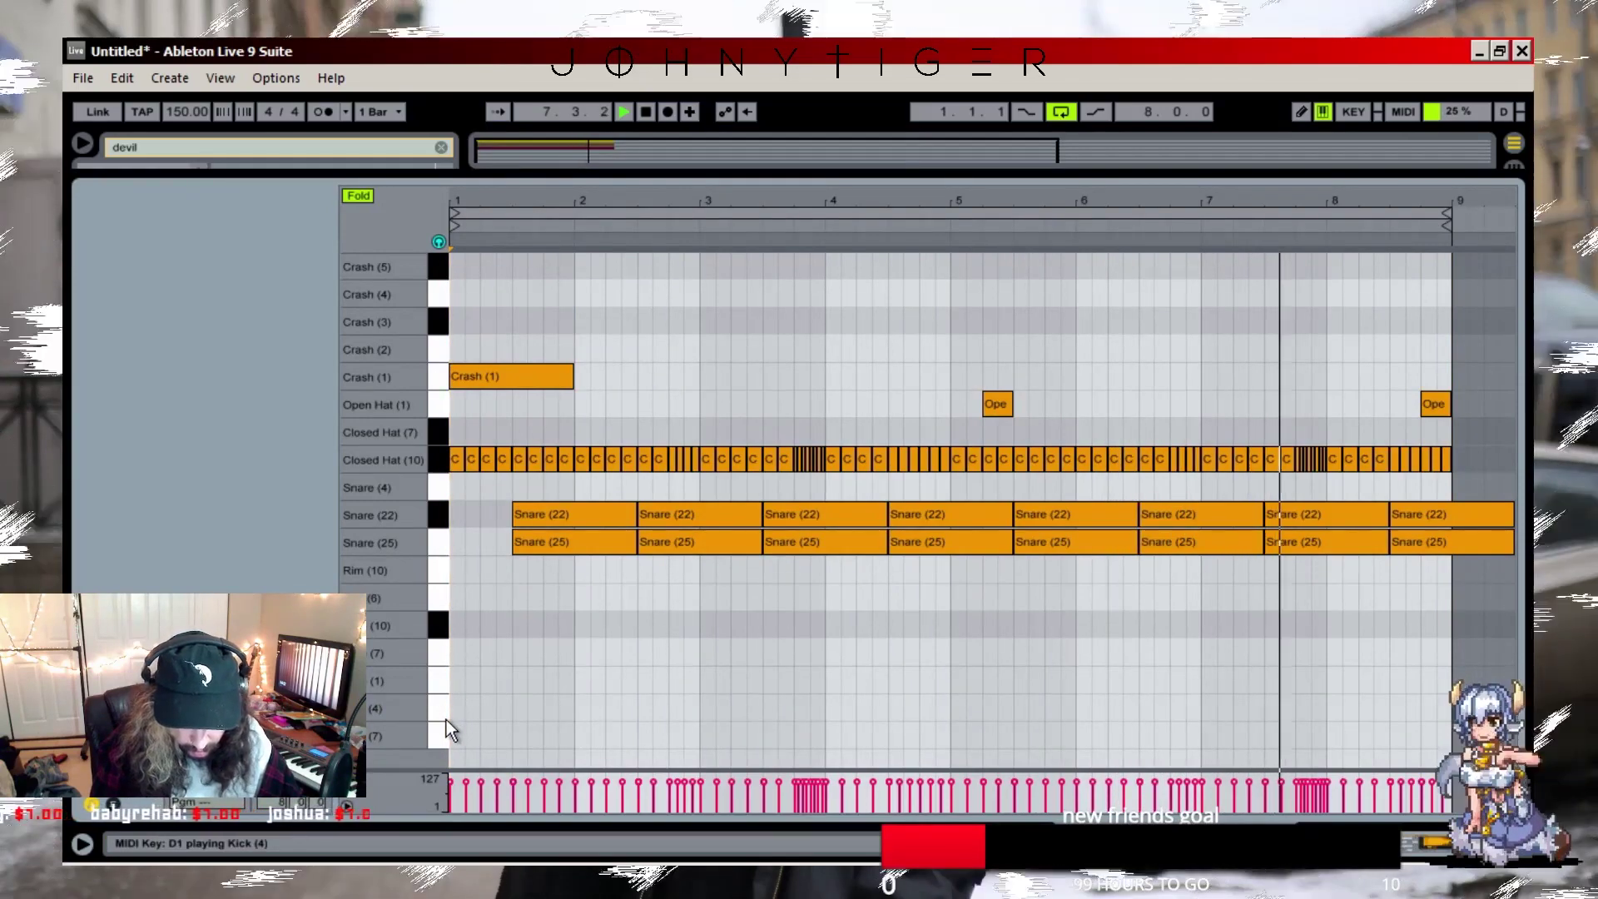
{"action": "key", "text": "ctrl+v"}
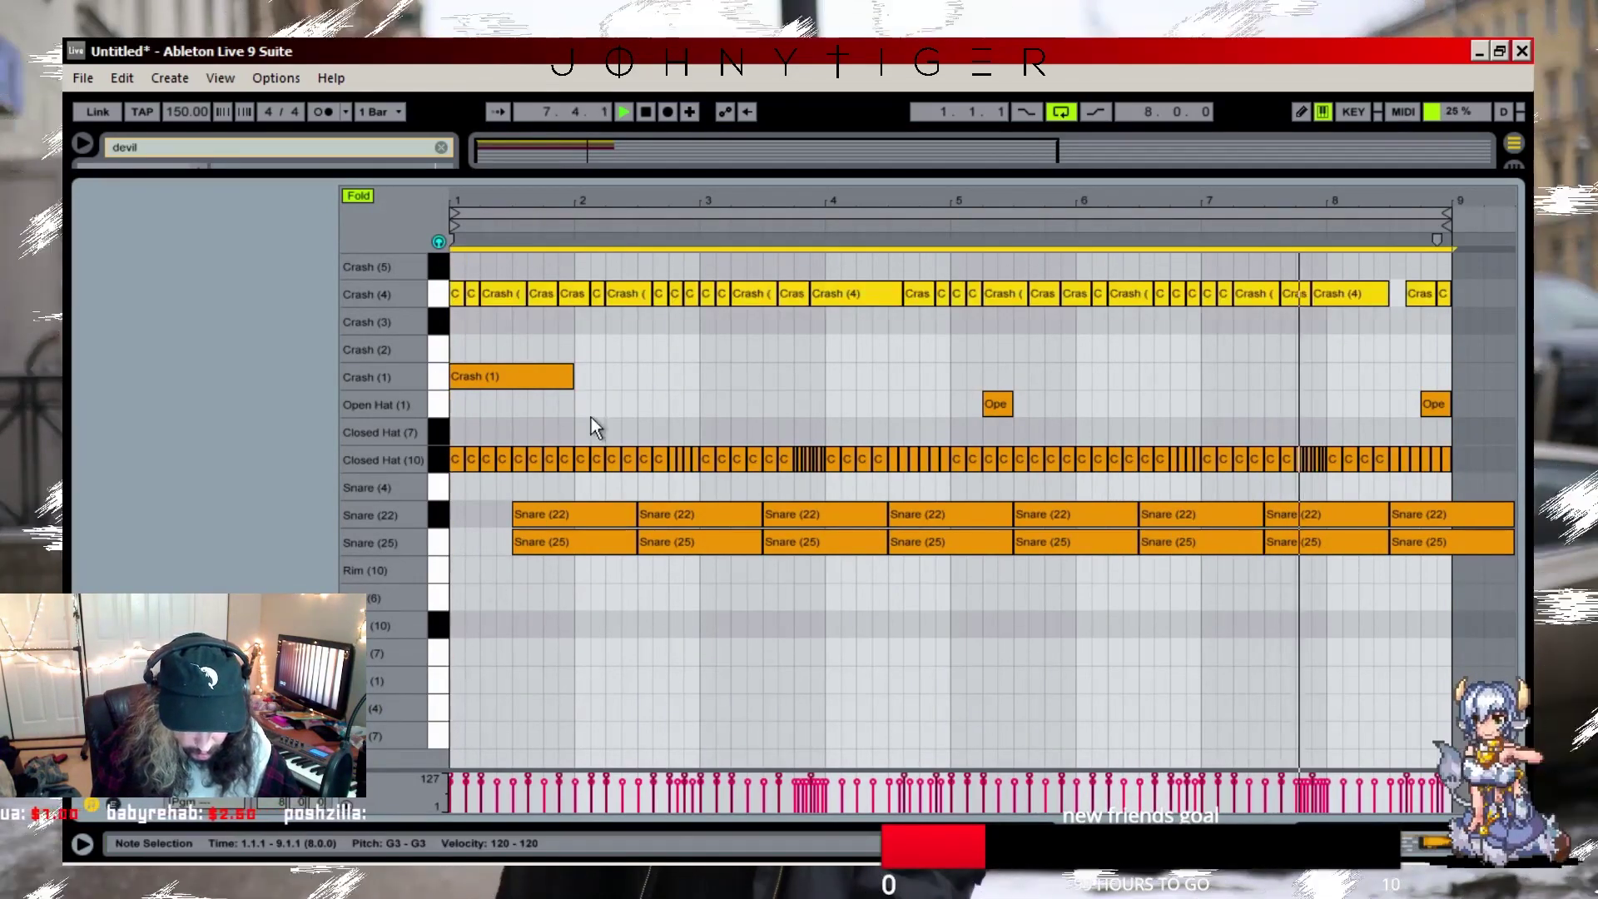
- Move the pasted notes down to the Kick (4) row of the drum rack
{"action": "key", "text": "Down"}
{"action": "key", "text": "Down"}
{"action": "key", "text": "Down"}
{"action": "key", "text": "Down"}
{"action": "key", "text": "Down"}
{"action": "key", "text": "Down"}
{"action": "key", "text": "Down"}
{"action": "key", "text": "Down"}
{"action": "key", "text": "Down"}
{"action": "key", "text": "Down"}
{"action": "key", "text": "Down"}
{"action": "key", "text": "Down"}
{"action": "key", "text": "Down"}
{"action": "key", "text": "Down"}
{"action": "key", "text": "Down"}
{"action": "key", "text": "Down"}
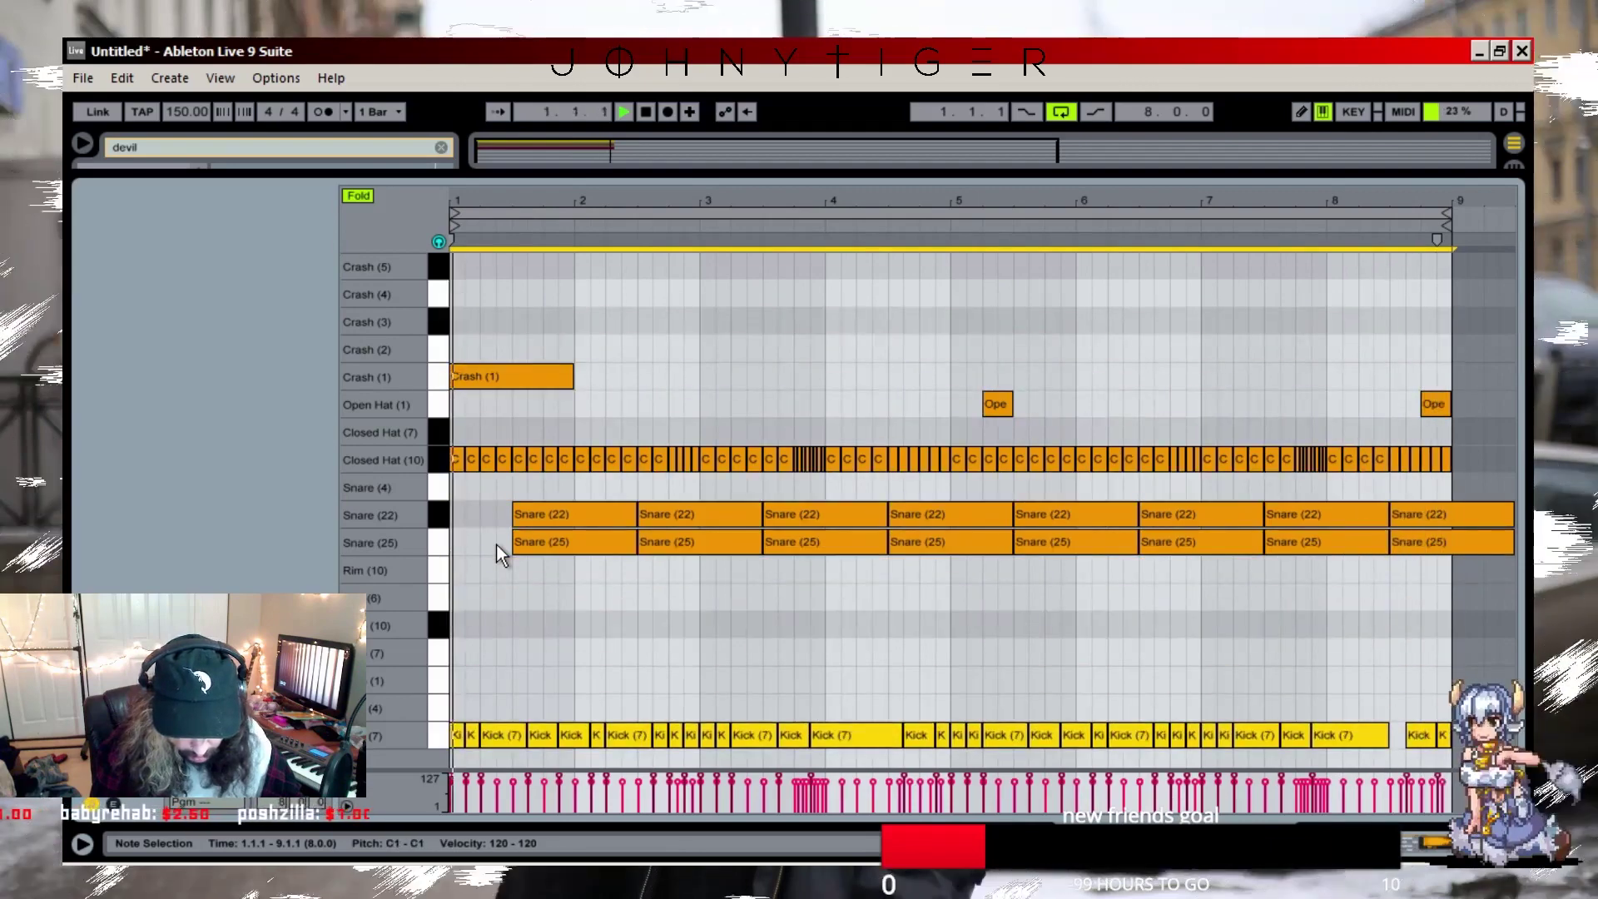
{"action": "key", "text": "Up"}
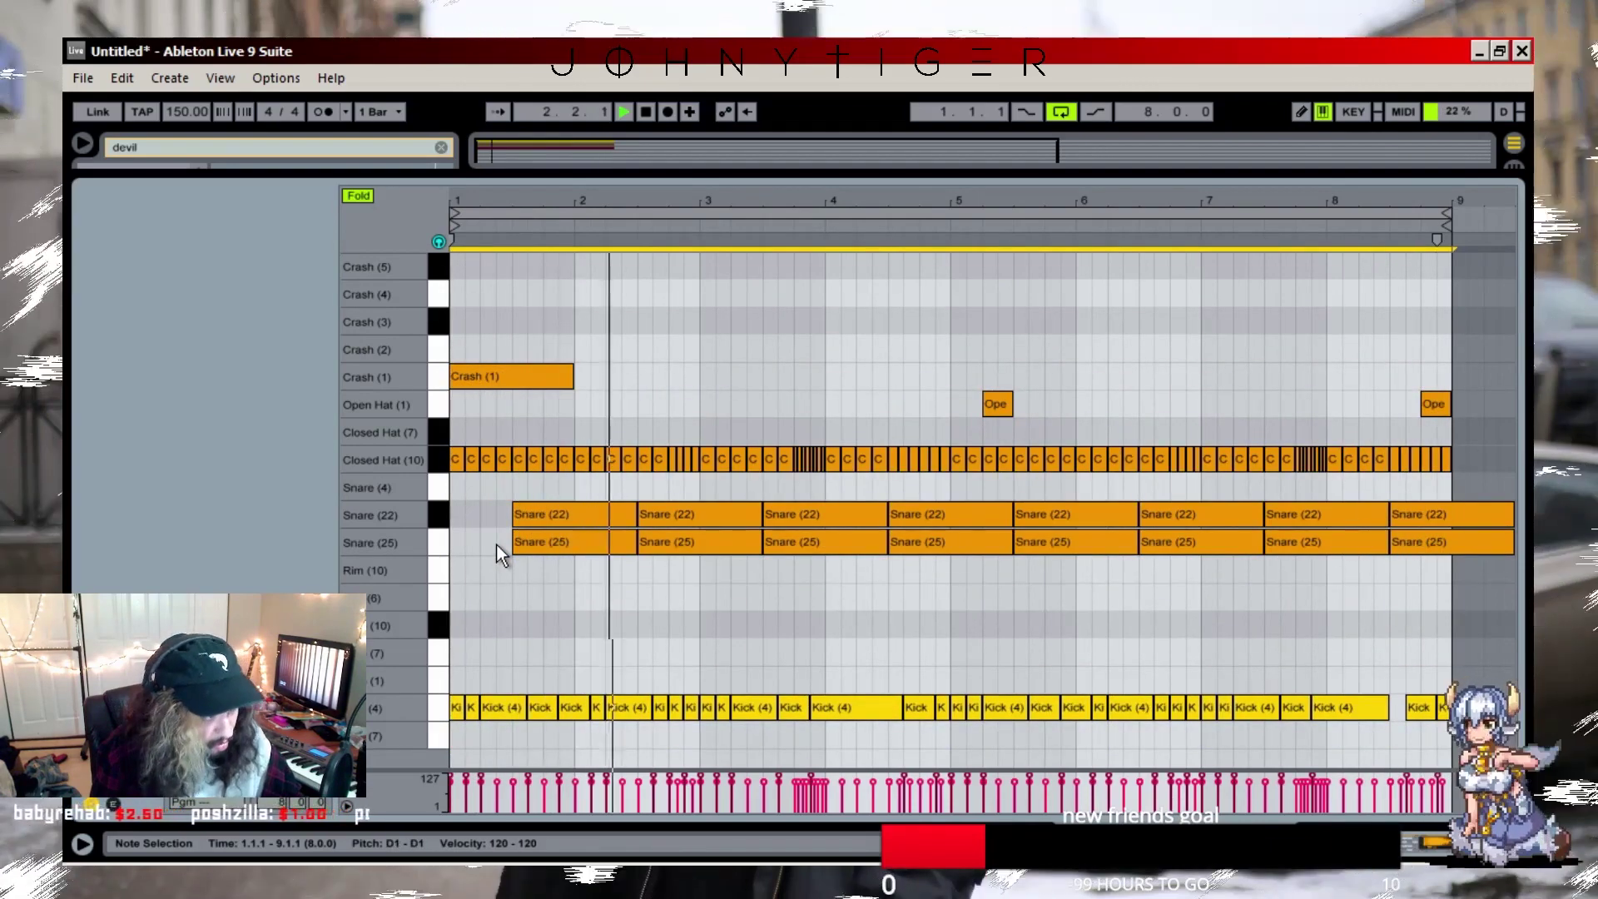
- Start playback of the loop and deactivate both fire sample clips on the 2 Audio track
{"action": "key", "text": "Down"}
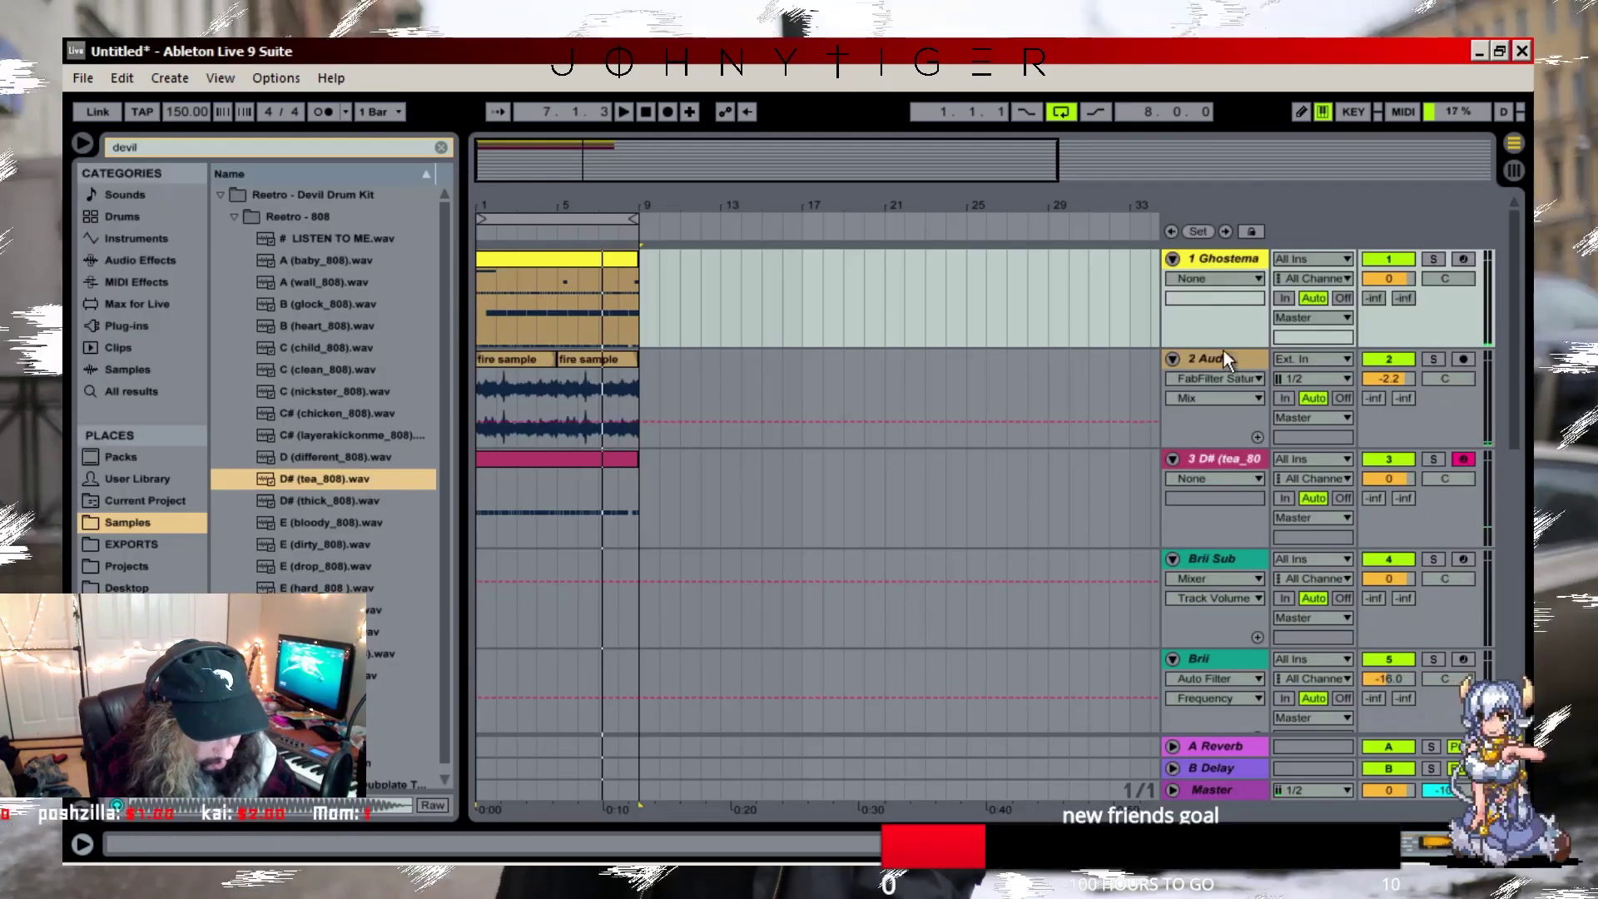
{"action": "double_click", "coordinate": [1223, 358]}
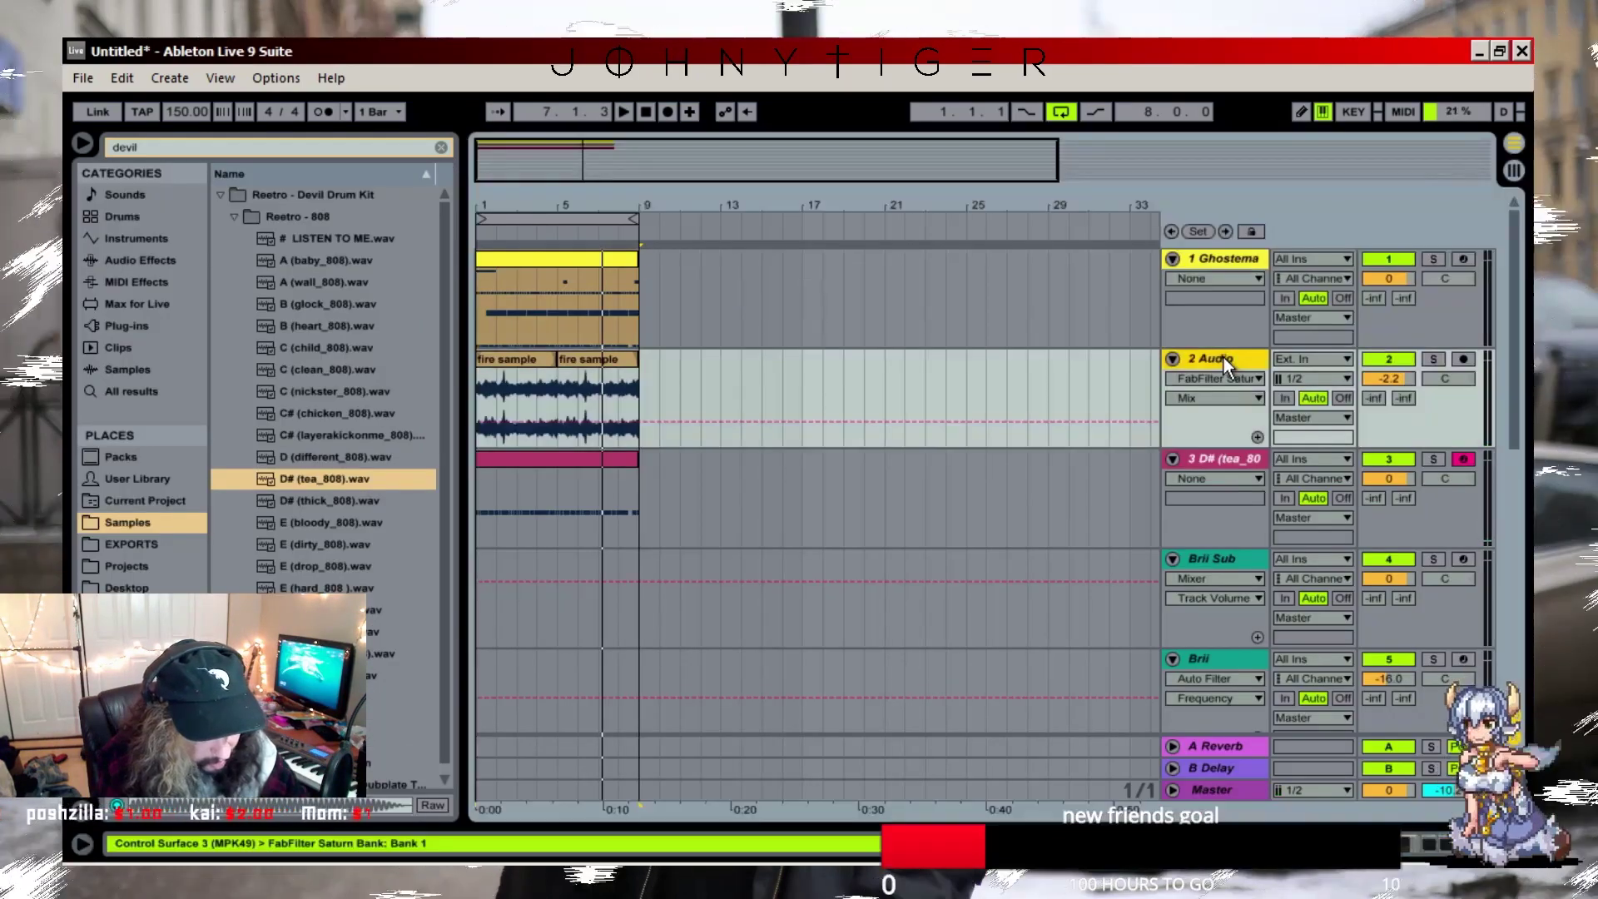
{"action": "key", "text": "space"}
{"action": "left_click_drag", "start_coordinate": [657, 395], "coordinate": [432, 381]}
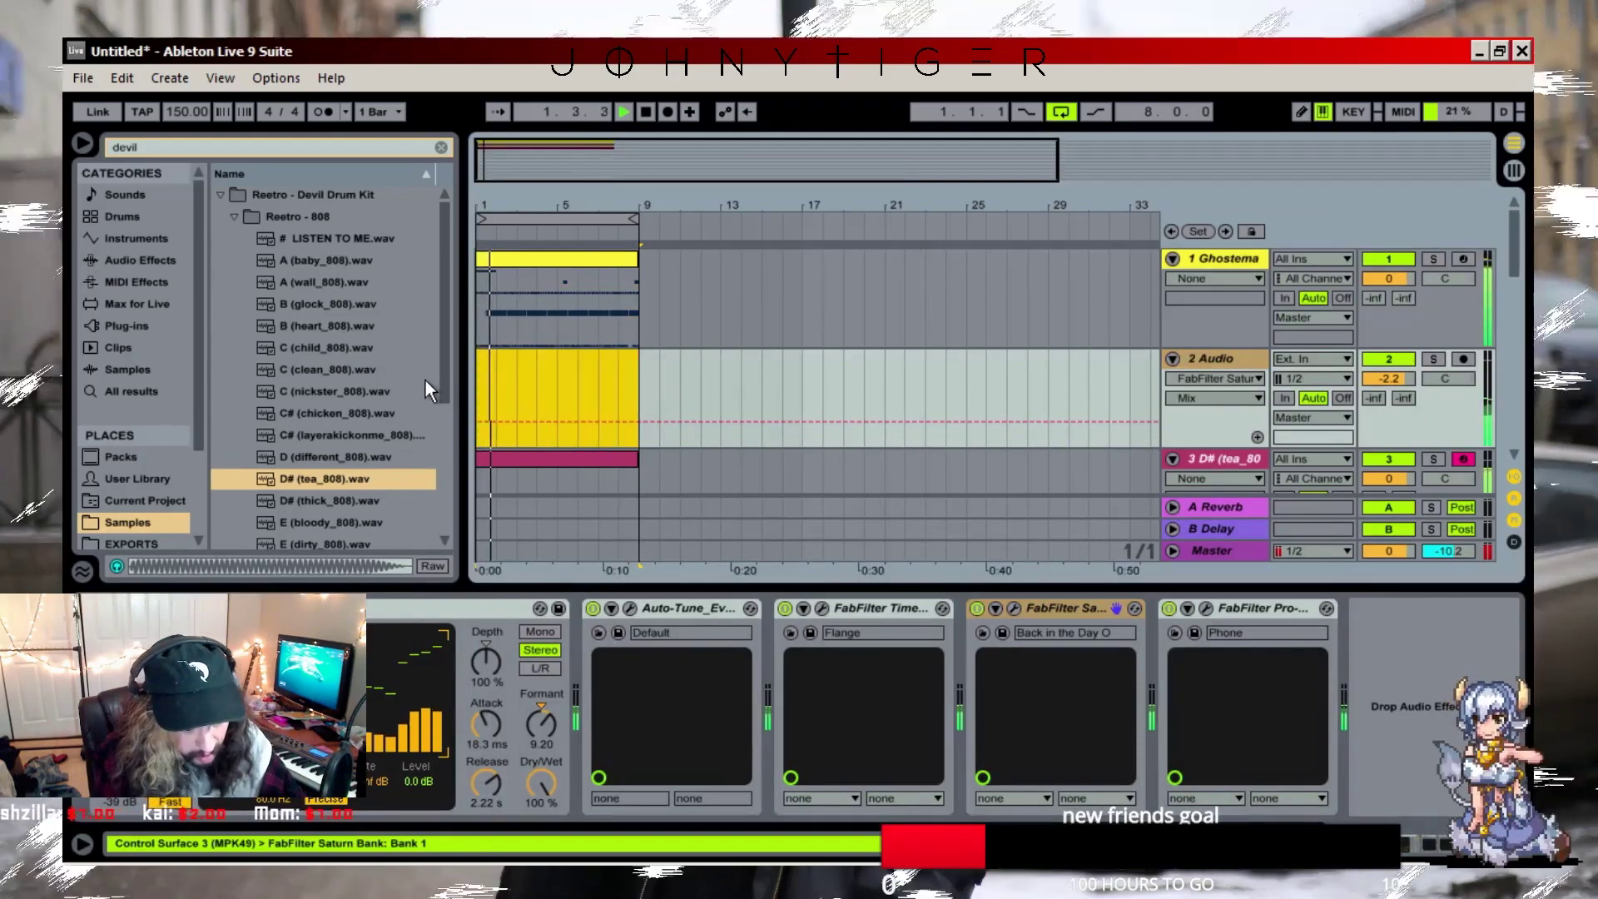
{"action": "key", "text": "0"}
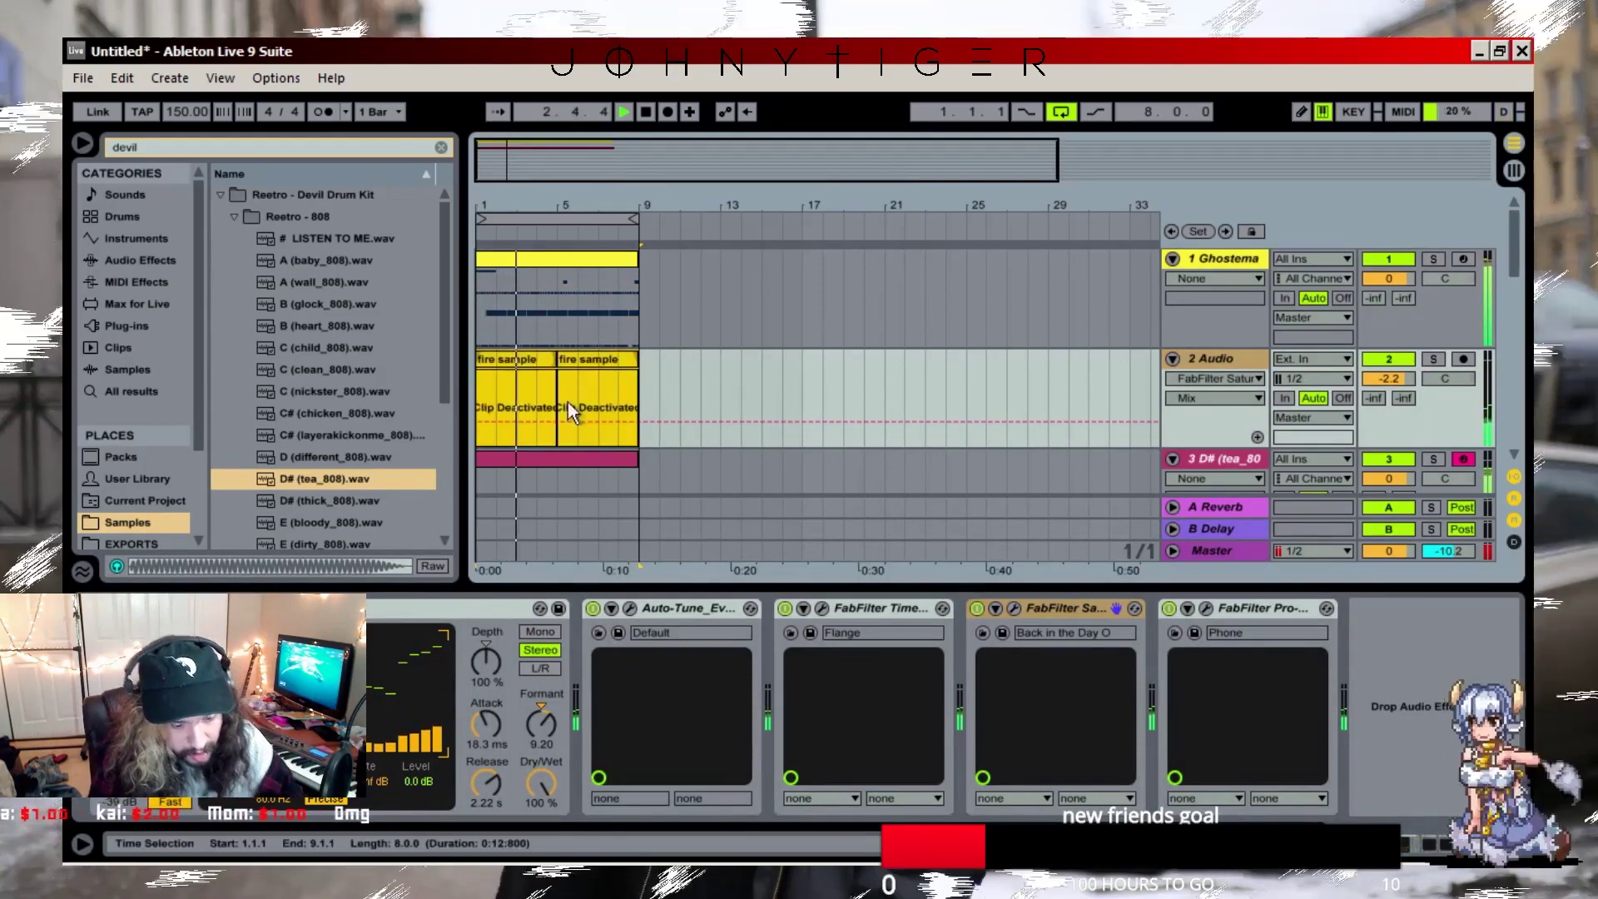
- Deactivate the eight-bar 808 clip on the D# (tea_808) track and stop playback
{"action": "scroll", "coordinate": [671, 442], "scroll_direction": "down", "scroll_amount": 3}
{"action": "left_click", "coordinate": [562, 322]}
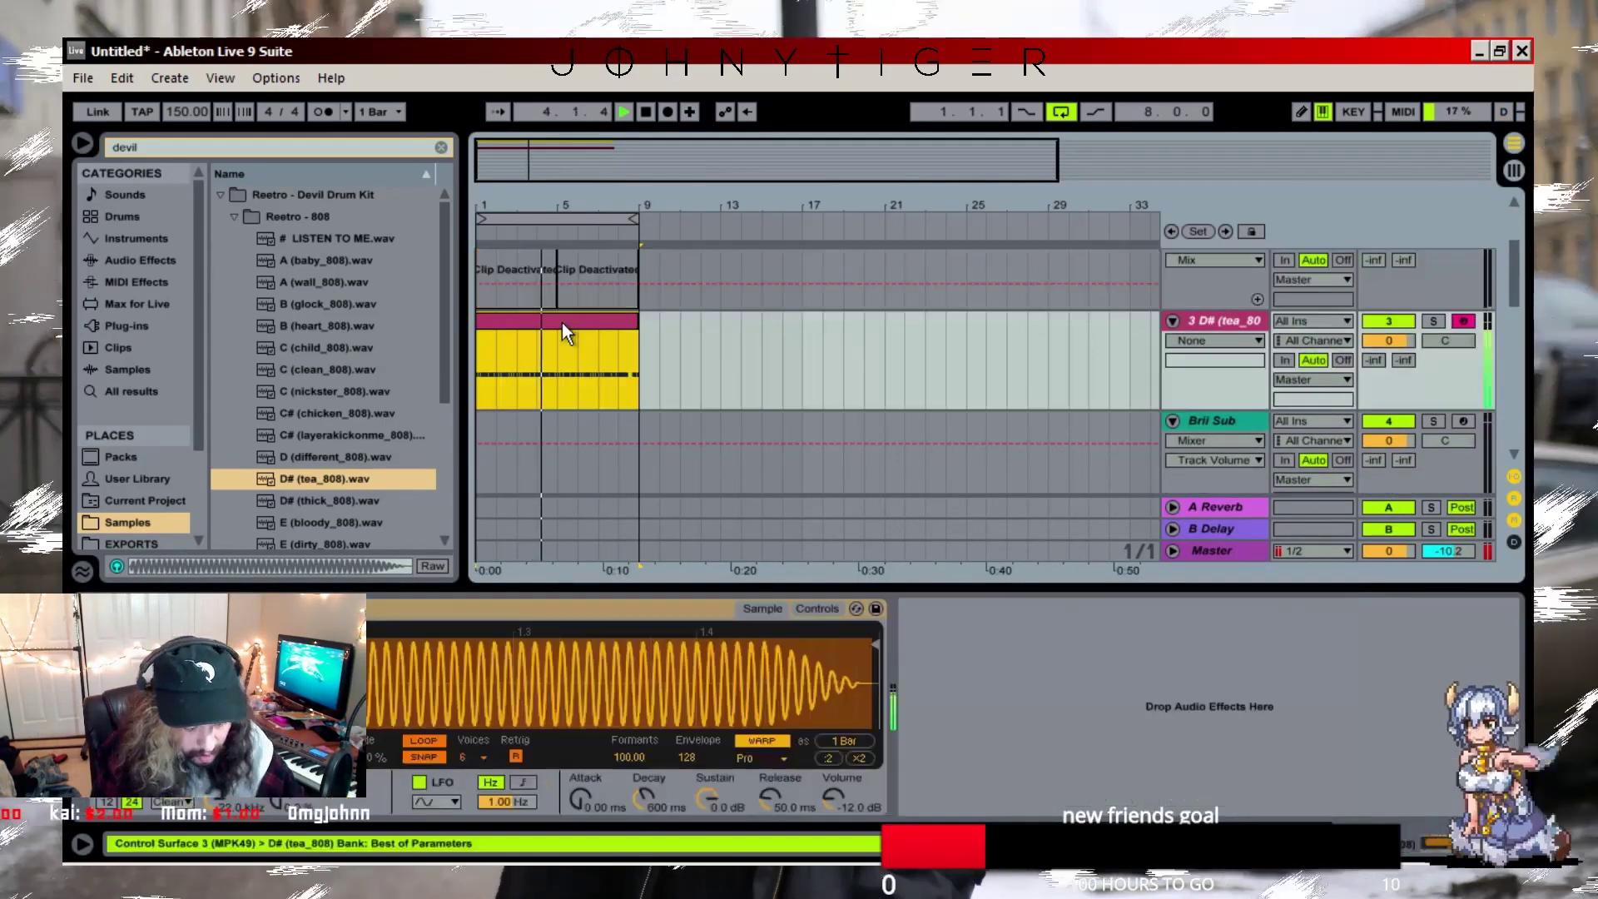
{"action": "key", "text": "0"}
{"action": "key", "text": "space"}
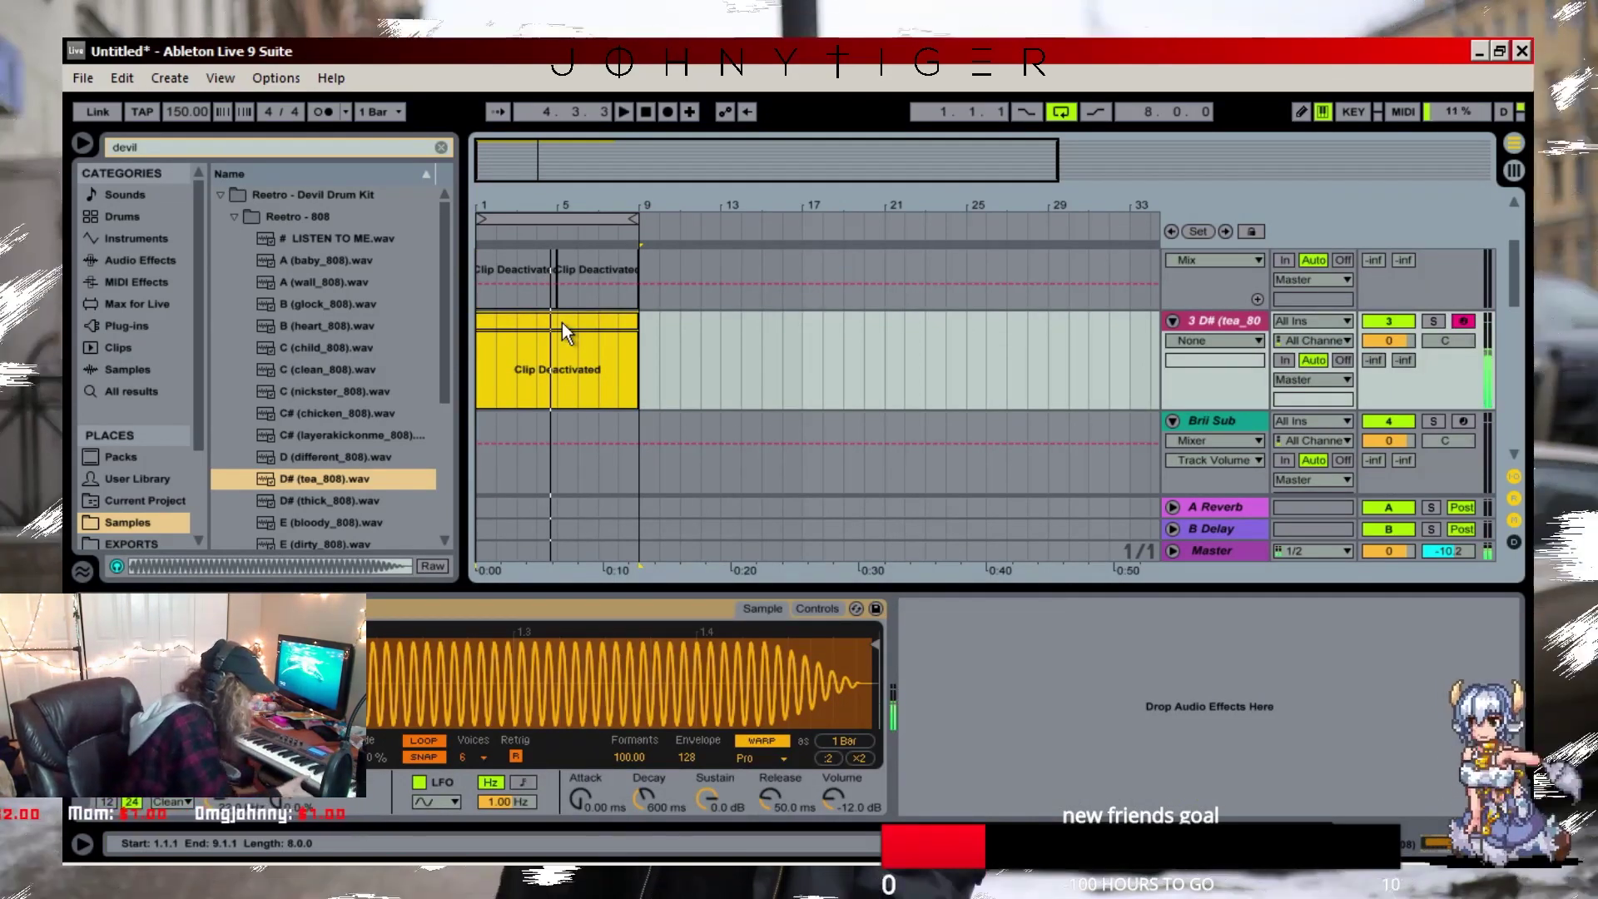
- Play the loop, set the GTR REC track volume to -2.4 dB and close its Guitar Rig window
{"action": "key", "text": "space"}
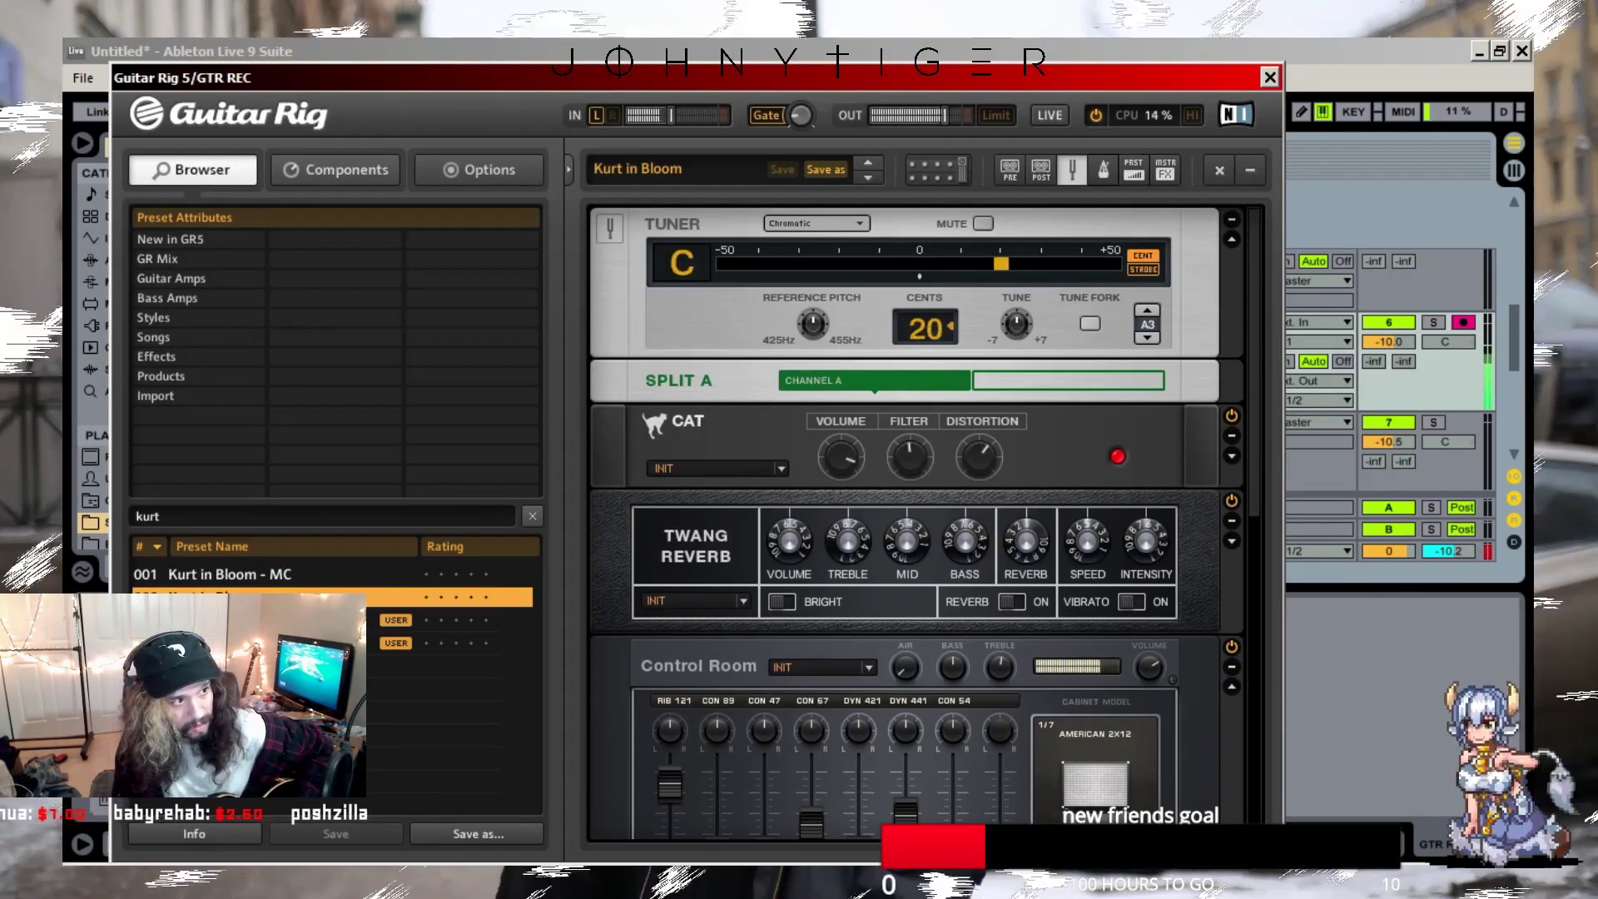
{"action": "left_click", "coordinate": [1413, 296]}
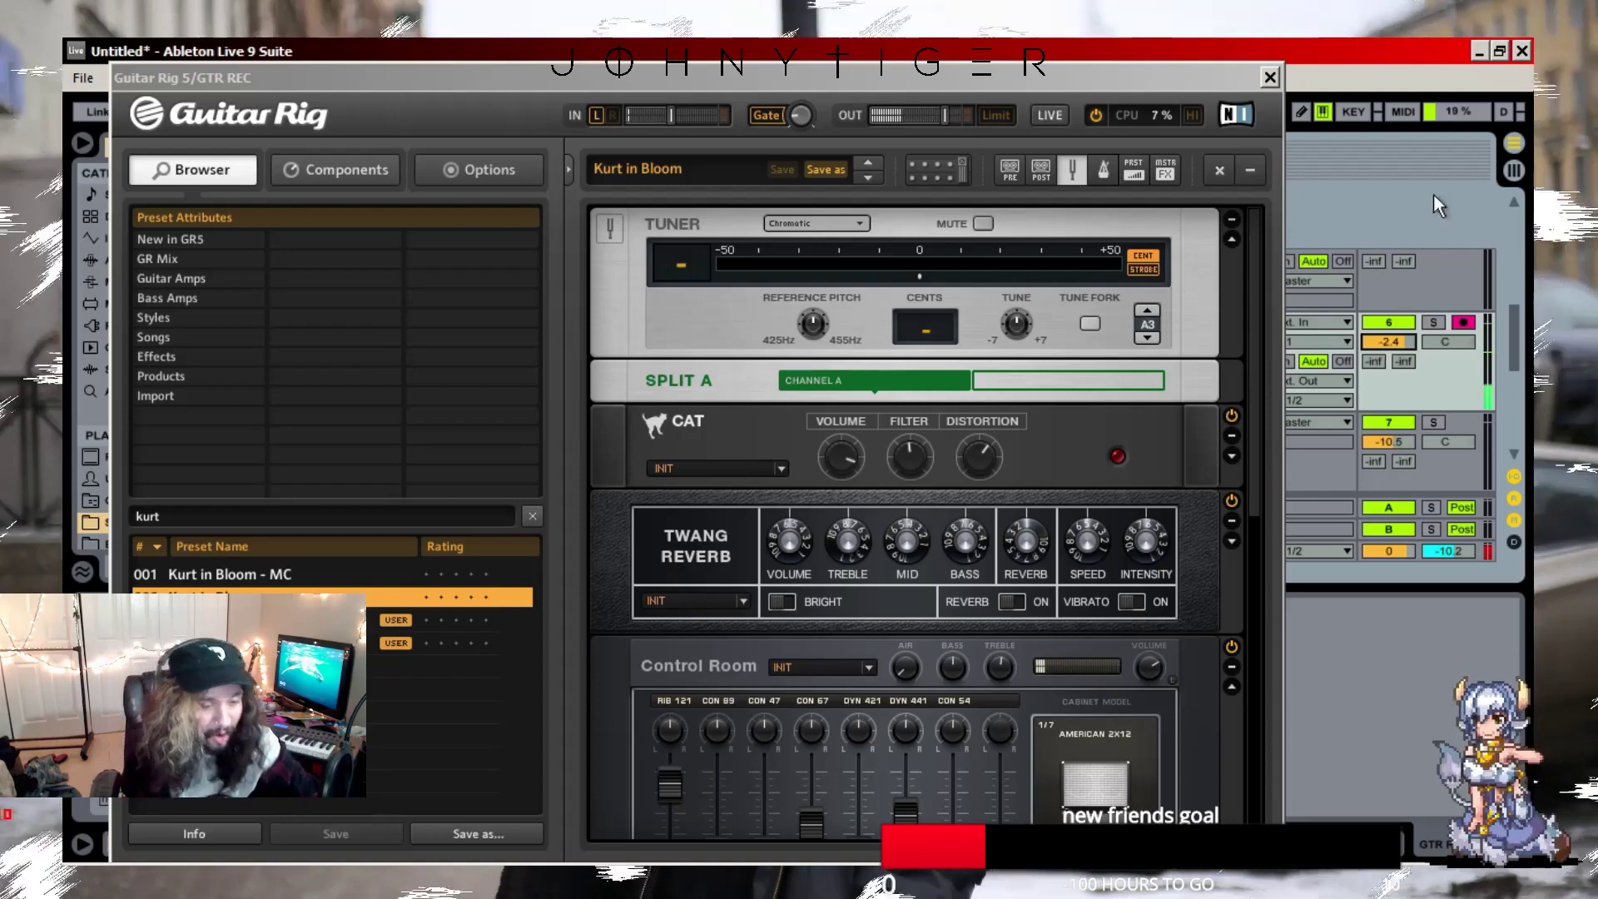
{"action": "left_click", "coordinate": [1270, 76]}
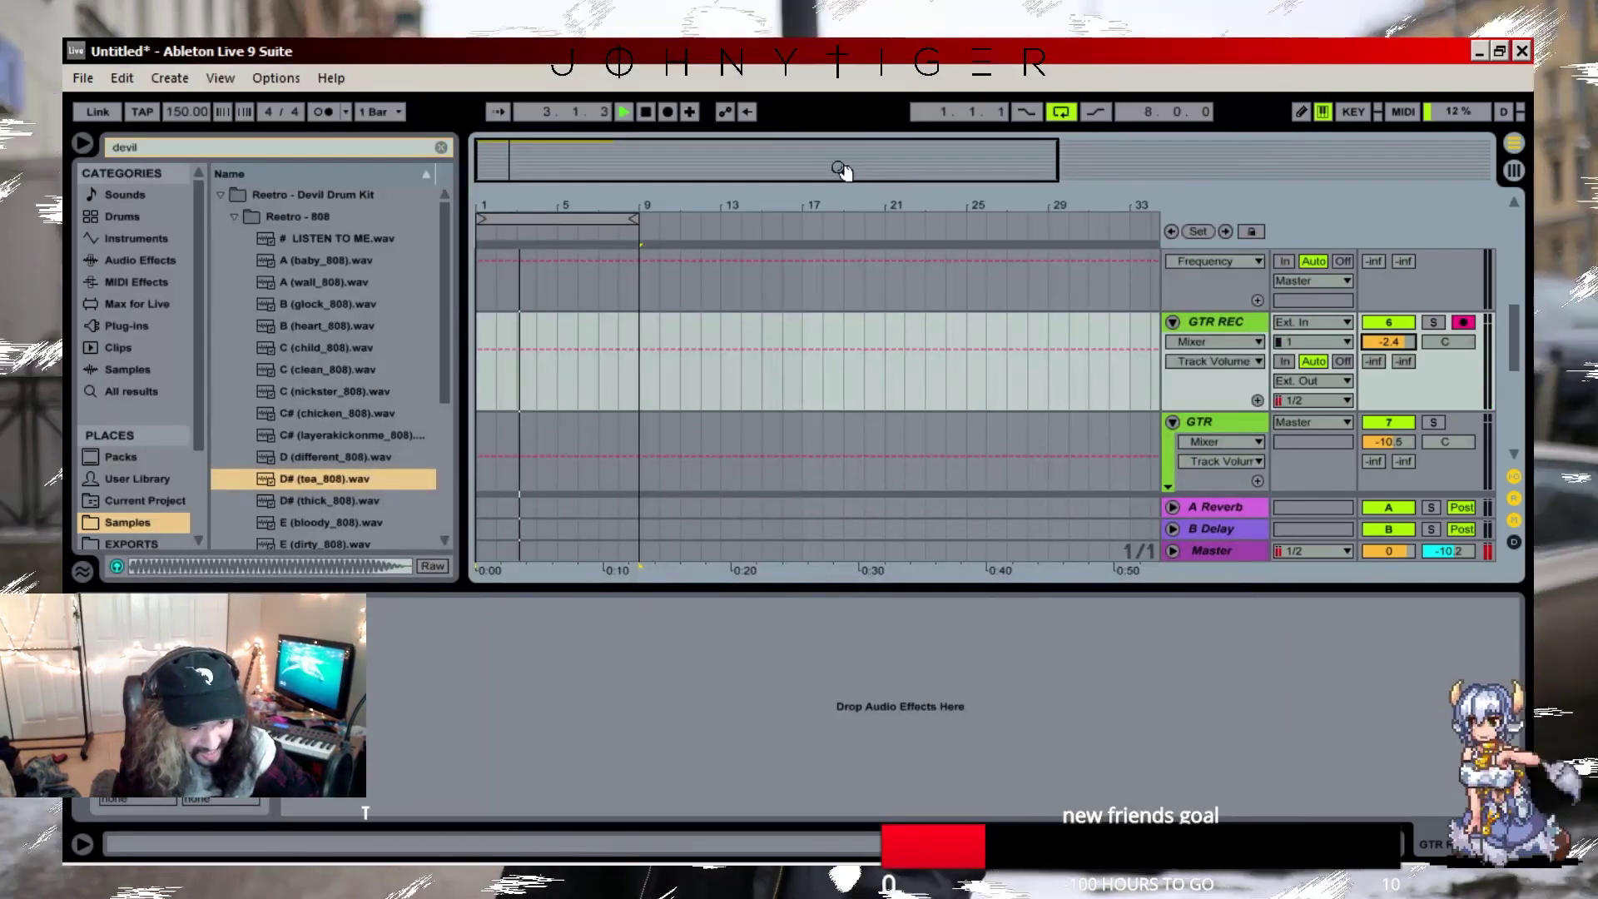
- Record a guitar take over the eight-bar loop on the GTR REC track, restarting after a short first attempt
{"action": "left_click", "coordinate": [644, 111]}
{"action": "left_click", "coordinate": [665, 114]}
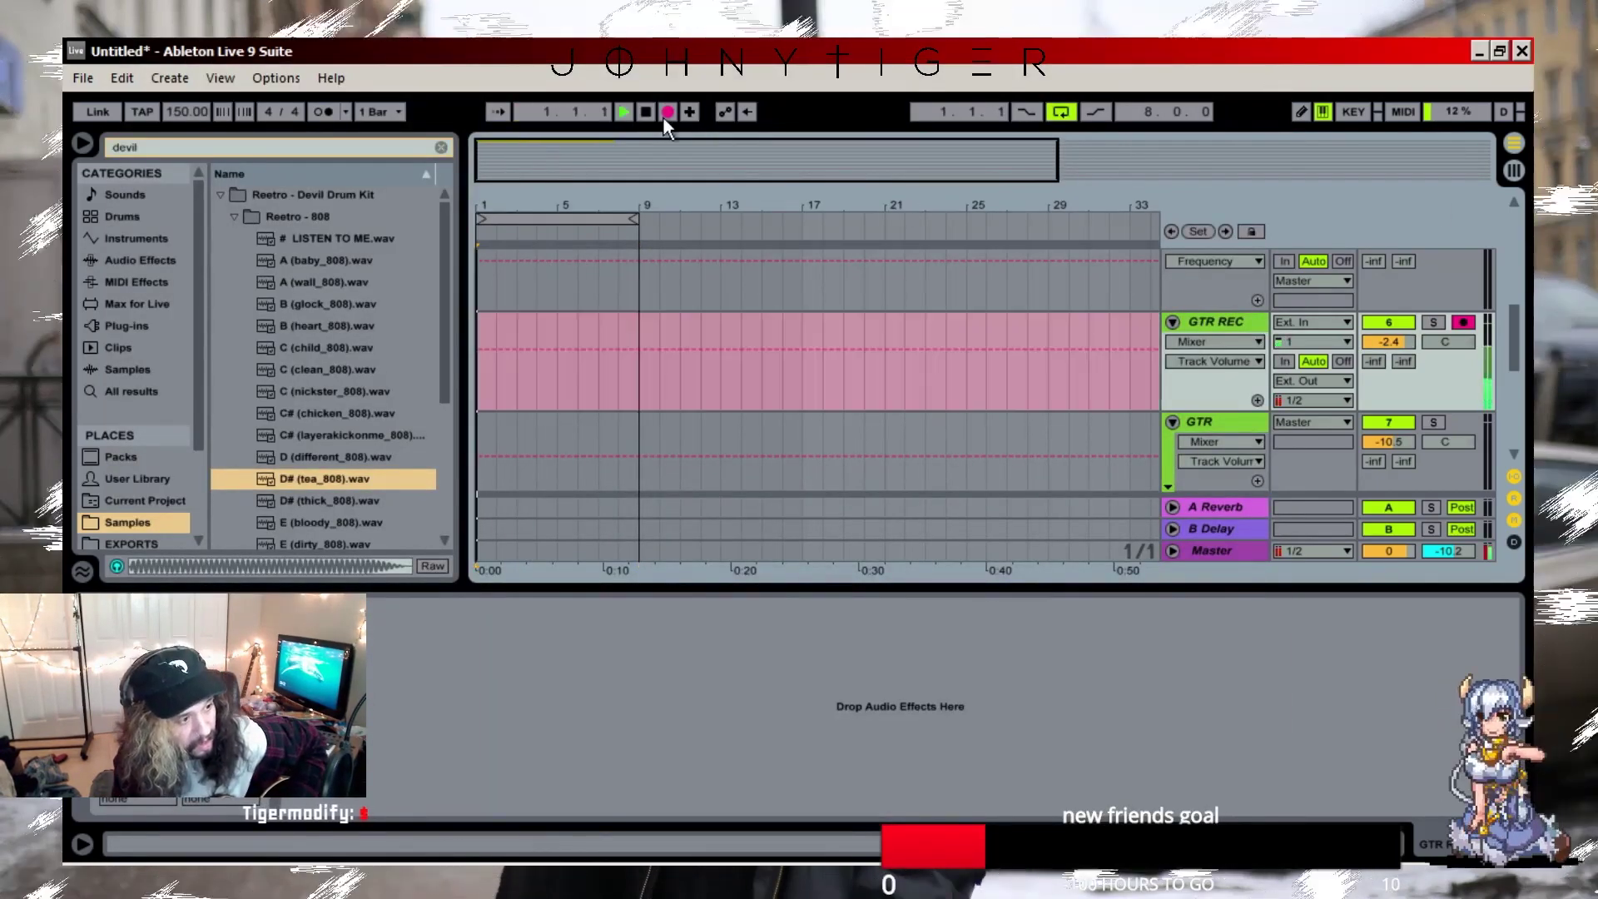
{"action": "key", "text": "space"}
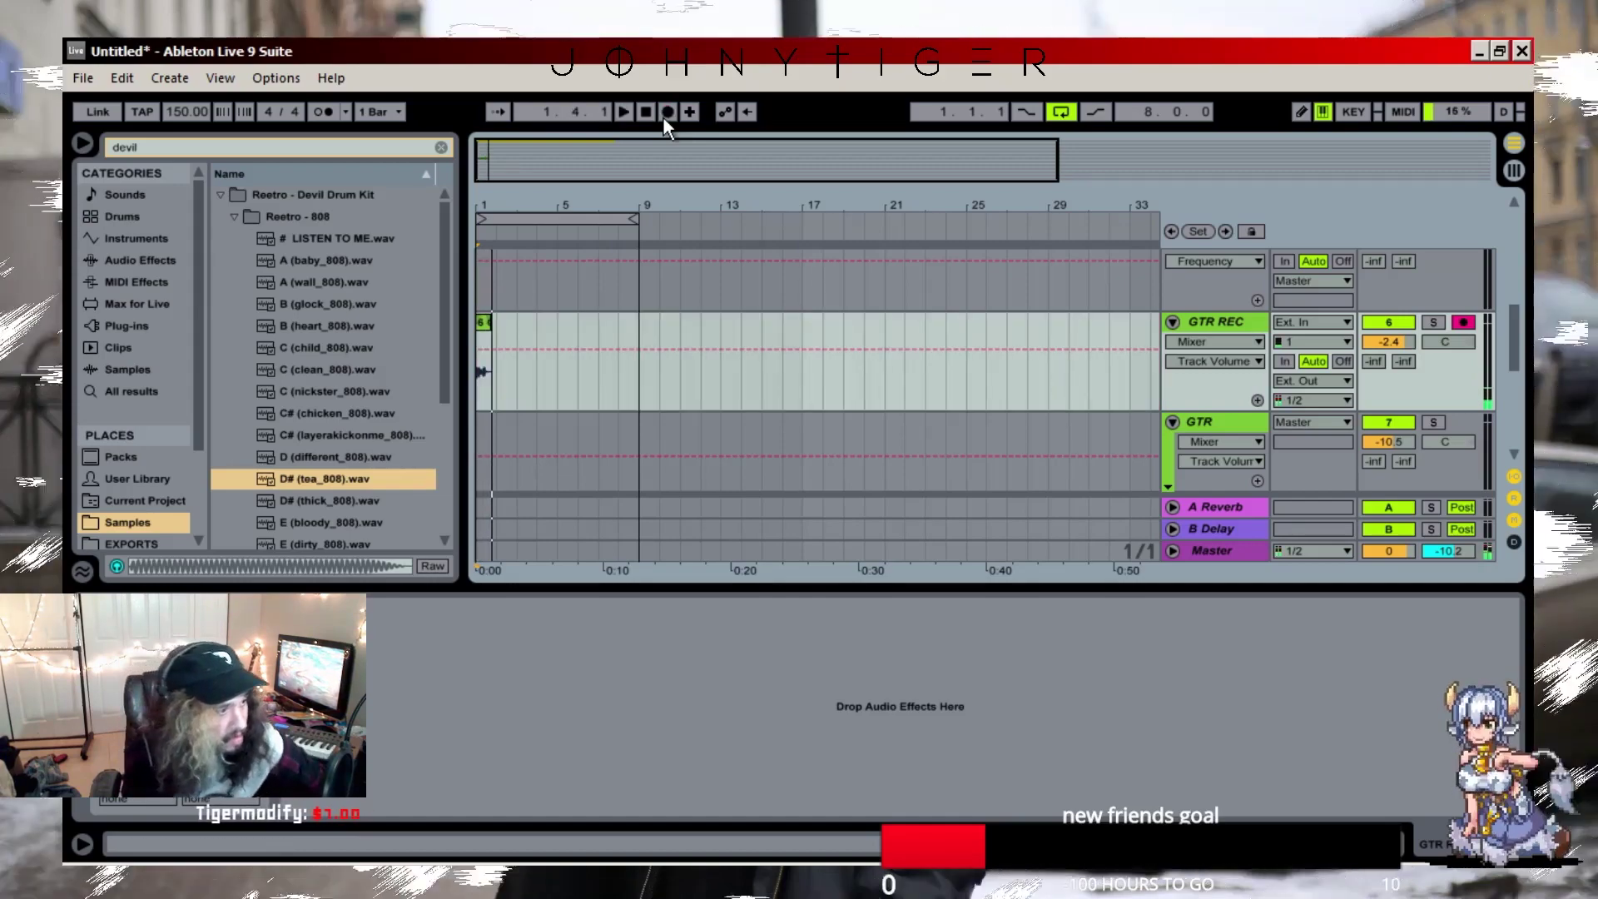
{"action": "left_click", "coordinate": [664, 116]}
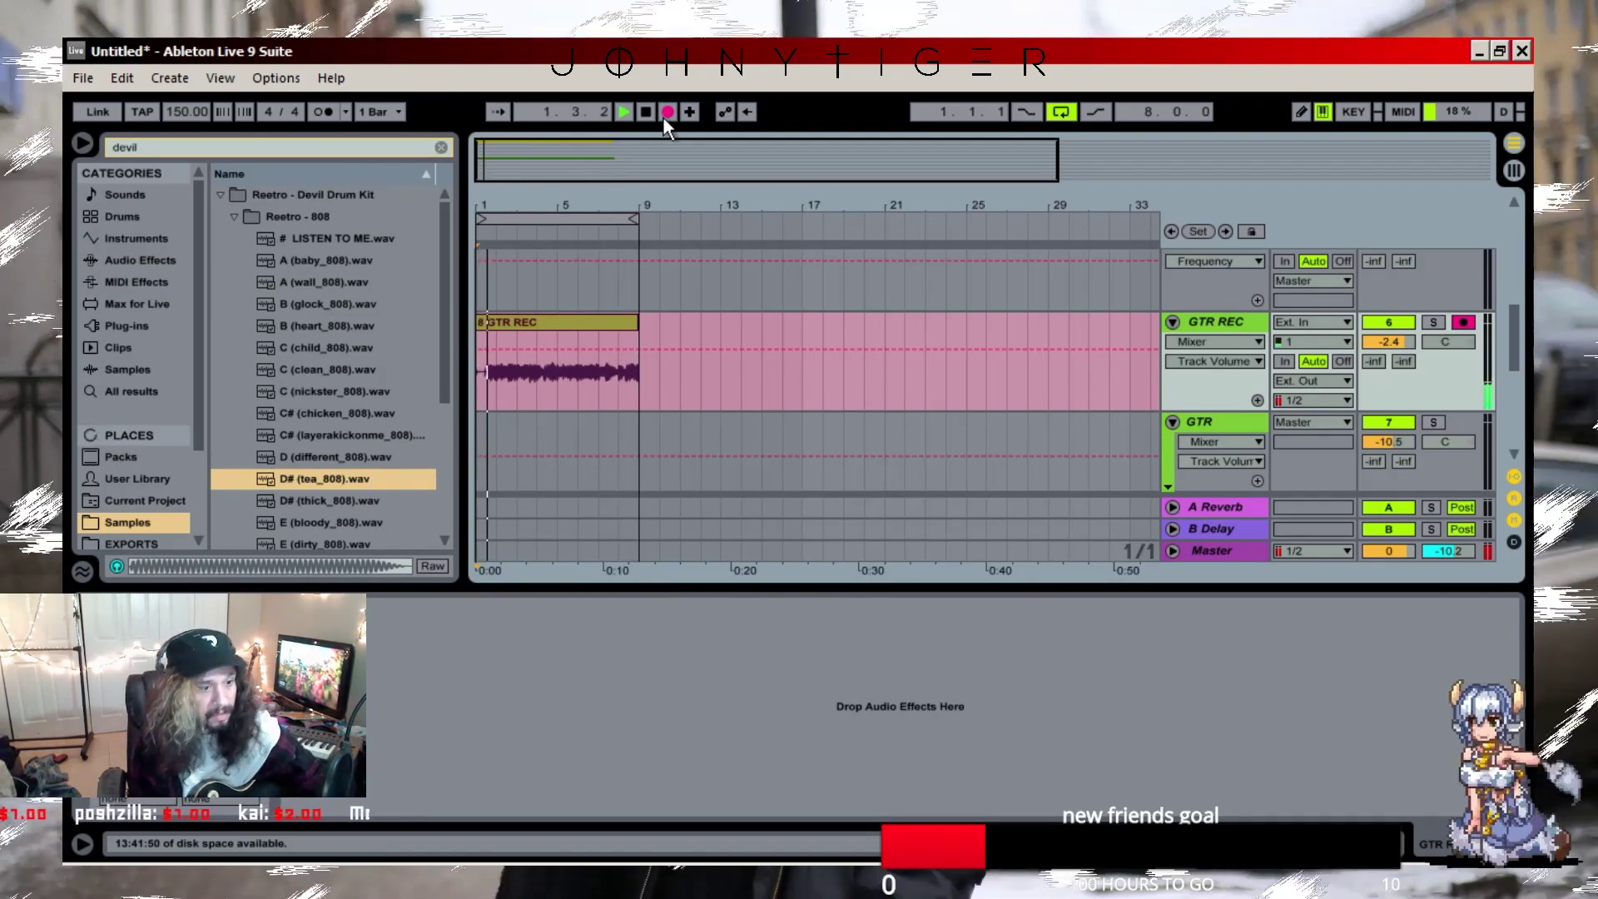
{"action": "left_click", "coordinate": [663, 118]}
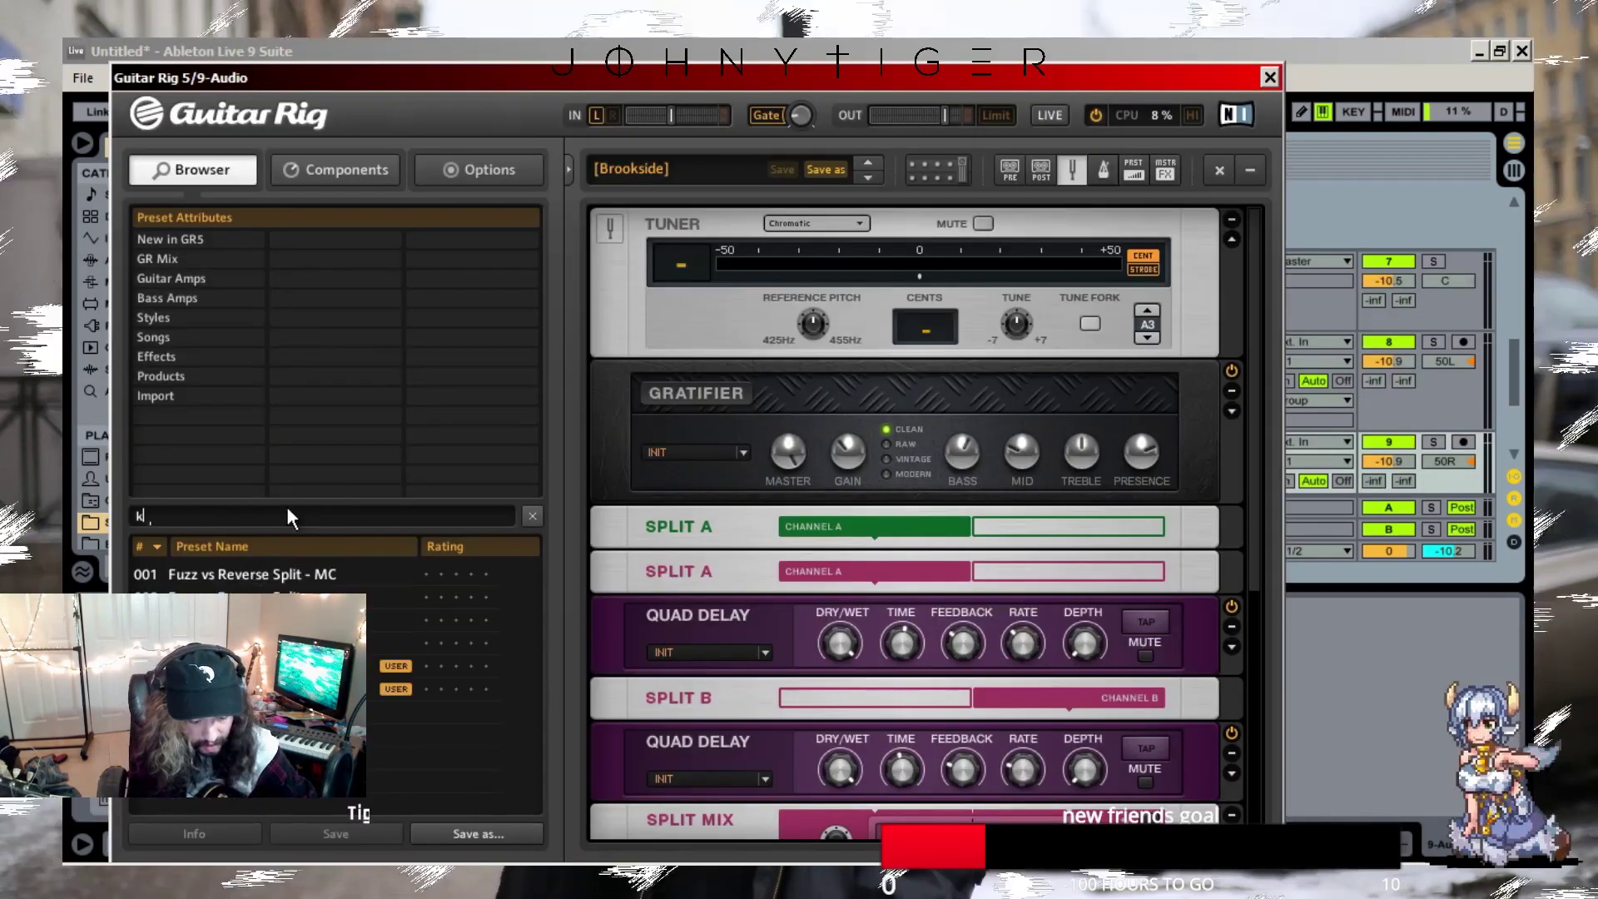
- Search the Guitar Rig presets of the 9 Audio track for "kurt", load Kurt in Bloom and close the plug-in
{"action": "type", "text": "kurt"}
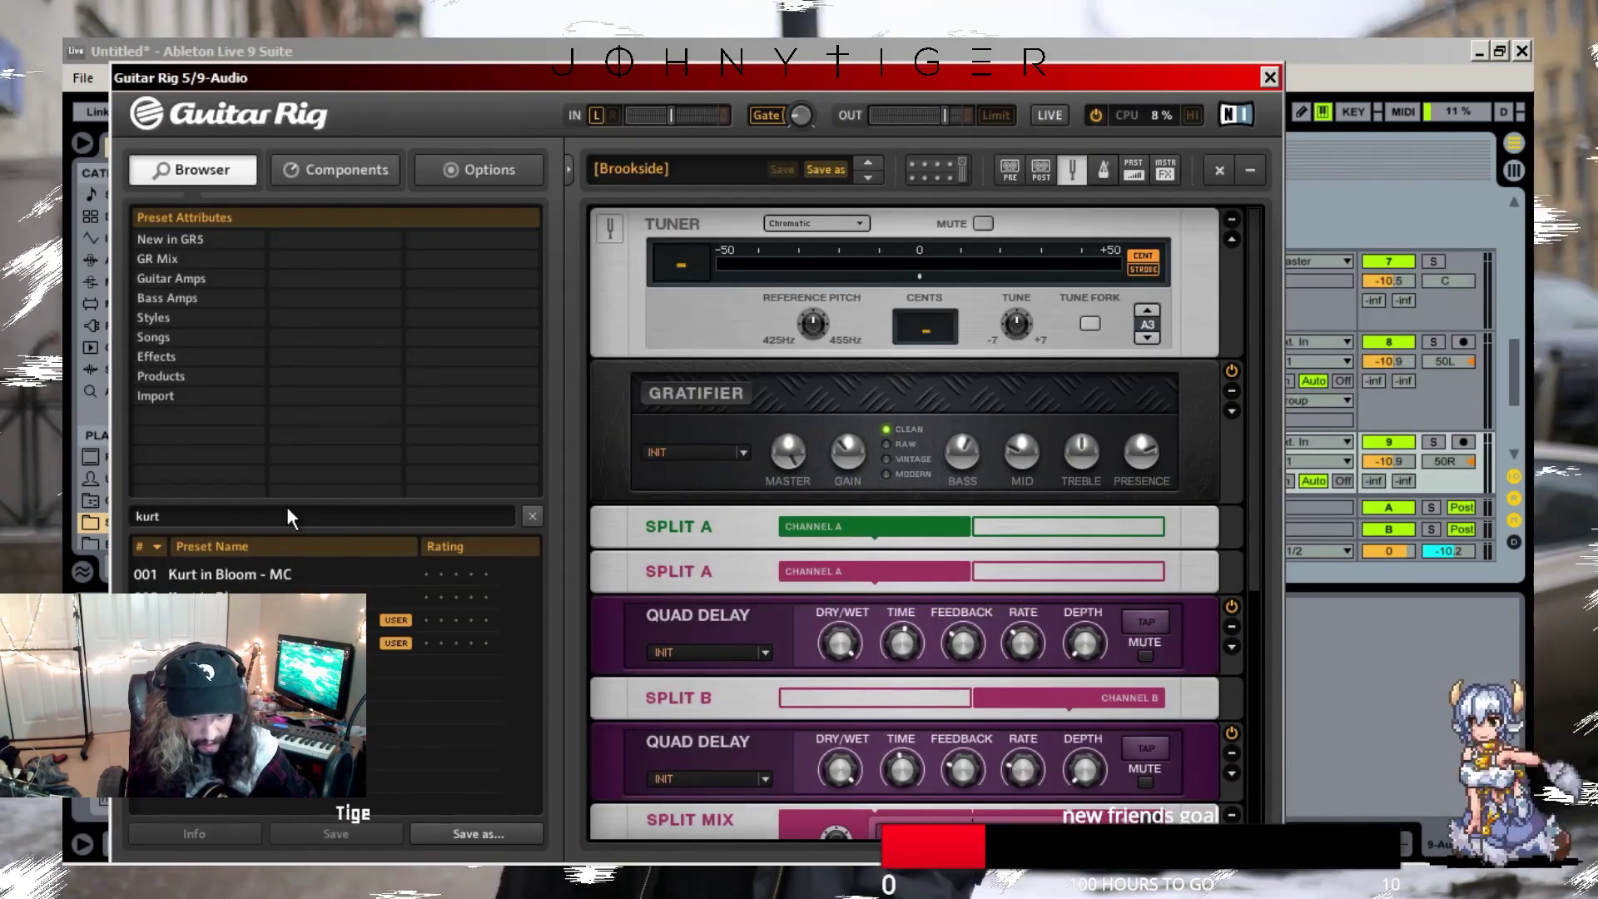
{"action": "left_click", "coordinate": [283, 597]}
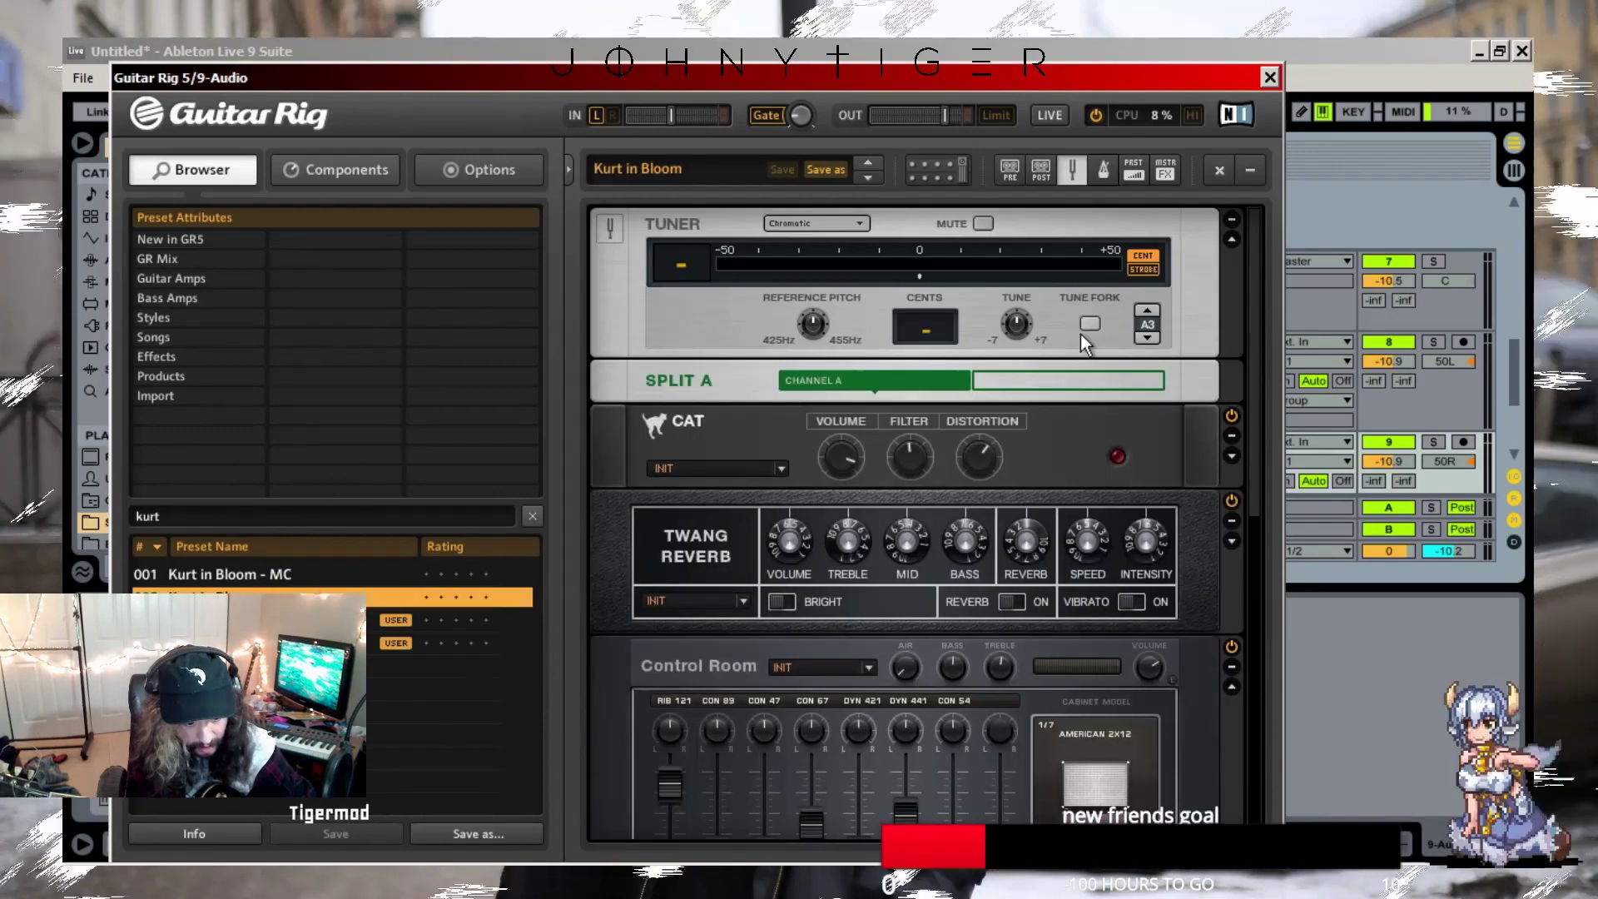
{"action": "left_click", "coordinate": [1270, 76]}
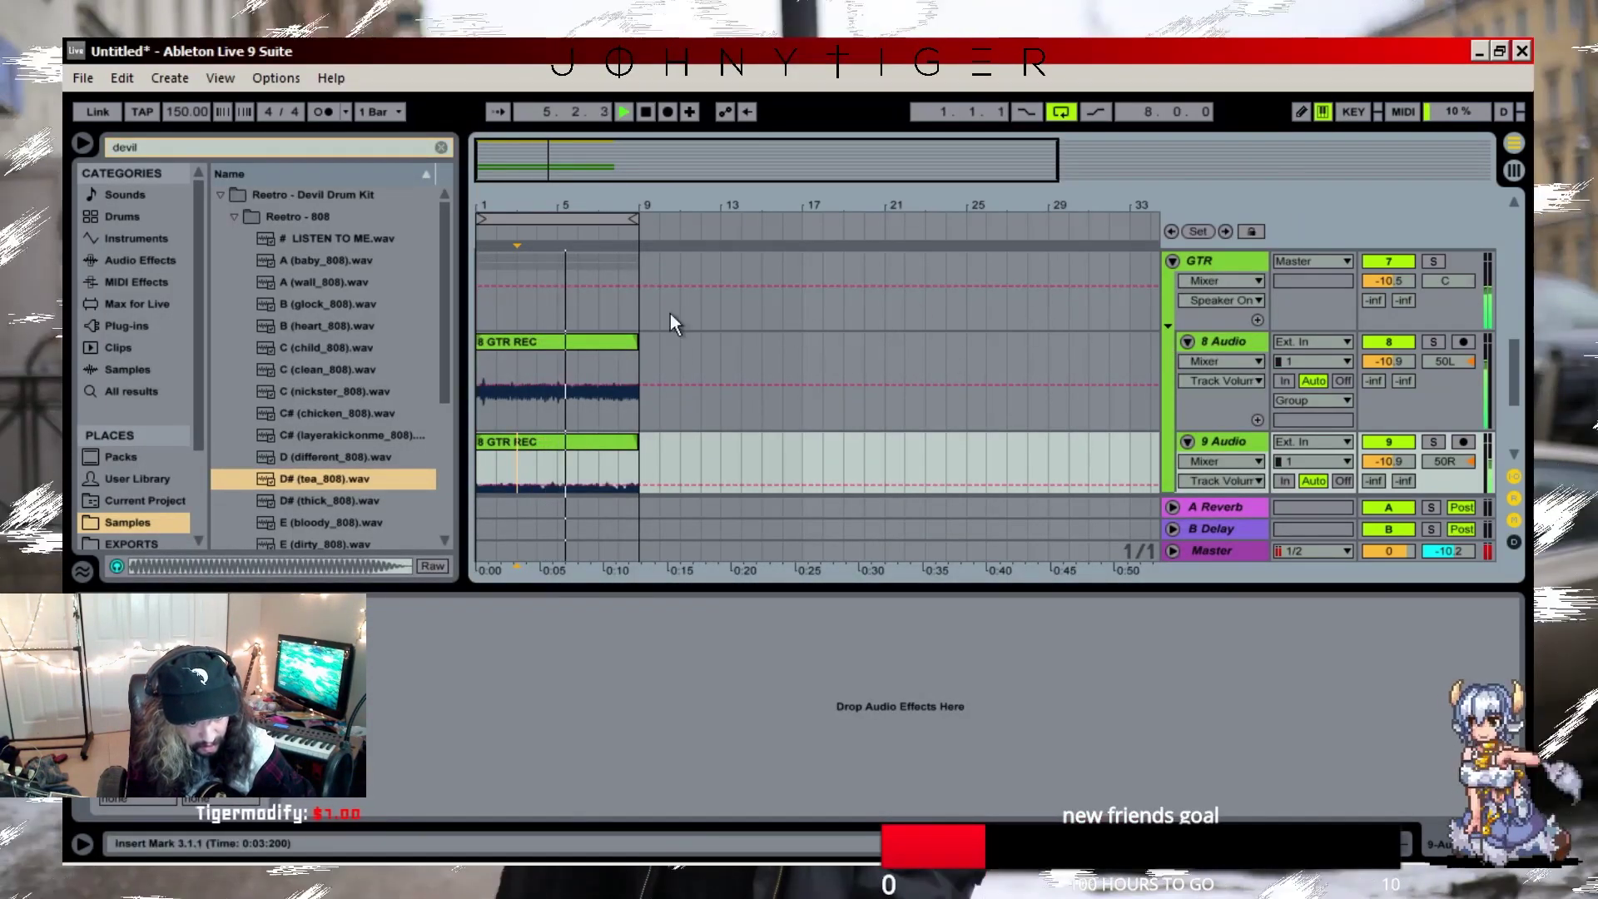
- Add FabFilter Pro-Q 2 to the GTR group, load its Phone preset and shift all its EQ bands together
{"action": "left_click", "coordinate": [1219, 263]}
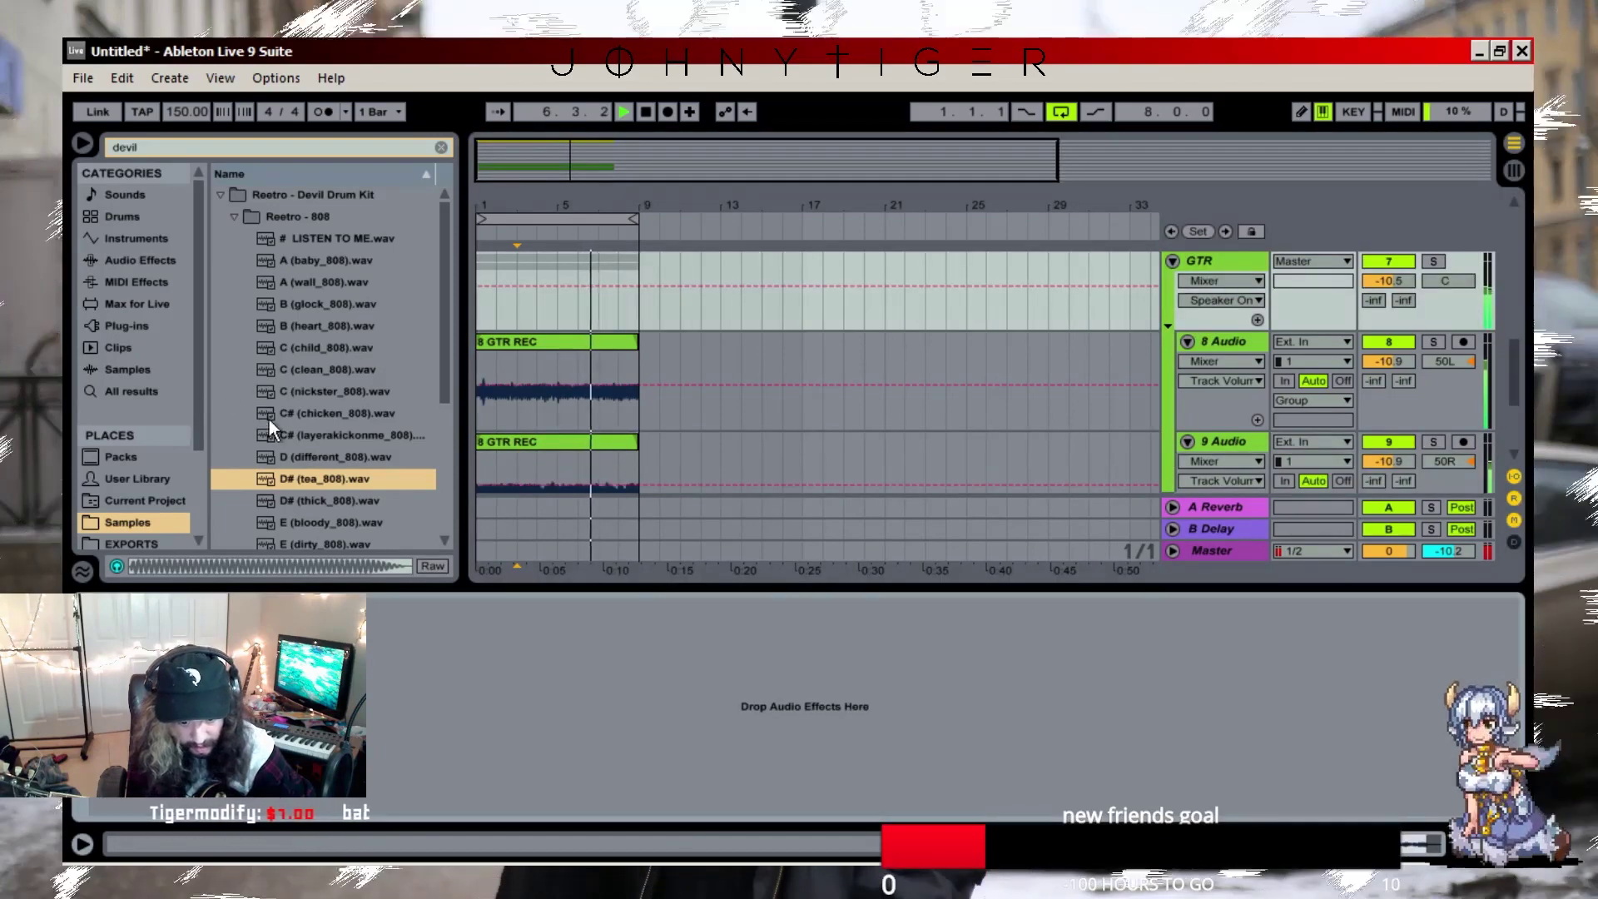
{"action": "scroll", "coordinate": [274, 417], "scroll_direction": "down", "scroll_amount": 4}
{"action": "left_click", "coordinate": [127, 323]}
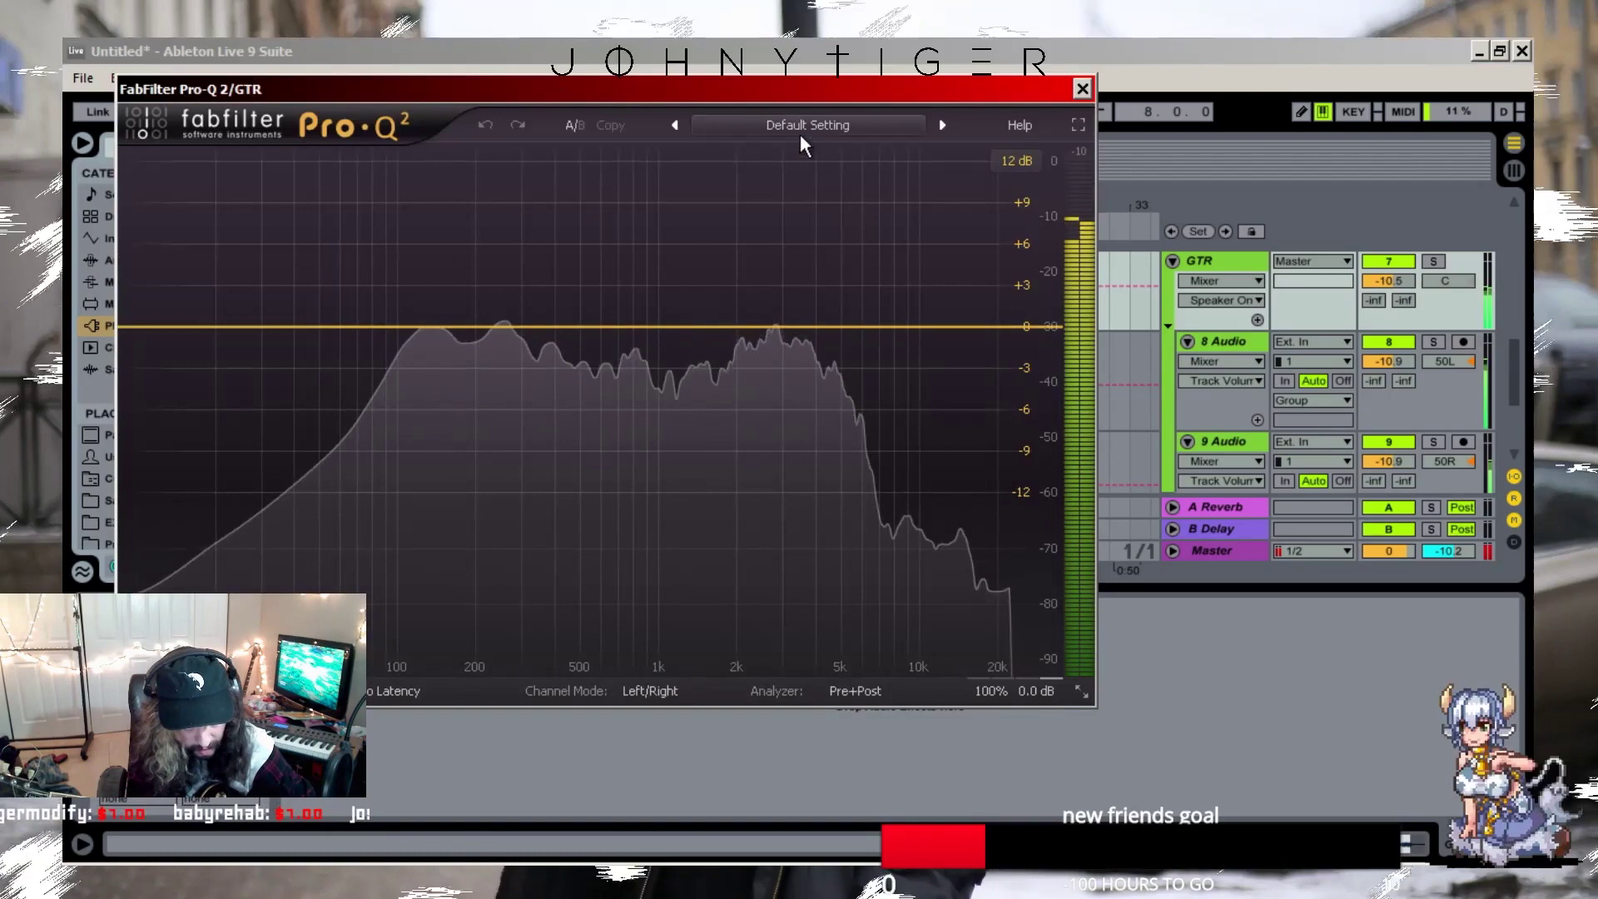
{"action": "left_click", "coordinate": [806, 129]}
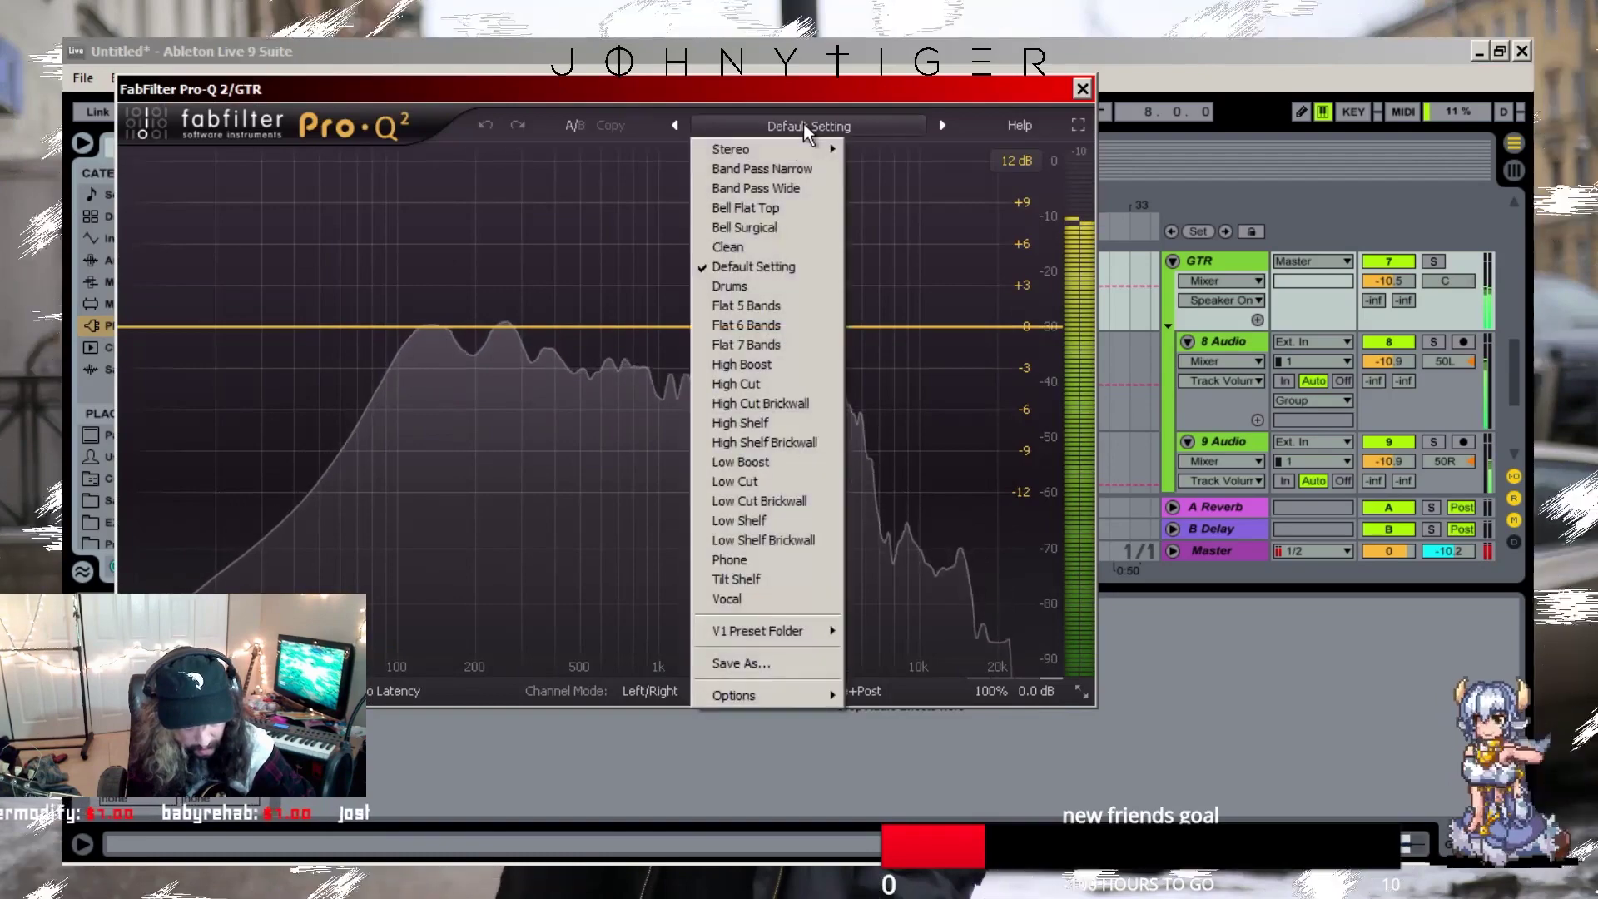
{"action": "left_click", "coordinate": [733, 560]}
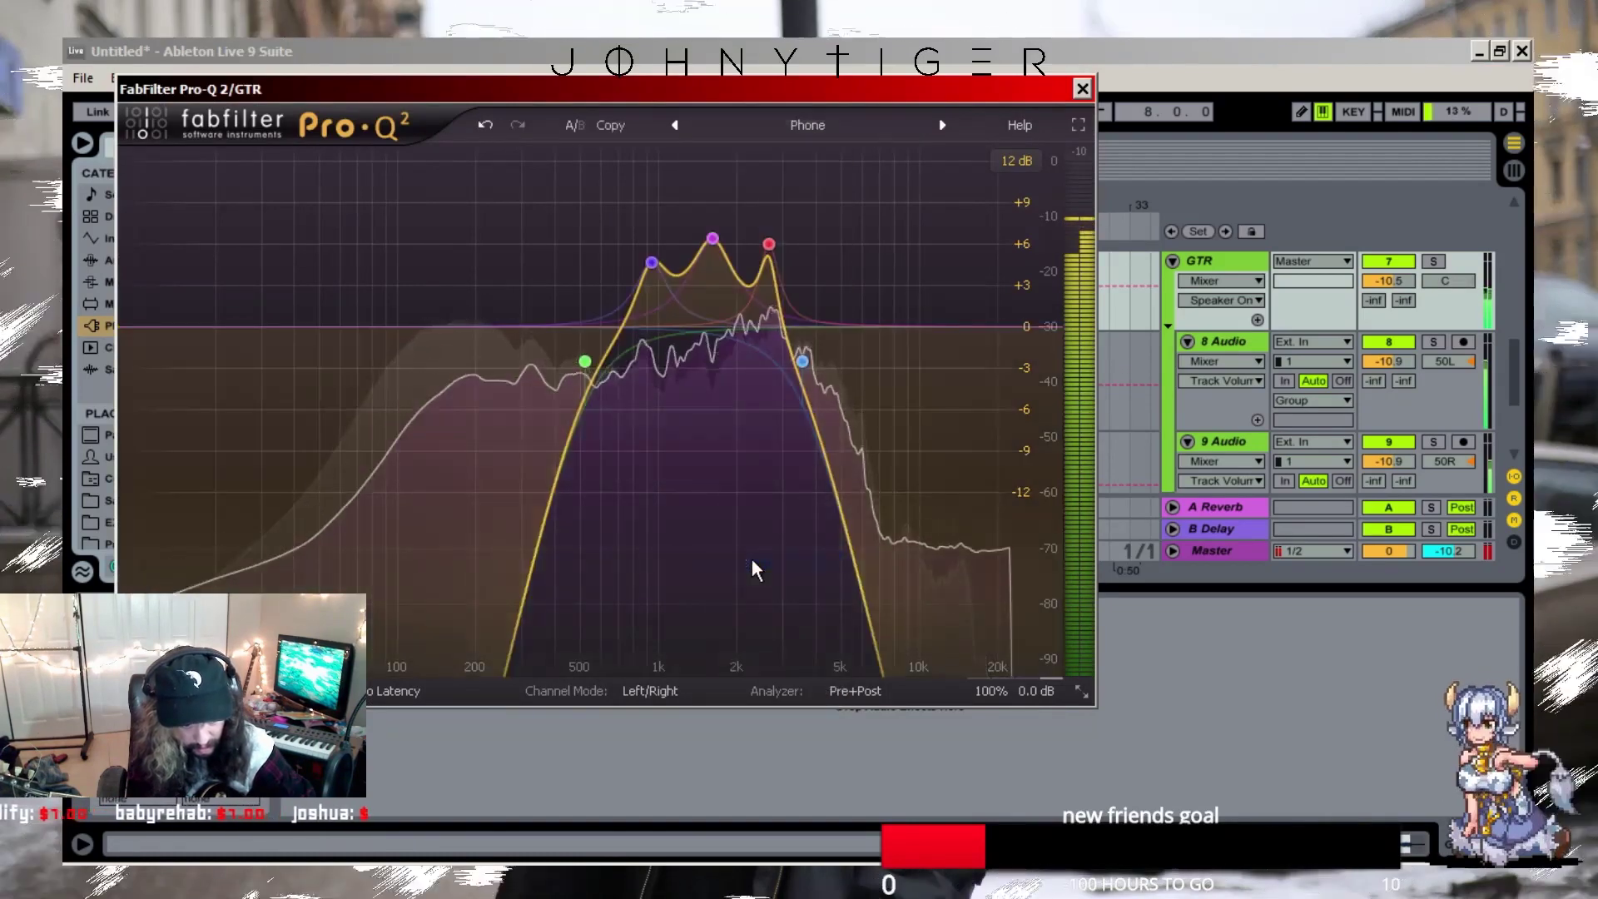
{"action": "left_click_drag", "start_coordinate": [566, 188], "coordinate": [804, 450]}
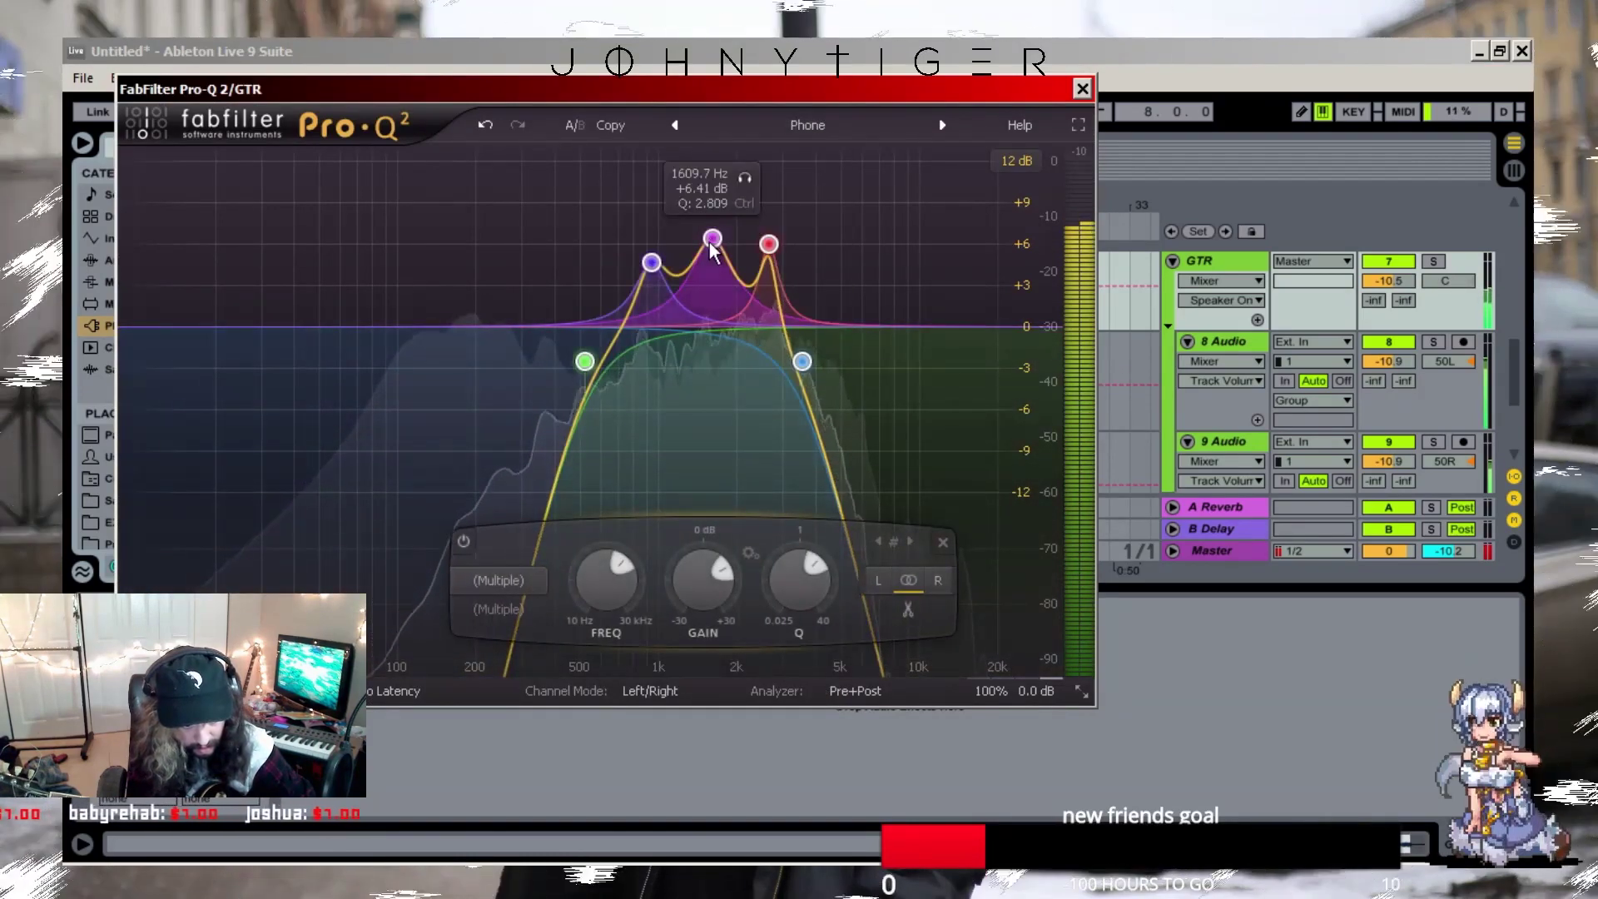
{"action": "left_click_drag", "start_coordinate": [713, 239], "coordinate": [691, 309]}
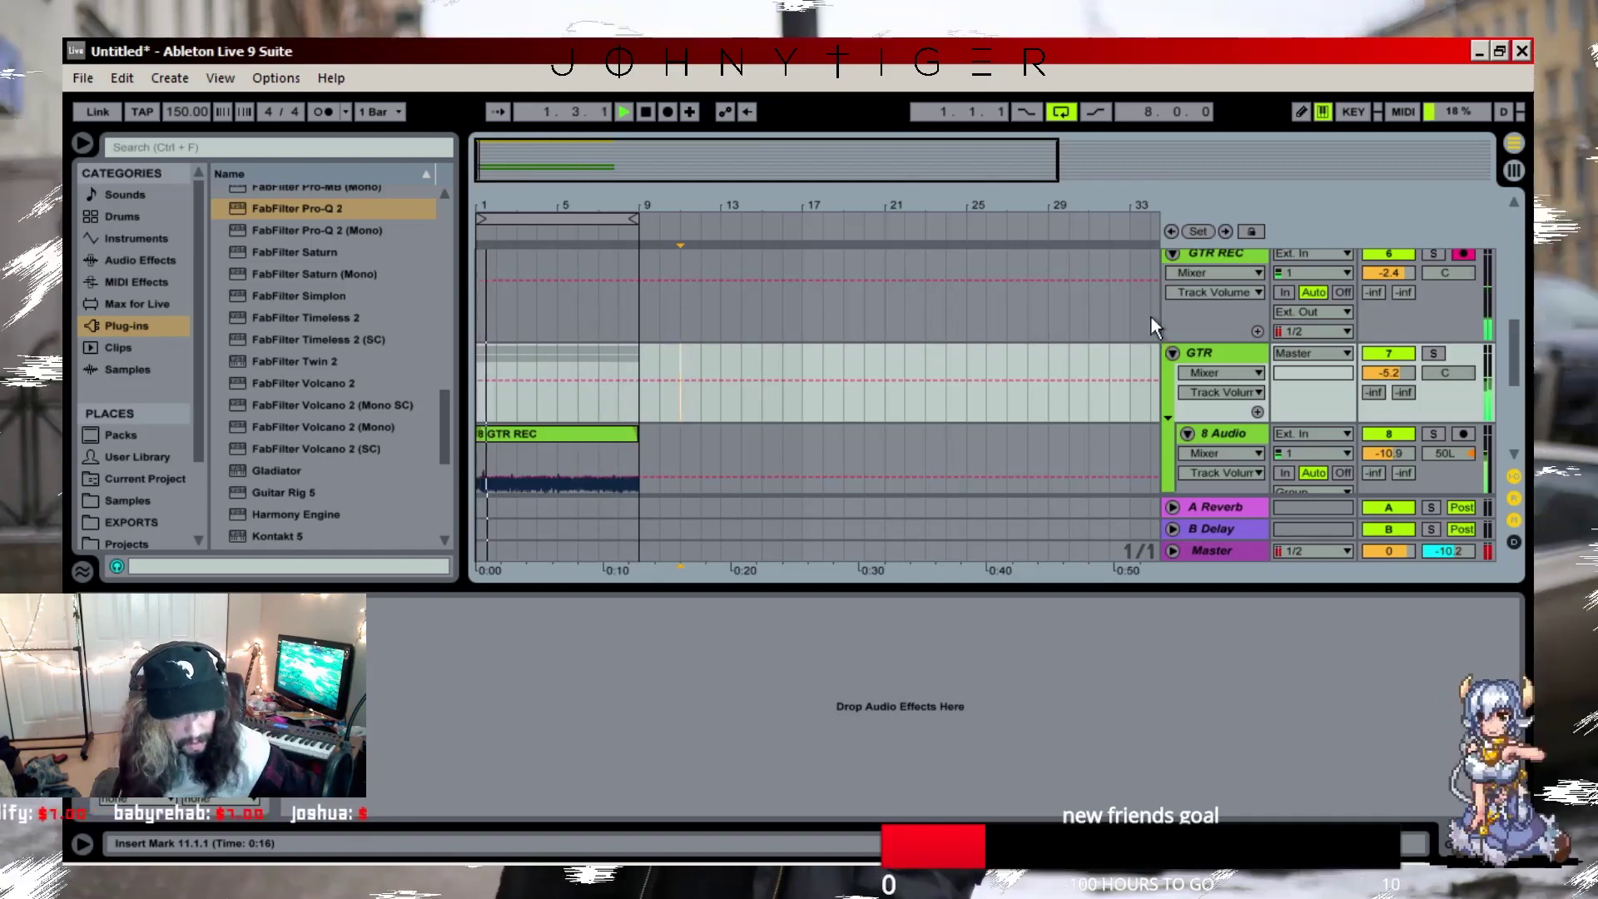
- Record another guitar layer on the GTR REC track from bar 1 and stop the transport
{"action": "left_click", "coordinate": [668, 112]}
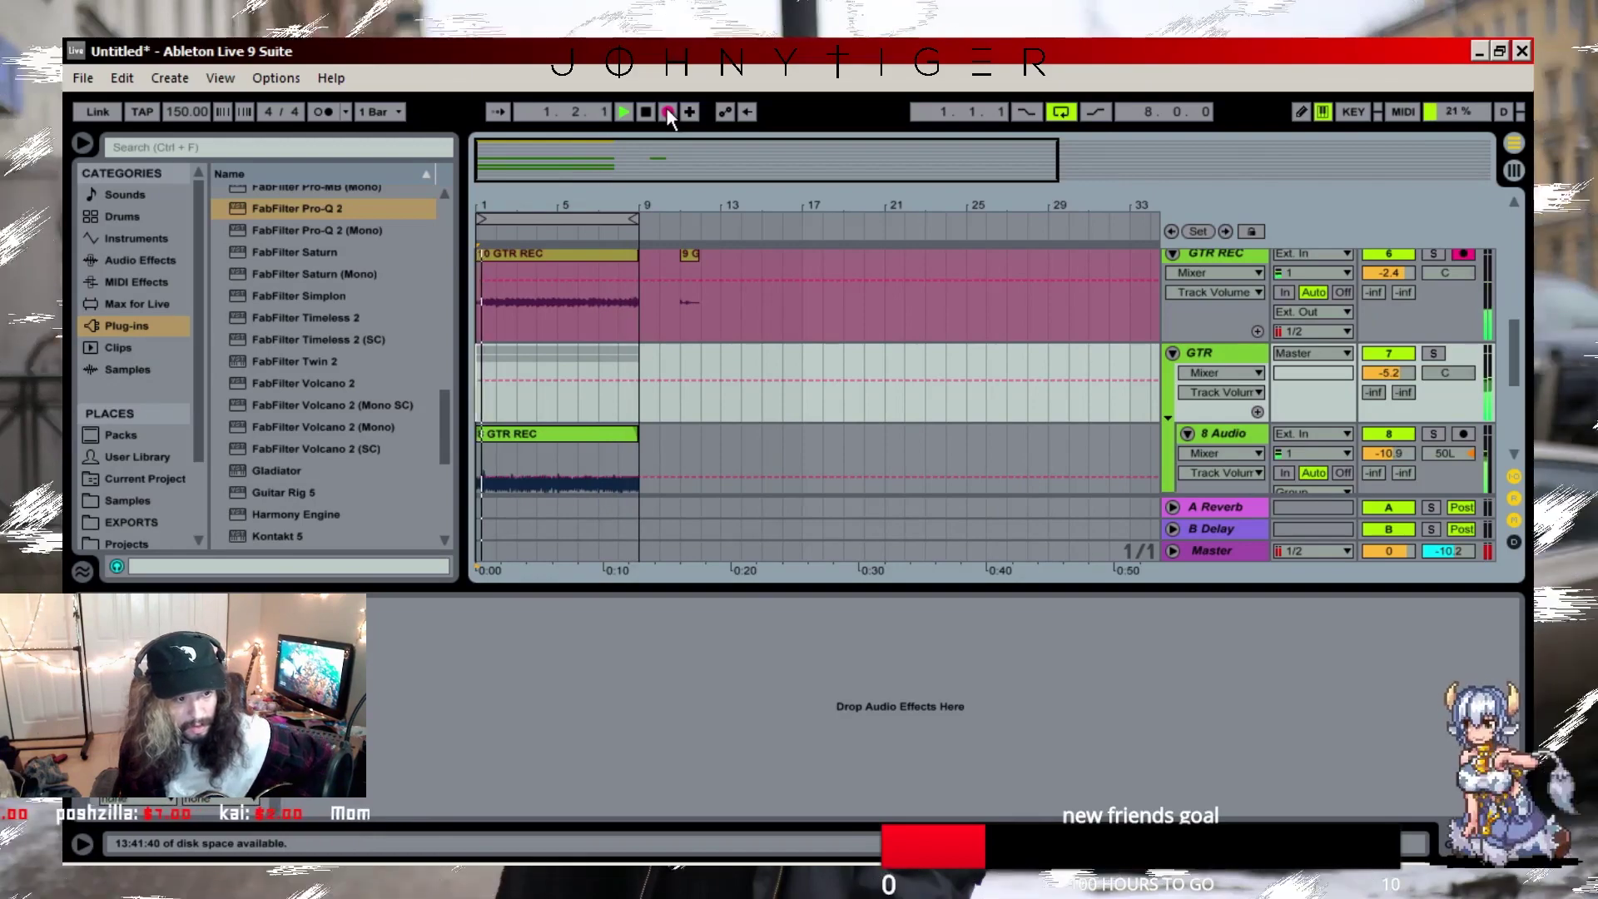
{"action": "key", "text": "space"}
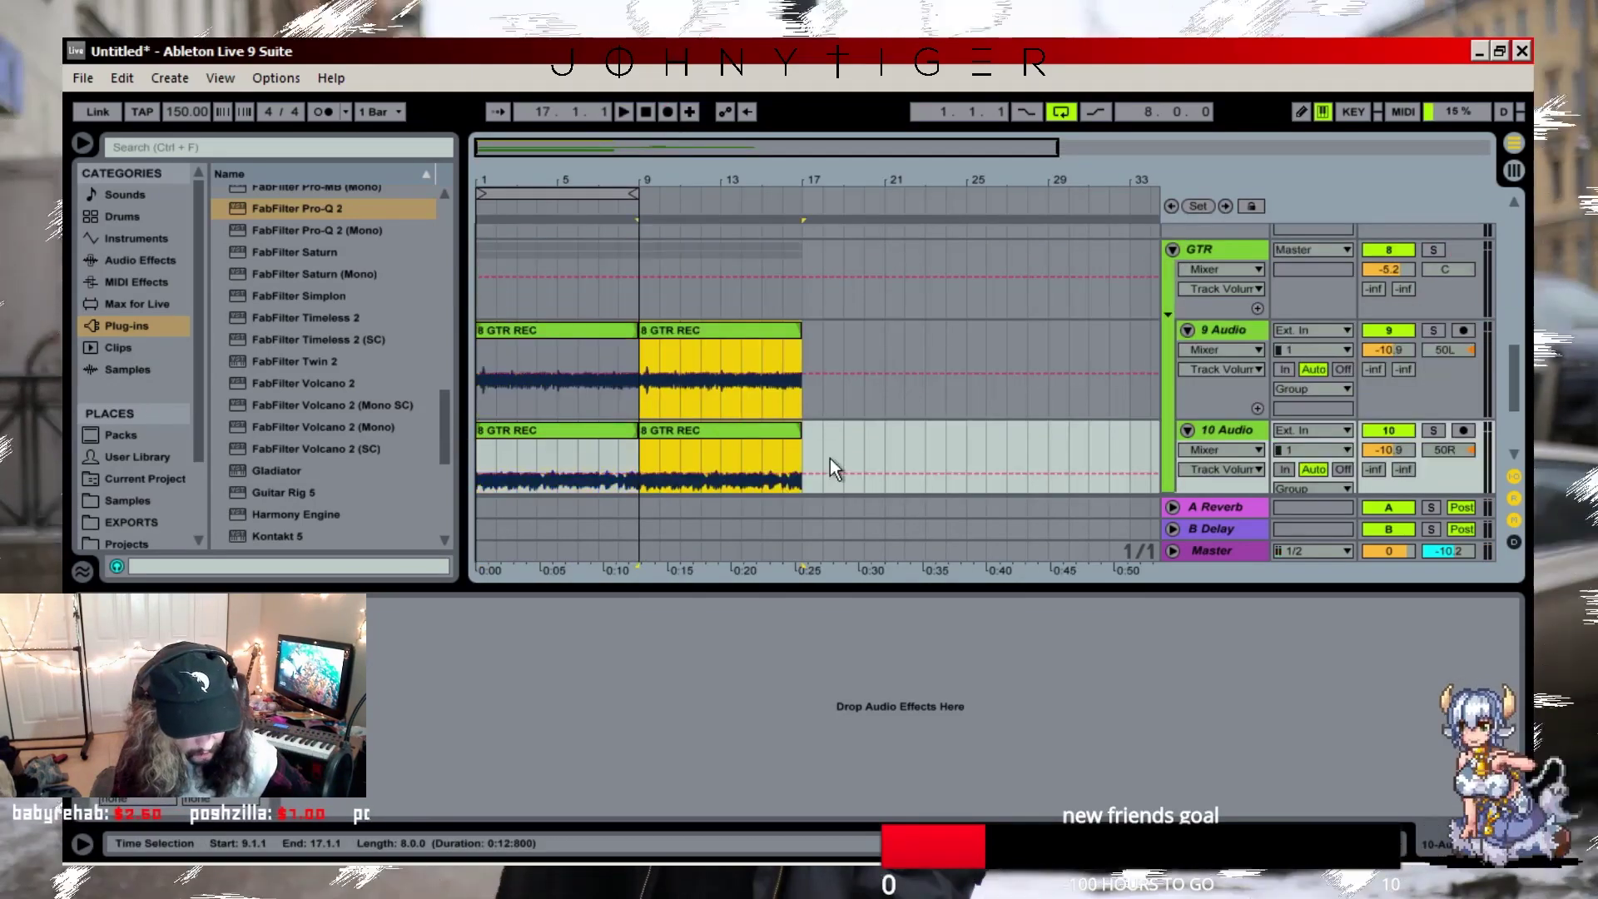
- Play from bar 1, set the 7 Audio track volume to -10 dB and delete the leftover short clip on GTR REC
{"action": "scroll", "coordinate": [816, 448], "scroll_direction": "up", "scroll_amount": 5}
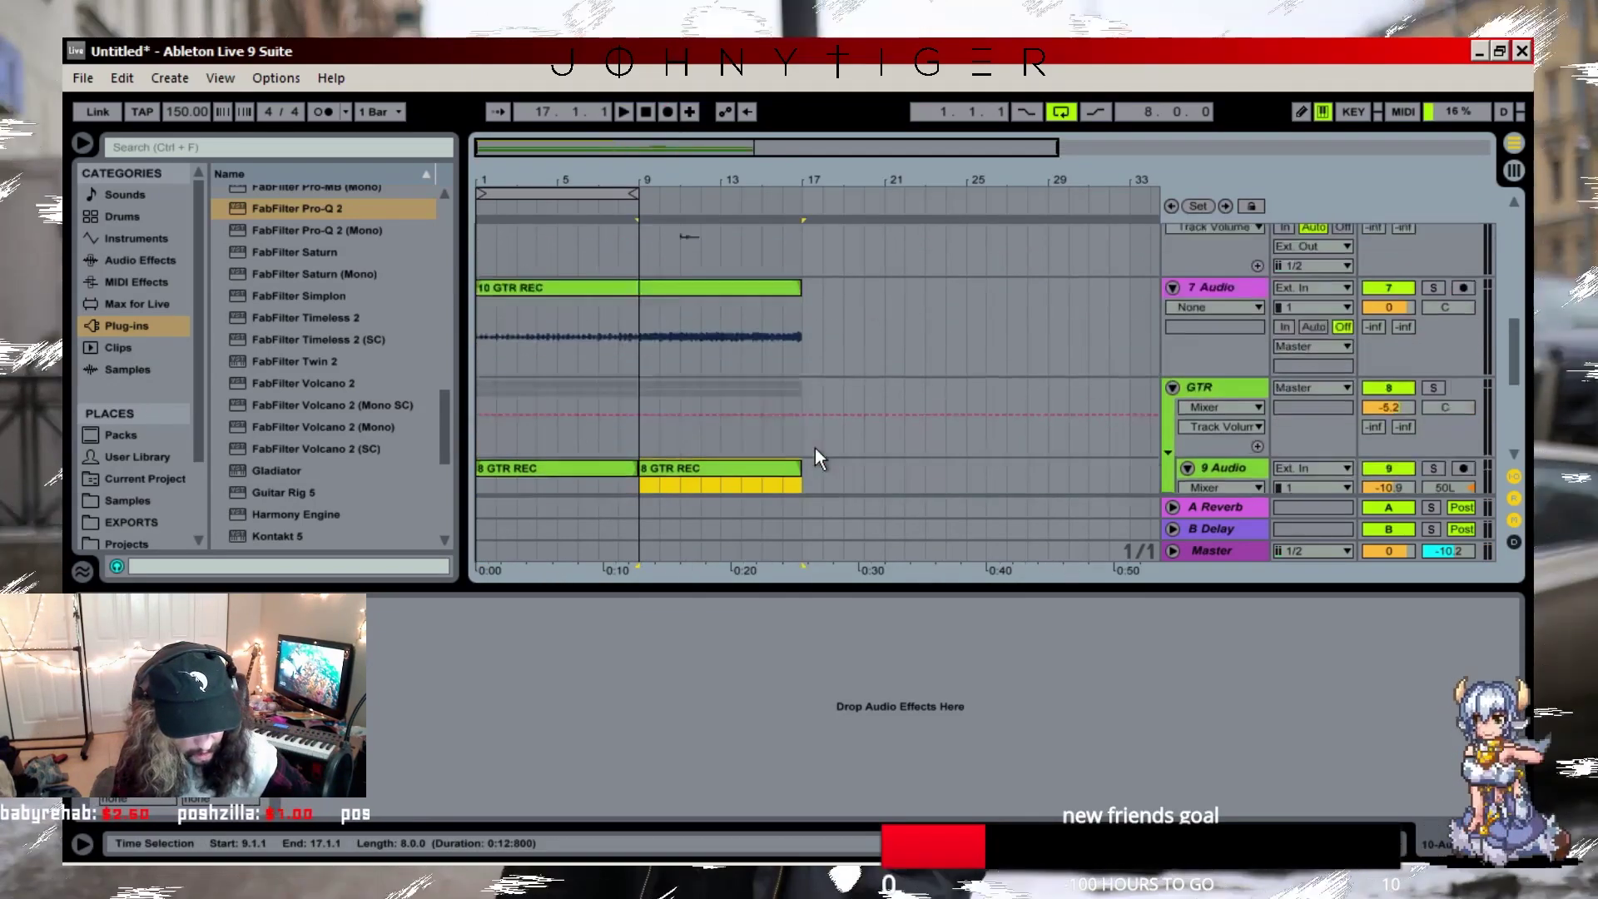
{"action": "left_click", "coordinate": [578, 444]}
{"action": "left_click", "coordinate": [483, 442]}
{"action": "key", "text": "space"}
{"action": "mouse_move", "coordinate": [1388, 422]}
{"action": "left_mouse_down"}
{"action": "mouse_move", "coordinate": [1389, 452]}
{"action": "mouse_move", "coordinate": [1384, 425]}
{"action": "left_mouse_up"}
{"action": "left_click_drag", "start_coordinate": [661, 366], "coordinate": [777, 366]}
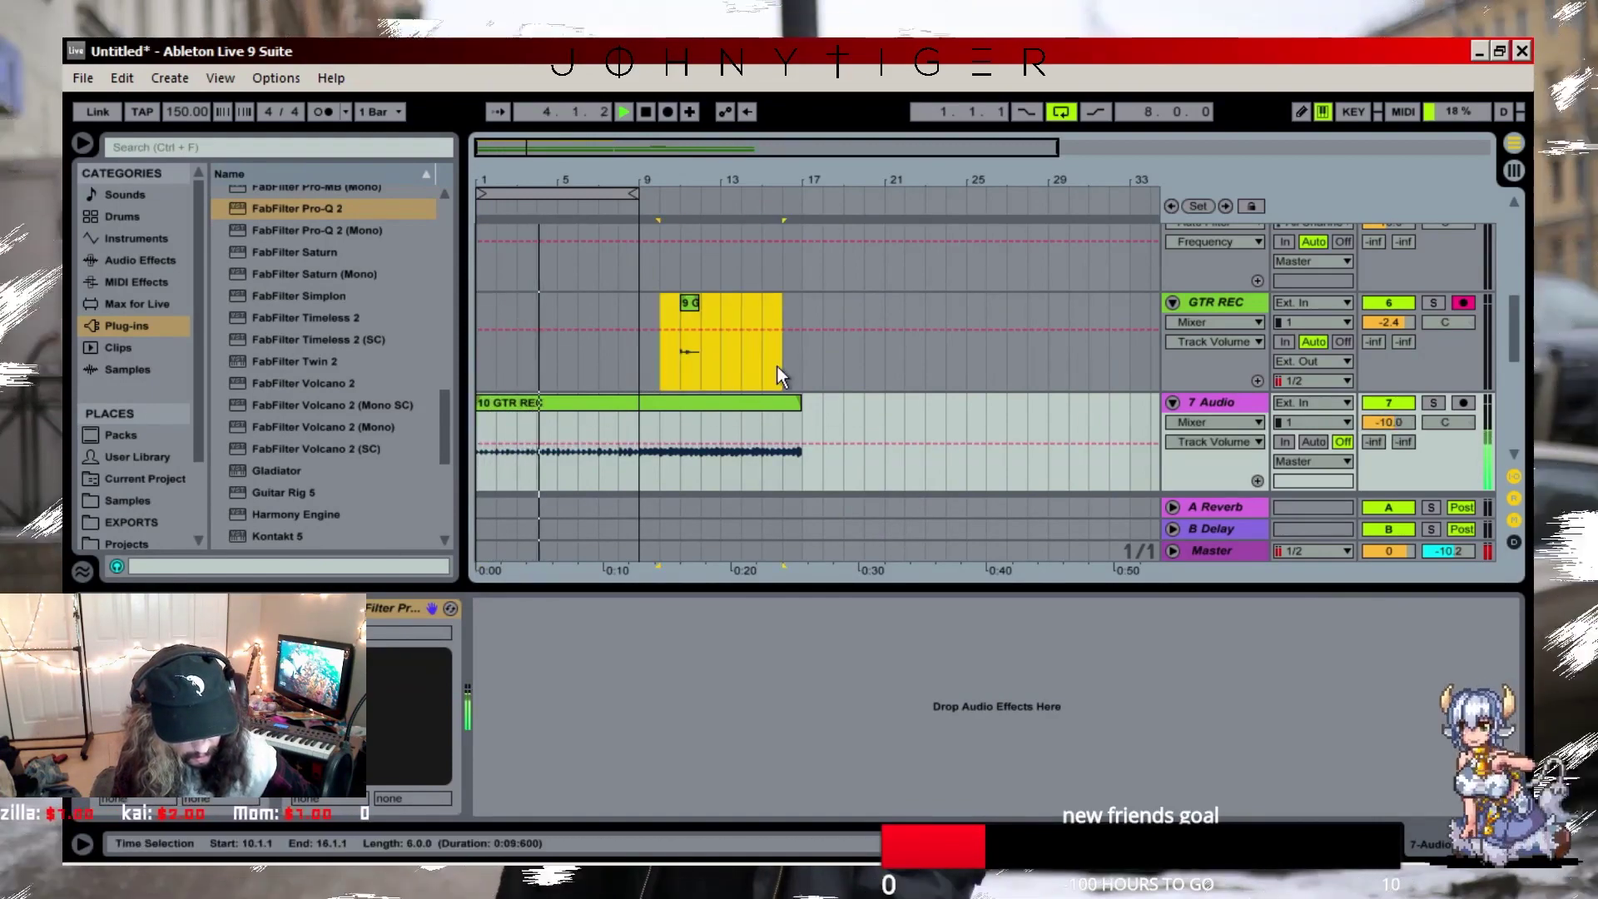
- Add the Simple Delay audio effect to the 7 Audio track ahead of its FabFilter EQ
{"action": "left_click", "coordinate": [1218, 399]}
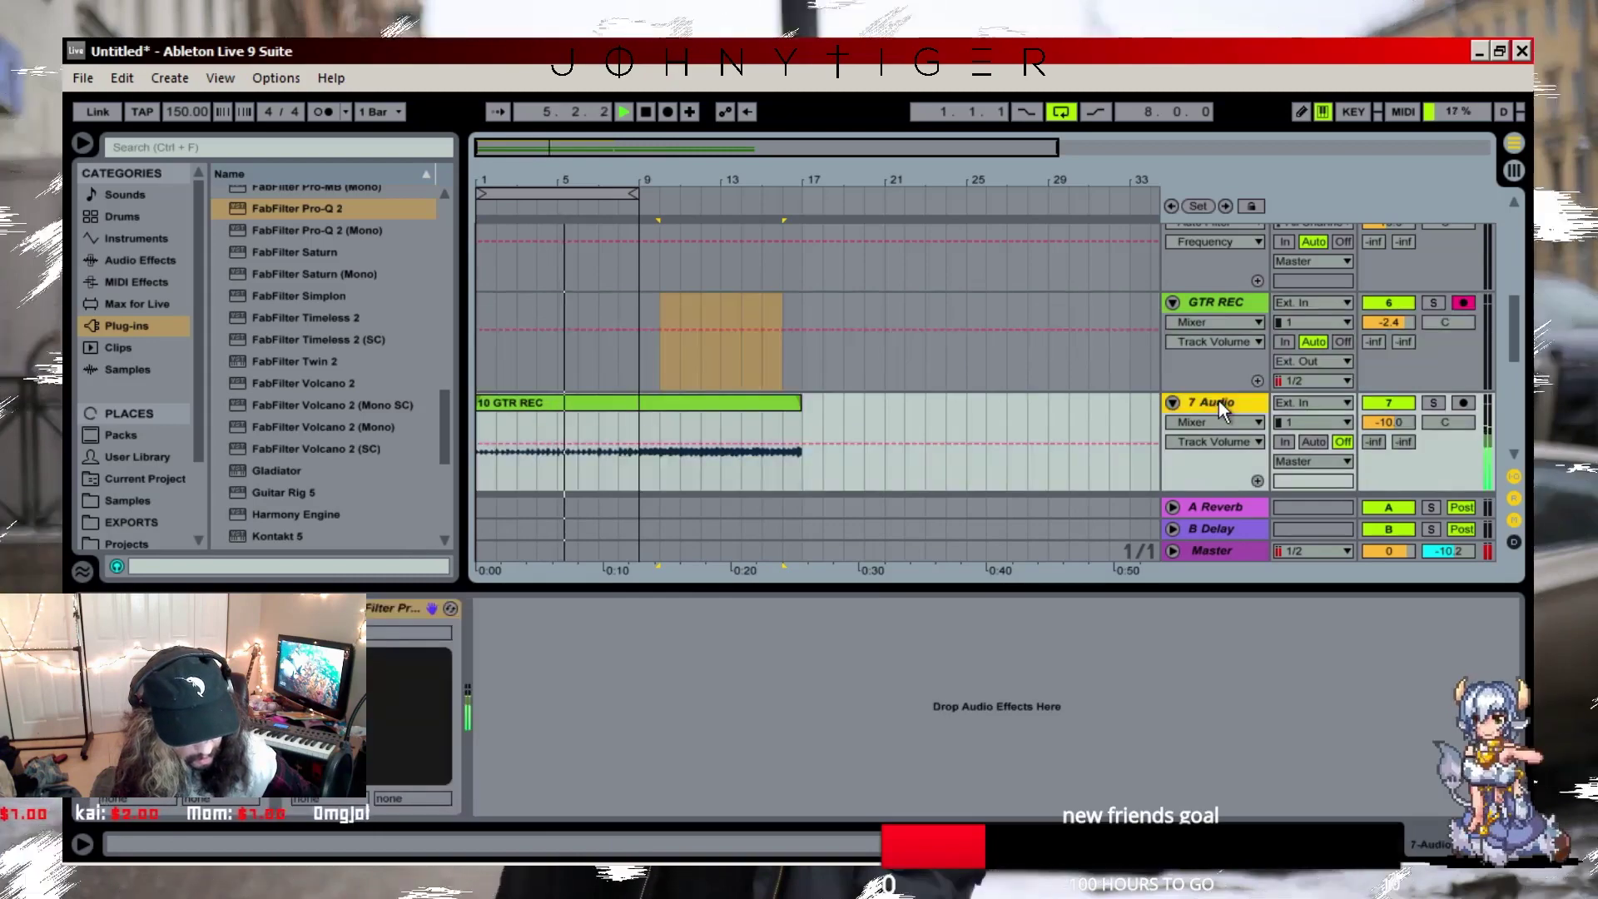
{"action": "left_click", "coordinate": [1218, 402]}
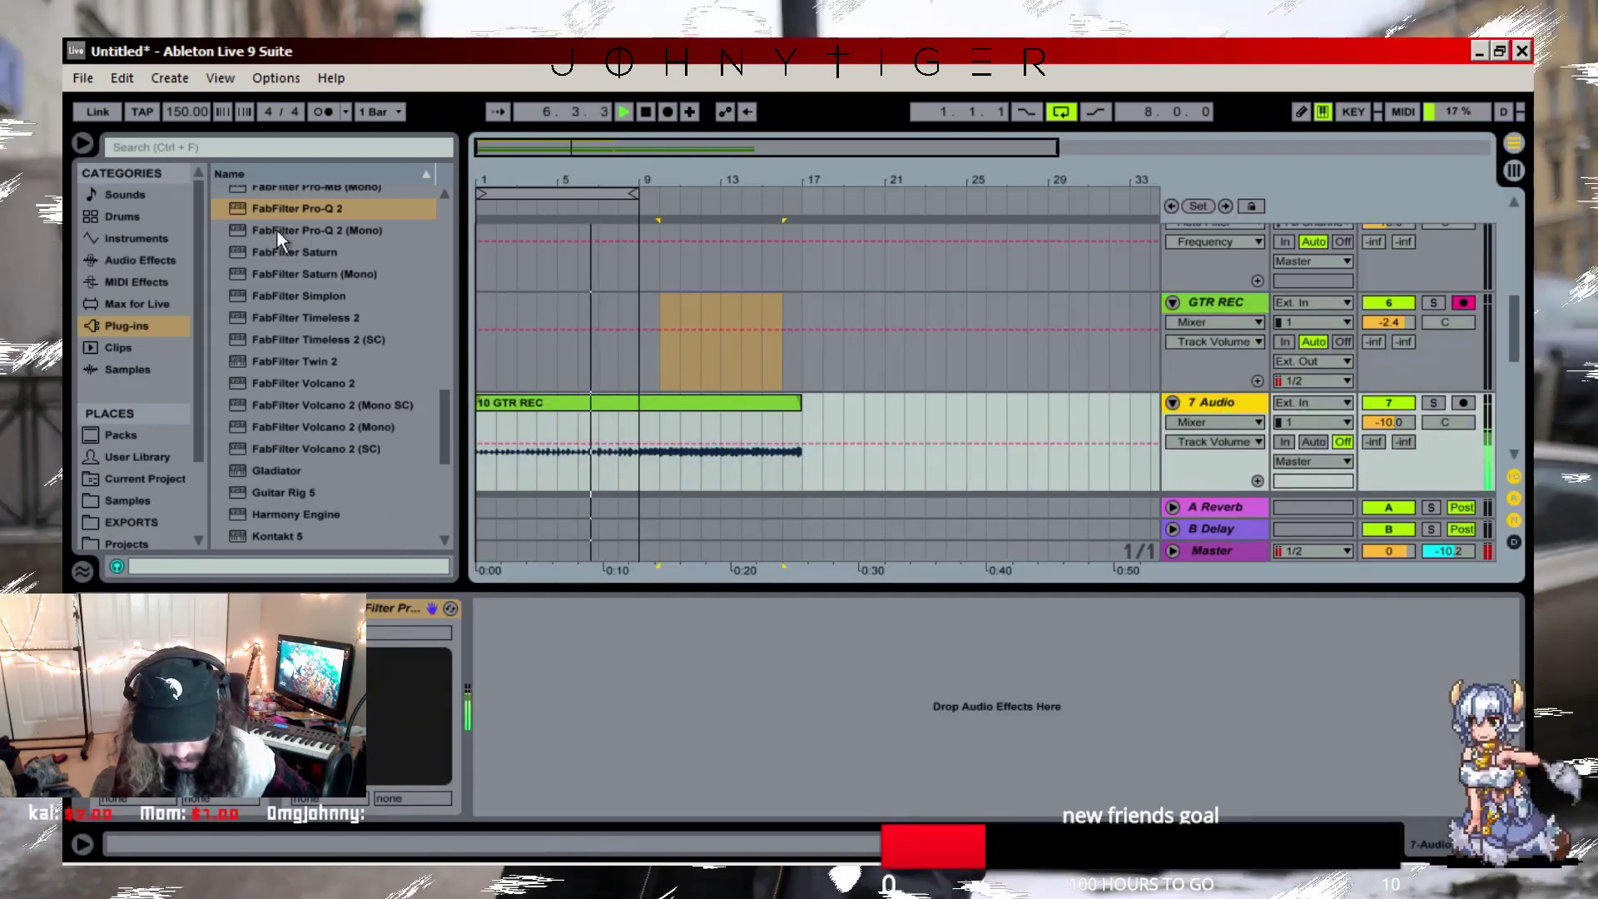
{"action": "left_click", "coordinate": [144, 259]}
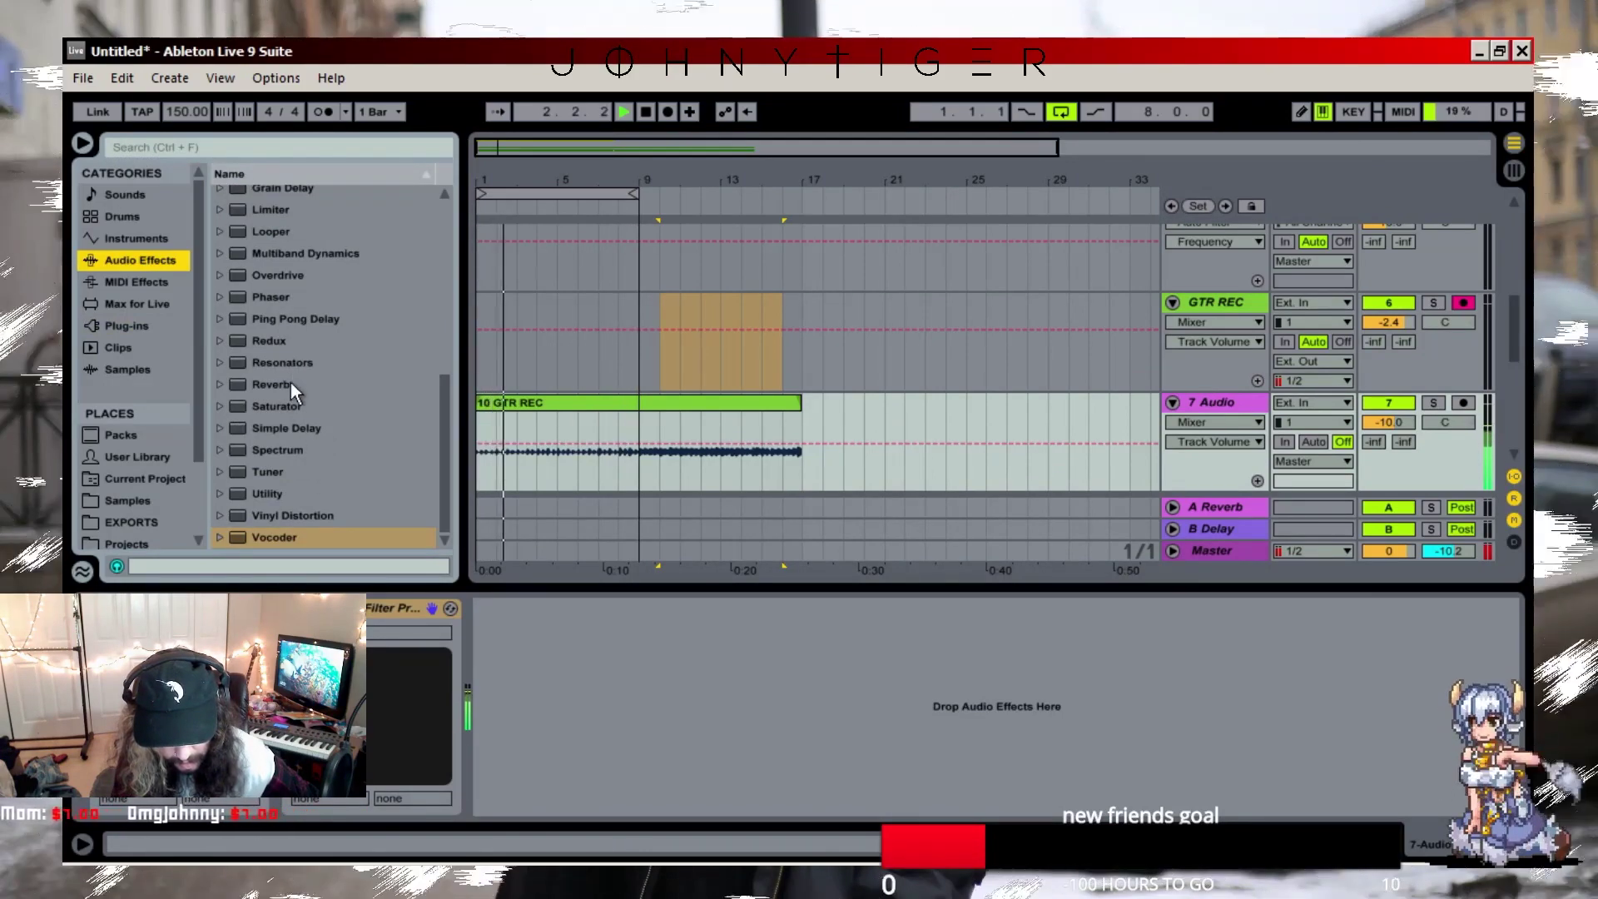
{"action": "left_click", "coordinate": [279, 431]}
{"action": "left_click_drag", "start_coordinate": [278, 432], "coordinate": [402, 702]}
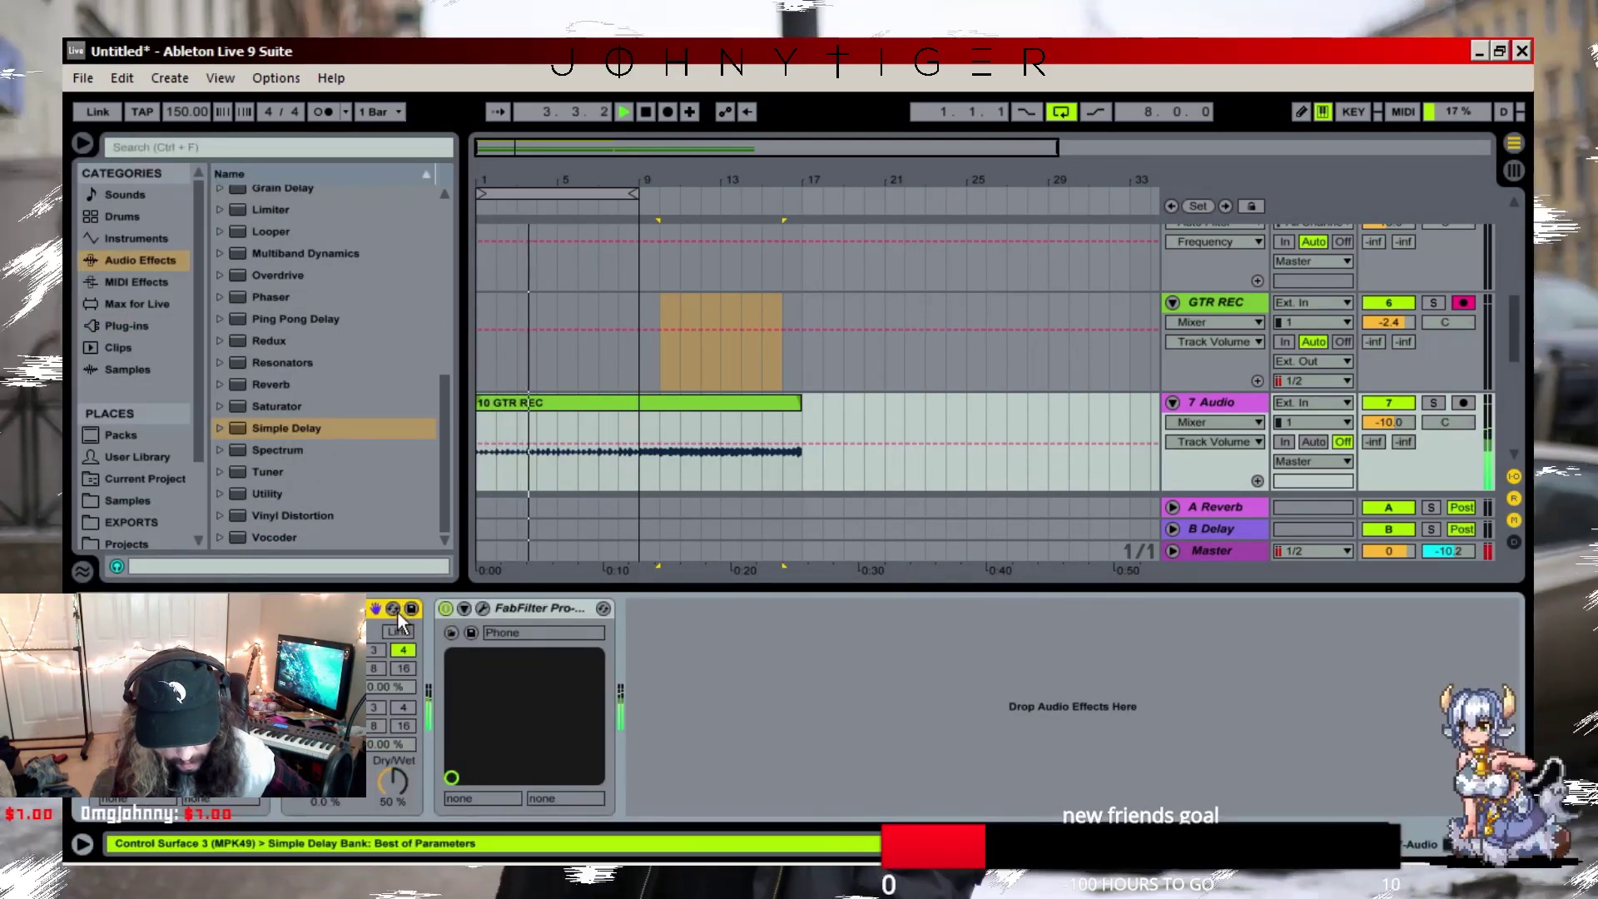
- Set Simple Delay's feedback to 17 % and dry/wet to 28 %, and give both channels the same shorter beat delay
{"action": "left_click", "coordinate": [403, 708]}
{"action": "left_click_drag", "start_coordinate": [327, 780], "coordinate": [393, 804]}
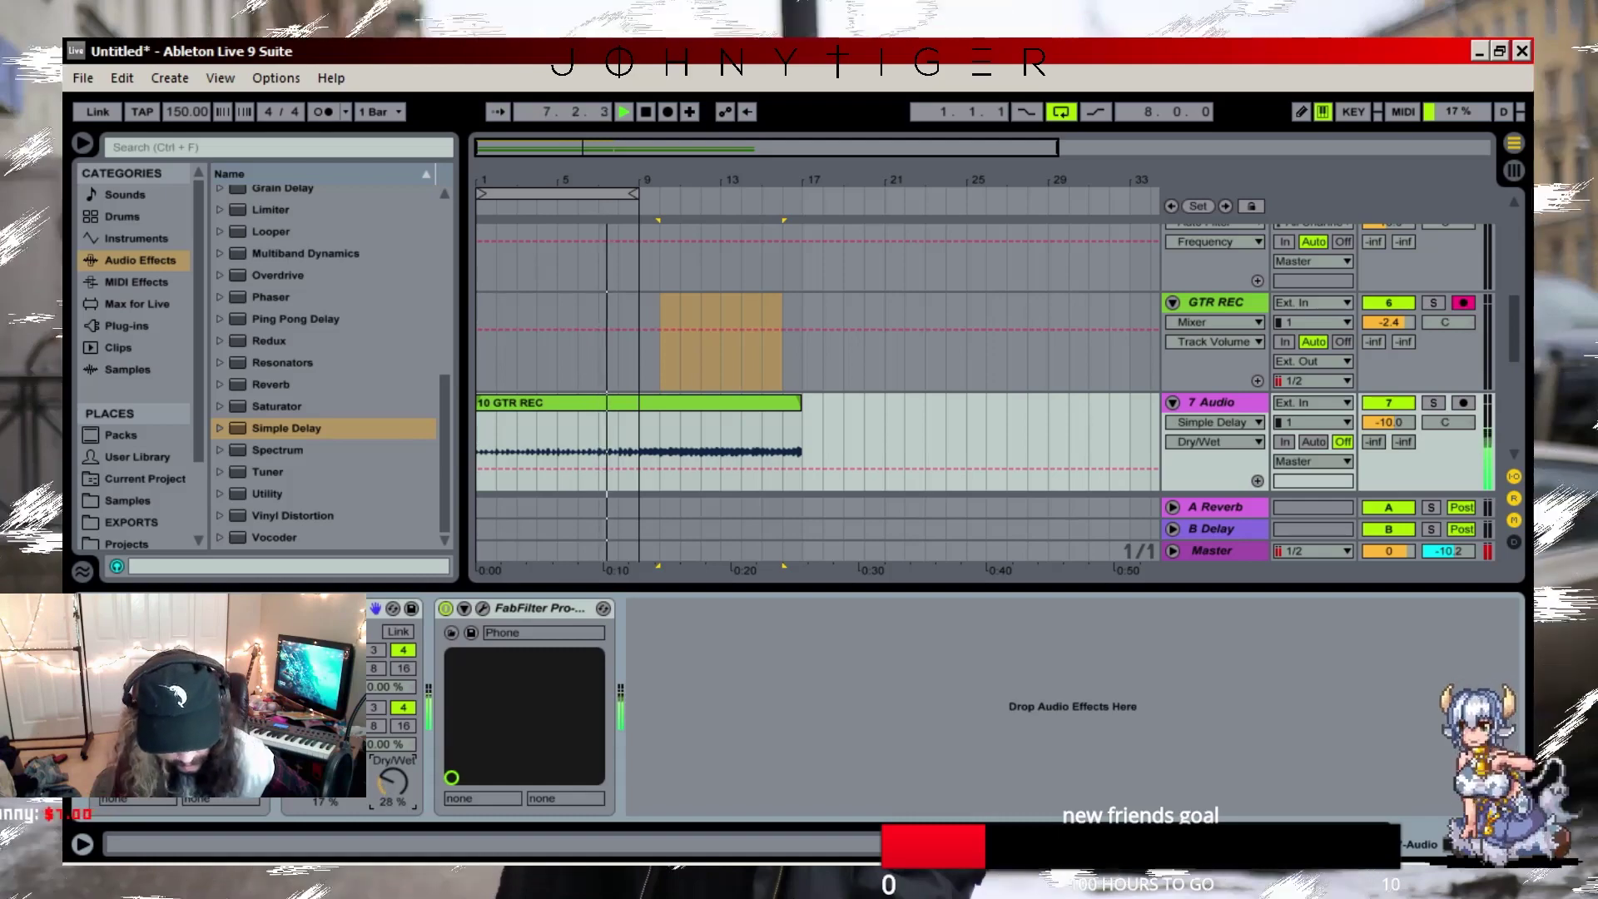
{"action": "left_click", "coordinate": [345, 651]}
{"action": "left_click", "coordinate": [345, 708]}
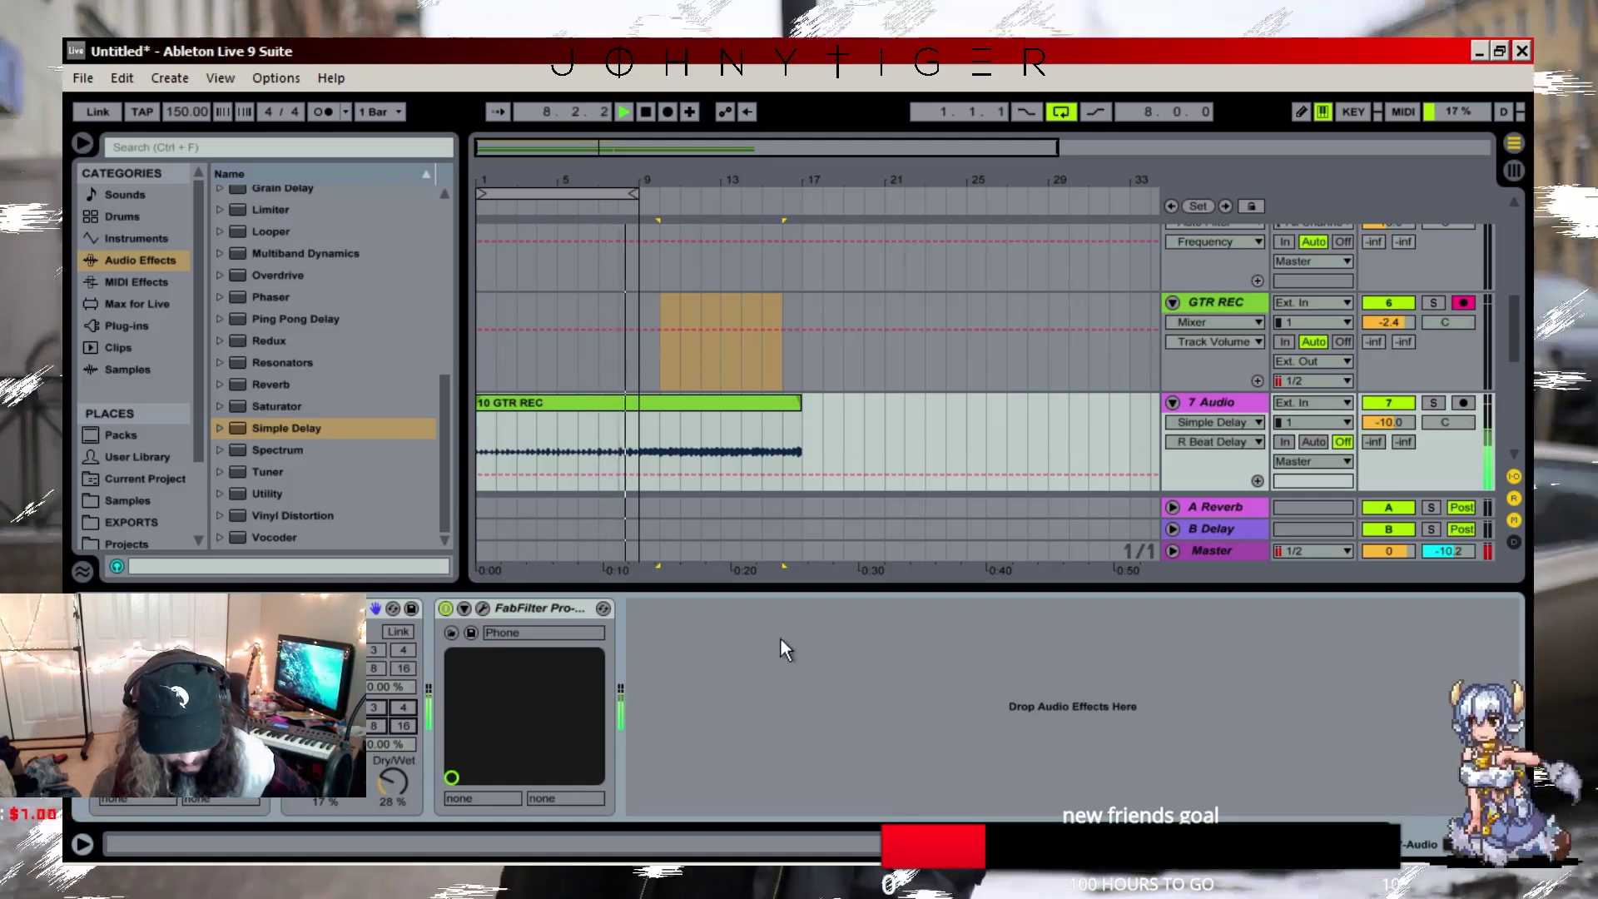
{"action": "left_click", "coordinate": [1434, 403]}
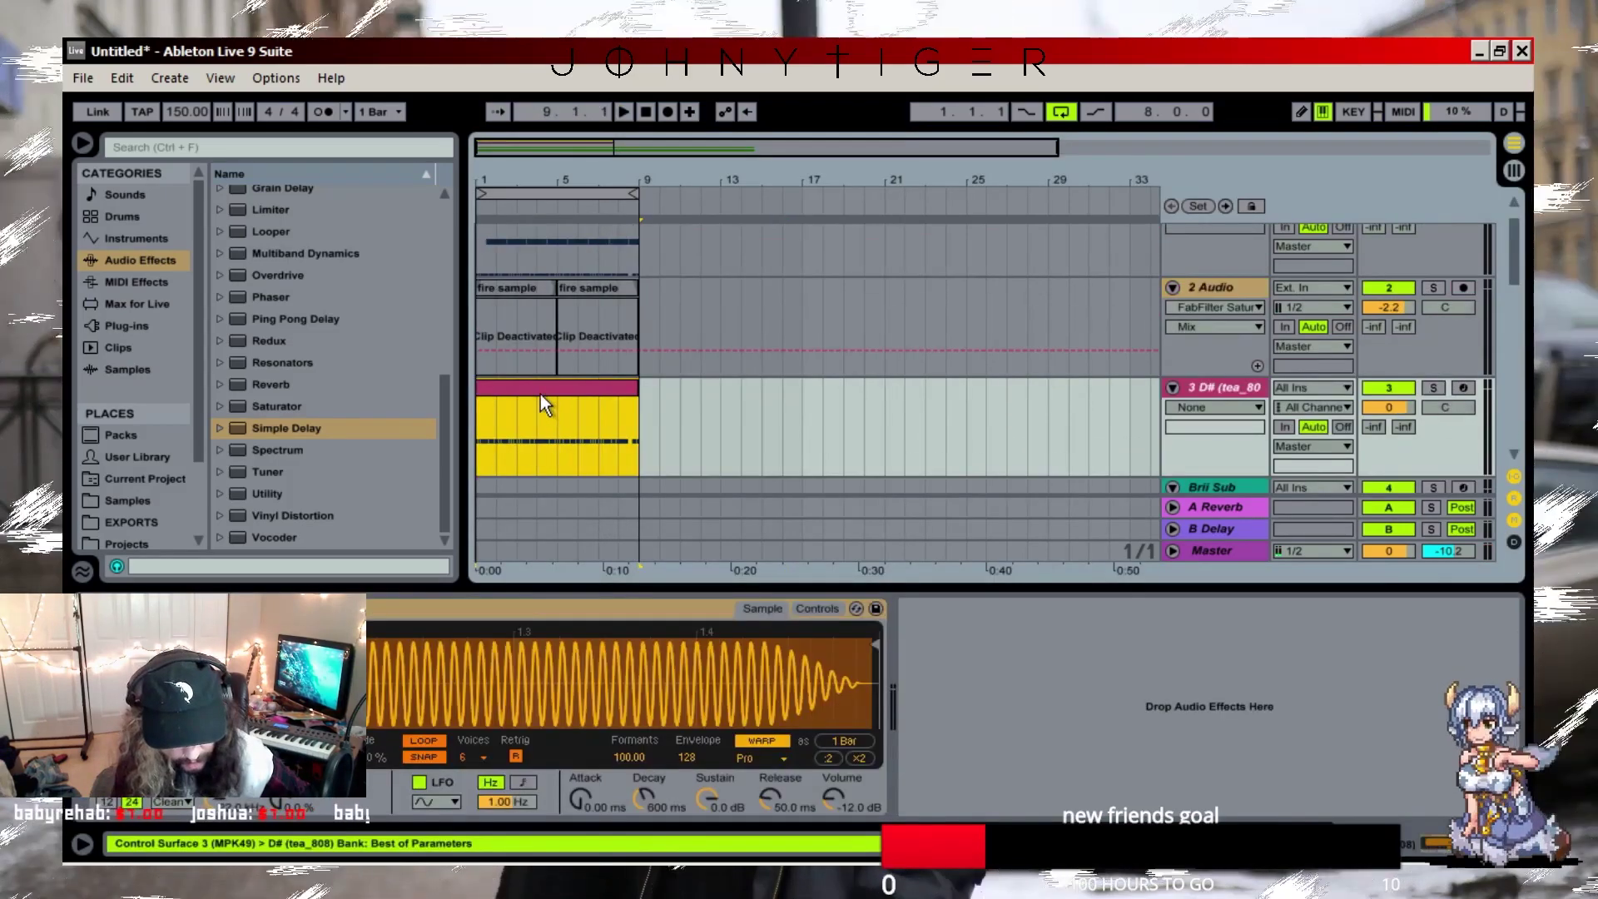
- Open the 808 clip, play its start, and transpose all of its notes up to A3
{"action": "double_click", "coordinate": [541, 393]}
{"action": "key", "text": "space"}
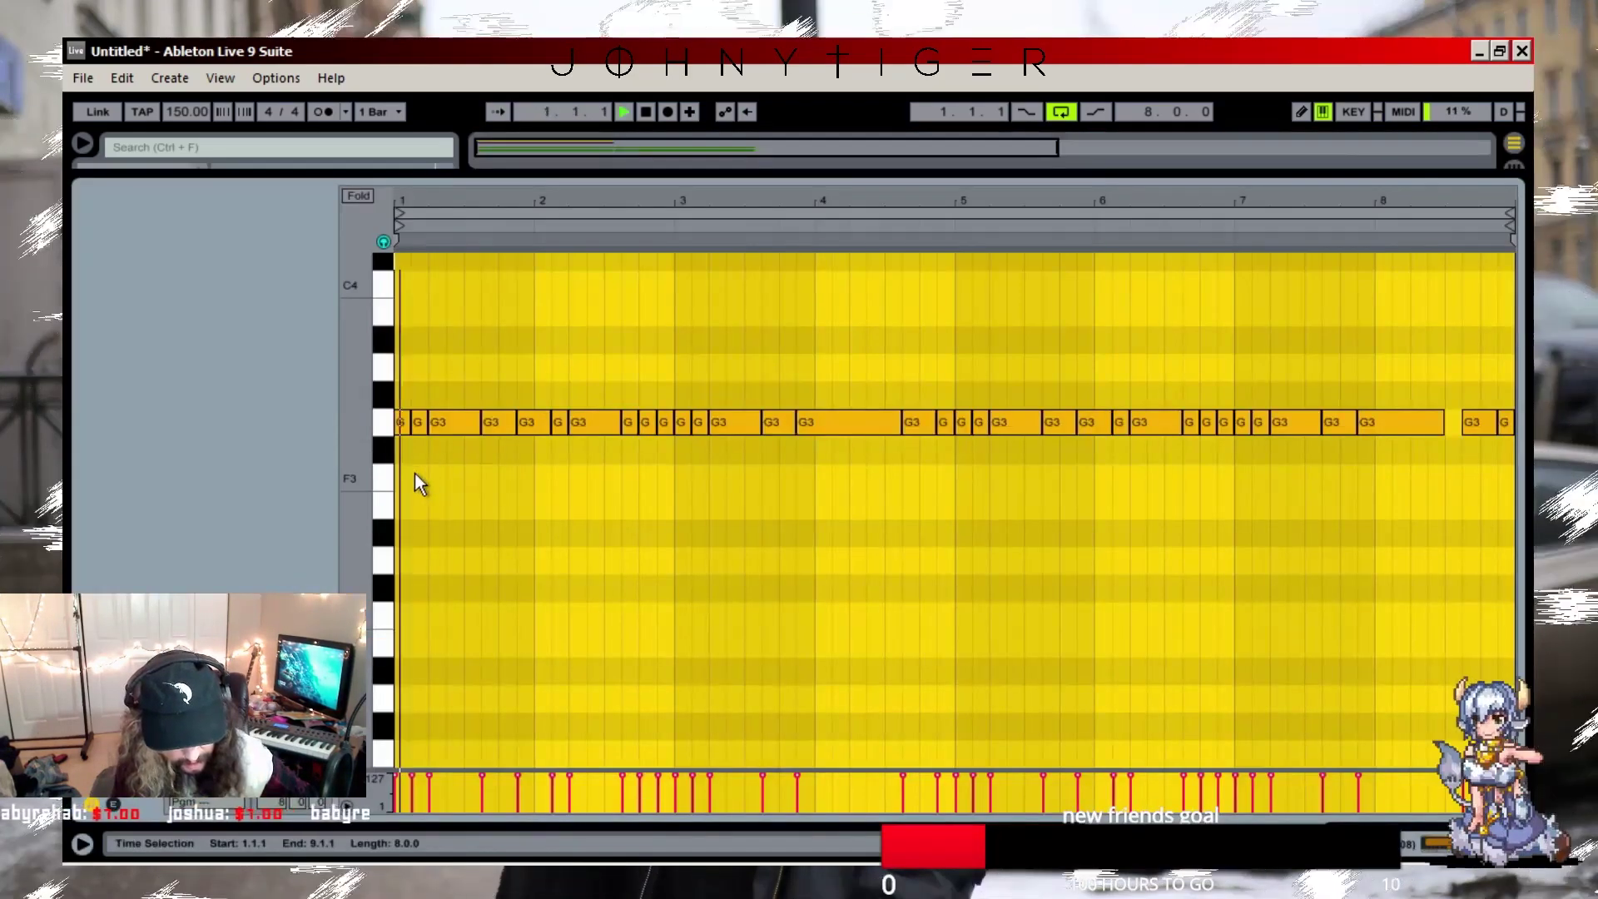
{"action": "key", "text": "space"}
{"action": "left_click", "coordinate": [388, 426]}
{"action": "key", "text": "Up"}
{"action": "key", "text": "Up"}
{"action": "key", "text": "Up"}
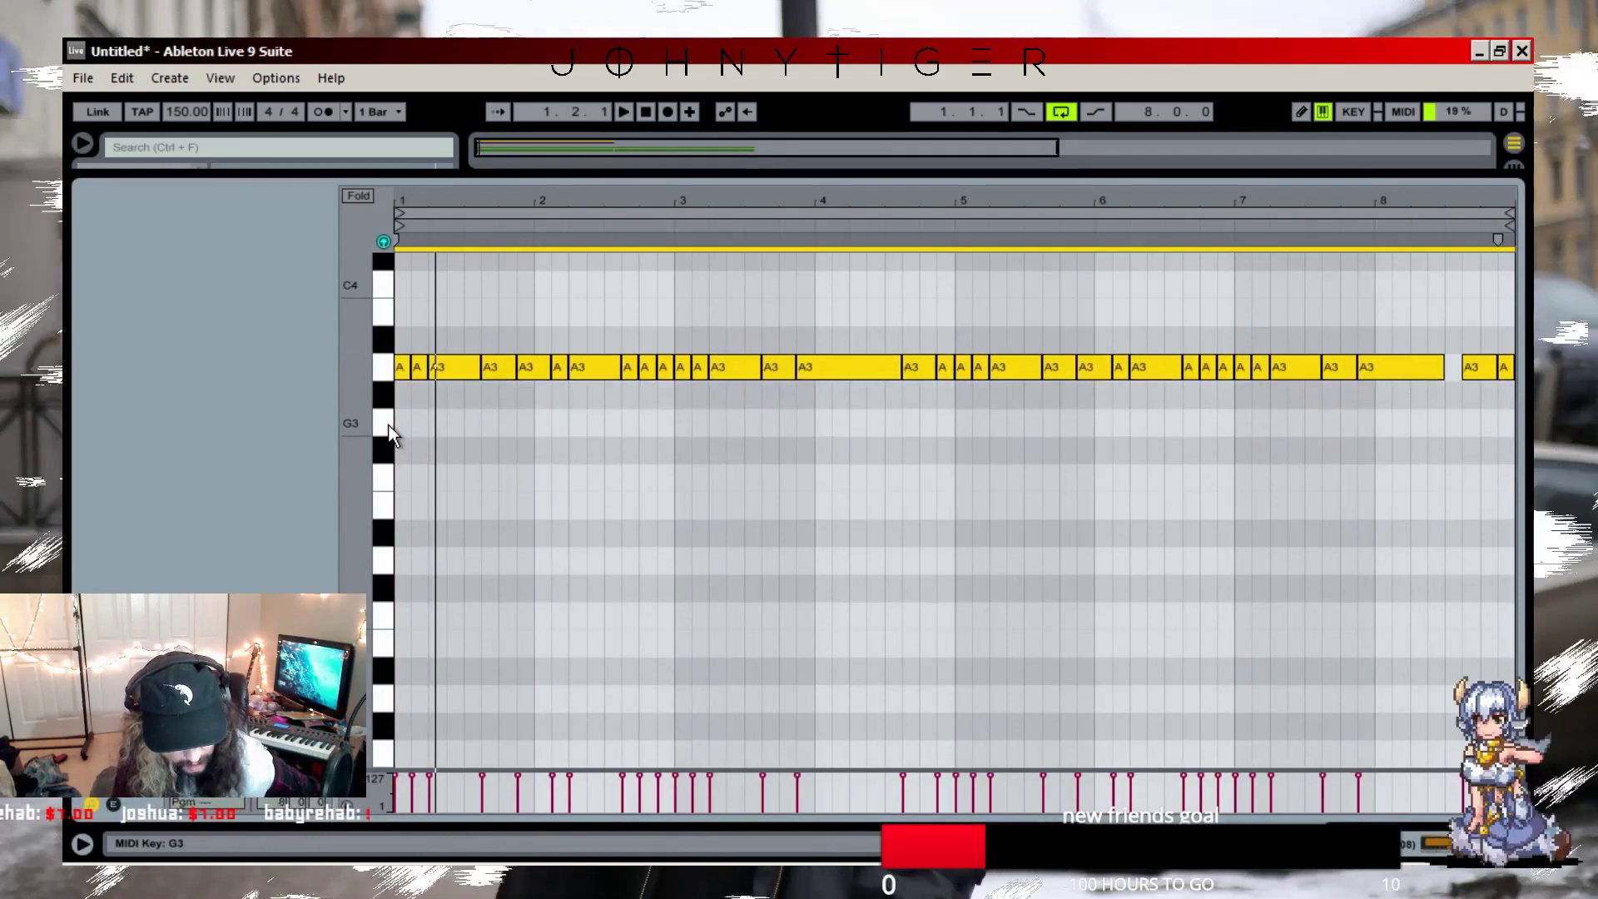
- Transpose all of the 808 clip's notes to B3 and play them
{"action": "key", "text": "shift+Up"}
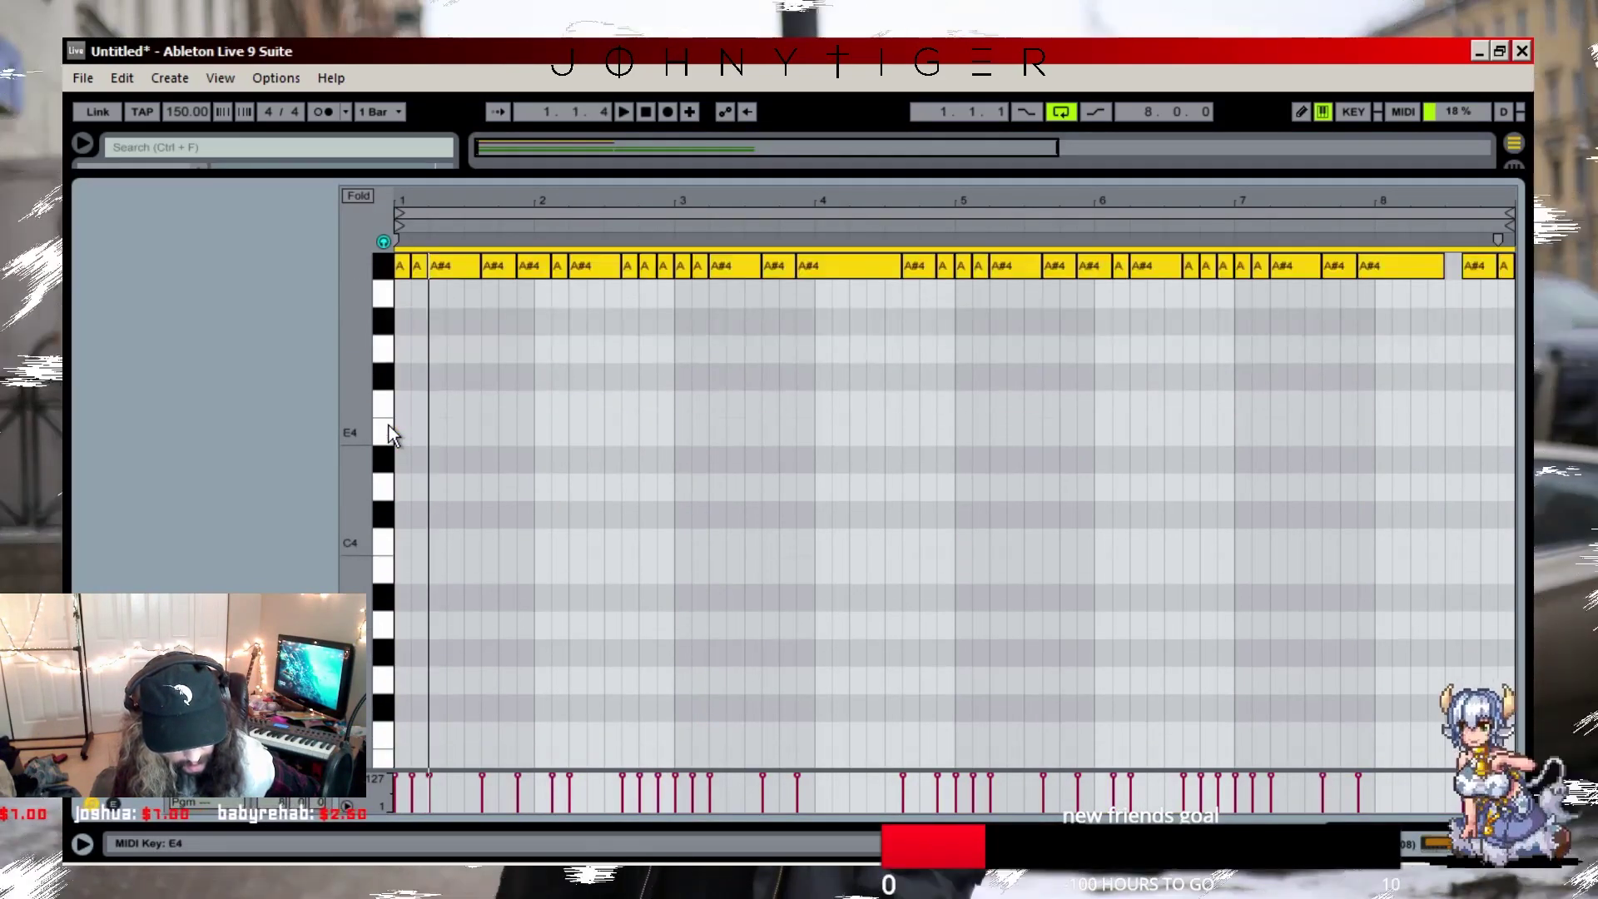
{"action": "key", "text": "Up"}
{"action": "key", "text": "shift+Down"}
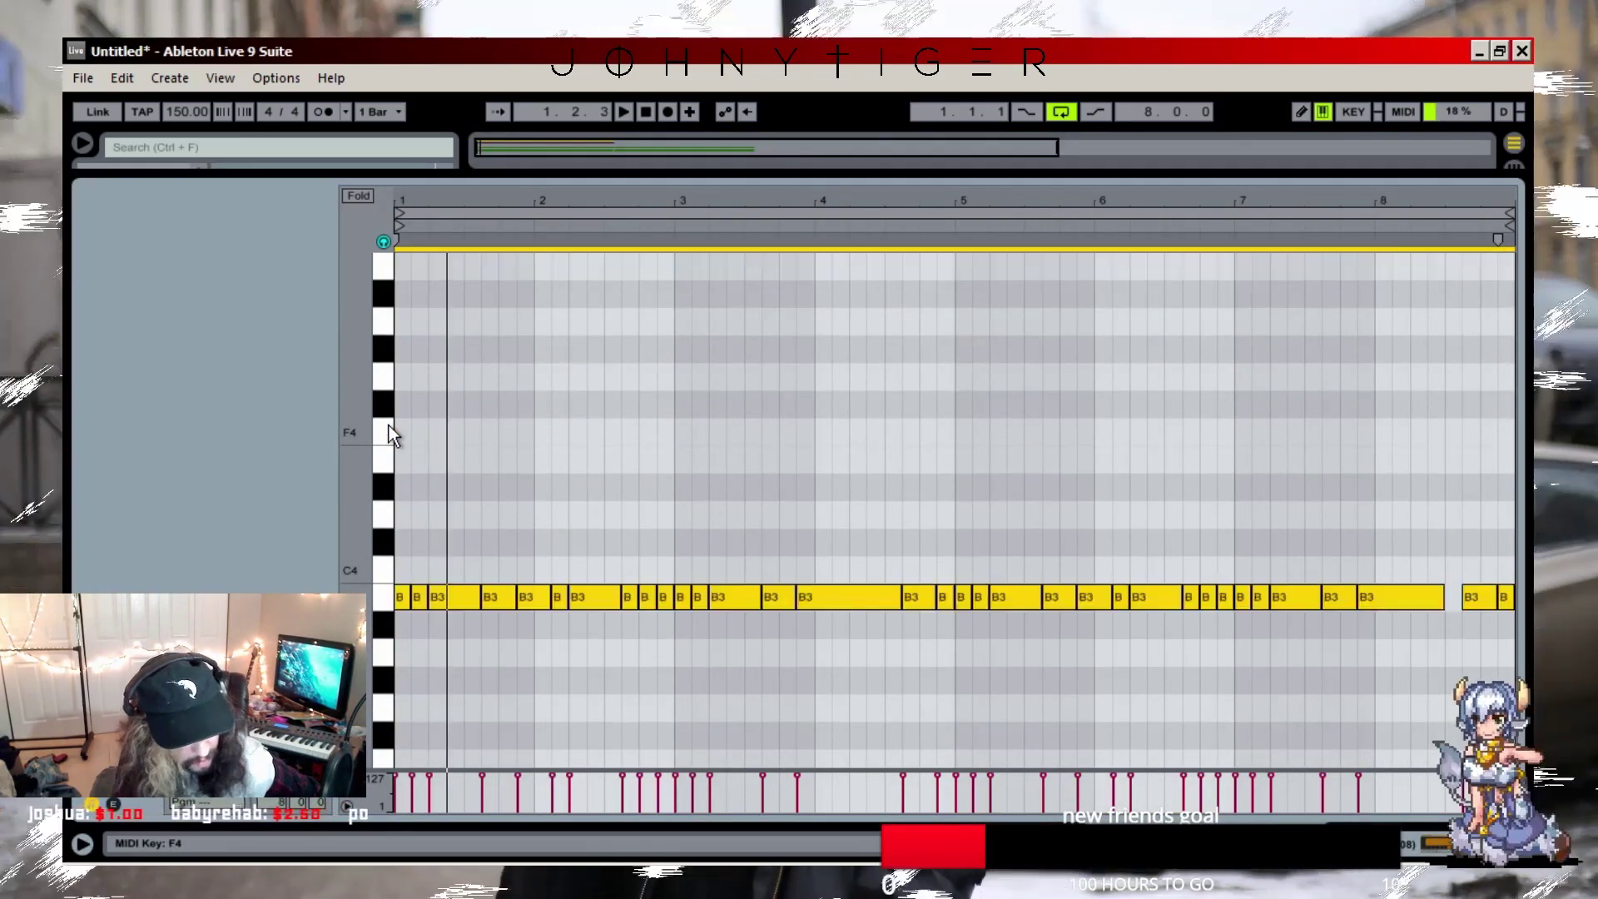
{"action": "key", "text": "space"}
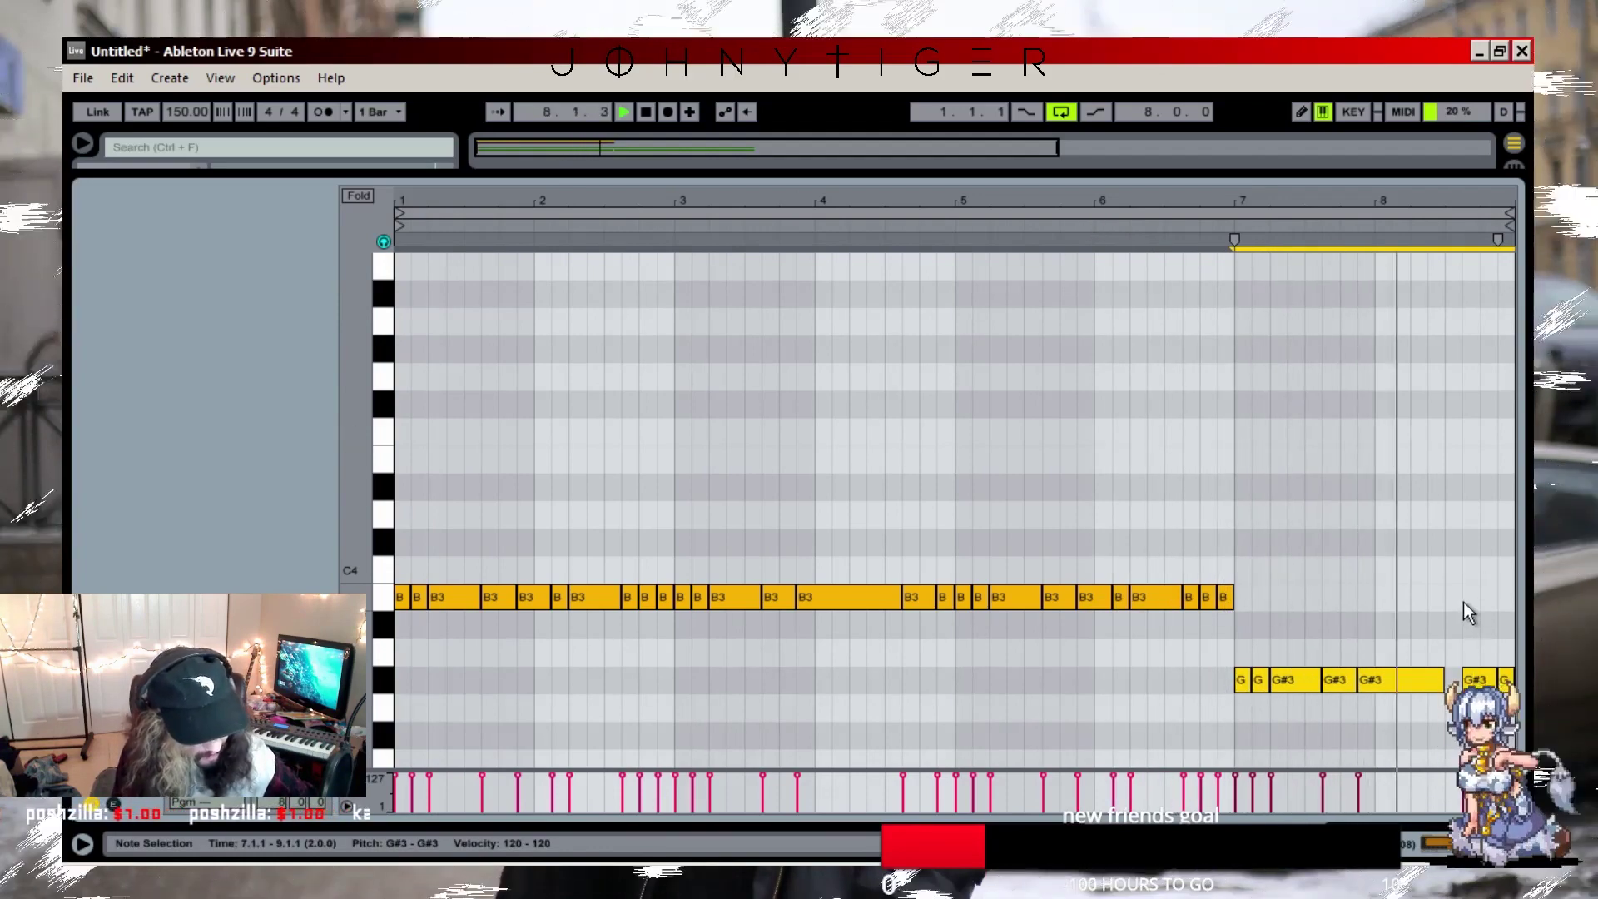
- Raise the last two 808 notes, at the end of bar 8, to D4 and play the loop
{"action": "left_click_drag", "start_coordinate": [1476, 646], "coordinate": [1505, 684]}
{"action": "key", "text": "space"}
{"action": "key", "text": "Up"}
{"action": "key", "text": "Up"}
{"action": "key", "text": "Up"}
{"action": "key", "text": "Up"}
{"action": "key", "text": "Up"}
{"action": "key", "text": "Up"}
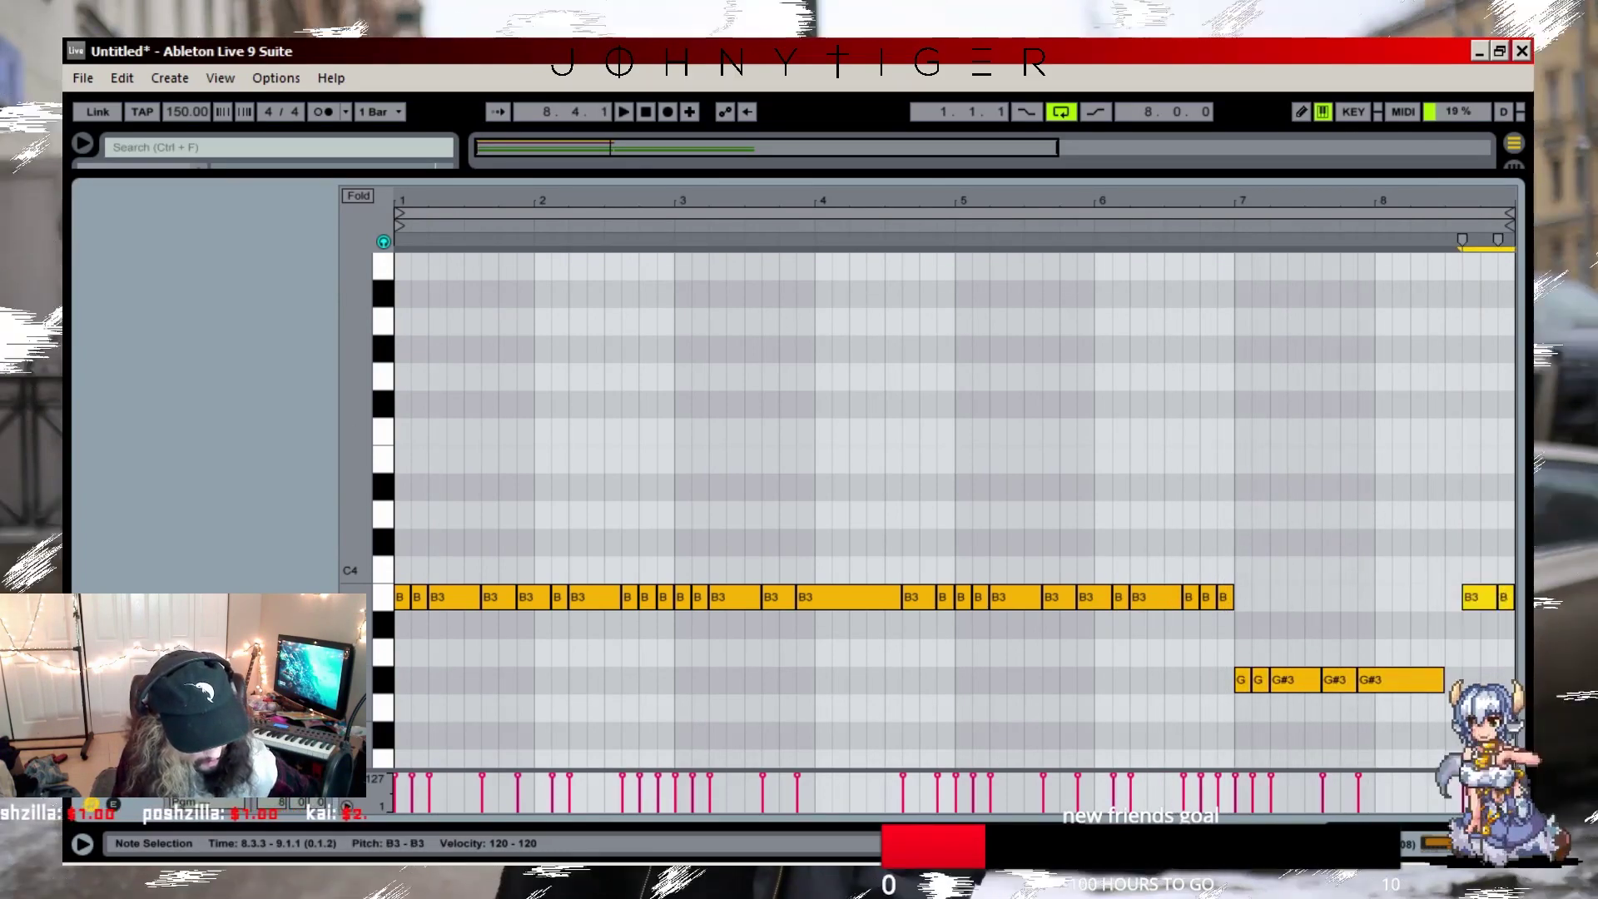
{"action": "key", "text": "space"}
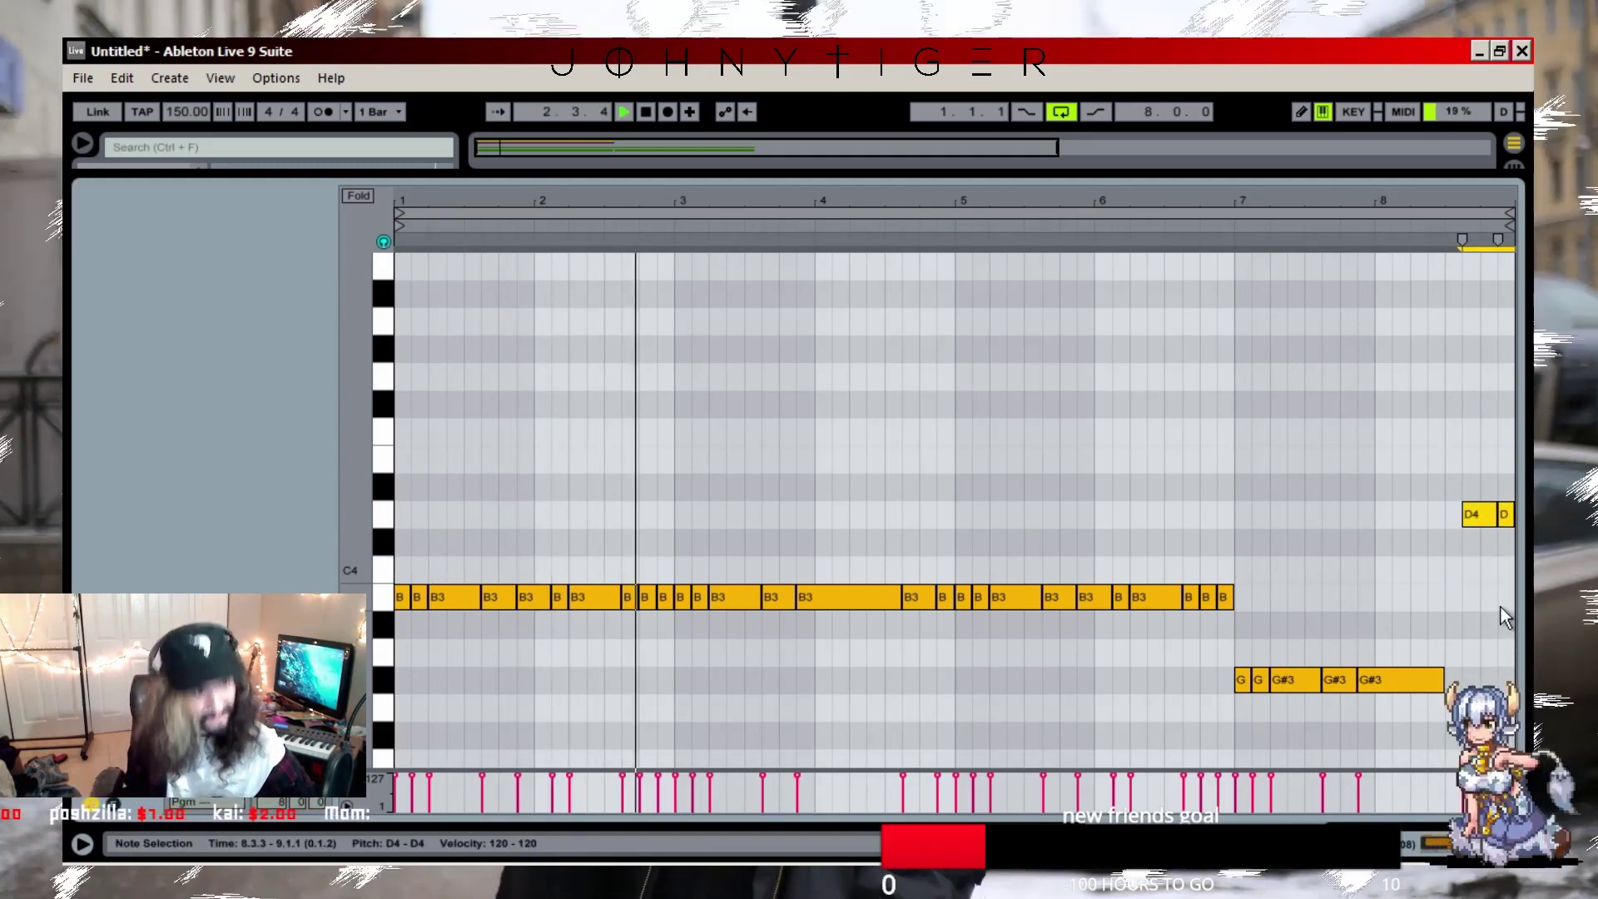
- Show the Session mixer and toggle solo on the GTR group to check it against the other tracks
{"action": "left_click", "coordinate": [1515, 845]}
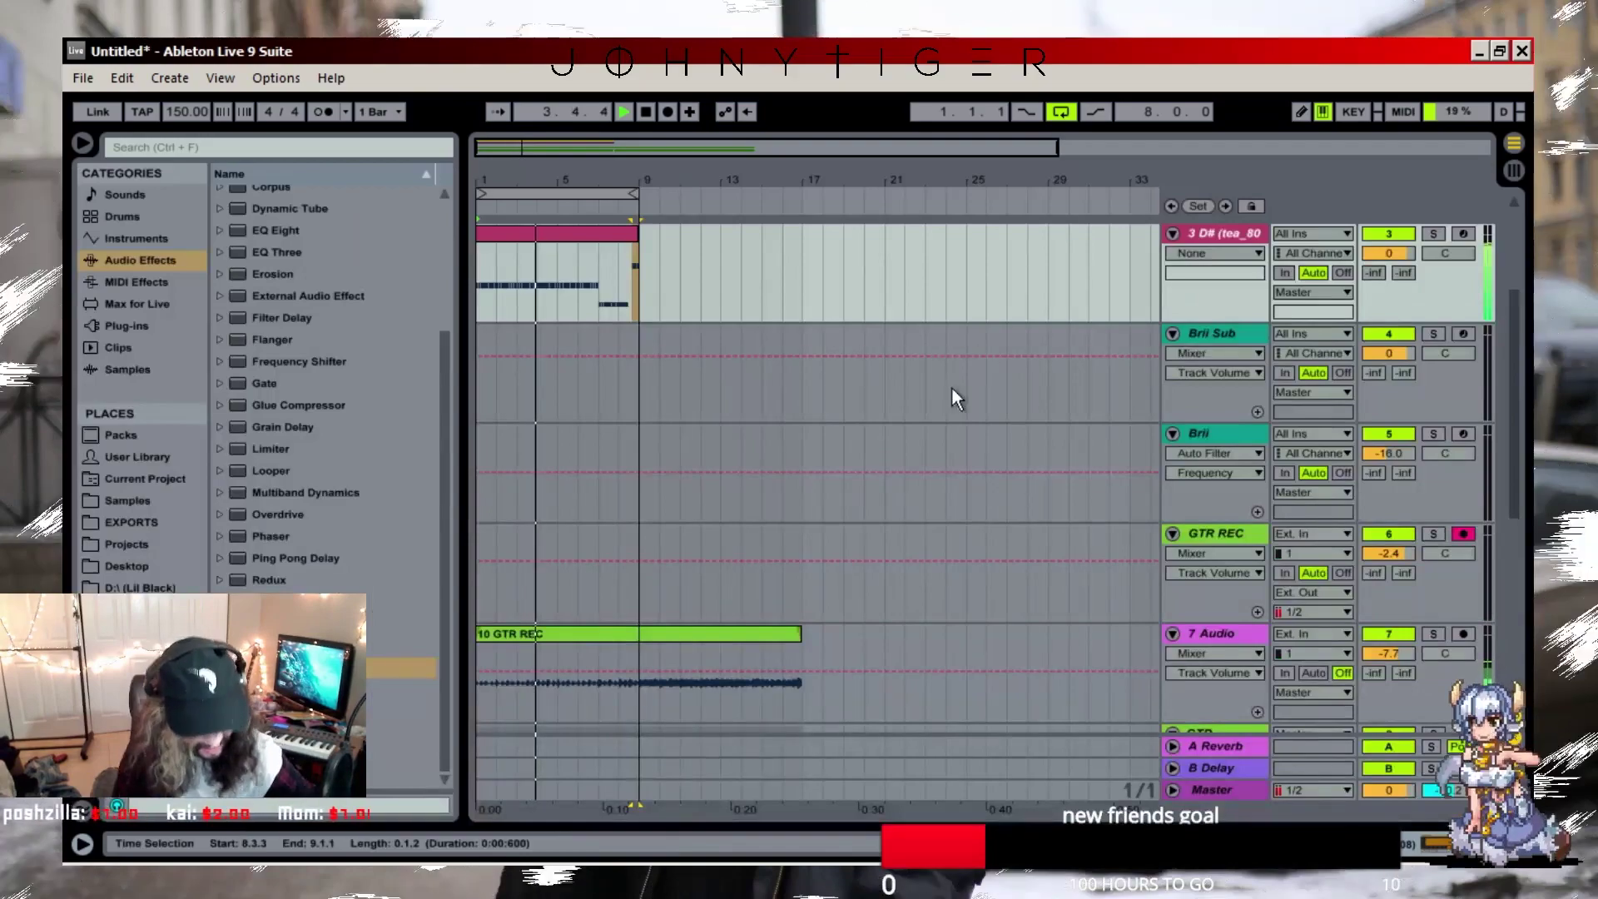
{"action": "scroll", "coordinate": [916, 390], "scroll_direction": "down", "scroll_amount": 6}
{"action": "key", "text": "Tab"}
{"action": "left_click", "coordinate": [610, 763]}
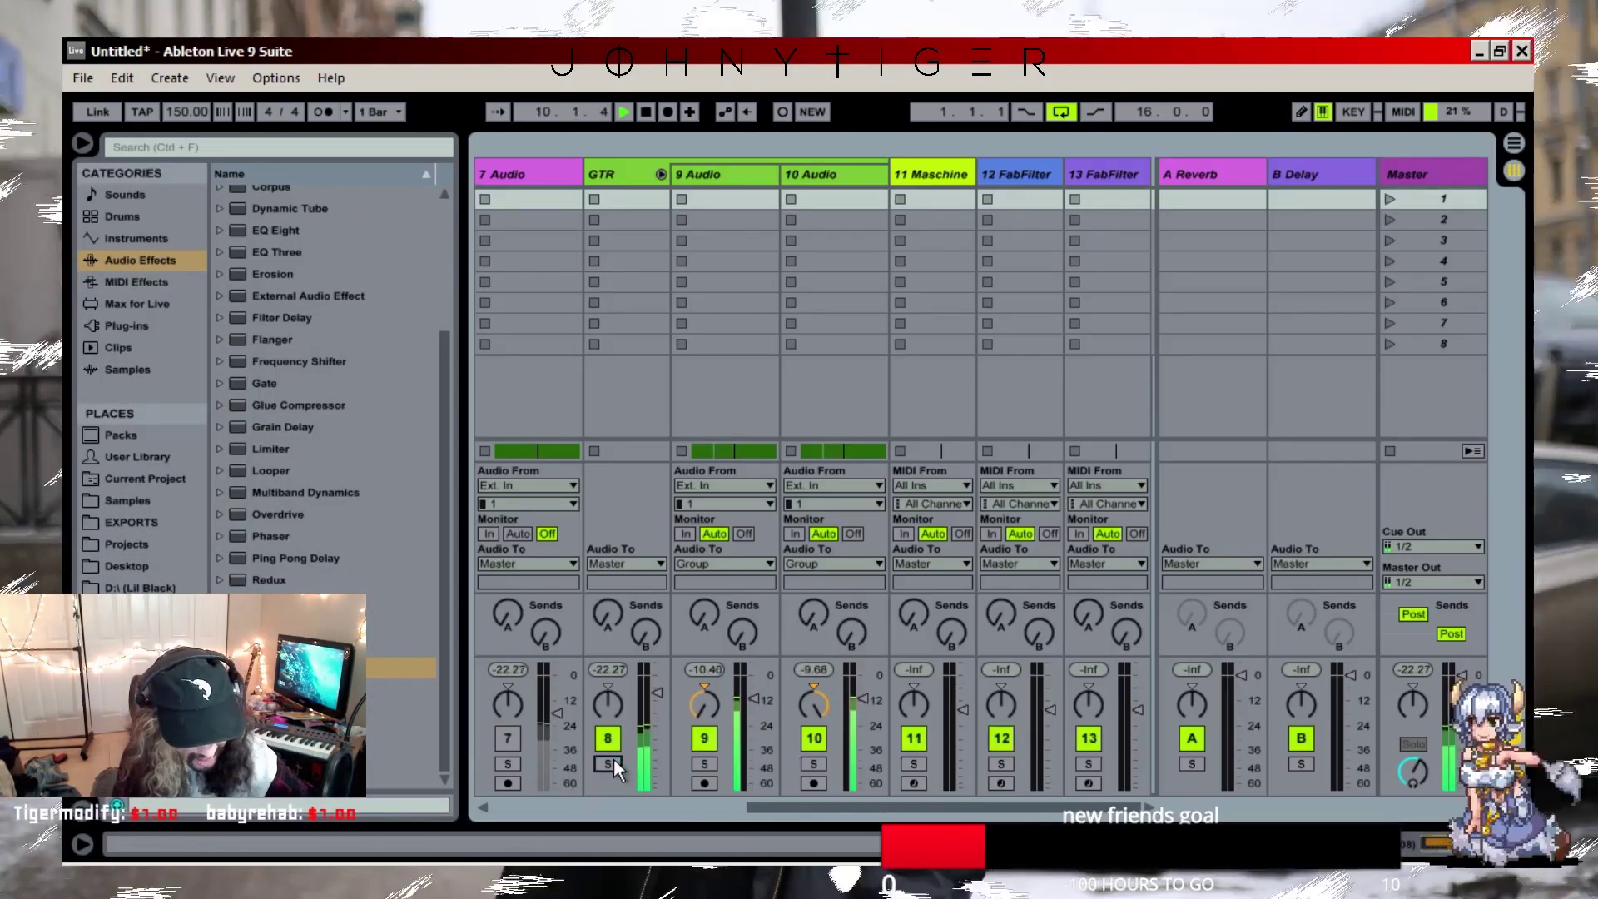
{"action": "left_click_drag", "start_coordinate": [851, 809], "coordinate": [575, 803]}
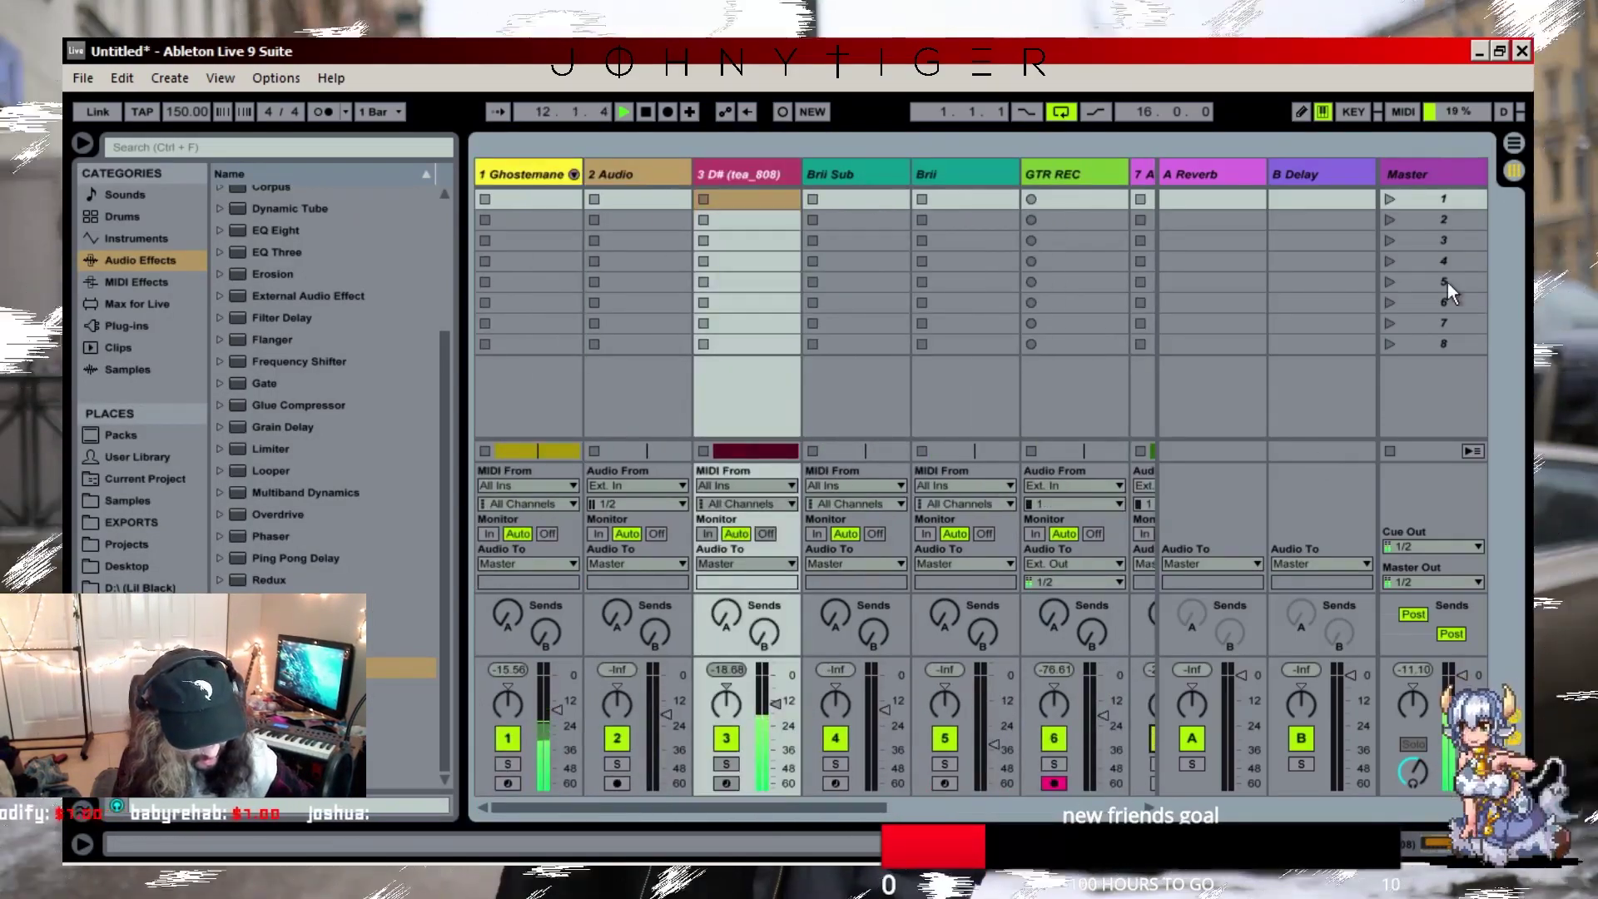
- Load the JohnyTiger Mastering .adg rack onto the Master track and close the Ozone 5 window
{"action": "double_click", "coordinate": [1419, 175]}
{"action": "left_click", "coordinate": [139, 261]}
{"action": "left_click", "coordinate": [221, 217]}
{"action": "key", "text": "space"}
{"action": "scroll", "coordinate": [337, 518], "scroll_direction": "down", "scroll_amount": 3}
{"action": "double_click", "coordinate": [357, 384]}
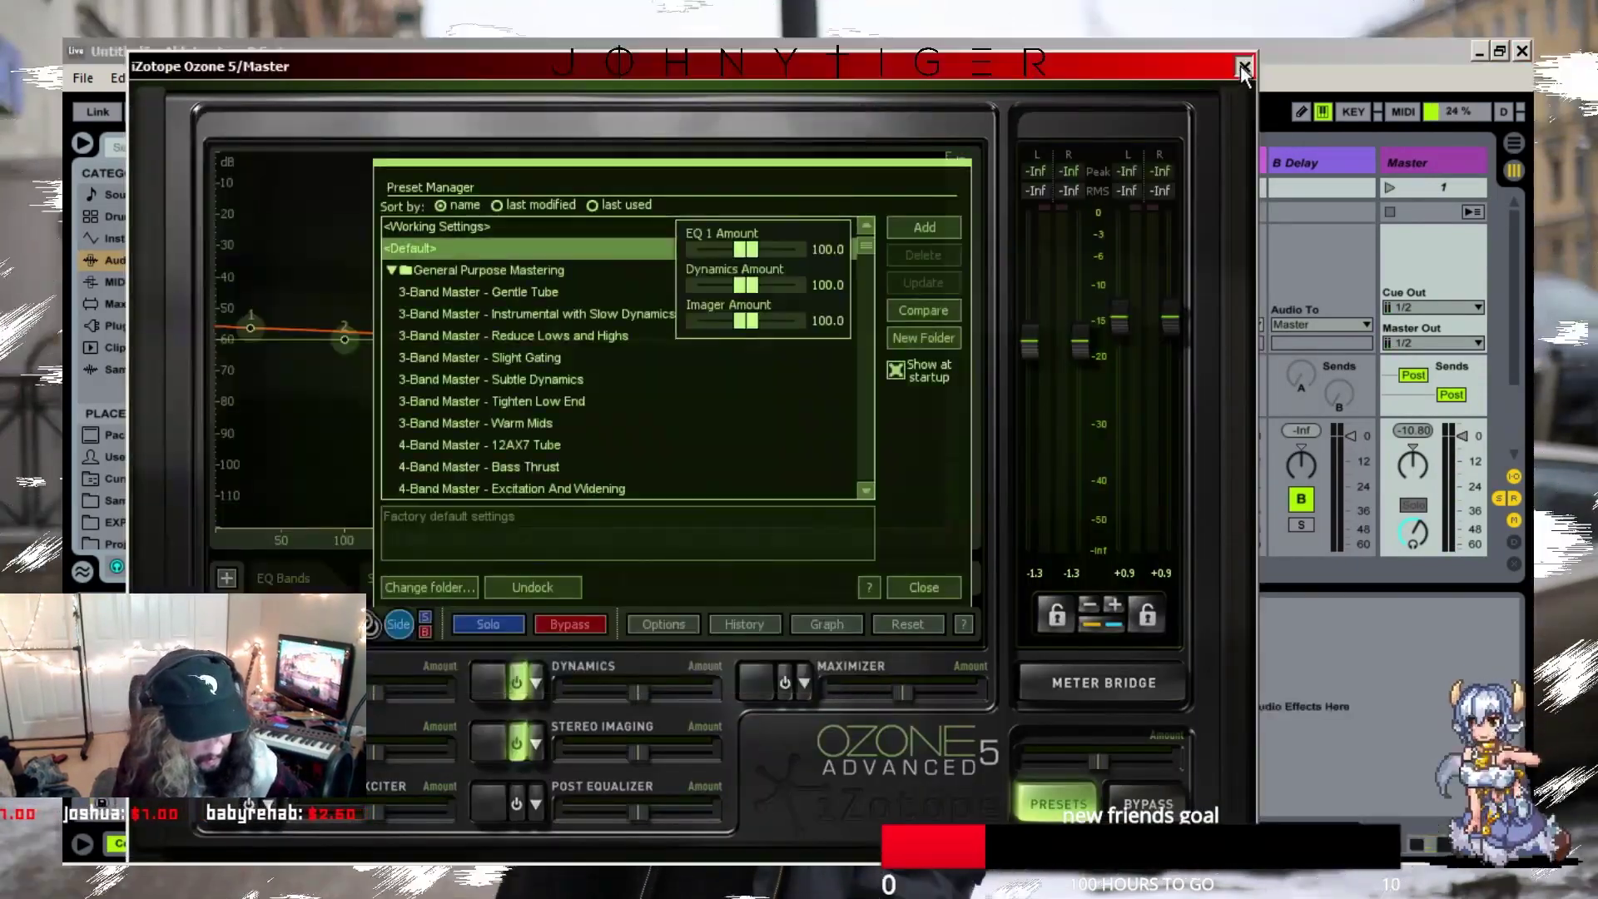
{"action": "left_click", "coordinate": [1244, 67]}
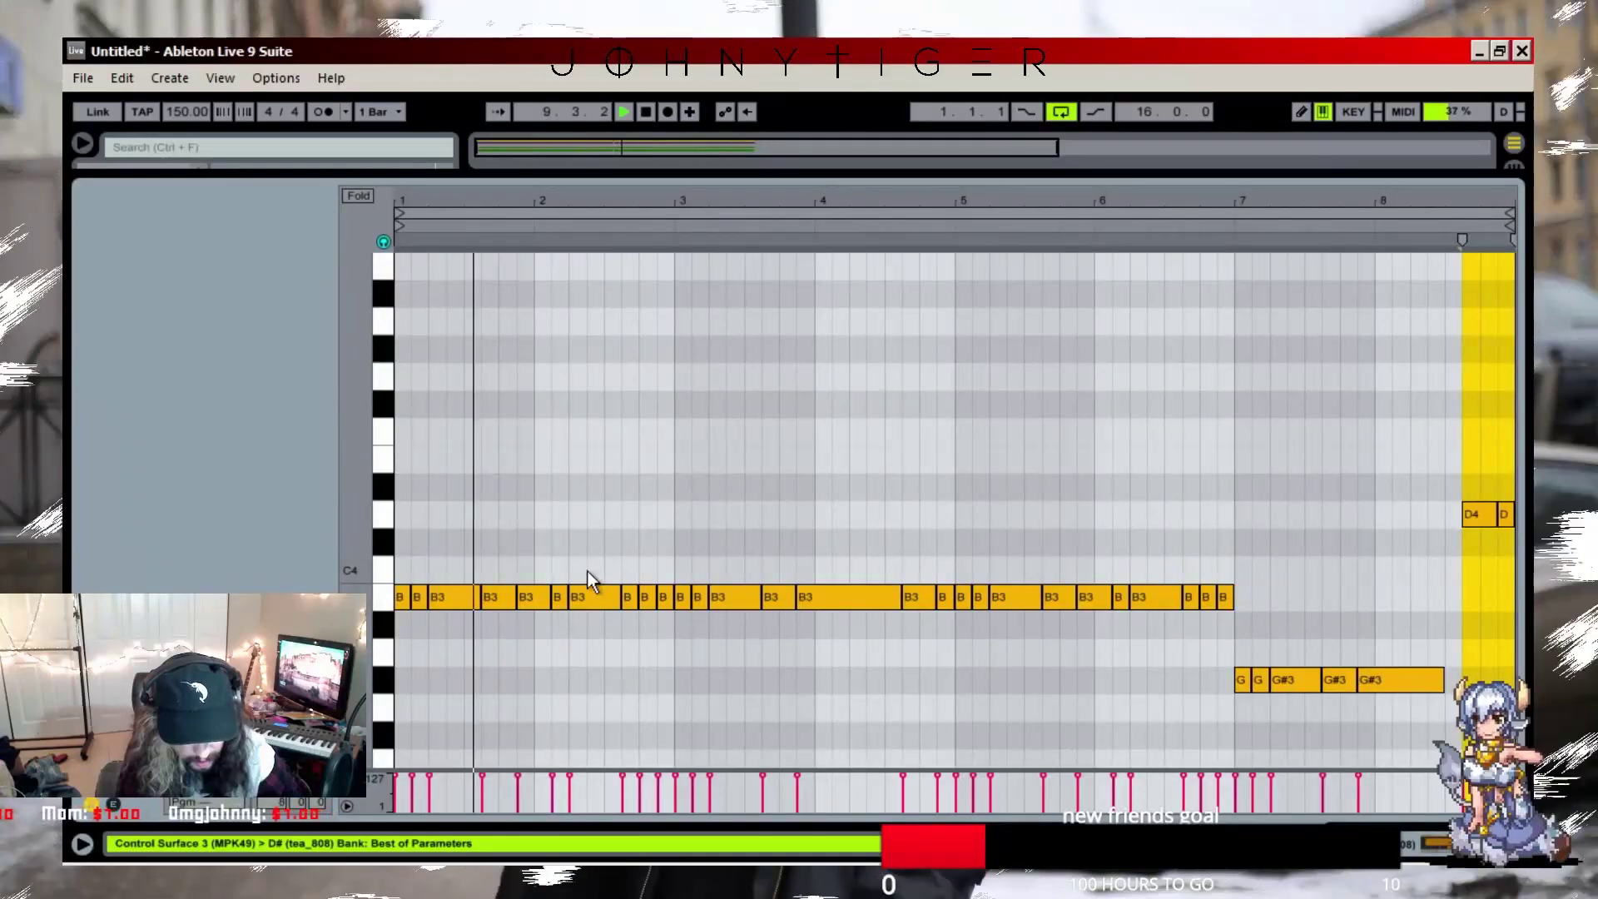
- Raise the 808 notes from 1.4.3 to 3.1.1 to D4 and audition them
{"action": "key", "text": "space"}
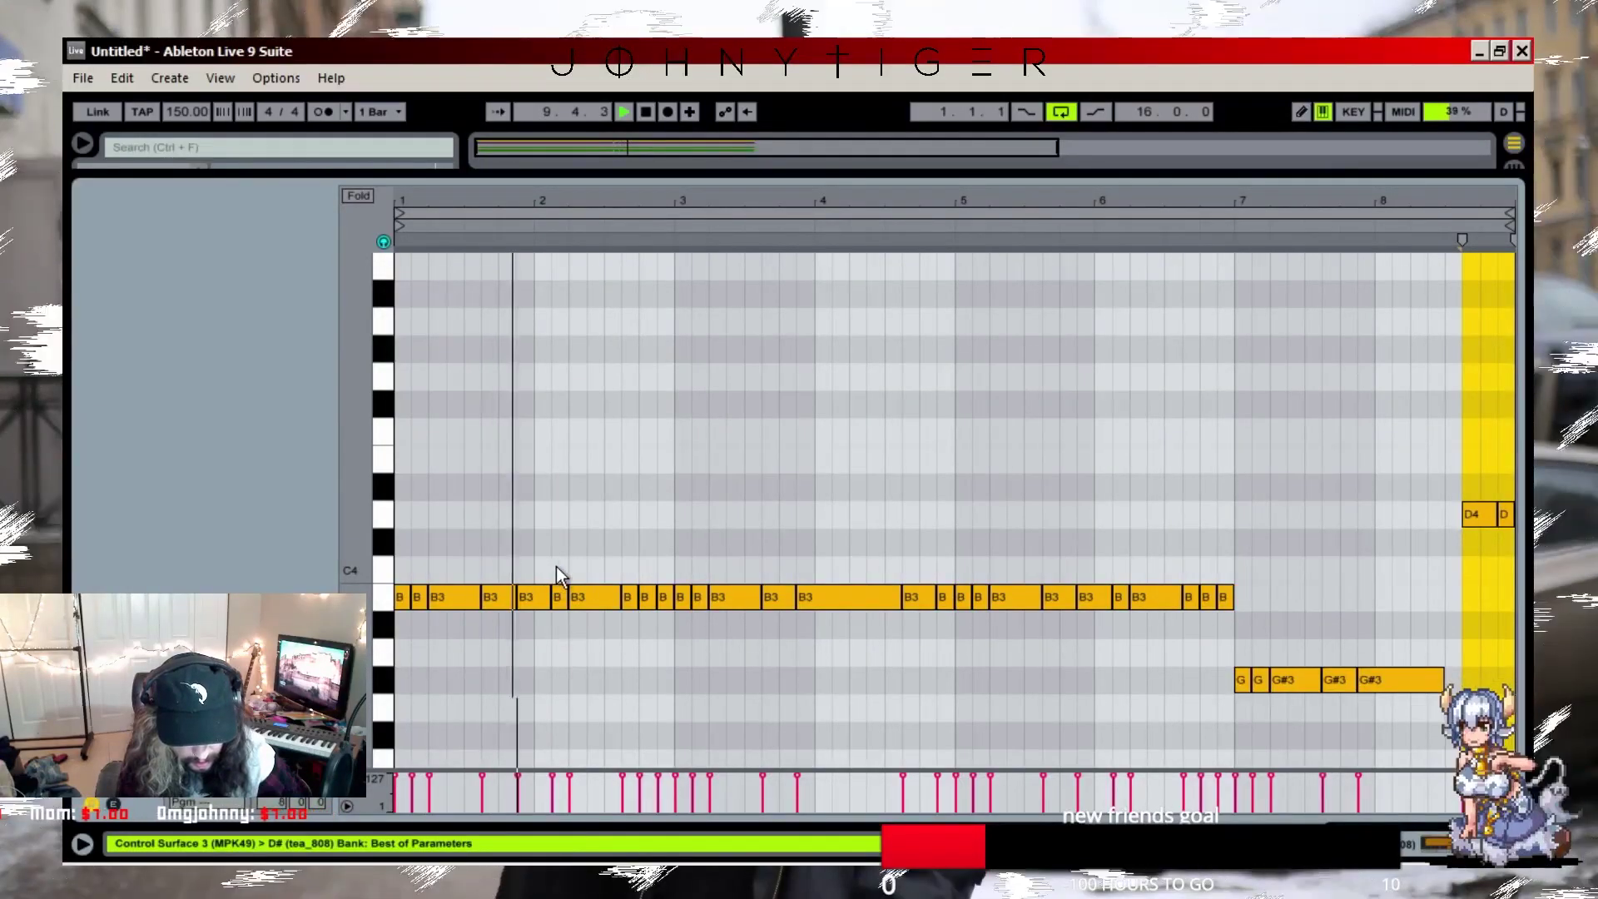
{"action": "left_click_drag", "start_coordinate": [537, 565], "coordinate": [665, 634]}
{"action": "key", "text": "Up"}
{"action": "key", "text": "Up"}
{"action": "key", "text": "Up"}
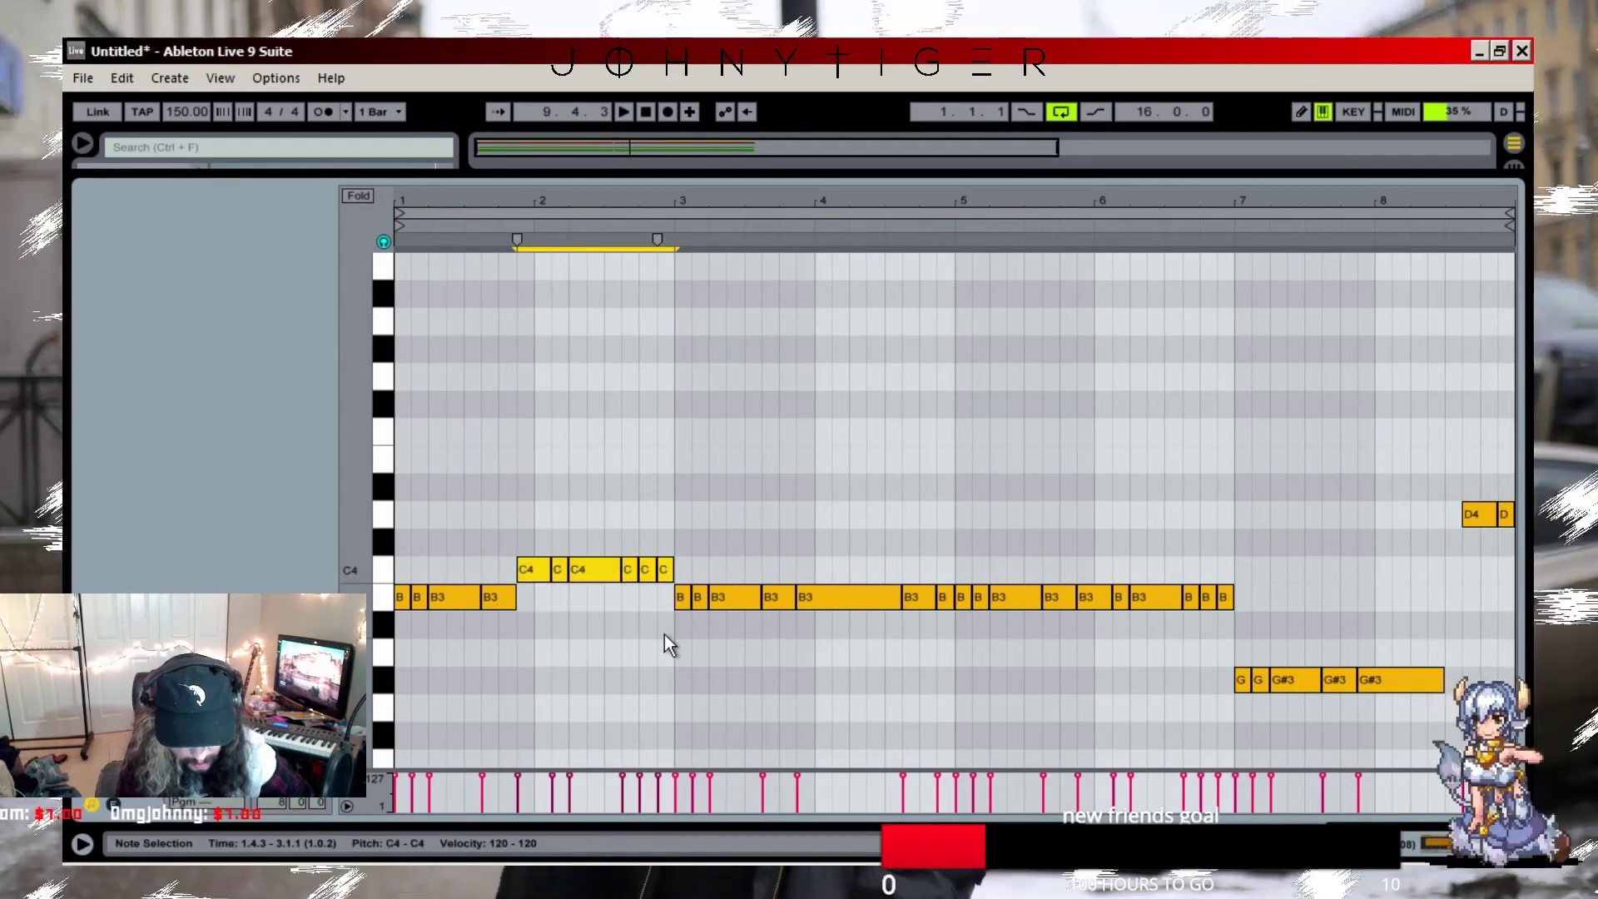
{"action": "key", "text": "space"}
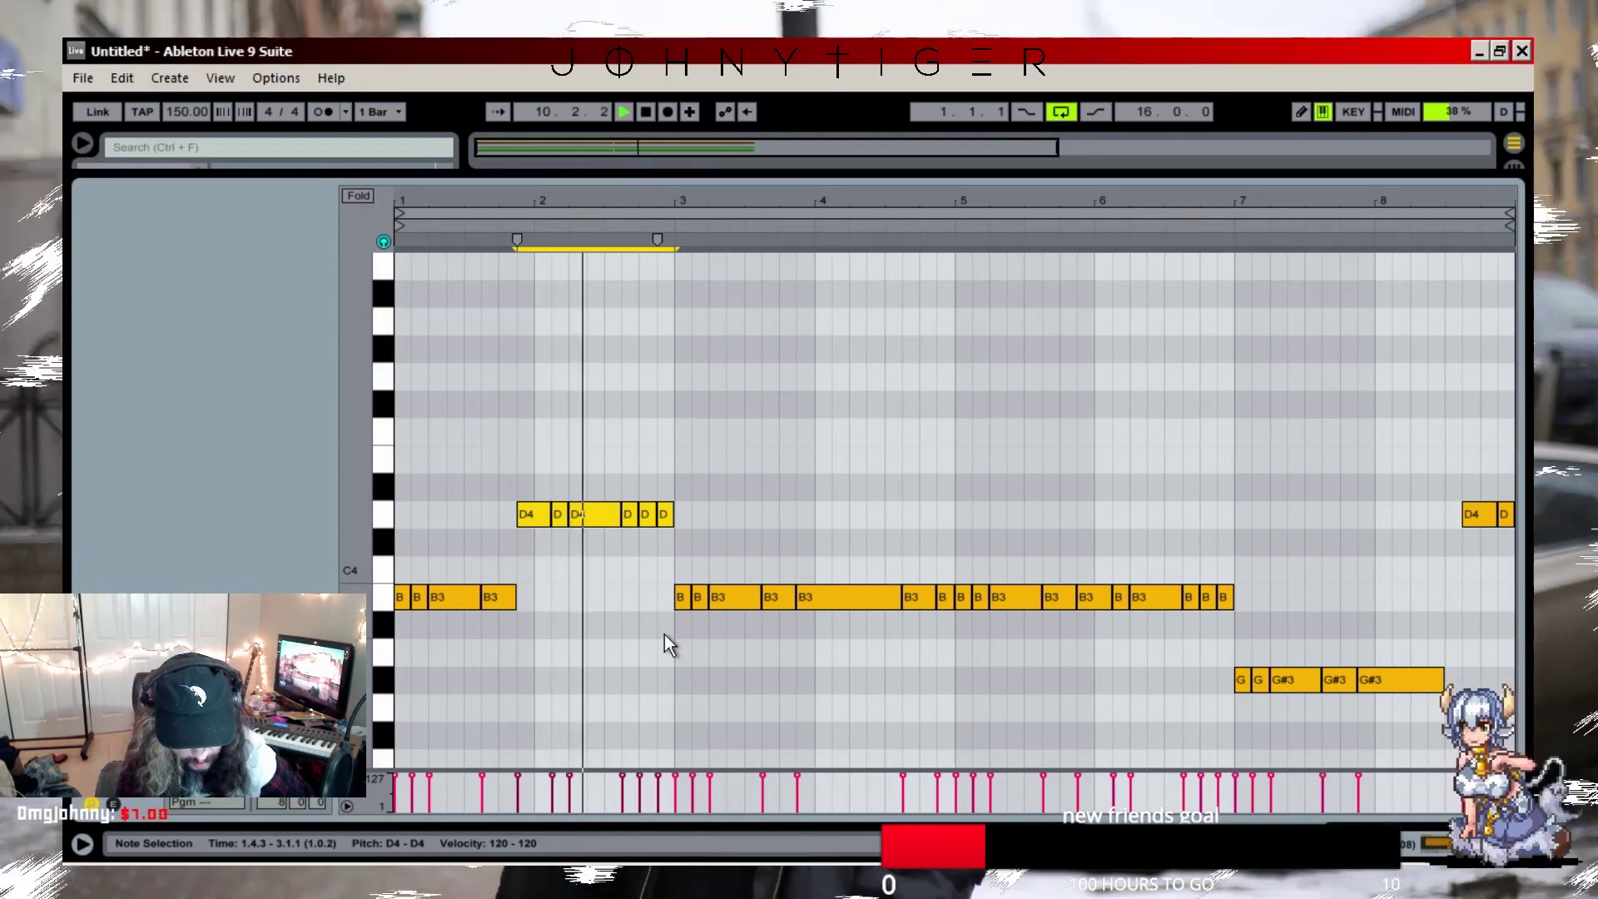
{"action": "key", "text": "space"}
- Lower the 808 notes from 3.1.1 to 4.3.3 to G#3 and listen to the bass line
{"action": "left_click_drag", "start_coordinate": [680, 563], "coordinate": [799, 642]}
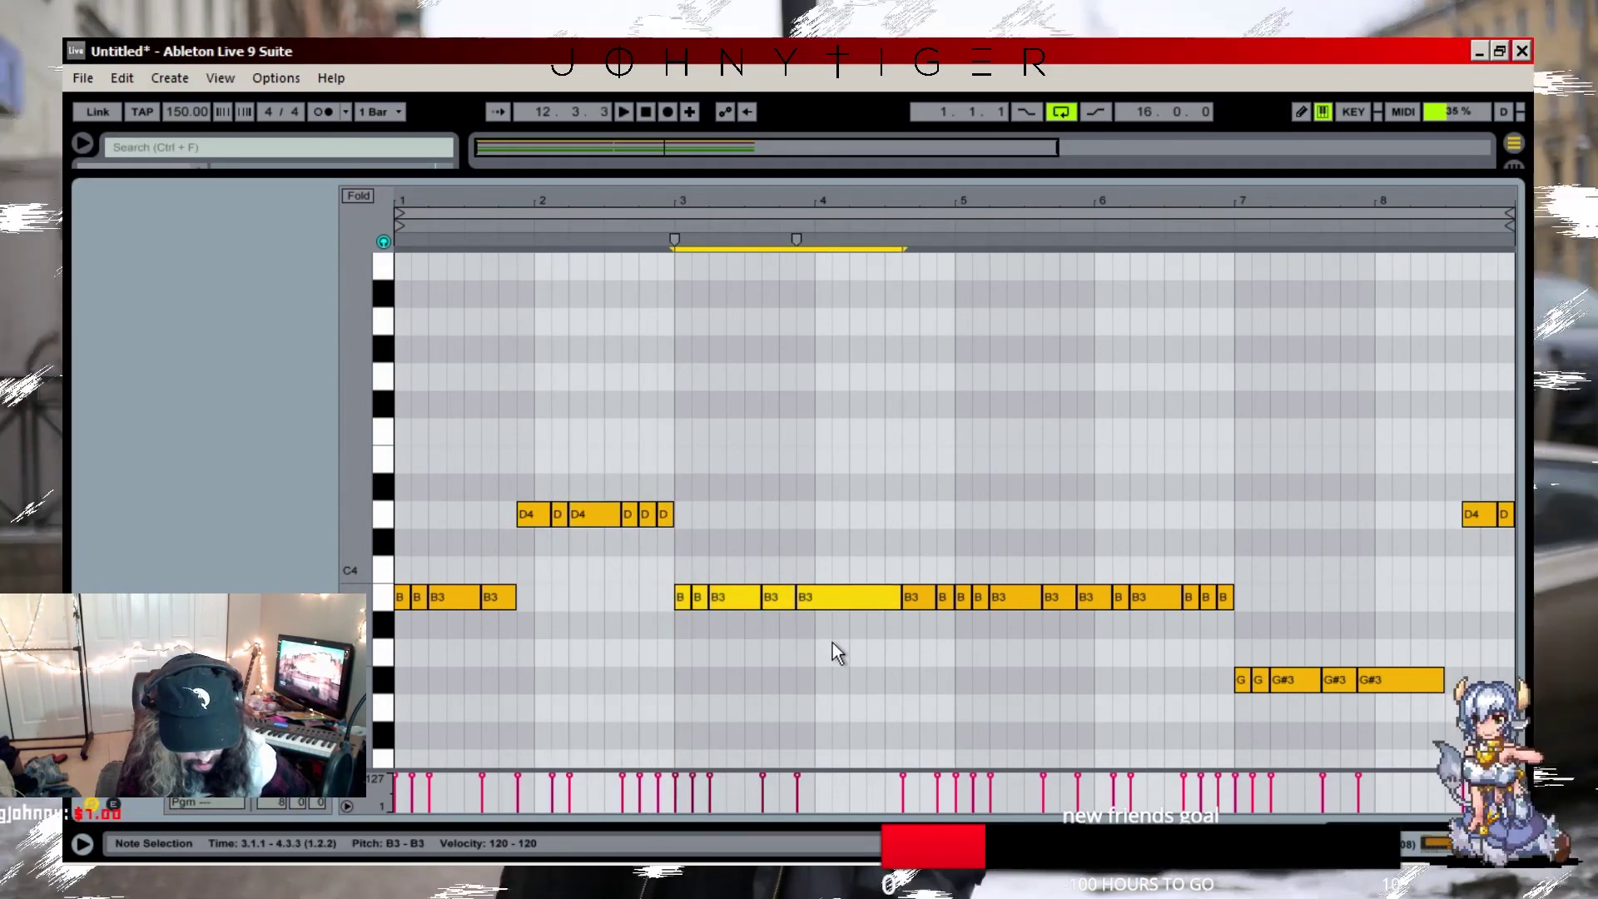
{"action": "key", "text": "Down"}
{"action": "key", "text": "Down"}
{"action": "key", "text": "Down"}
{"action": "key", "text": "space"}
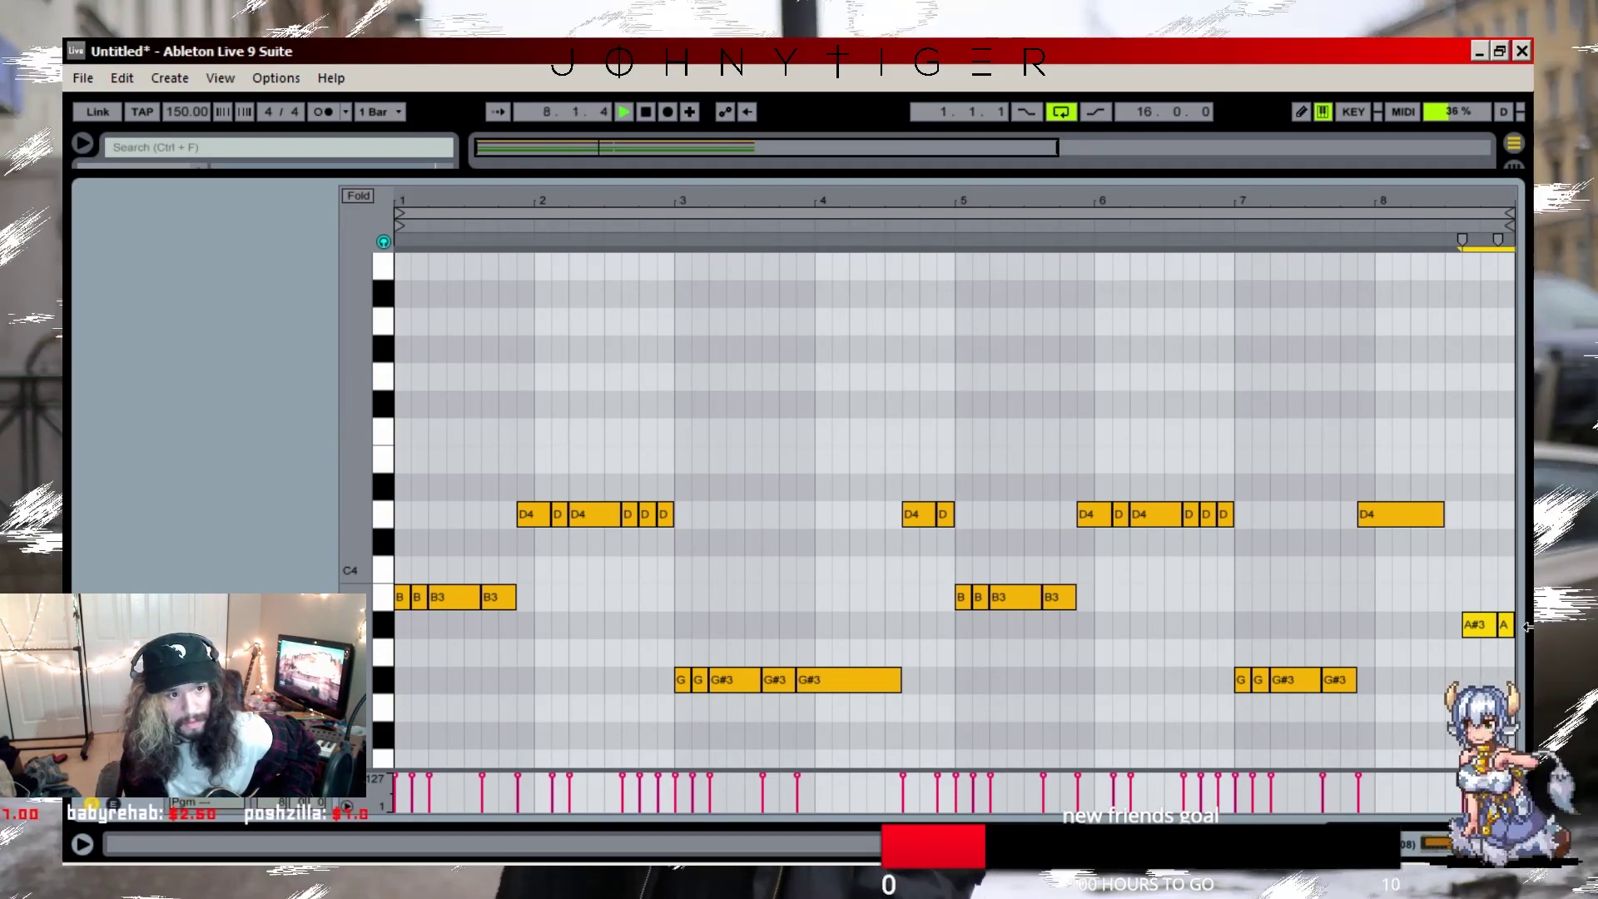
{"action": "key", "text": "space"}
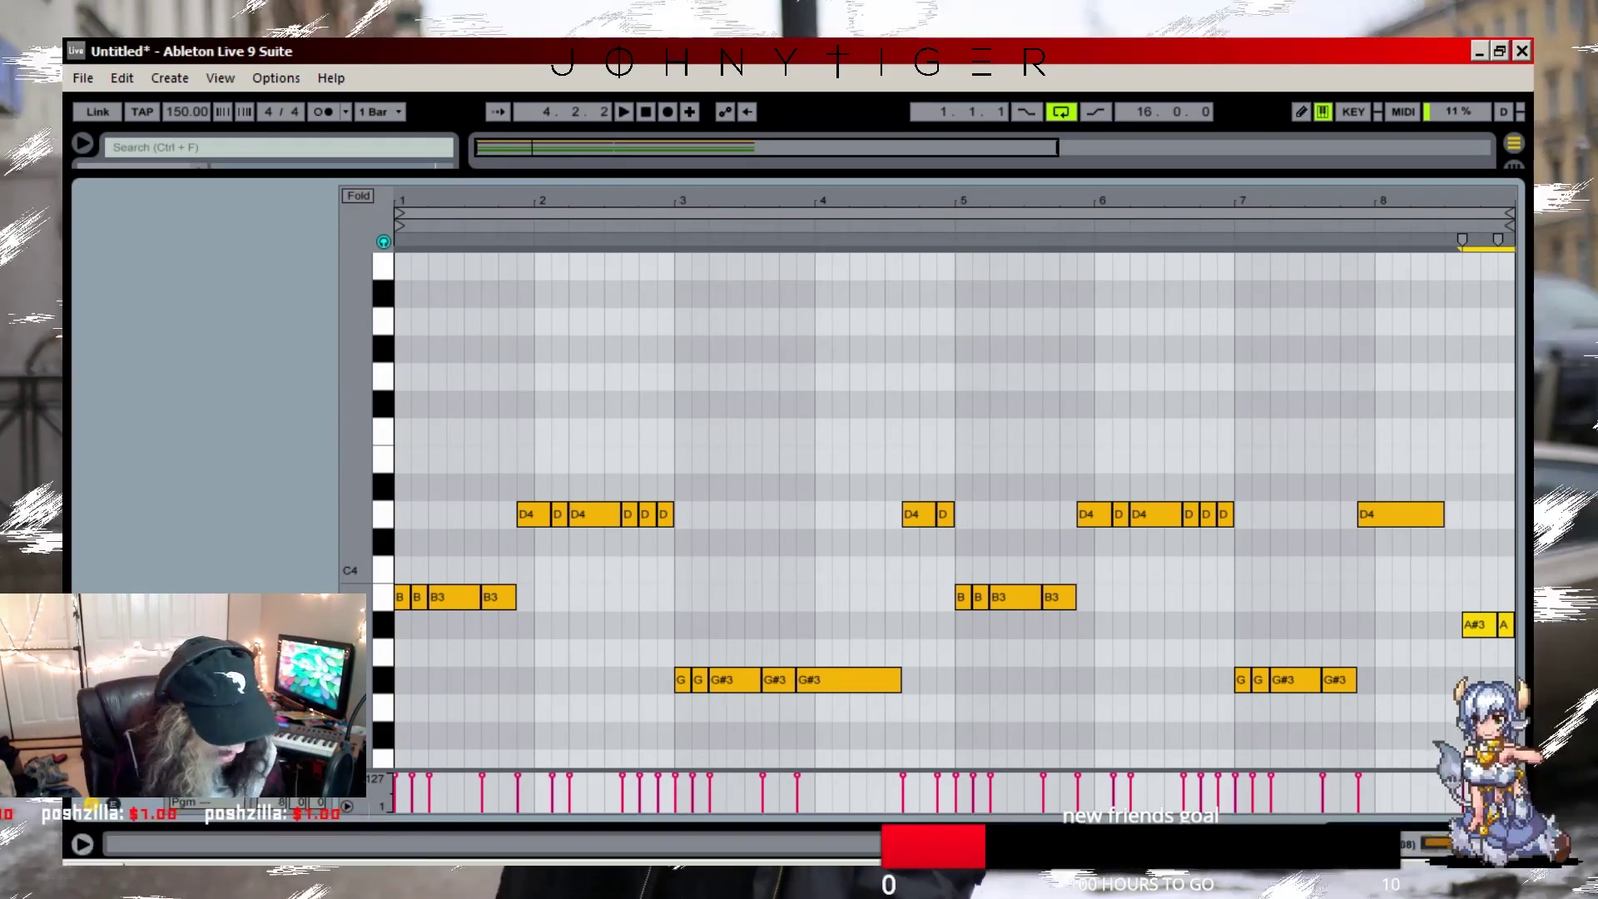
- Return to the arrangement and deactivate the first 10 GTR REC clip on the 7 Audio track
{"action": "left_click", "coordinate": [1520, 844]}
{"action": "scroll", "coordinate": [652, 260], "scroll_direction": "up", "scroll_amount": 3}
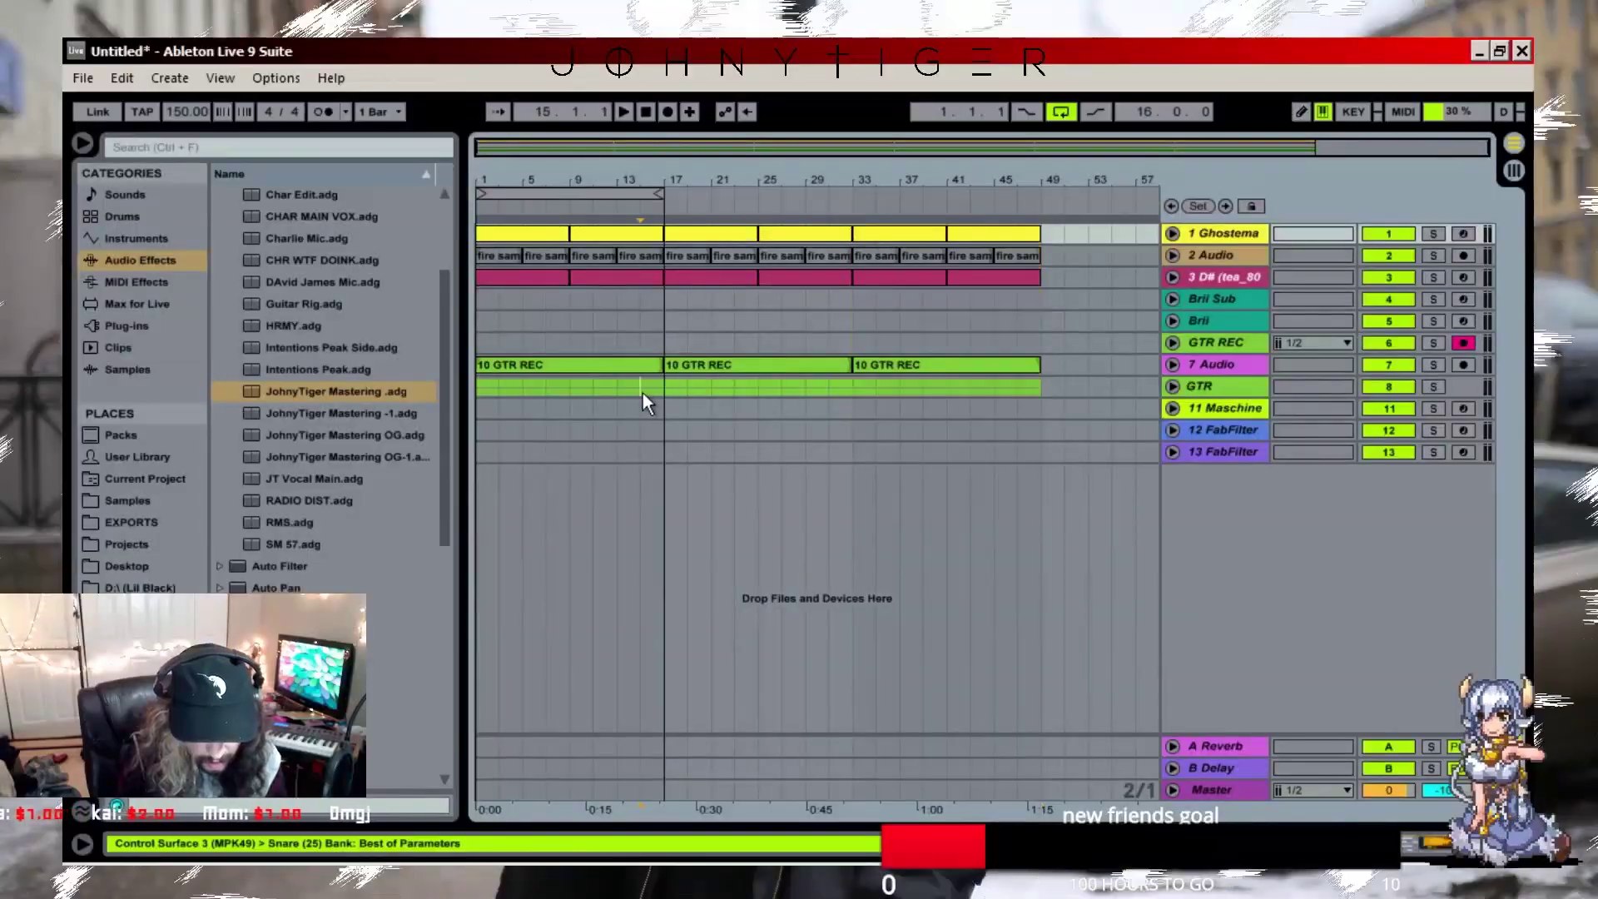
{"action": "left_click", "coordinate": [547, 367]}
{"action": "key", "text": "space"}
{"action": "key", "text": "0"}
- Delete the drum, fire sample and 808 clips from bars 1 to 8 of the arrangement
{"action": "left_click_drag", "start_coordinate": [483, 300], "coordinate": [562, 232]}
{"action": "key", "text": "Delete"}
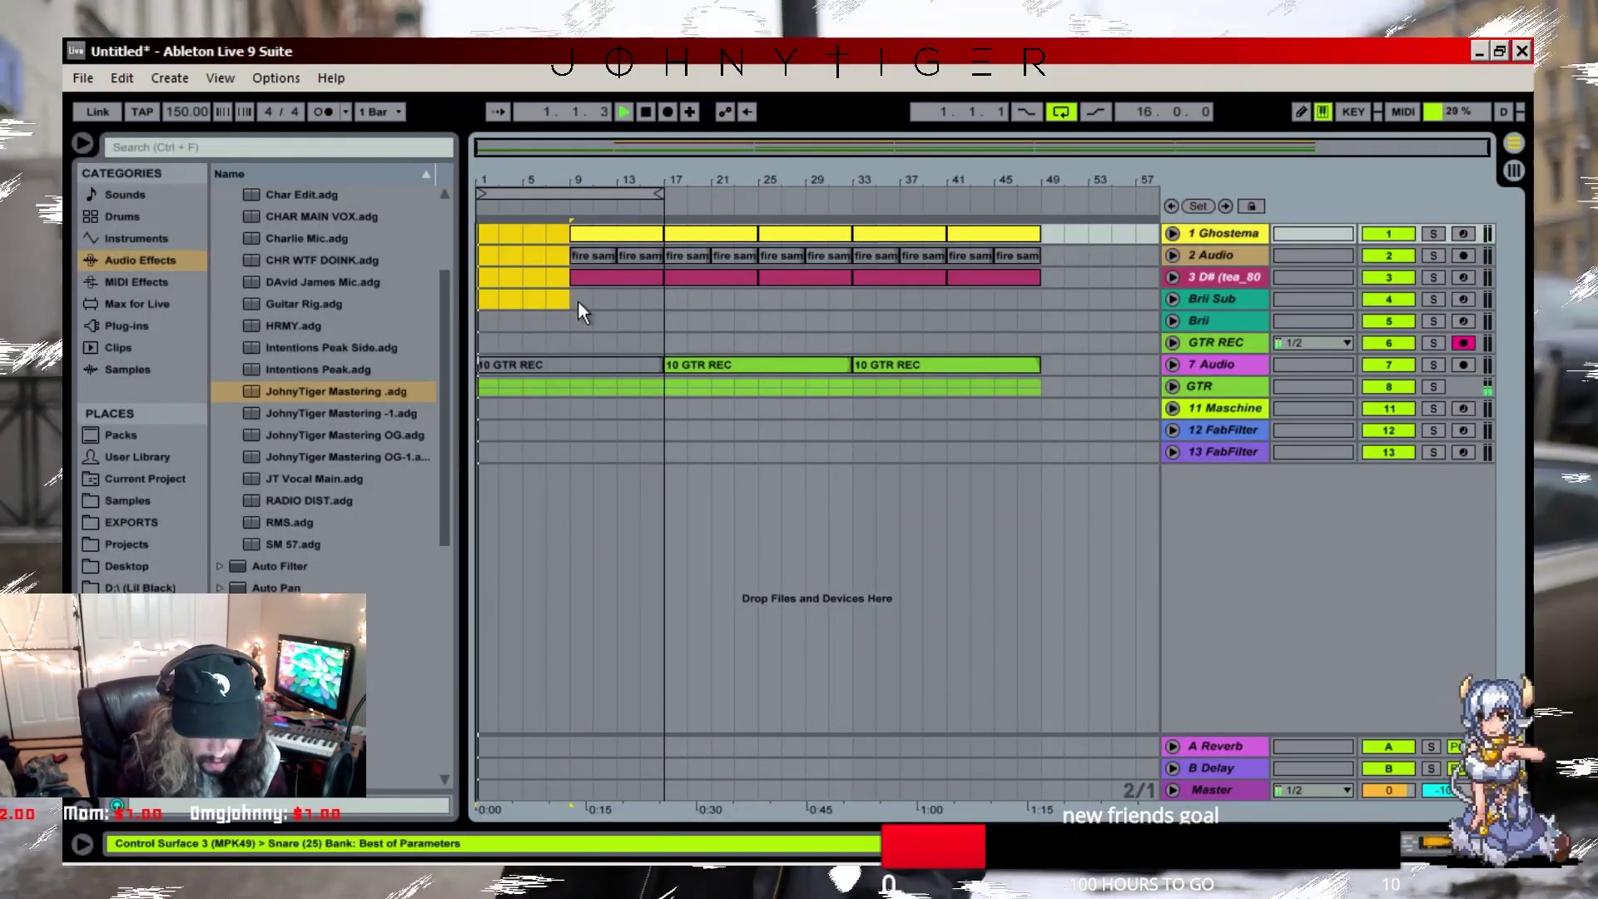
{"action": "left_click_drag", "start_coordinate": [578, 302], "coordinate": [653, 229]}
- Adjust the boosted mid bands in the GTR group's FabFilter Pro-Q 2 and close the plug-in window
{"action": "left_click", "coordinate": [1213, 387]}
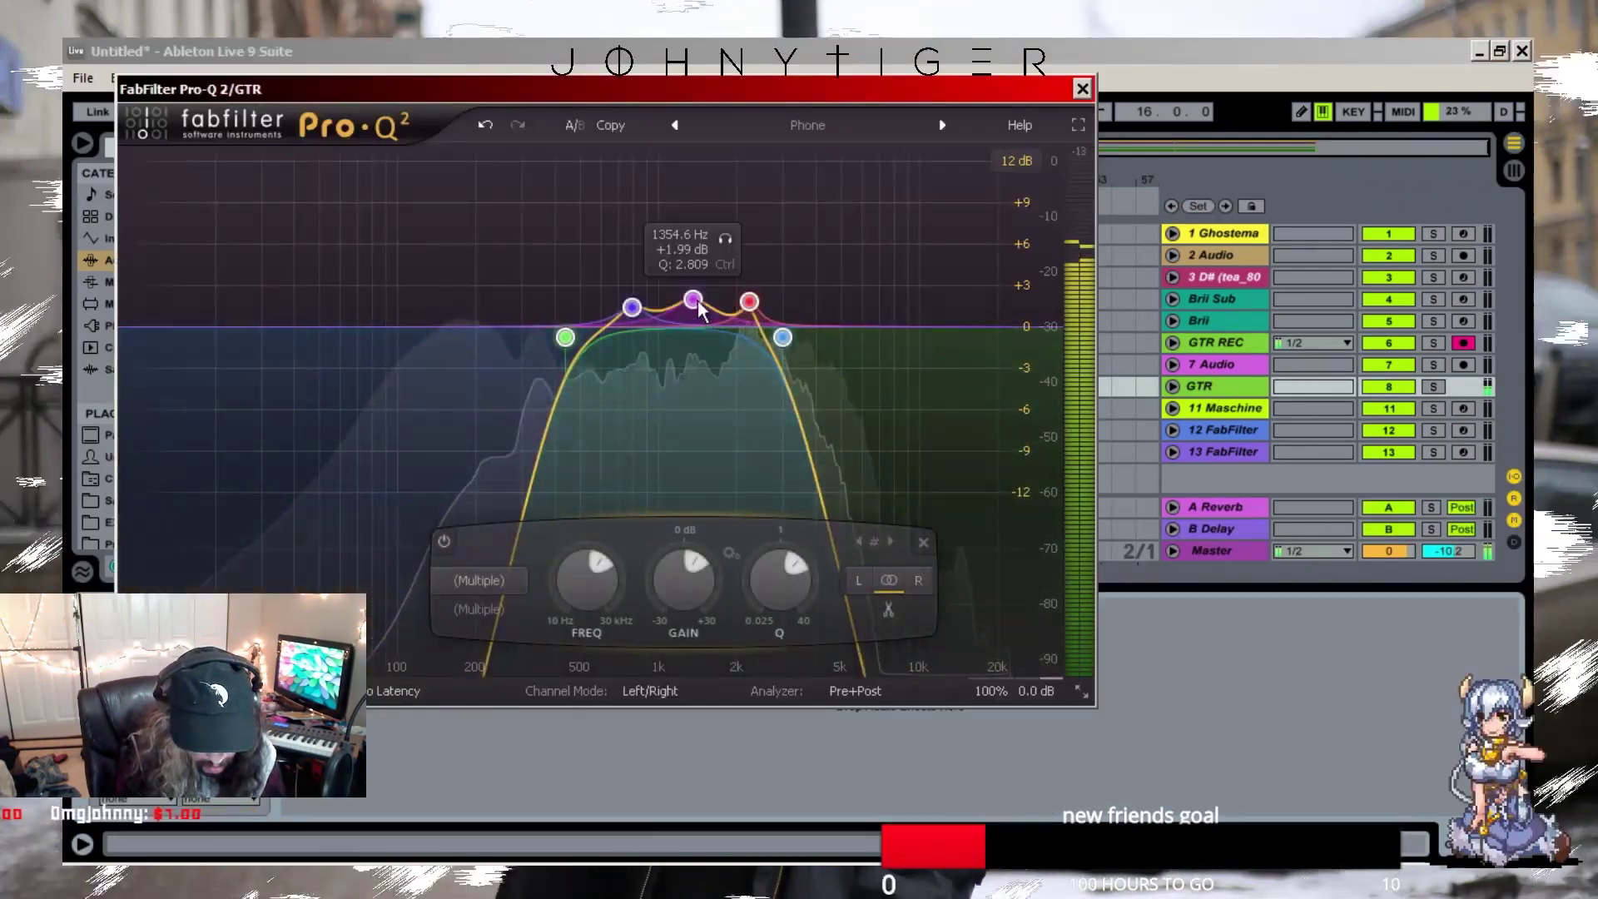
{"action": "left_click_drag", "start_coordinate": [724, 378], "coordinate": [707, 377]}
{"action": "left_click", "coordinate": [1083, 89]}
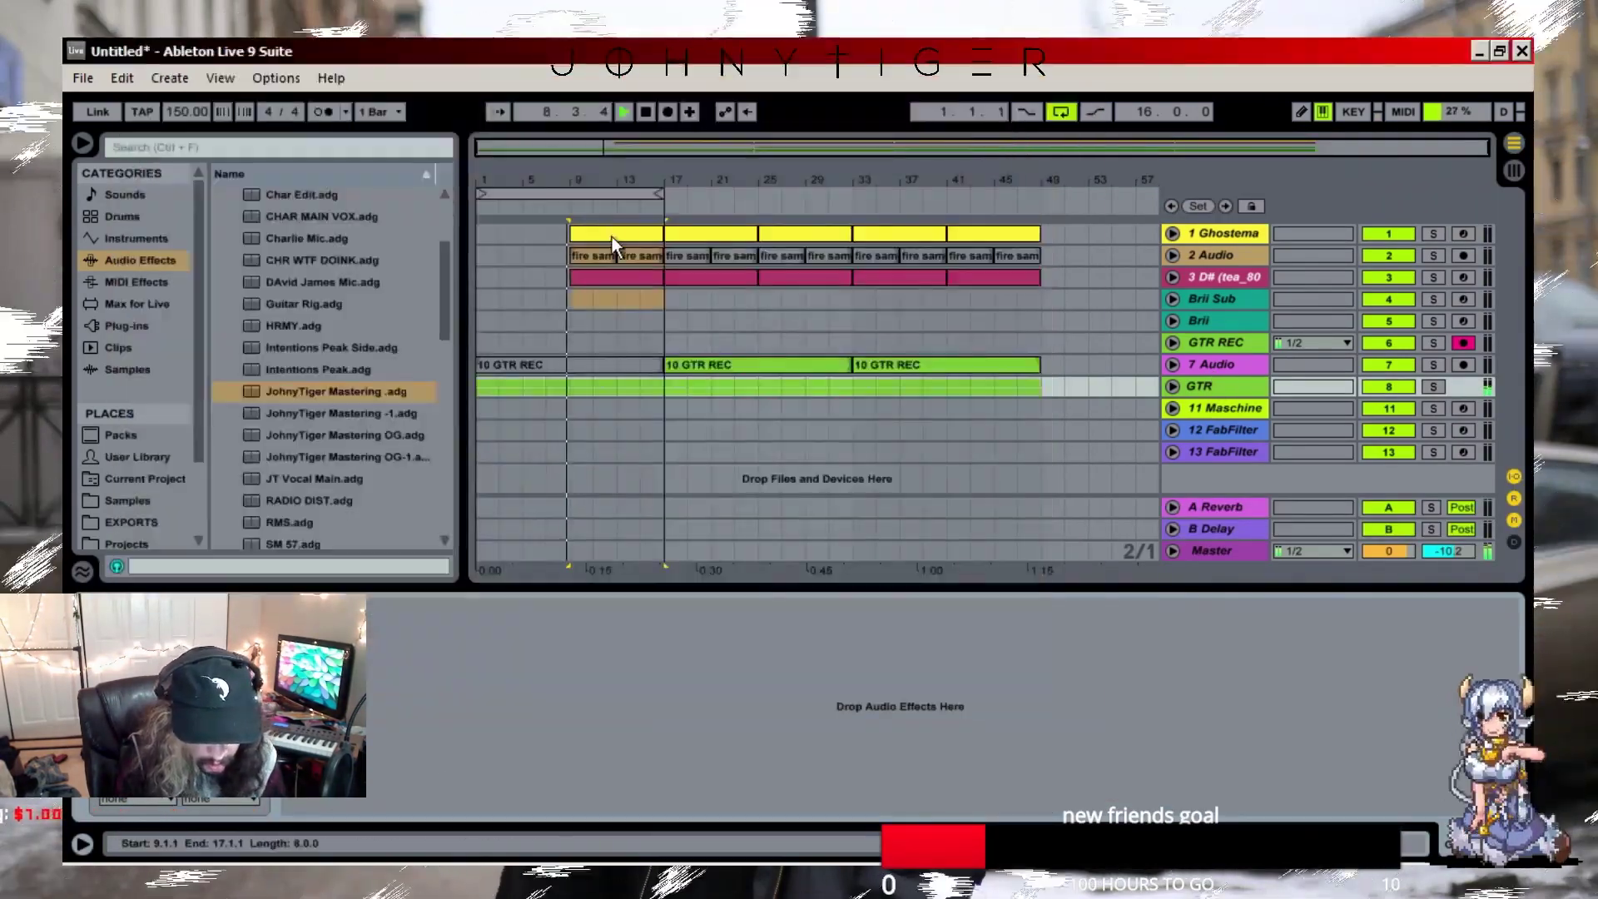
- Delete the 808 clip at bar 9 and deactivate all Kick (7) notes in the drum clip there
{"action": "left_click", "coordinate": [592, 277]}
{"action": "key", "text": "Delete"}
{"action": "double_click", "coordinate": [611, 239]}
{"action": "left_click", "coordinate": [438, 739]}
{"action": "key", "text": "0"}
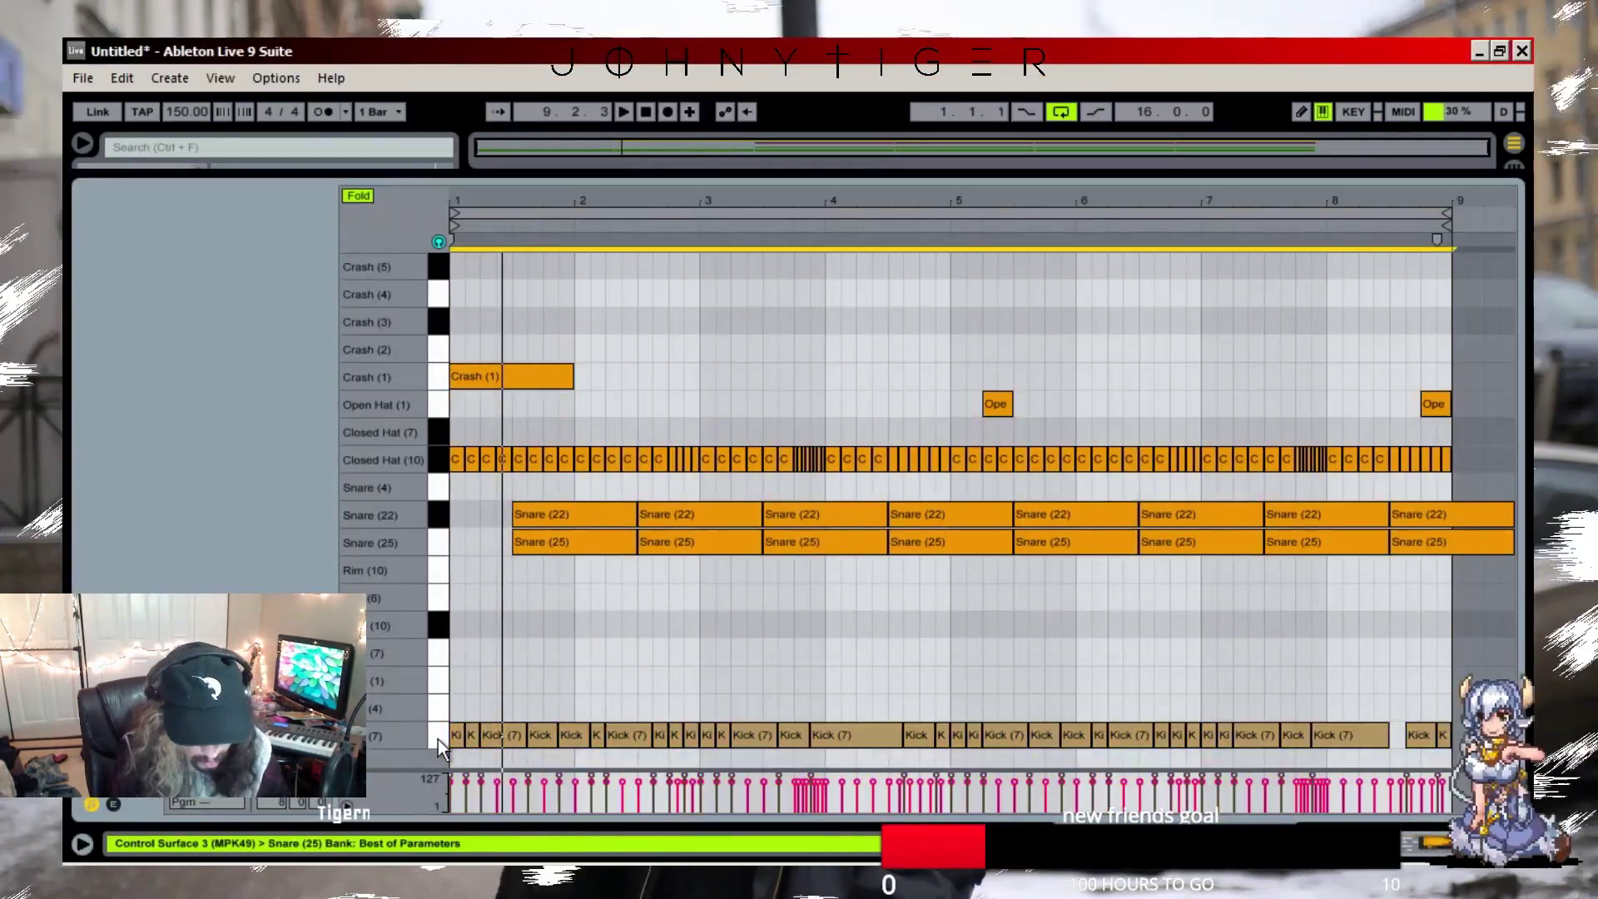
- Delete the first four Snare (22) and Snare (25) hits from the bar 9 drum clip and play it
{"action": "key", "text": "space"}
{"action": "left_click_drag", "start_coordinate": [481, 573], "coordinate": [977, 495]}
{"action": "key", "text": "Delete"}
{"action": "key", "text": "space"}
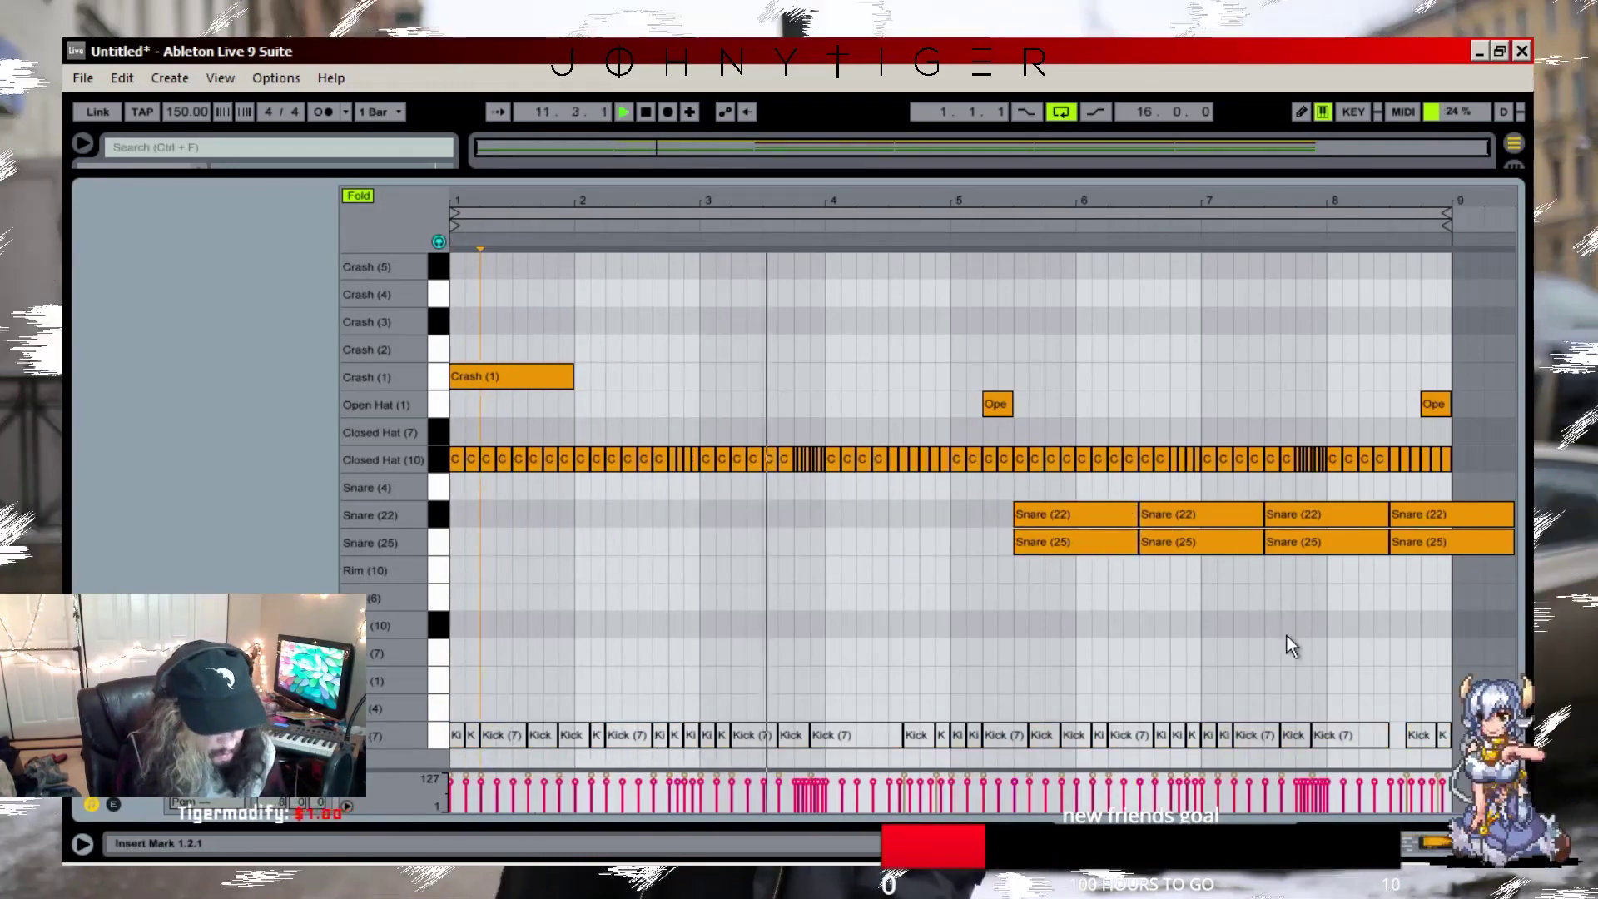
- Reactivate the last three Kick (7) notes of the drum clip and return to the arrangement
{"action": "left_click_drag", "start_coordinate": [1339, 705], "coordinate": [1453, 741]}
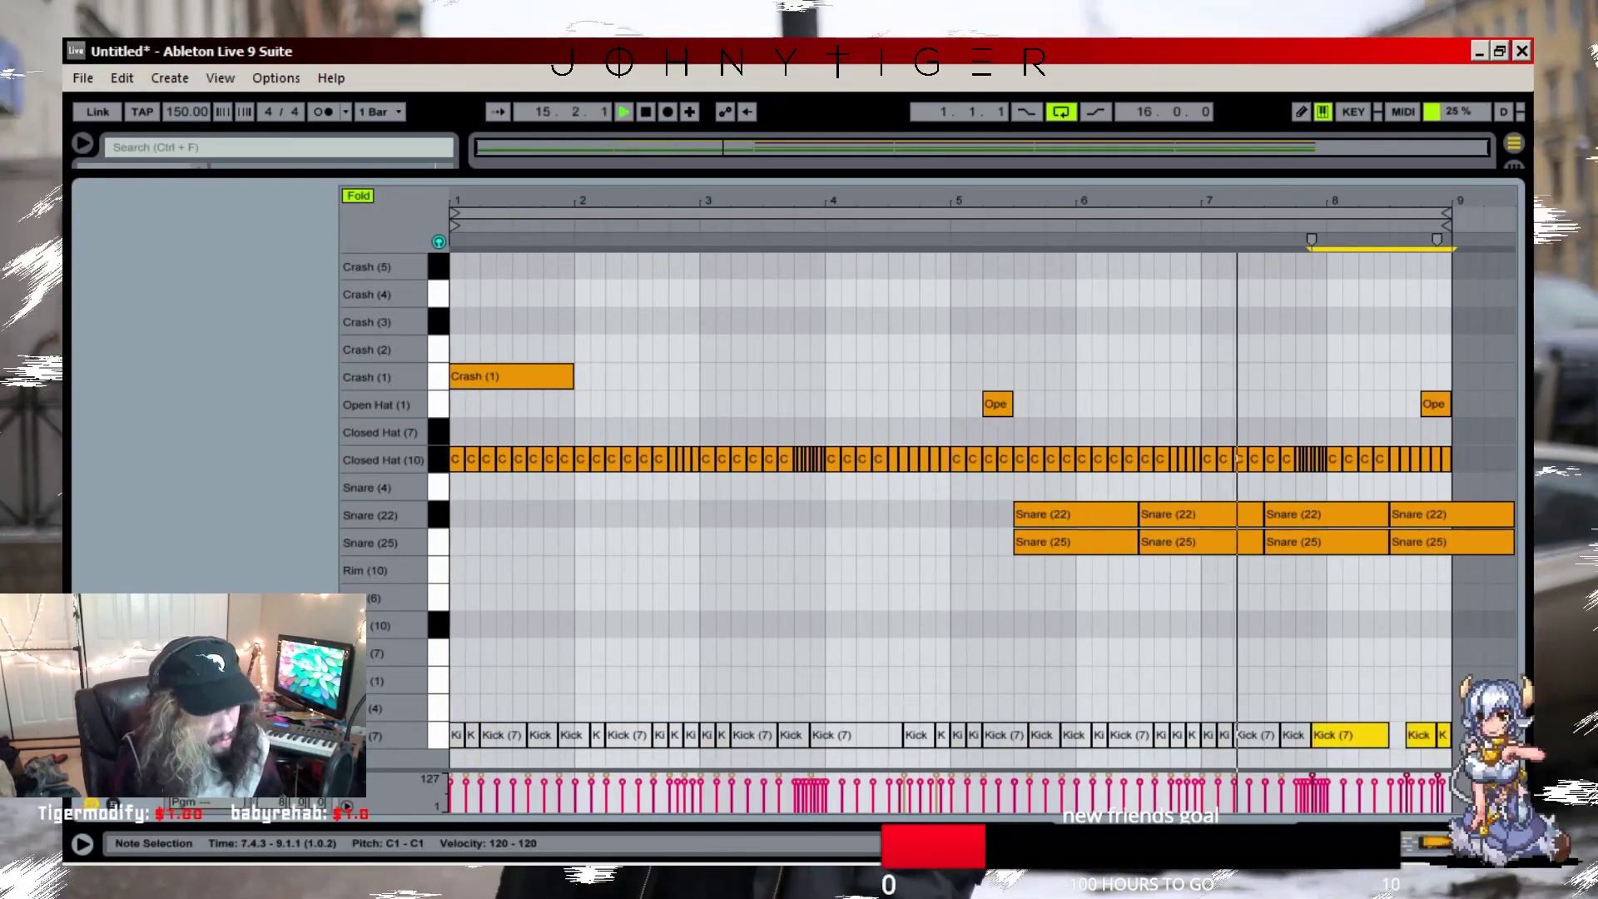
{"action": "key", "text": "ctrl+alt+l"}
{"action": "key", "text": "space"}
- Cut bar 16 out of the drum and fire sample tracks to make a break before bar 17
{"action": "left_click_drag", "start_coordinate": [663, 195], "coordinate": [703, 272]}
{"action": "left_click_drag", "start_coordinate": [702, 272], "coordinate": [741, 225]}
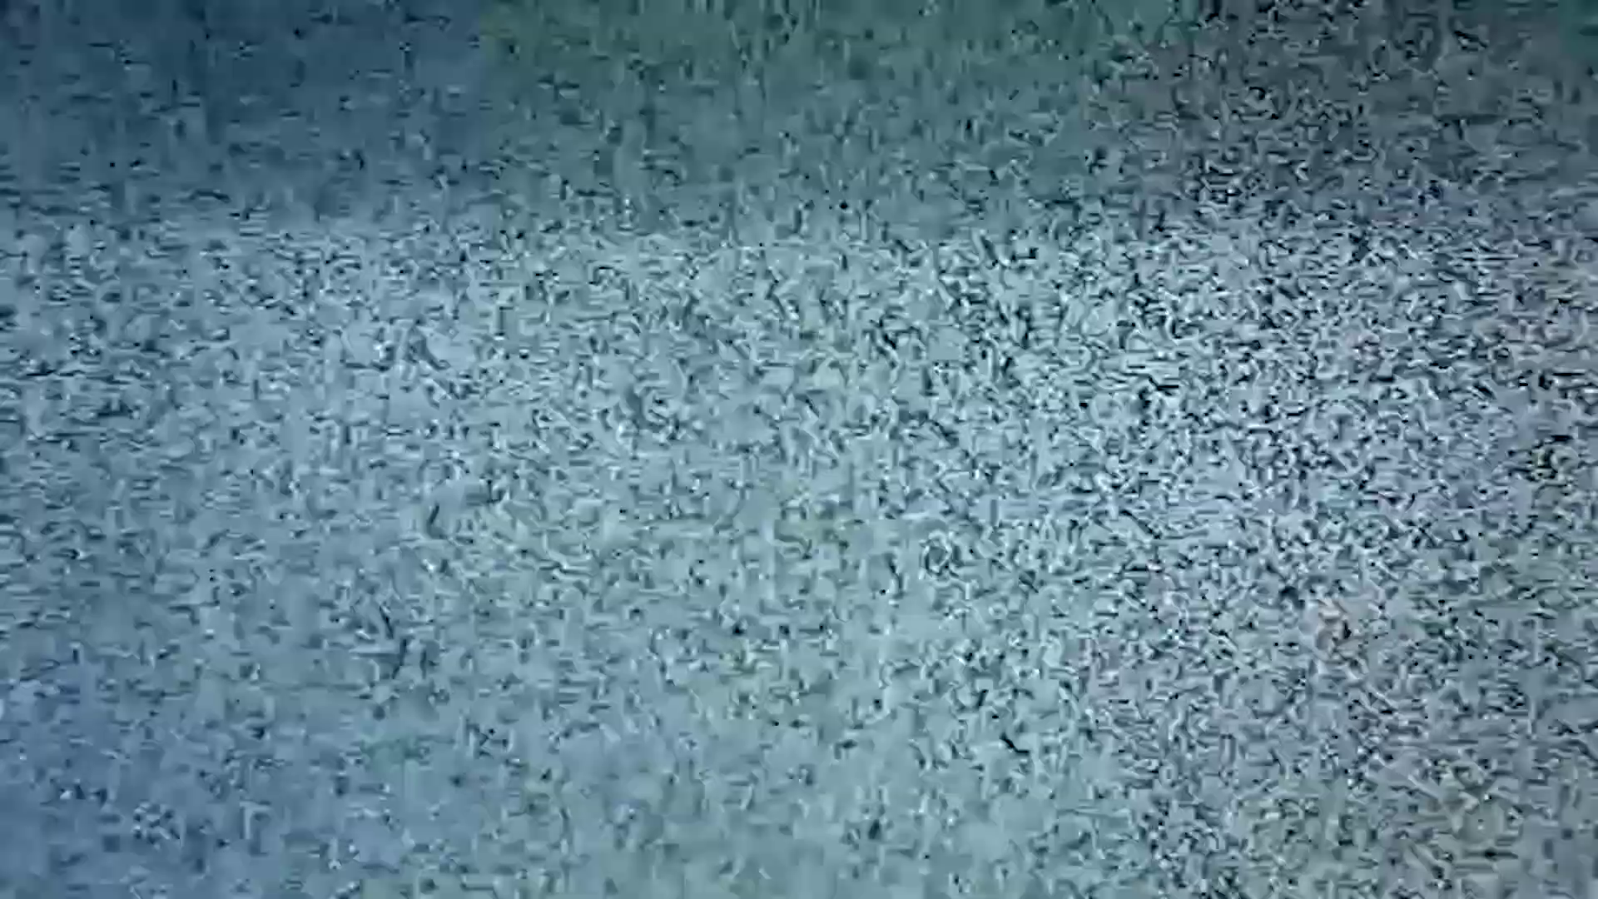
{"action": "key", "text": "space"}
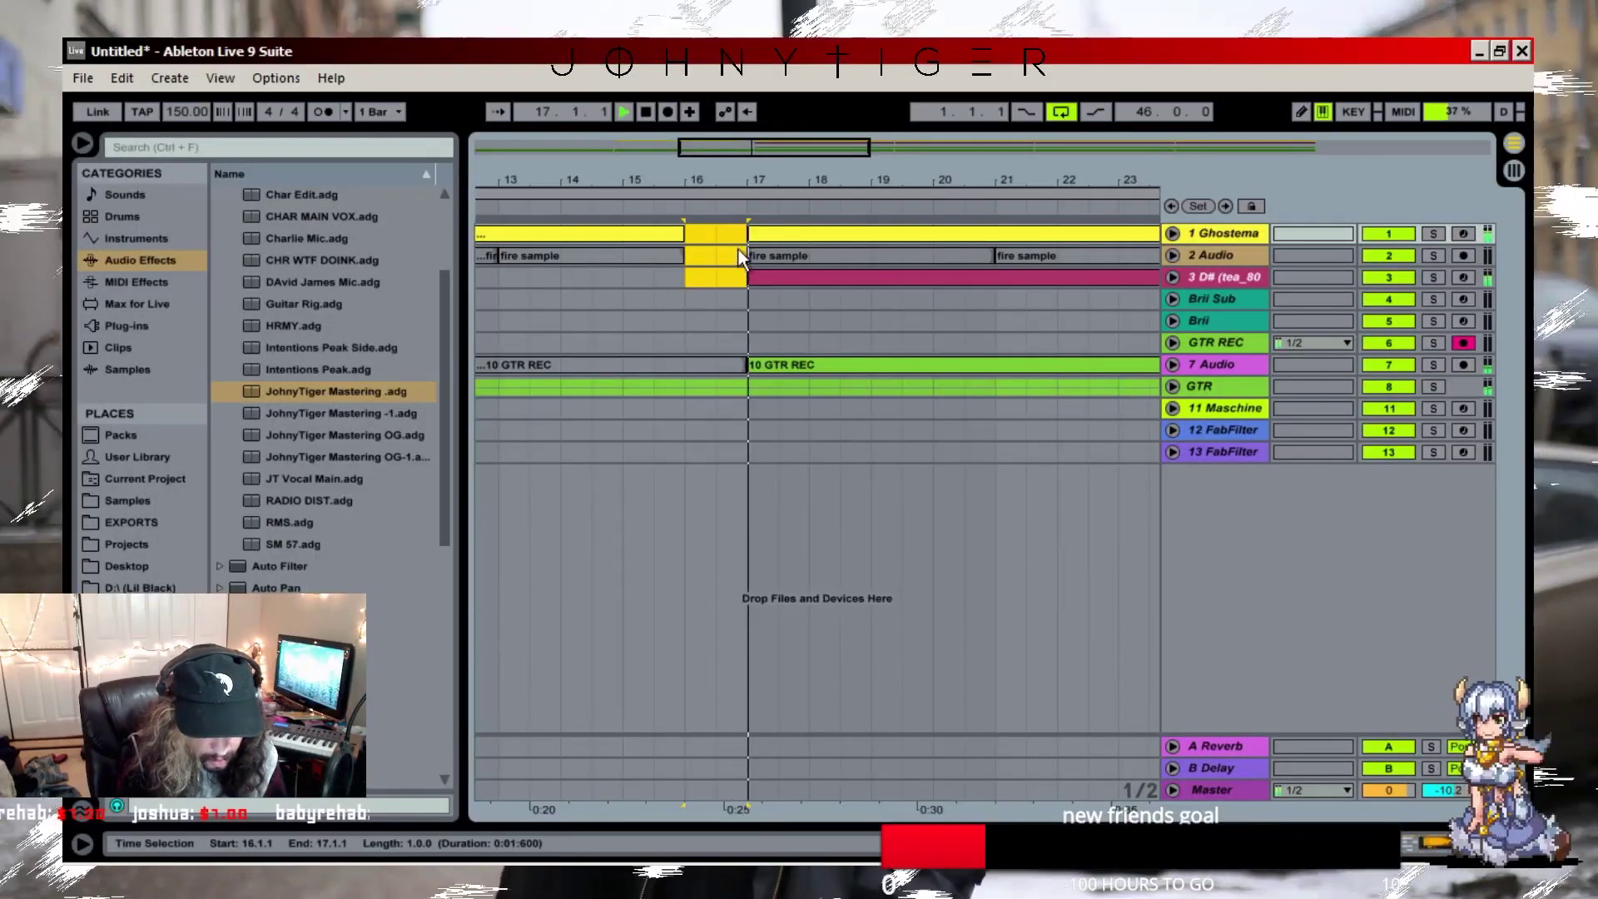
{"action": "left_click_drag", "start_coordinate": [785, 180], "coordinate": [687, 93]}
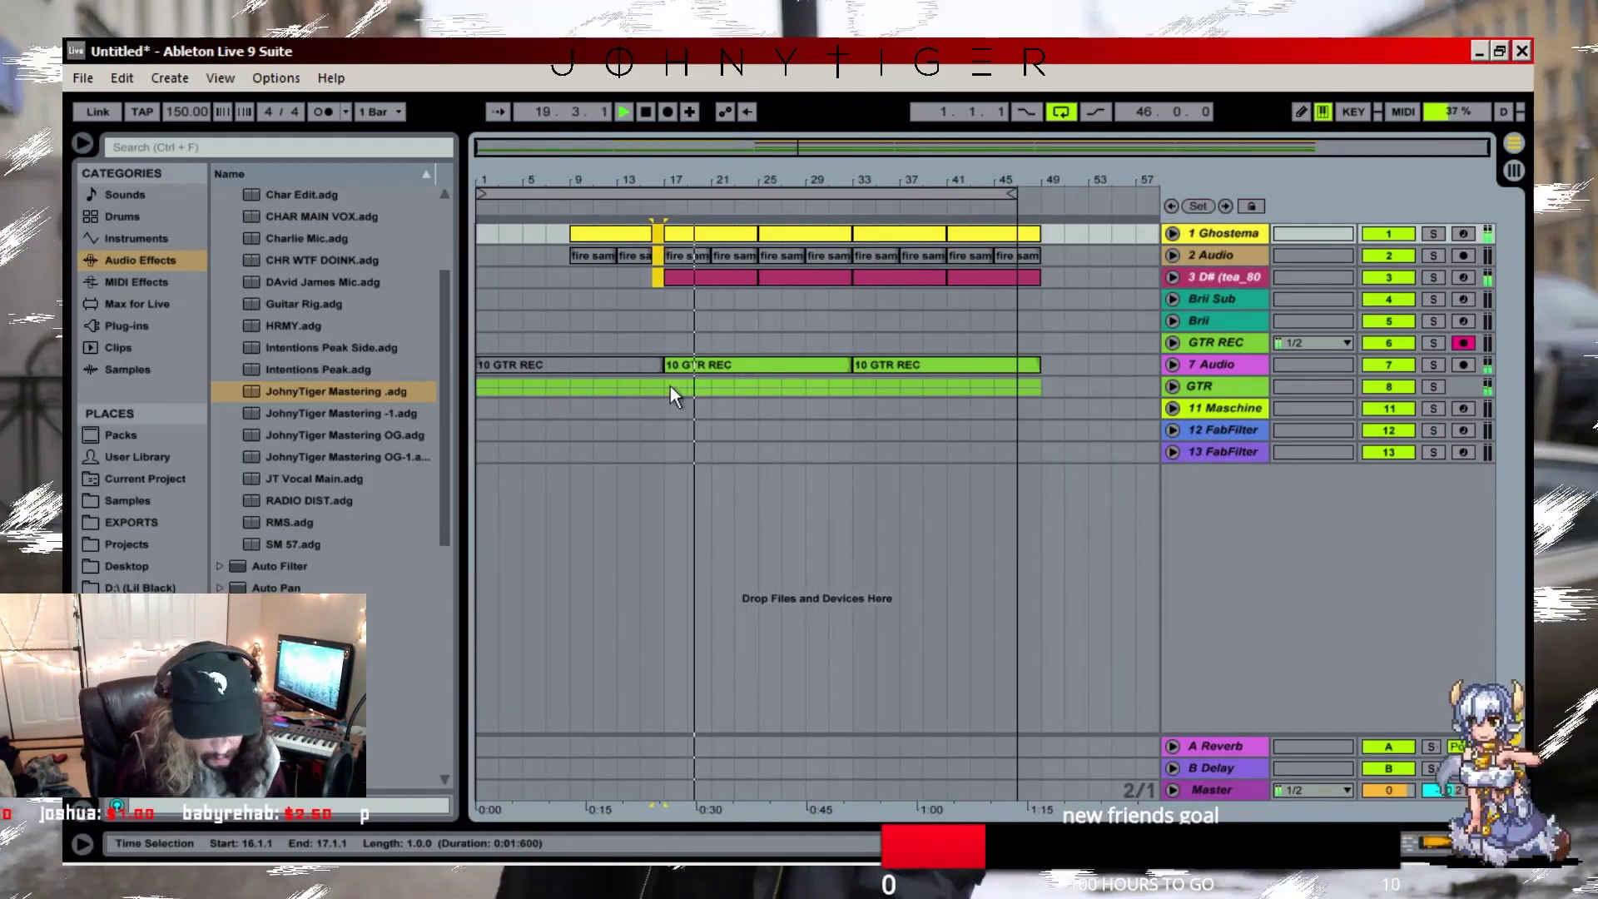
{"action": "left_click_drag", "start_coordinate": [666, 387], "coordinate": [851, 386]}
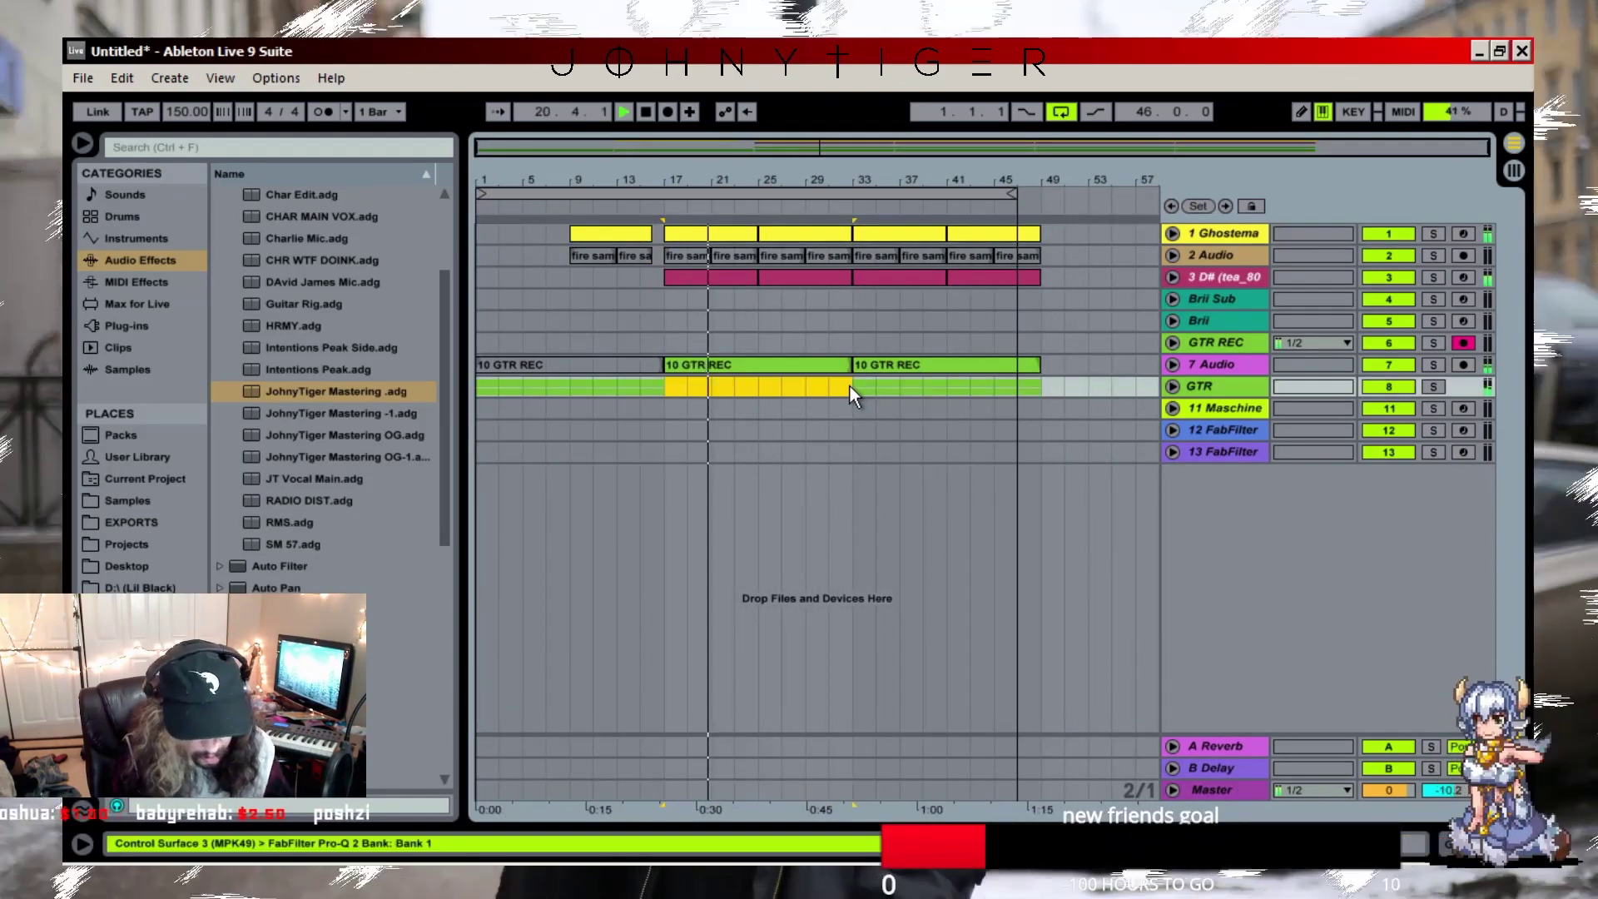
{"action": "key", "text": "ctrl+z"}
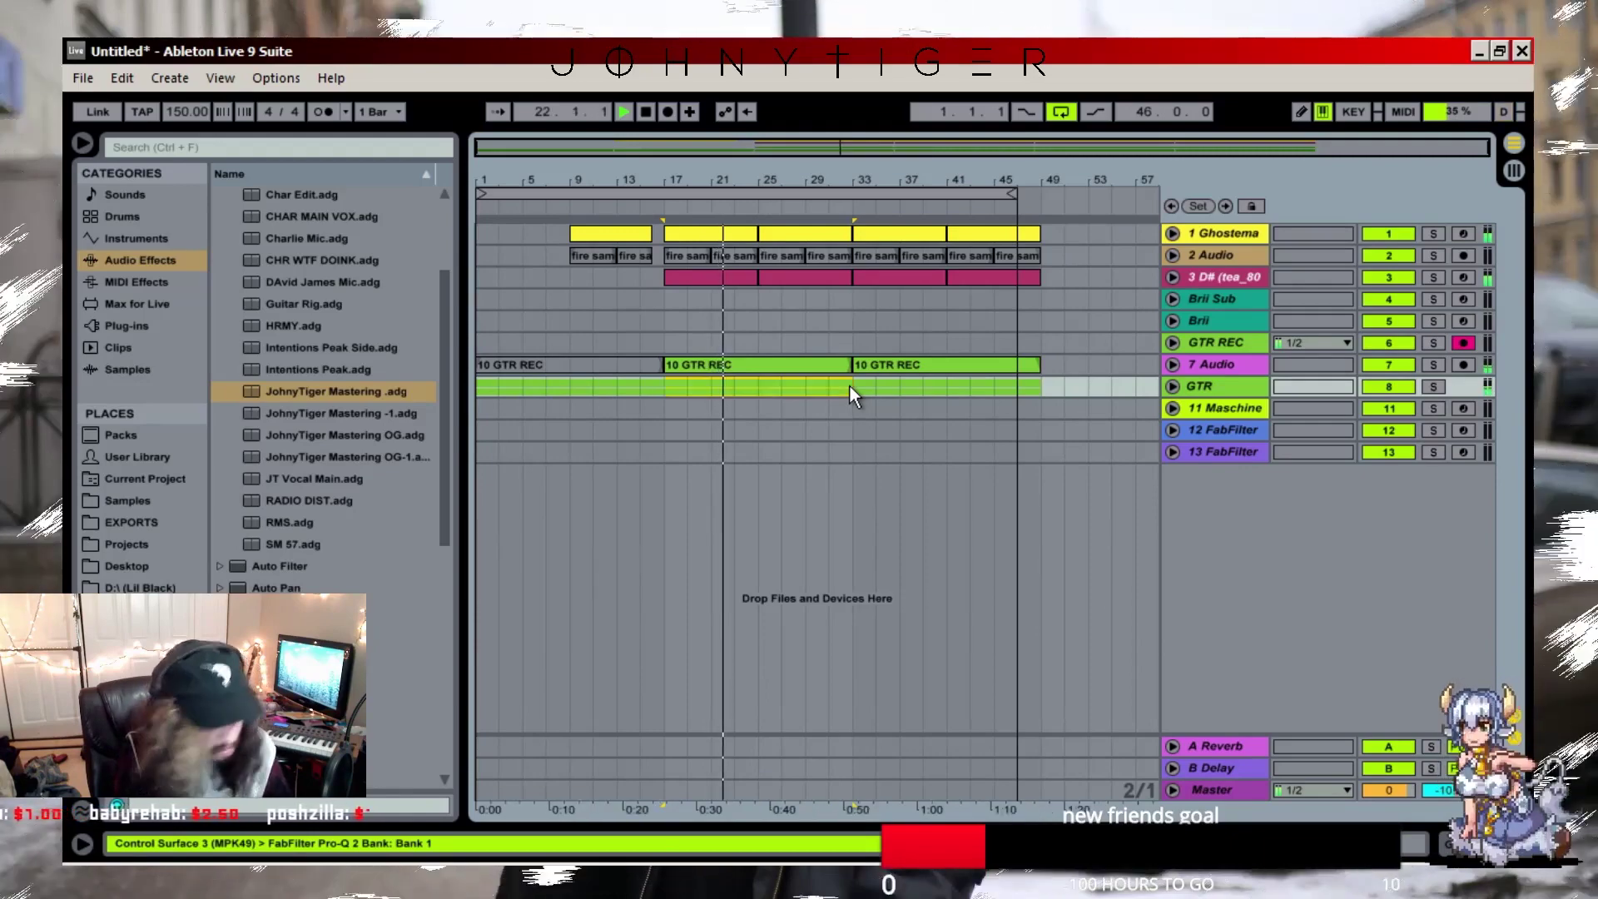
{"action": "left_click", "coordinate": [851, 387]}
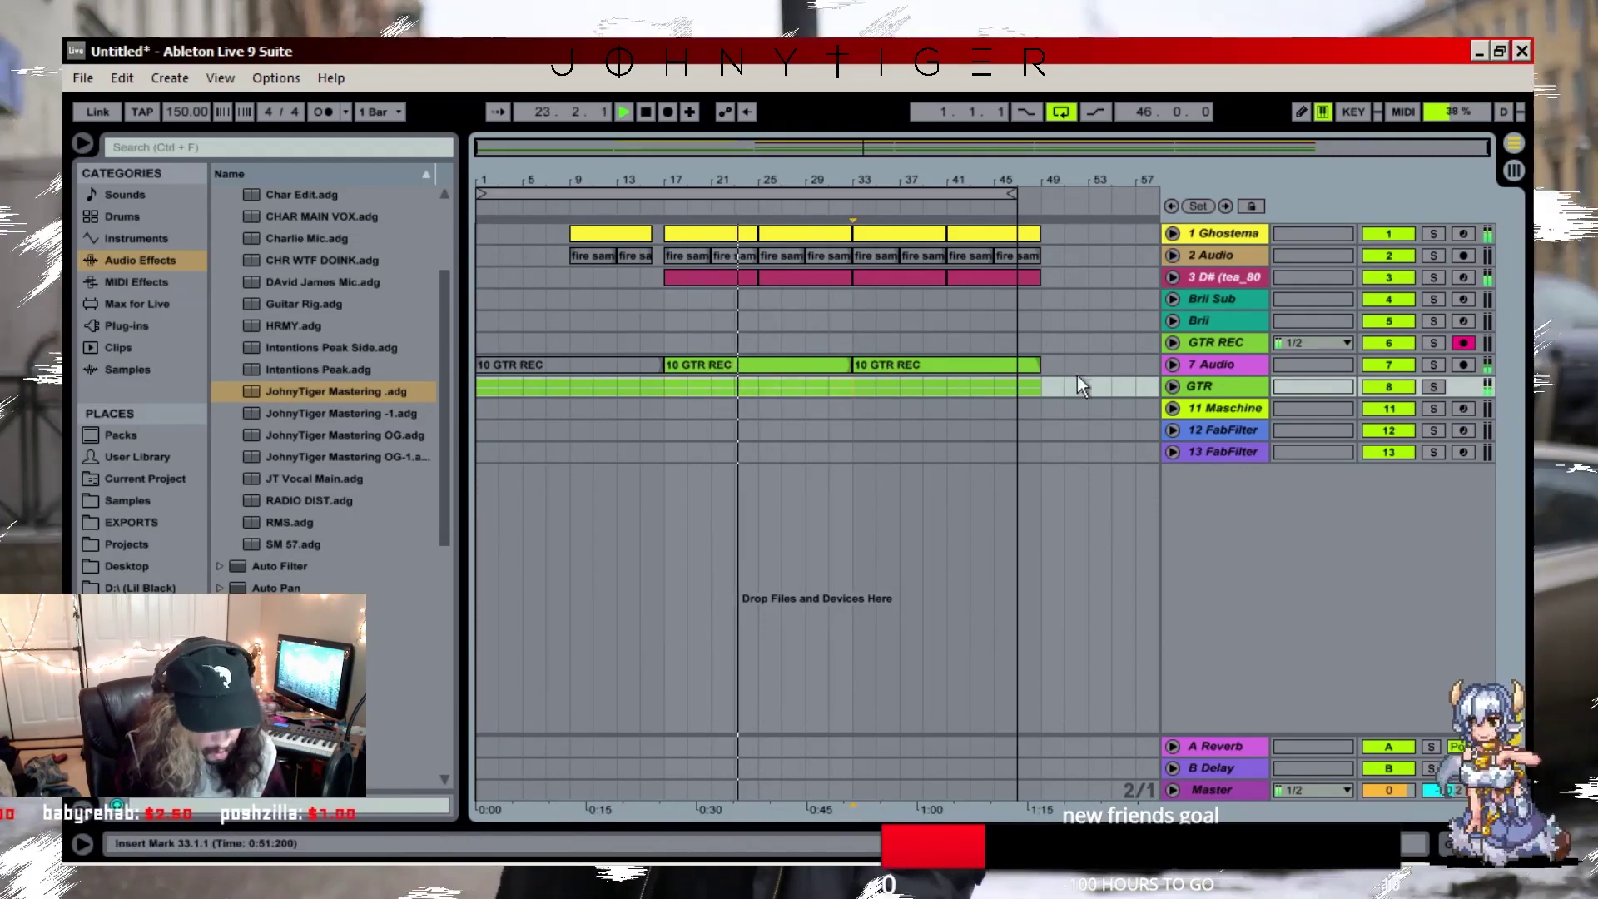
- Unfold the GTR group and automate its FabFilter Pro-Q 2 Device On to off from bar 33 to bar 49
{"action": "left_click", "coordinate": [1173, 388]}
{"action": "double_click", "coordinate": [1217, 386]}
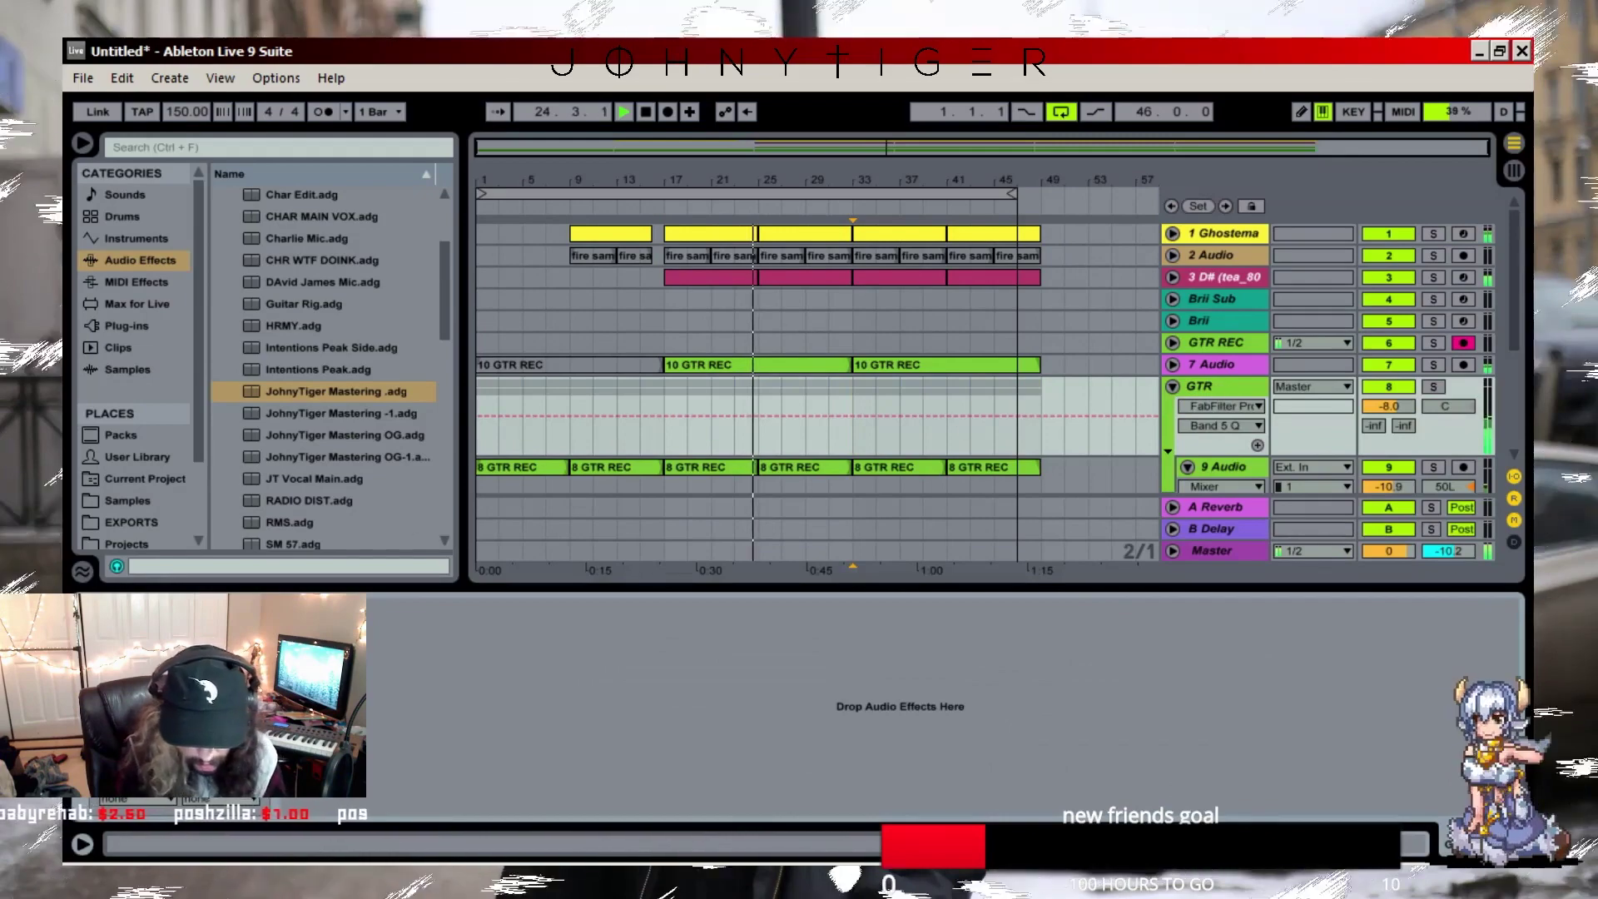
{"action": "left_click", "coordinate": [93, 610]}
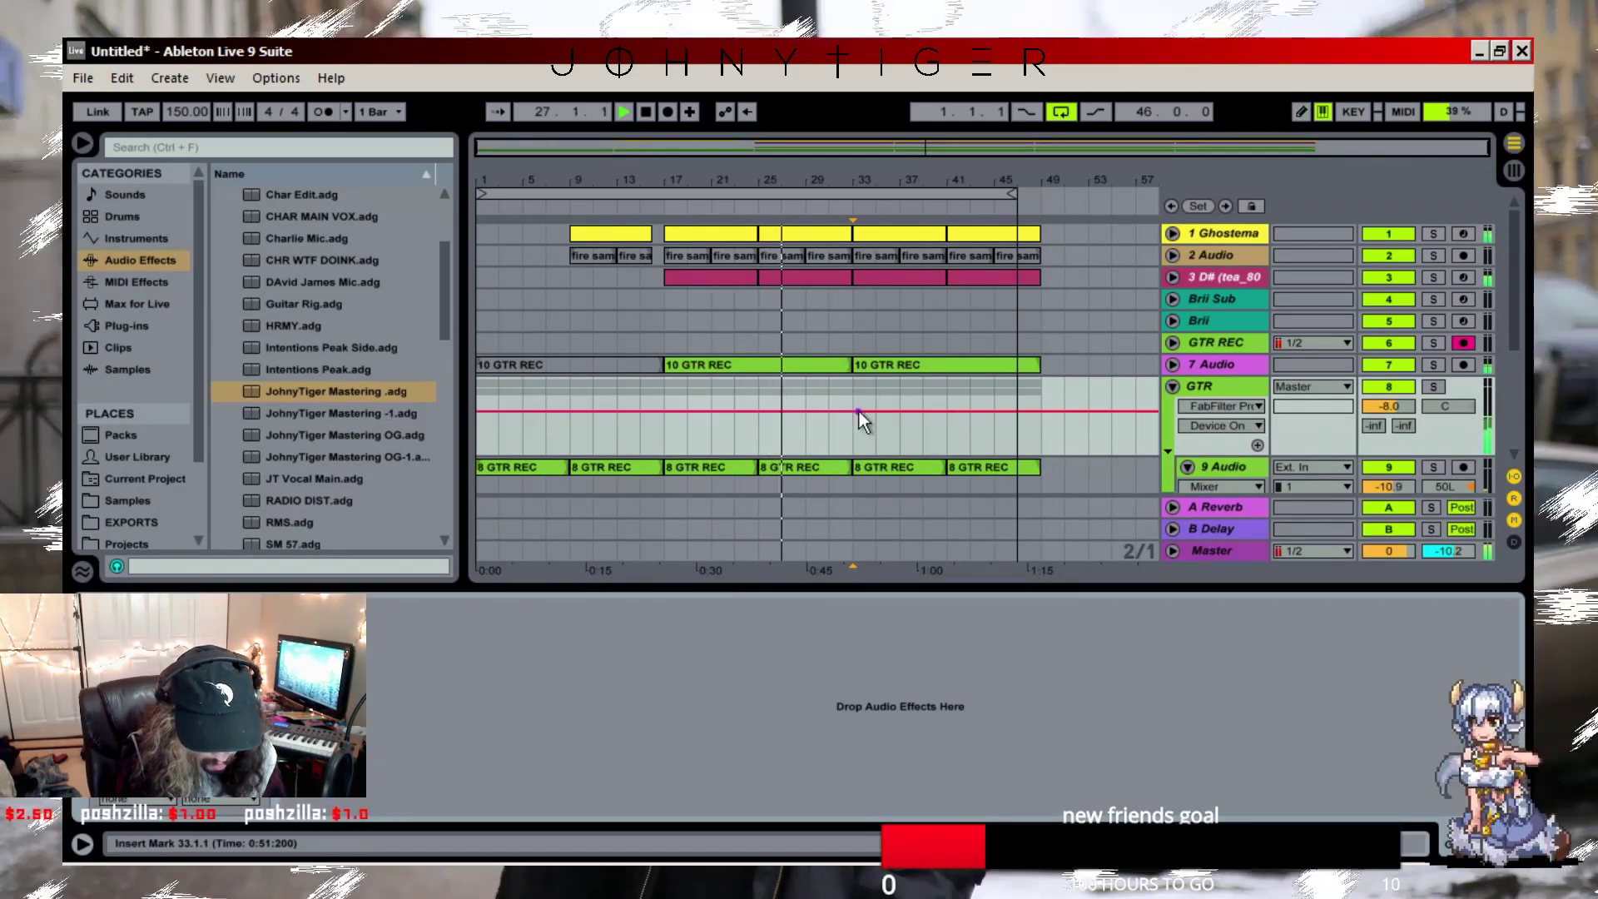
{"action": "left_click_drag", "start_coordinate": [874, 392], "coordinate": [1028, 379]}
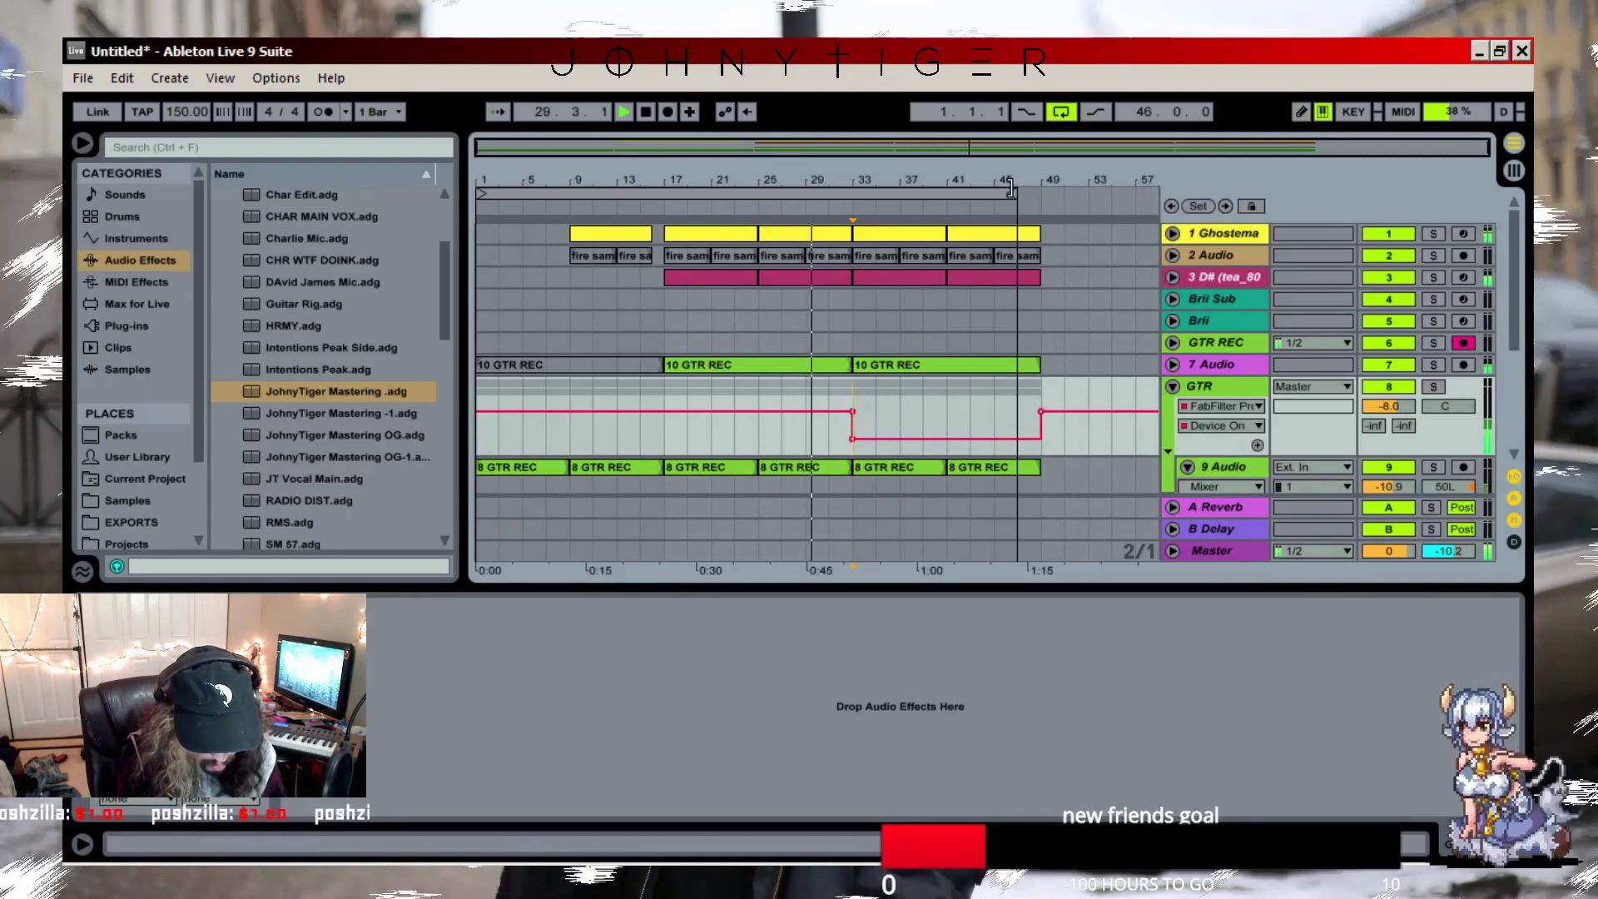
- Extend the loop to 48 bars and delete the drums, fire sample and 808 from bars 31 and 32
{"action": "left_click_drag", "start_coordinate": [1011, 188], "coordinate": [1043, 190]}
{"action": "left_click_drag", "start_coordinate": [829, 298], "coordinate": [852, 223]}
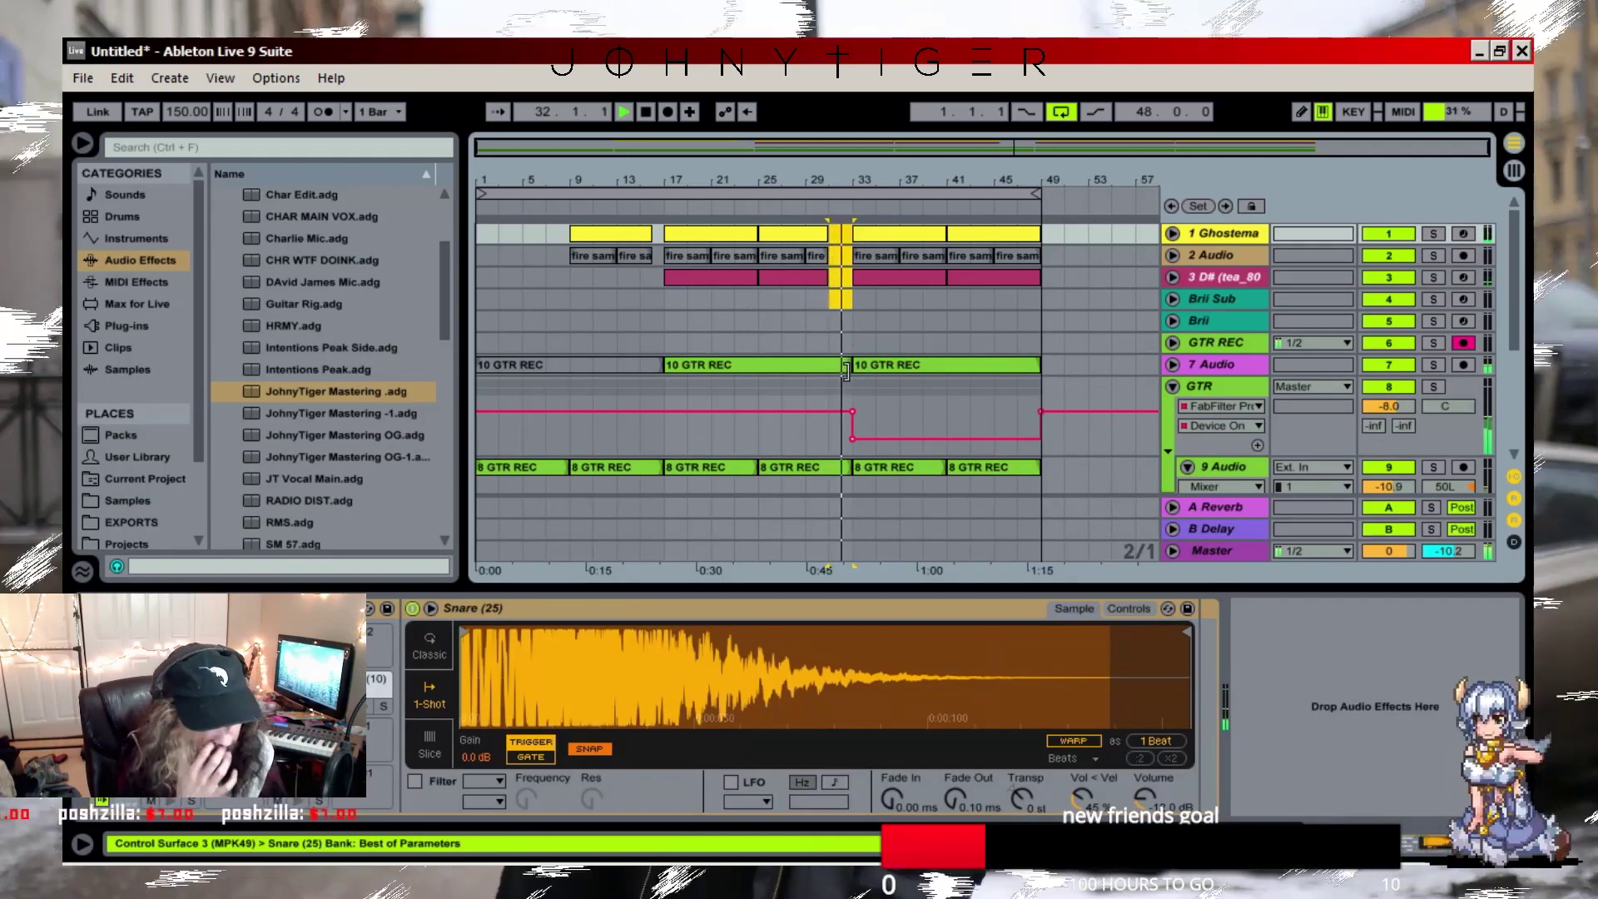
{"action": "left_click", "coordinate": [912, 406]}
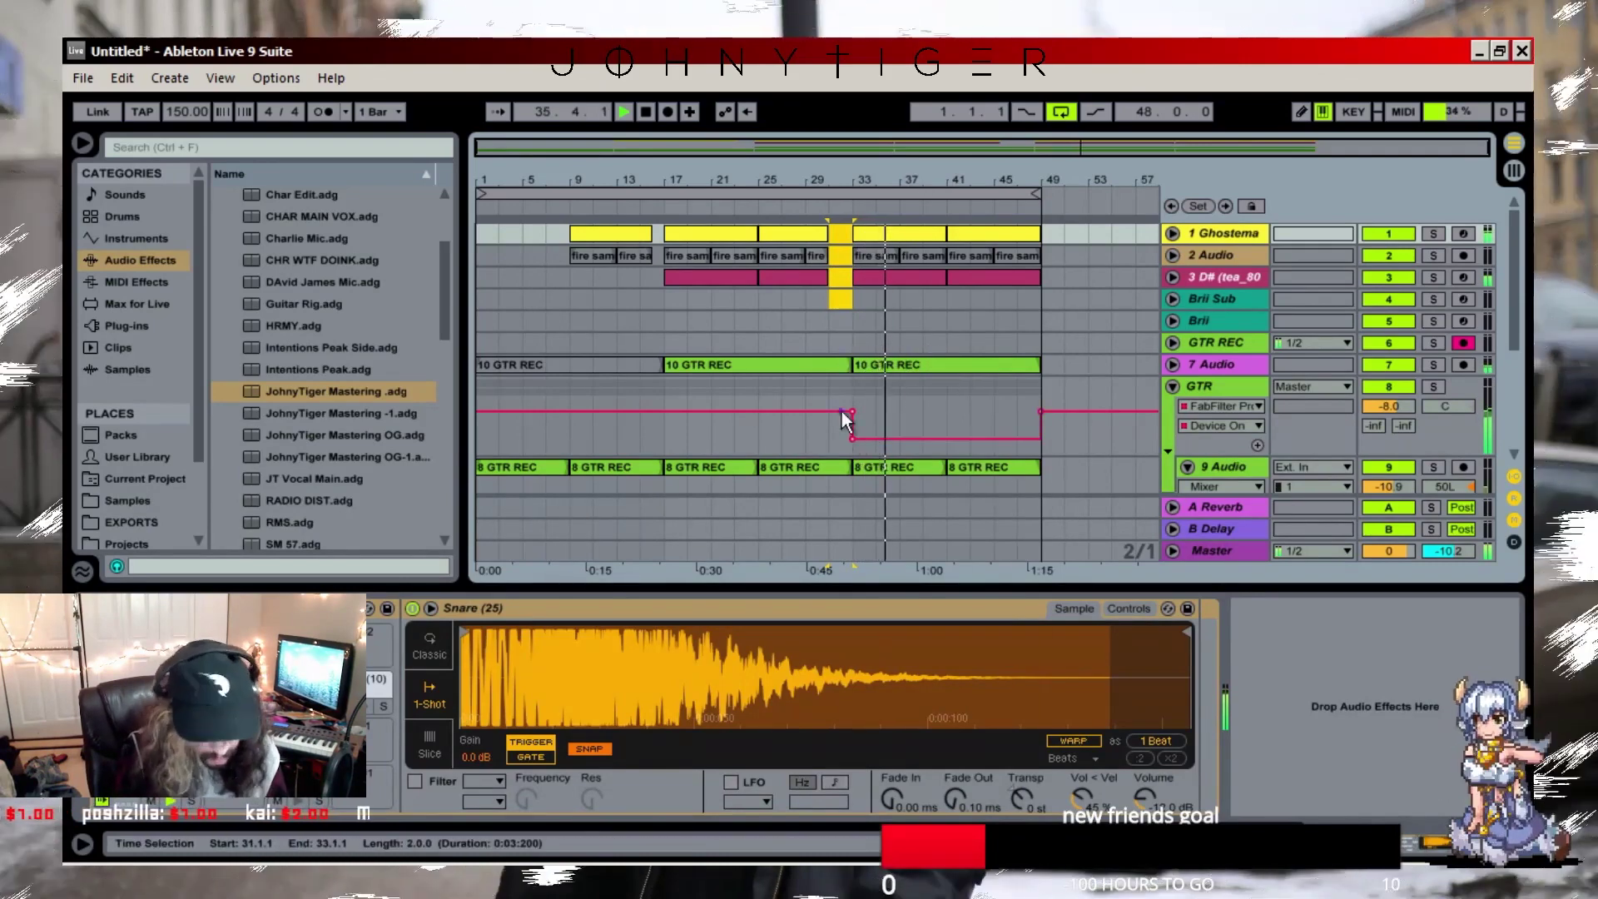
{"action": "left_click", "coordinate": [687, 278]}
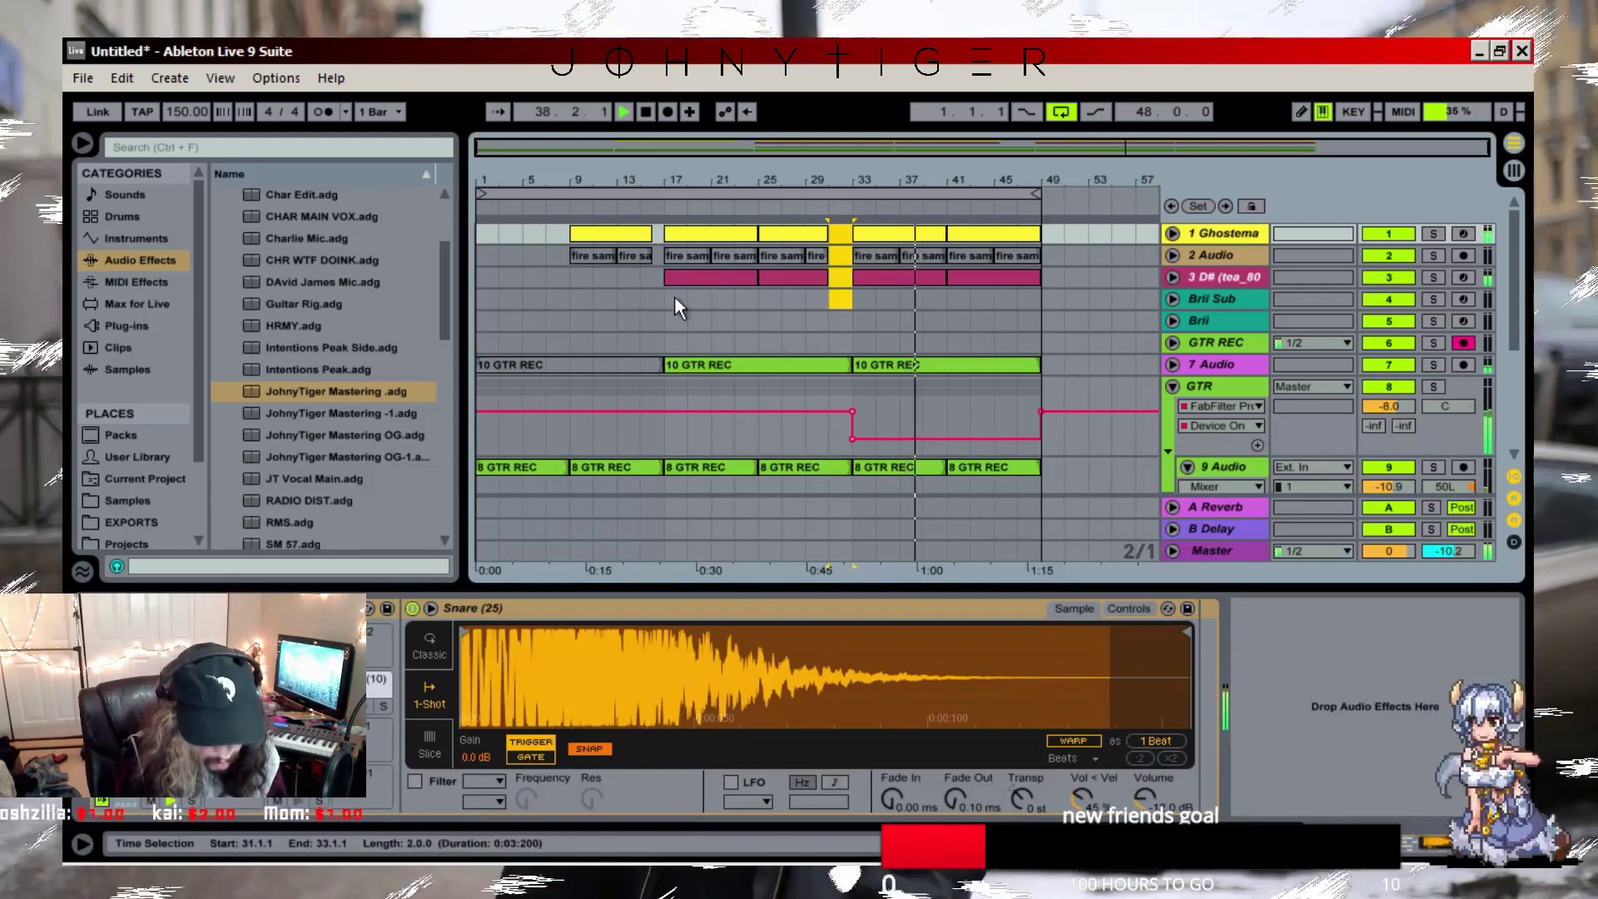
- Duplicate bars 33 to 48 of all tracks to bar 49 and deactivate the copied 10 GTR REC clip on 7 Audio
{"action": "left_click", "coordinate": [676, 299]}
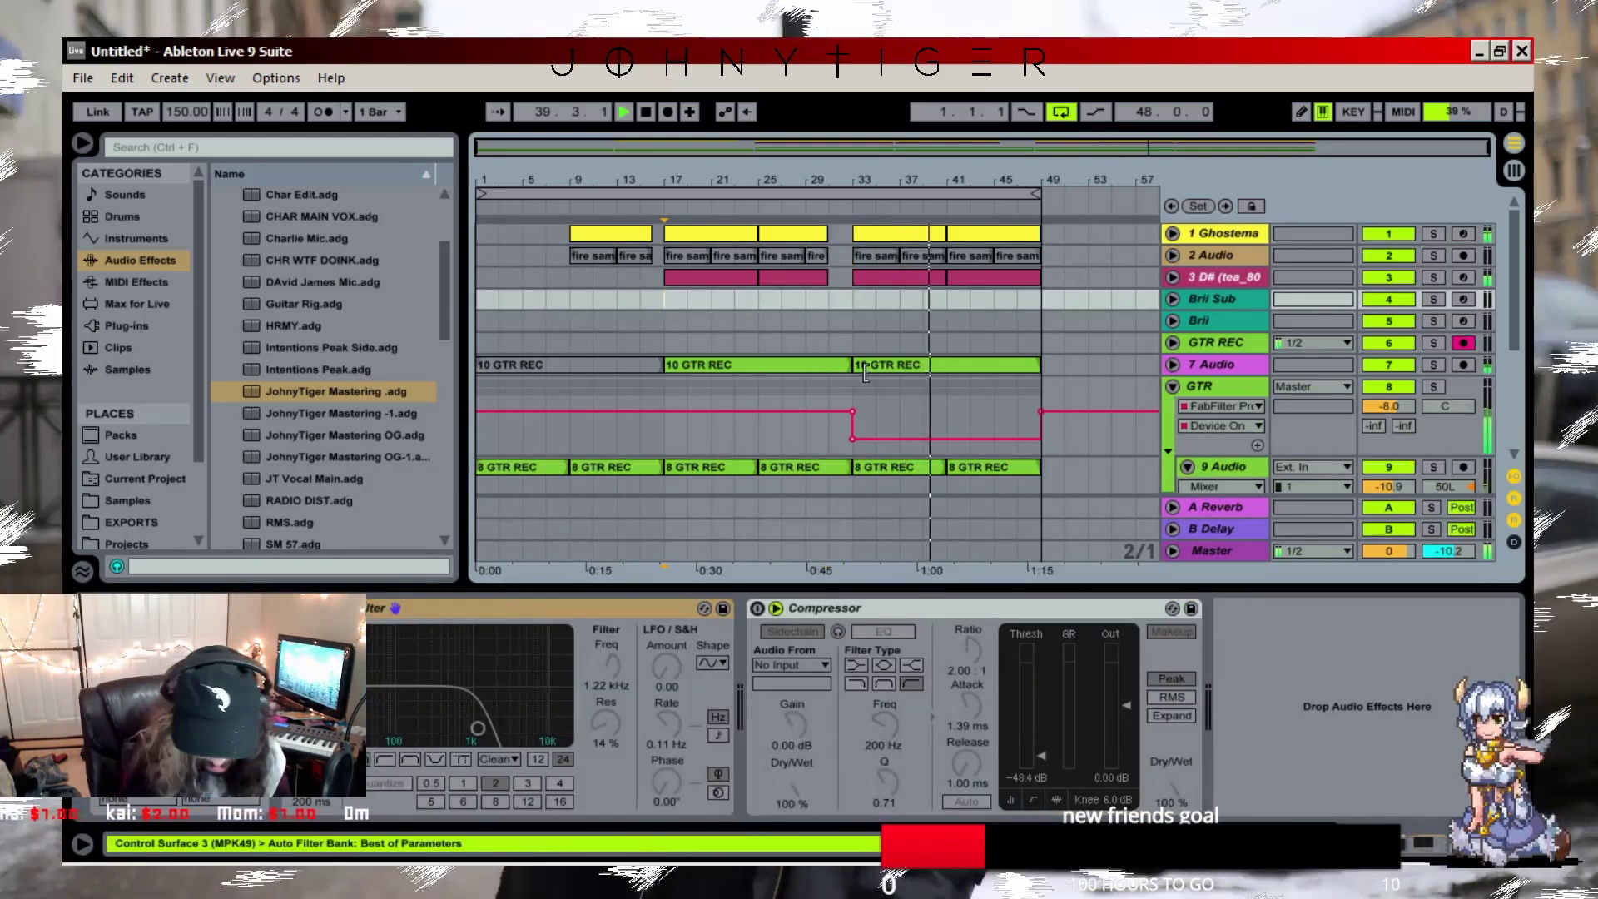
{"action": "left_click_drag", "start_coordinate": [842, 498], "coordinate": [1036, 198]}
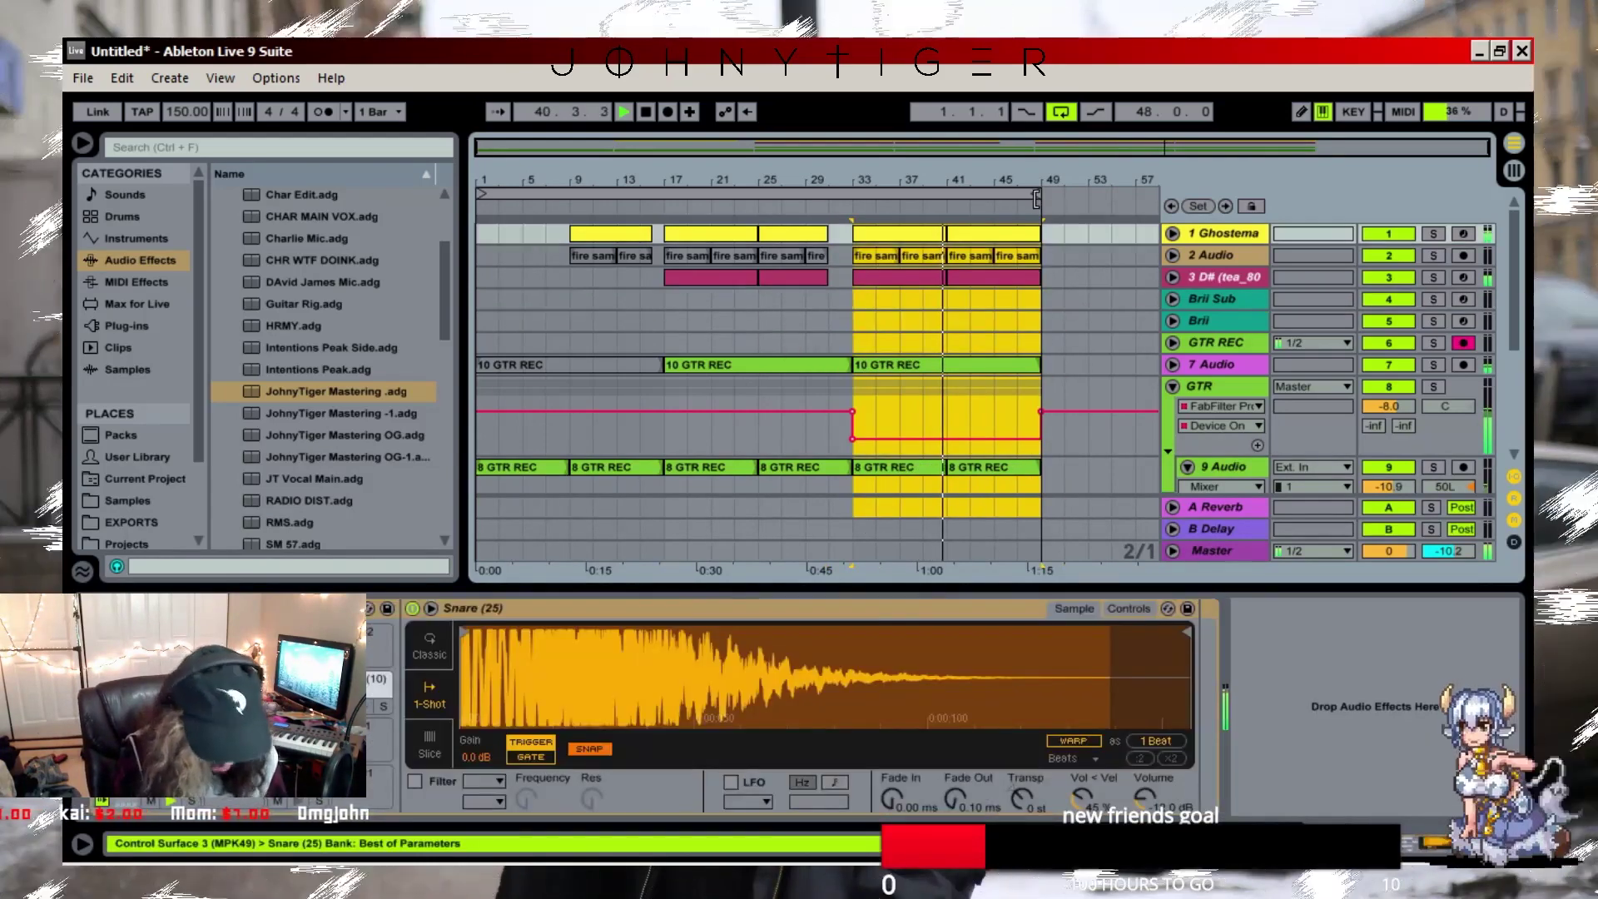
{"action": "key", "text": "ctrl+d"}
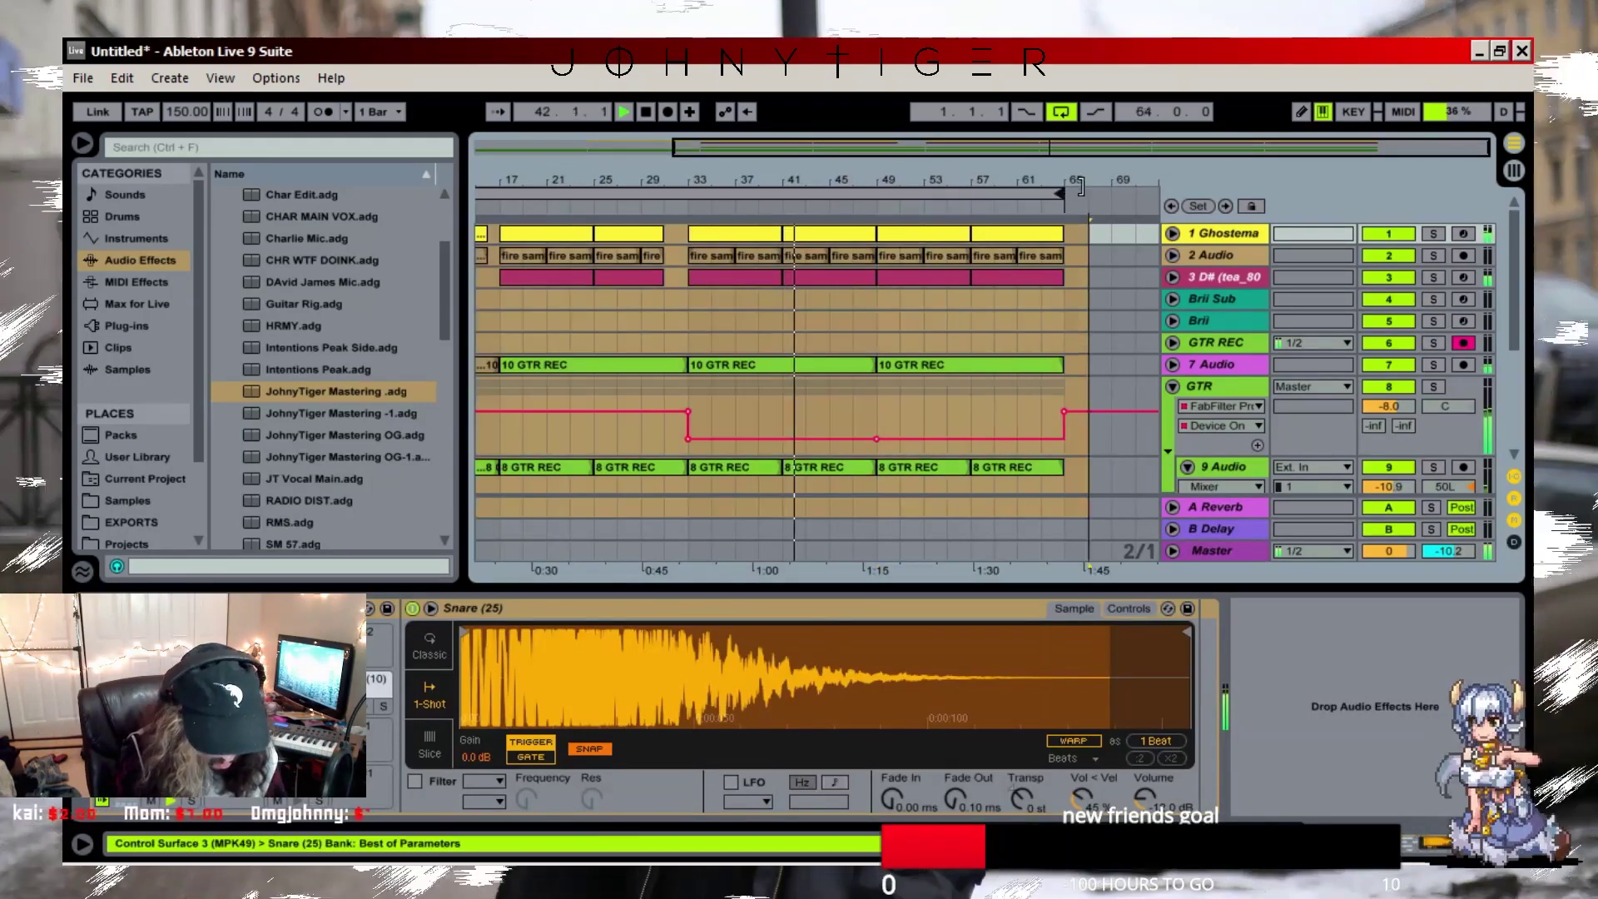
{"action": "left_click", "coordinate": [938, 360]}
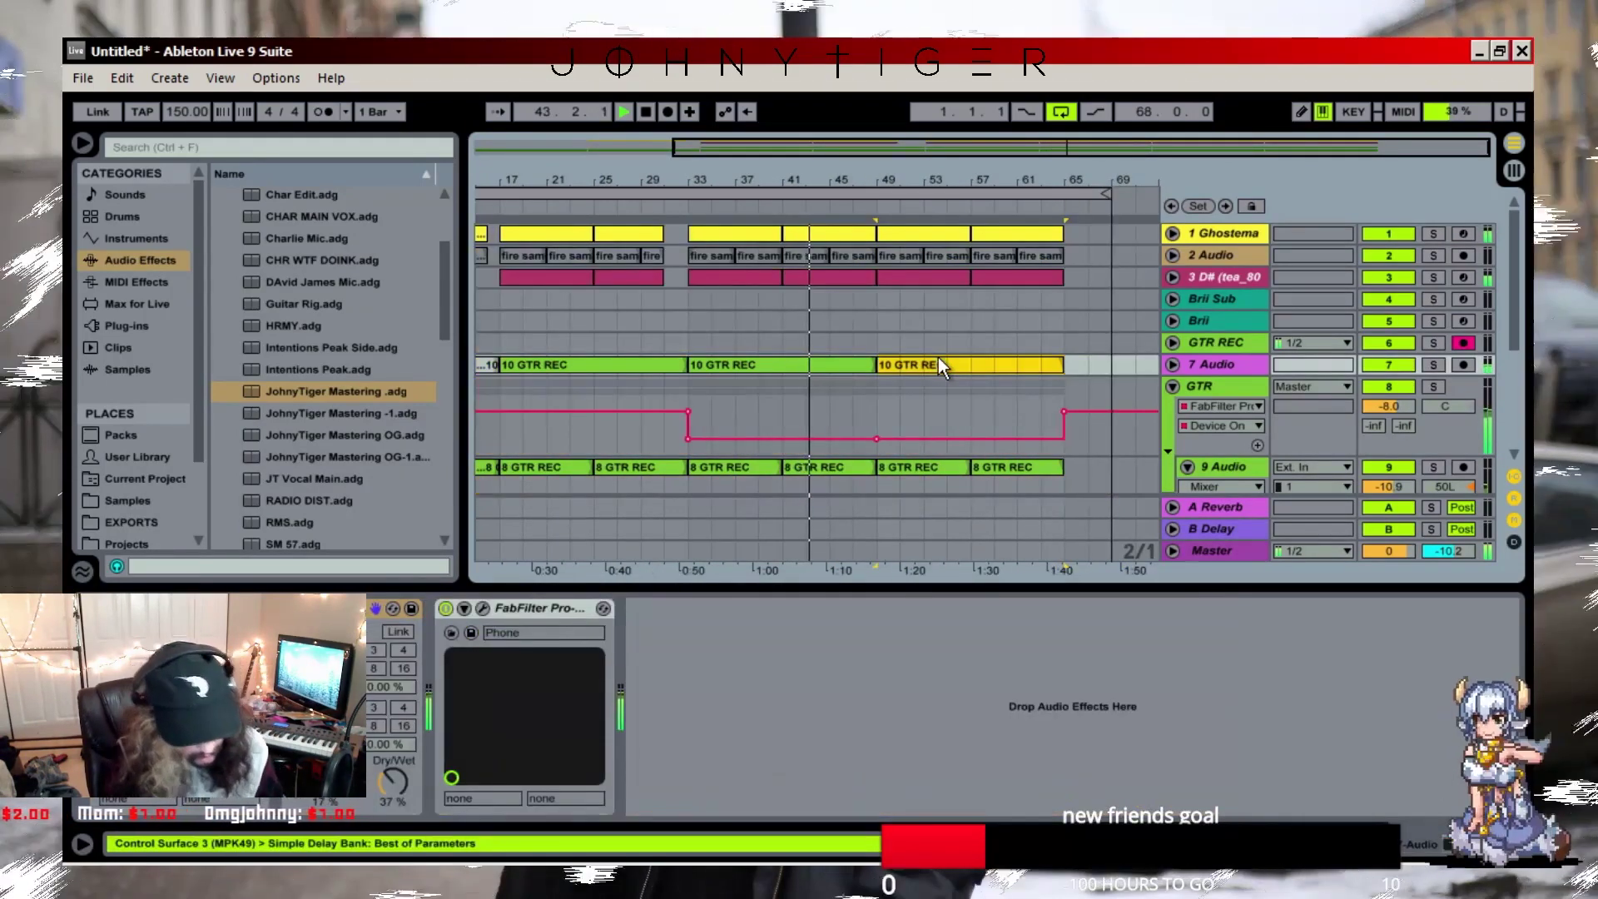
- Unfold the 808 track and replace its bar 41 clip with the bar 33 clip and its bar 49 clip with the bar 57 clip
{"action": "left_click", "coordinate": [1173, 276]}
{"action": "left_click", "coordinate": [818, 280]}
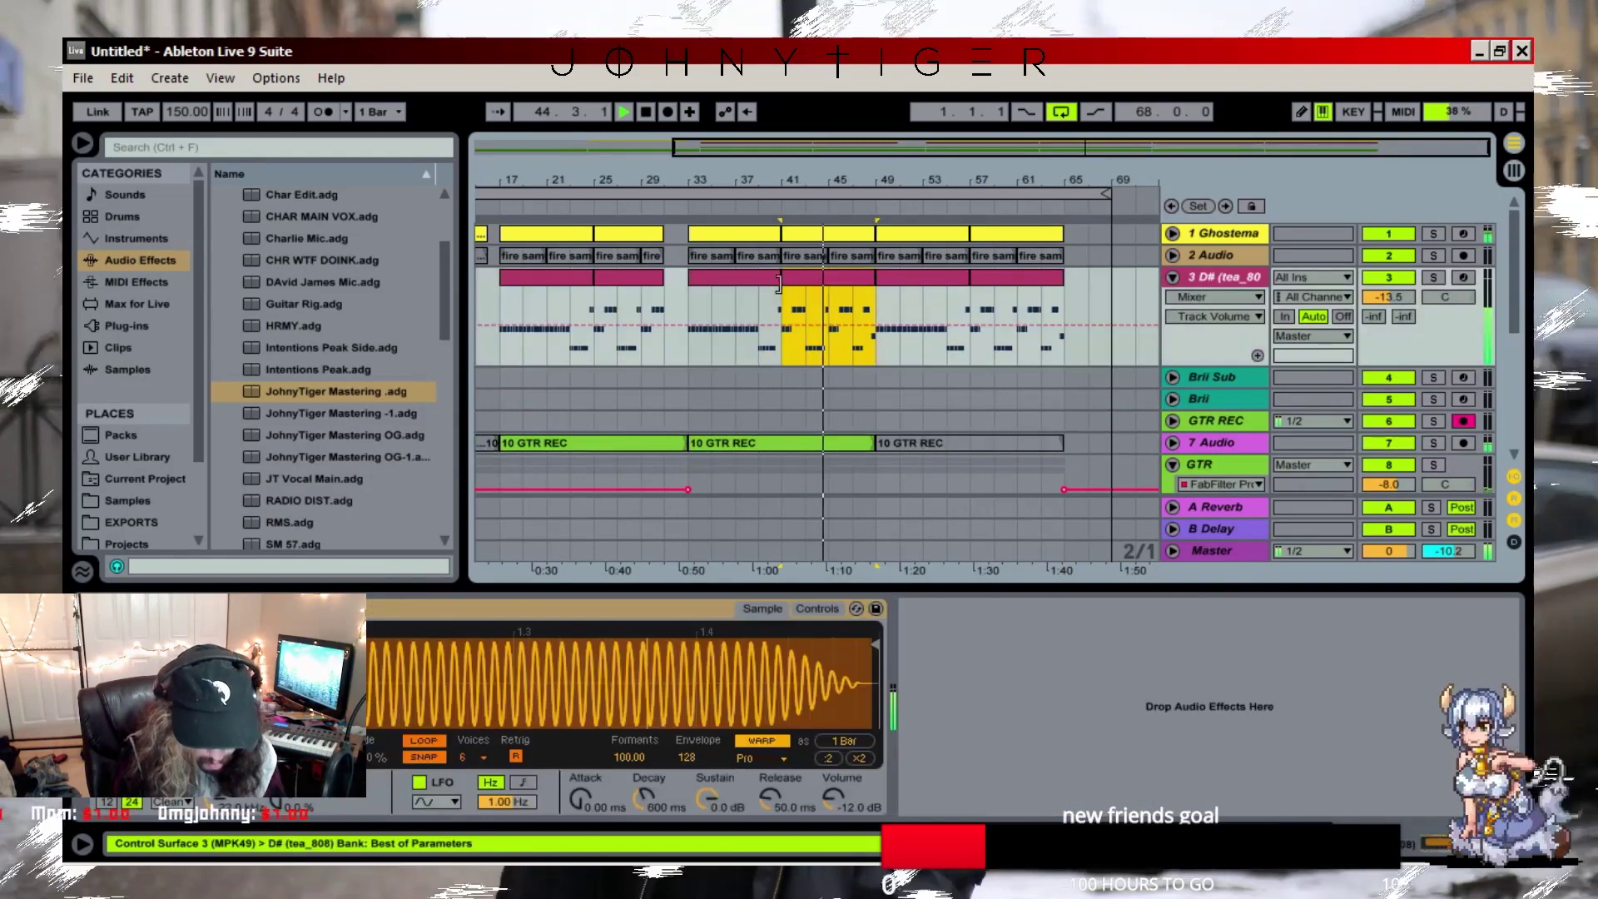
{"action": "left_click", "coordinate": [753, 284]}
{"action": "left_click", "coordinate": [831, 288]}
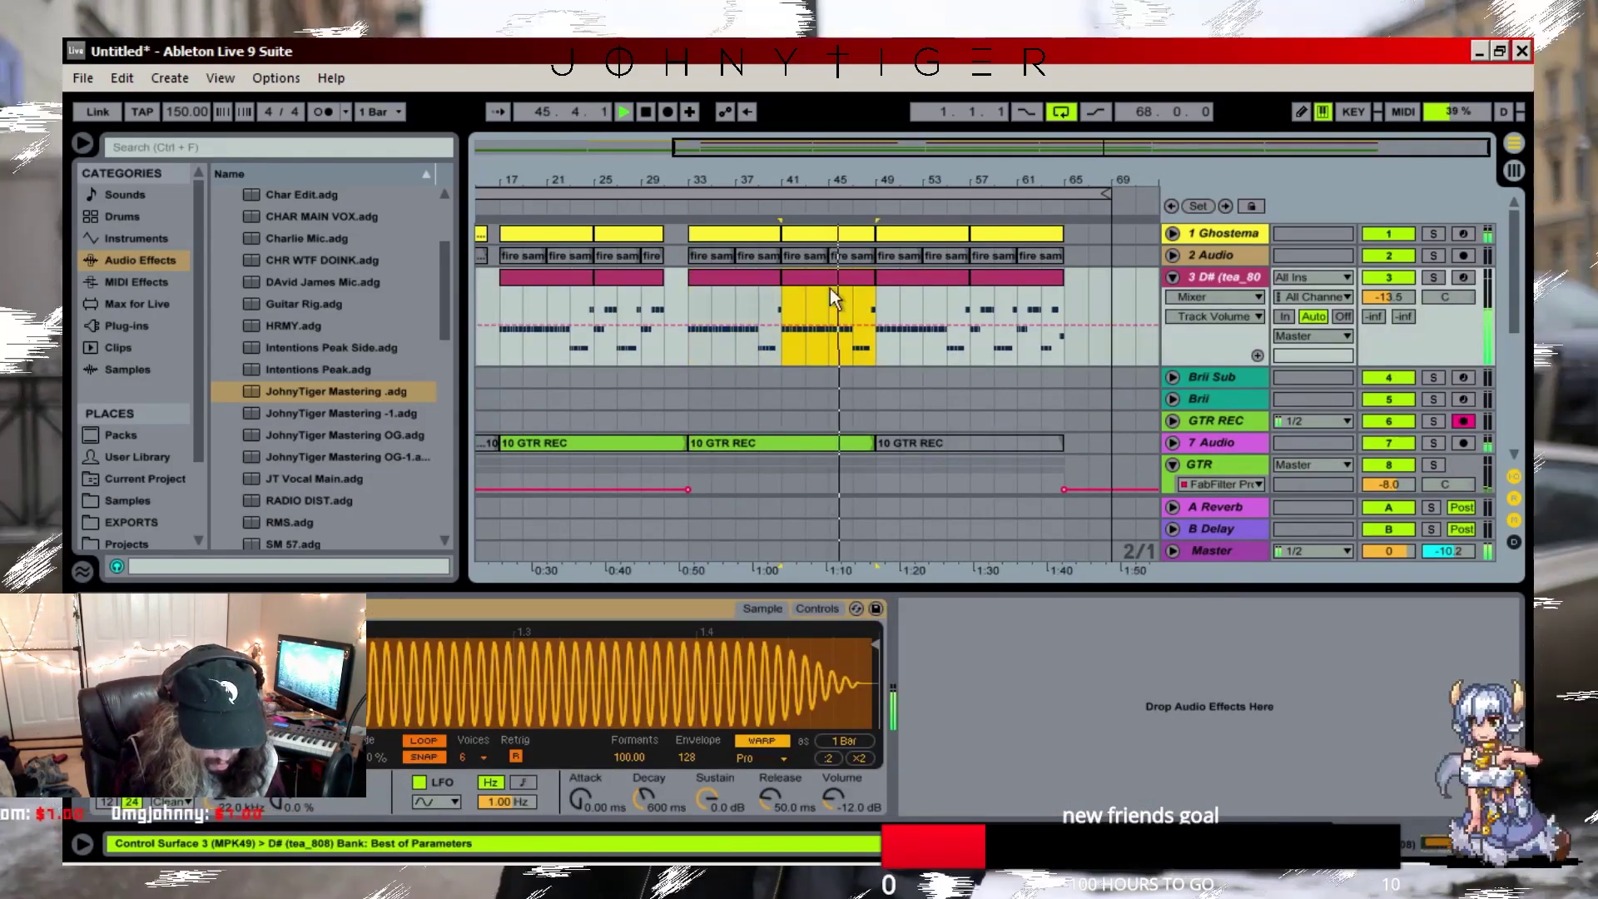
{"action": "left_click", "coordinate": [999, 269]}
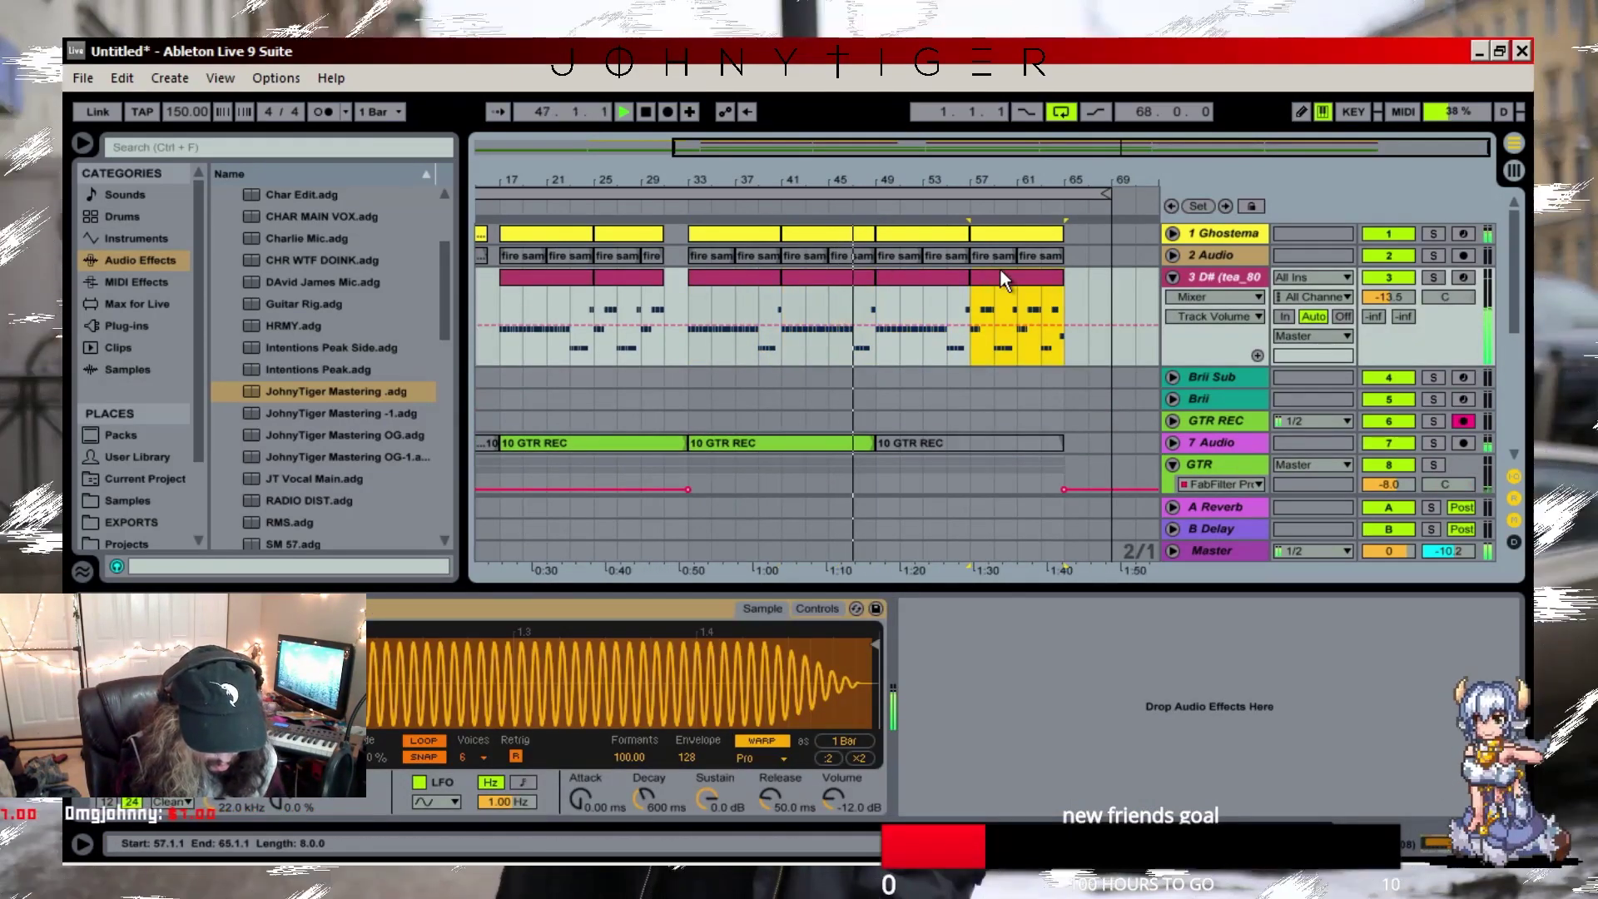
{"action": "left_click", "coordinate": [909, 277]}
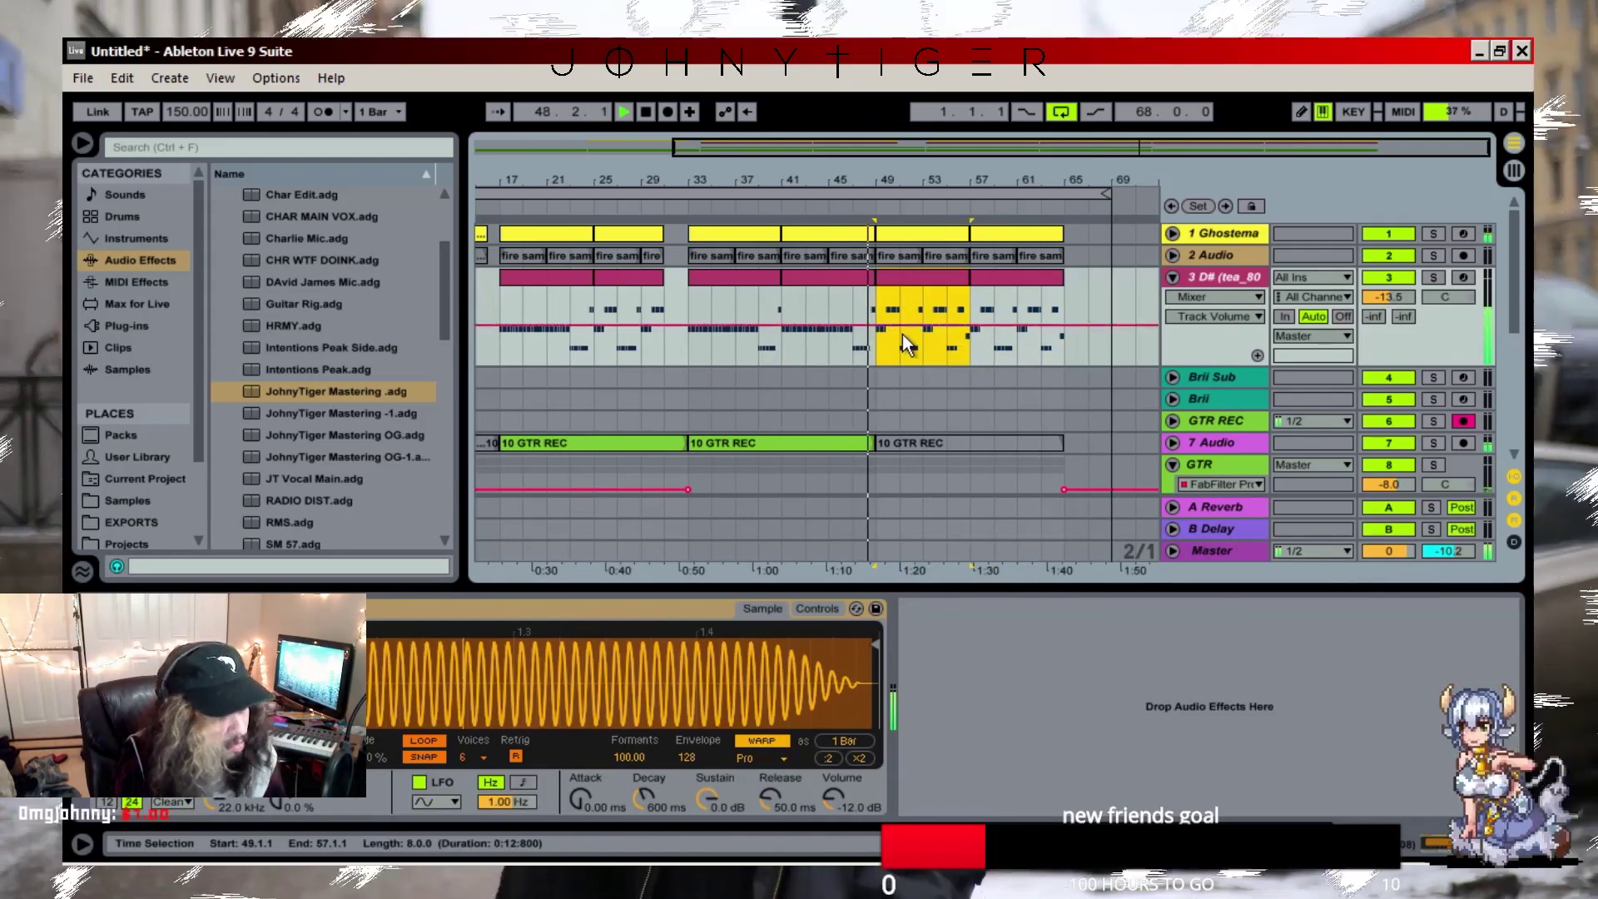
- Deactivate the last 808 clip, from bar 57 to bar 65
{"action": "scroll", "coordinate": [903, 334], "scroll_direction": "down", "scroll_amount": 4}
{"action": "scroll", "coordinate": [903, 334], "scroll_direction": "up", "scroll_amount": 4}
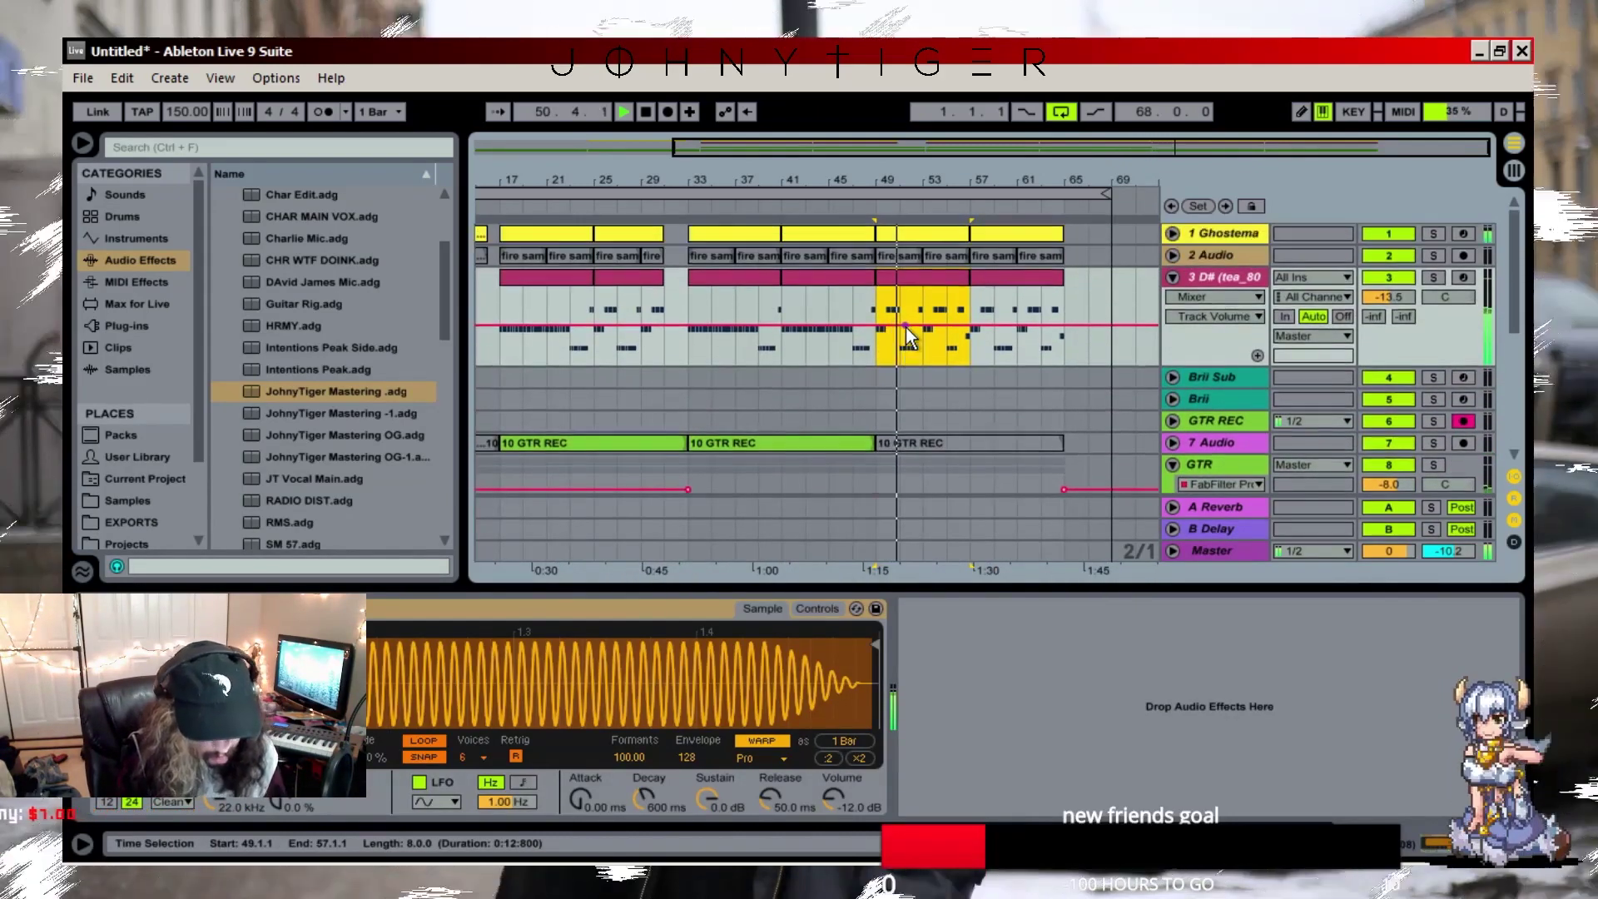
{"action": "scroll", "coordinate": [906, 327], "scroll_direction": "down", "scroll_amount": 3}
{"action": "scroll", "coordinate": [906, 327], "scroll_direction": "up", "scroll_amount": 1}
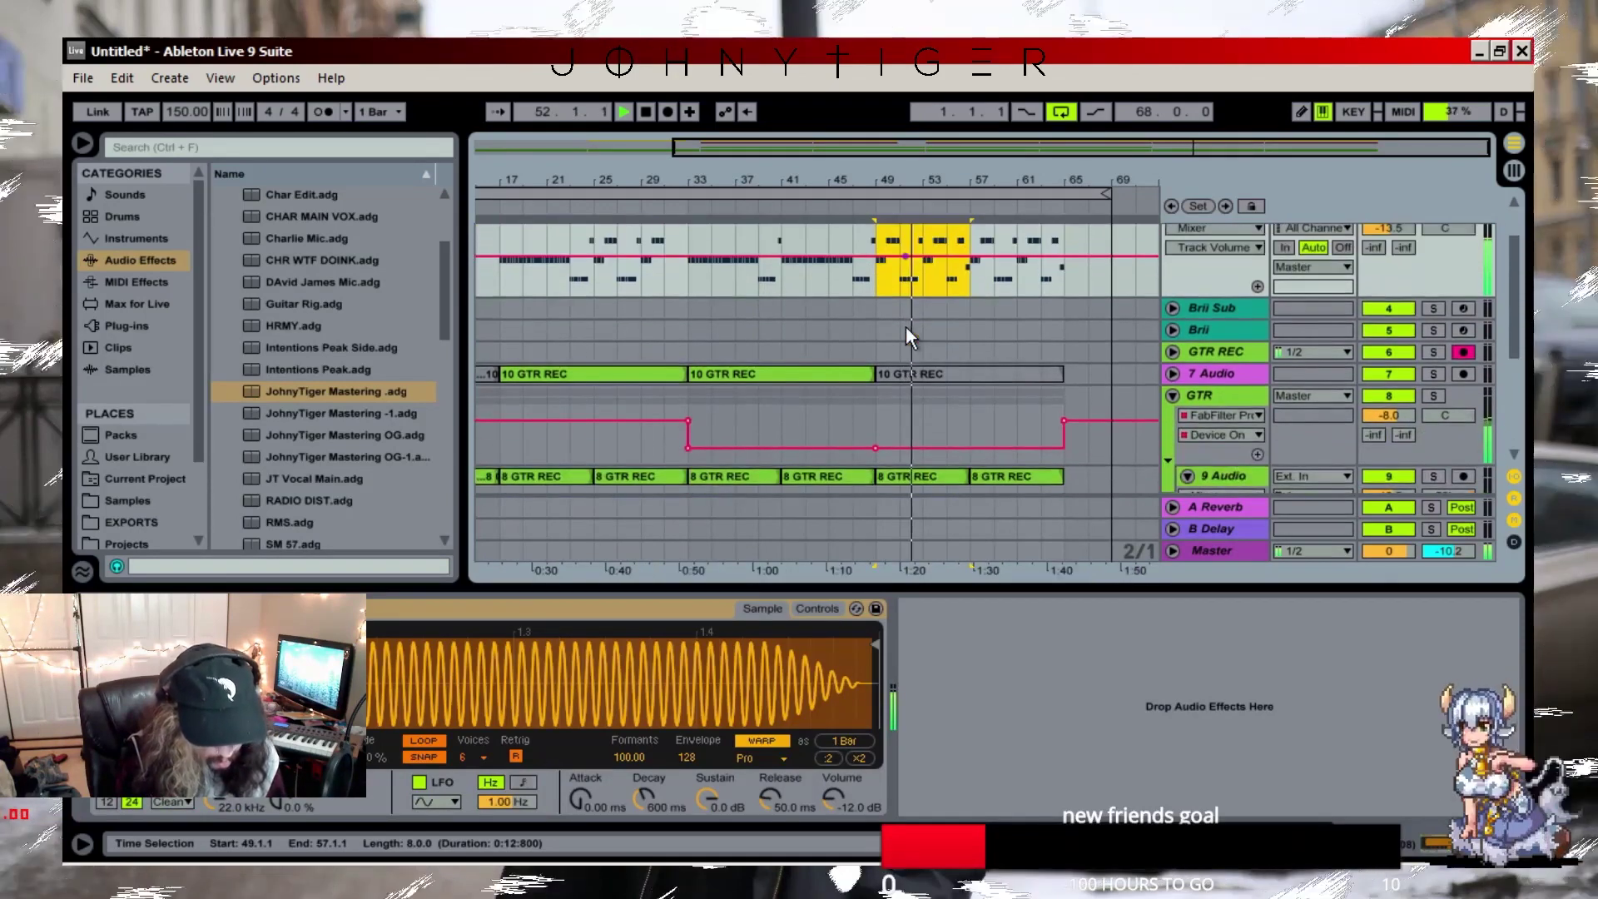
{"action": "scroll", "coordinate": [906, 327], "scroll_direction": "up", "scroll_amount": 1}
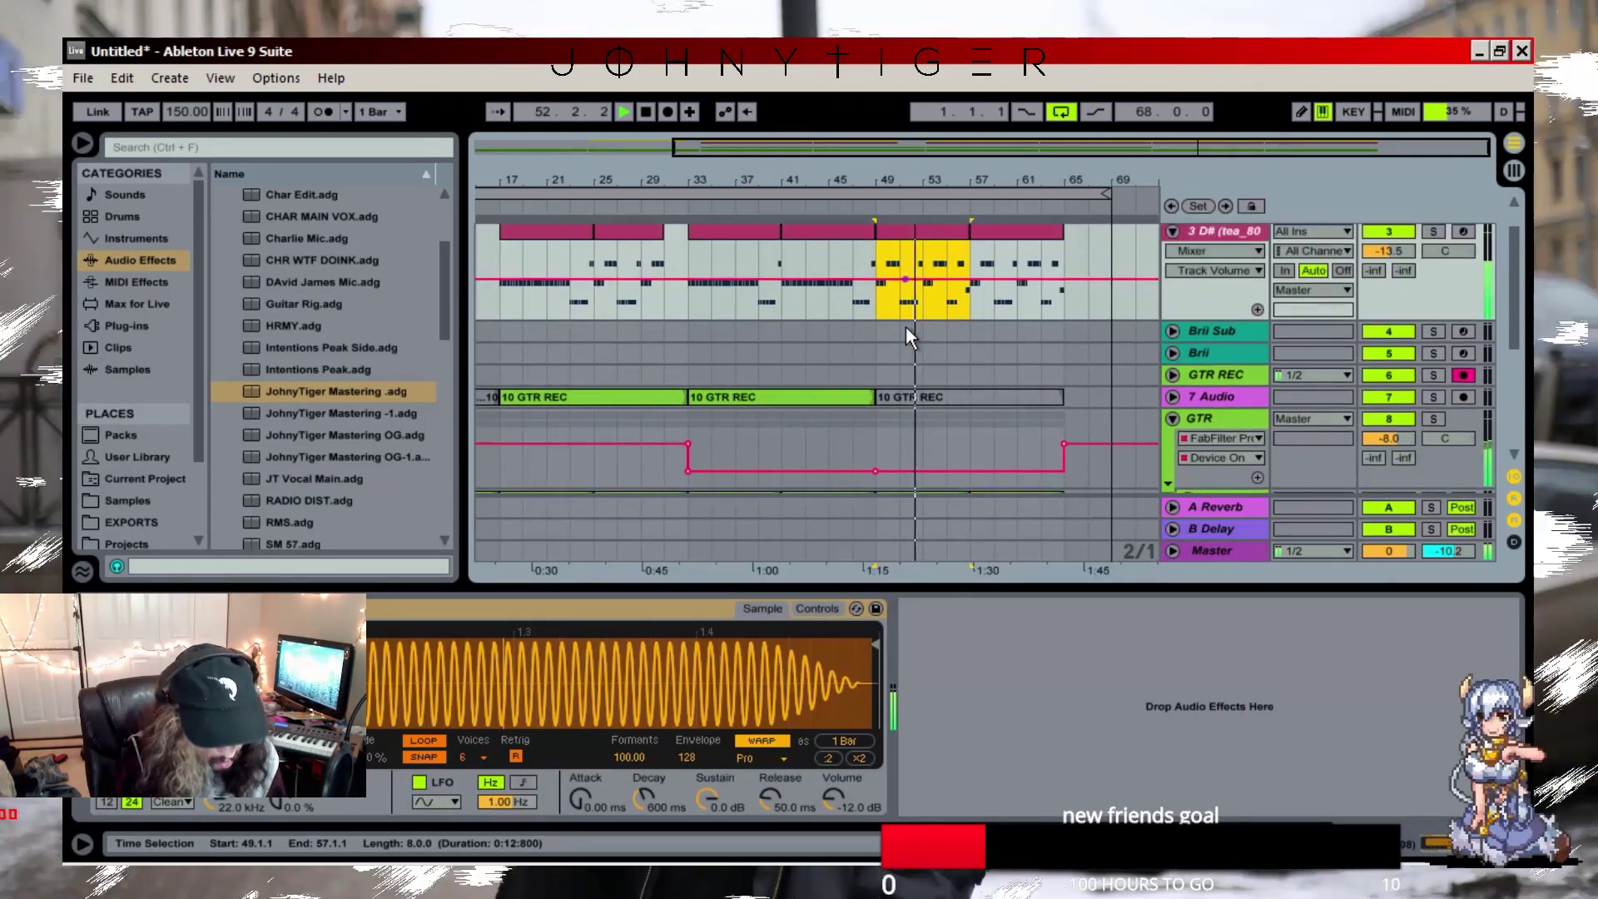
{"action": "left_click", "coordinate": [1021, 230]}
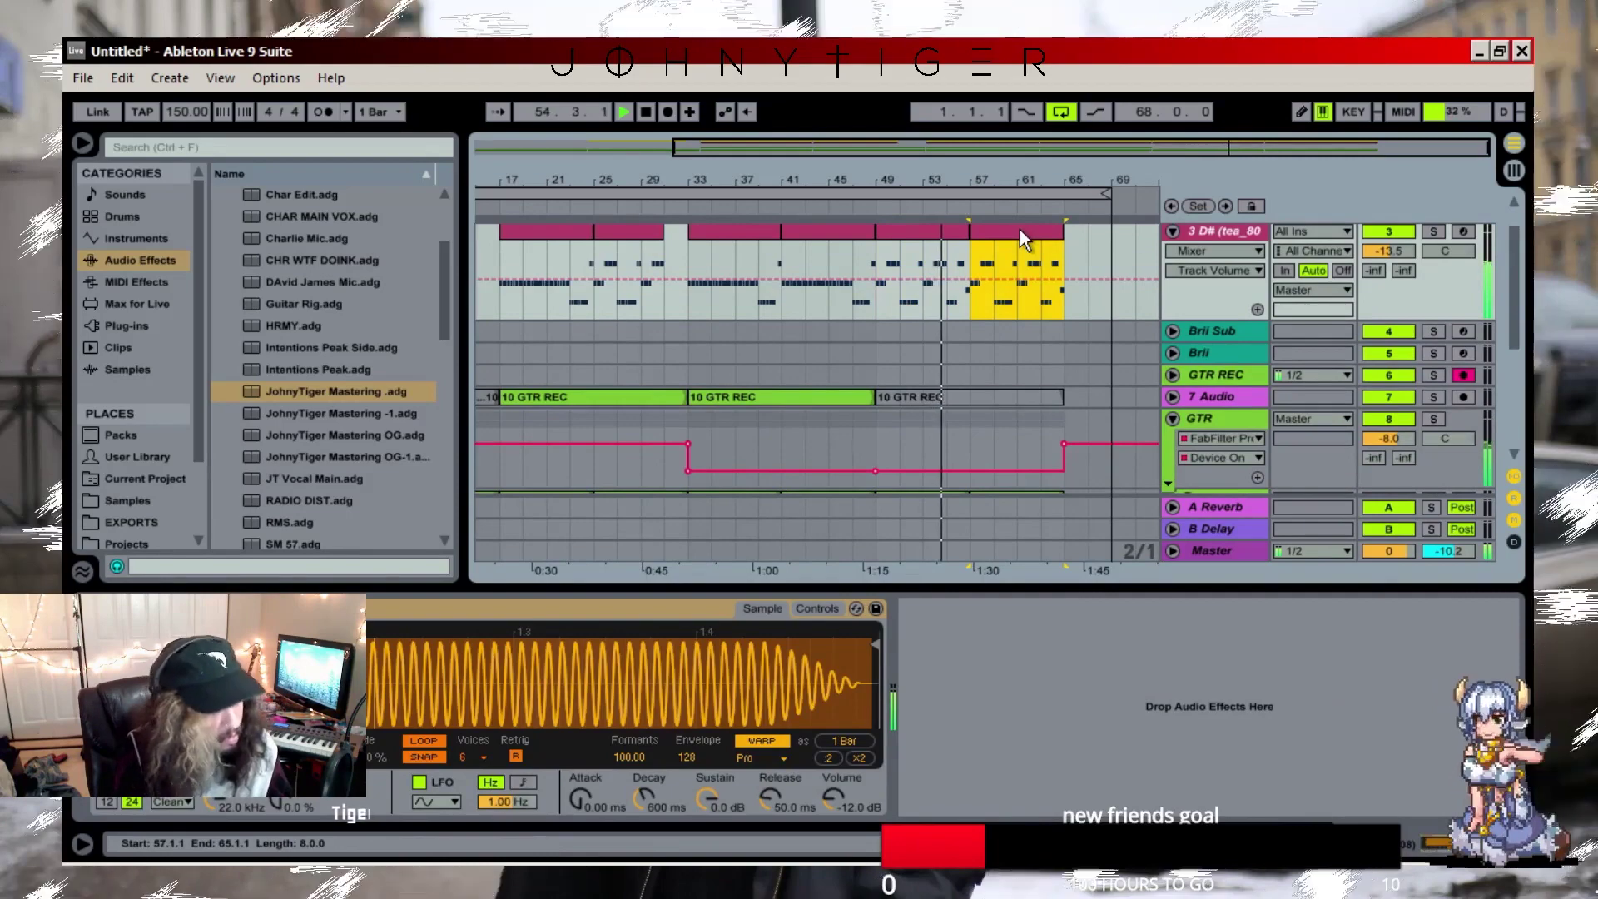
{"action": "key", "text": "0"}
- Copy the shortened drum clip that ends before bar 17 and paste it over the drums at bar 57
{"action": "scroll", "coordinate": [993, 240], "scroll_direction": "up", "scroll_amount": 2}
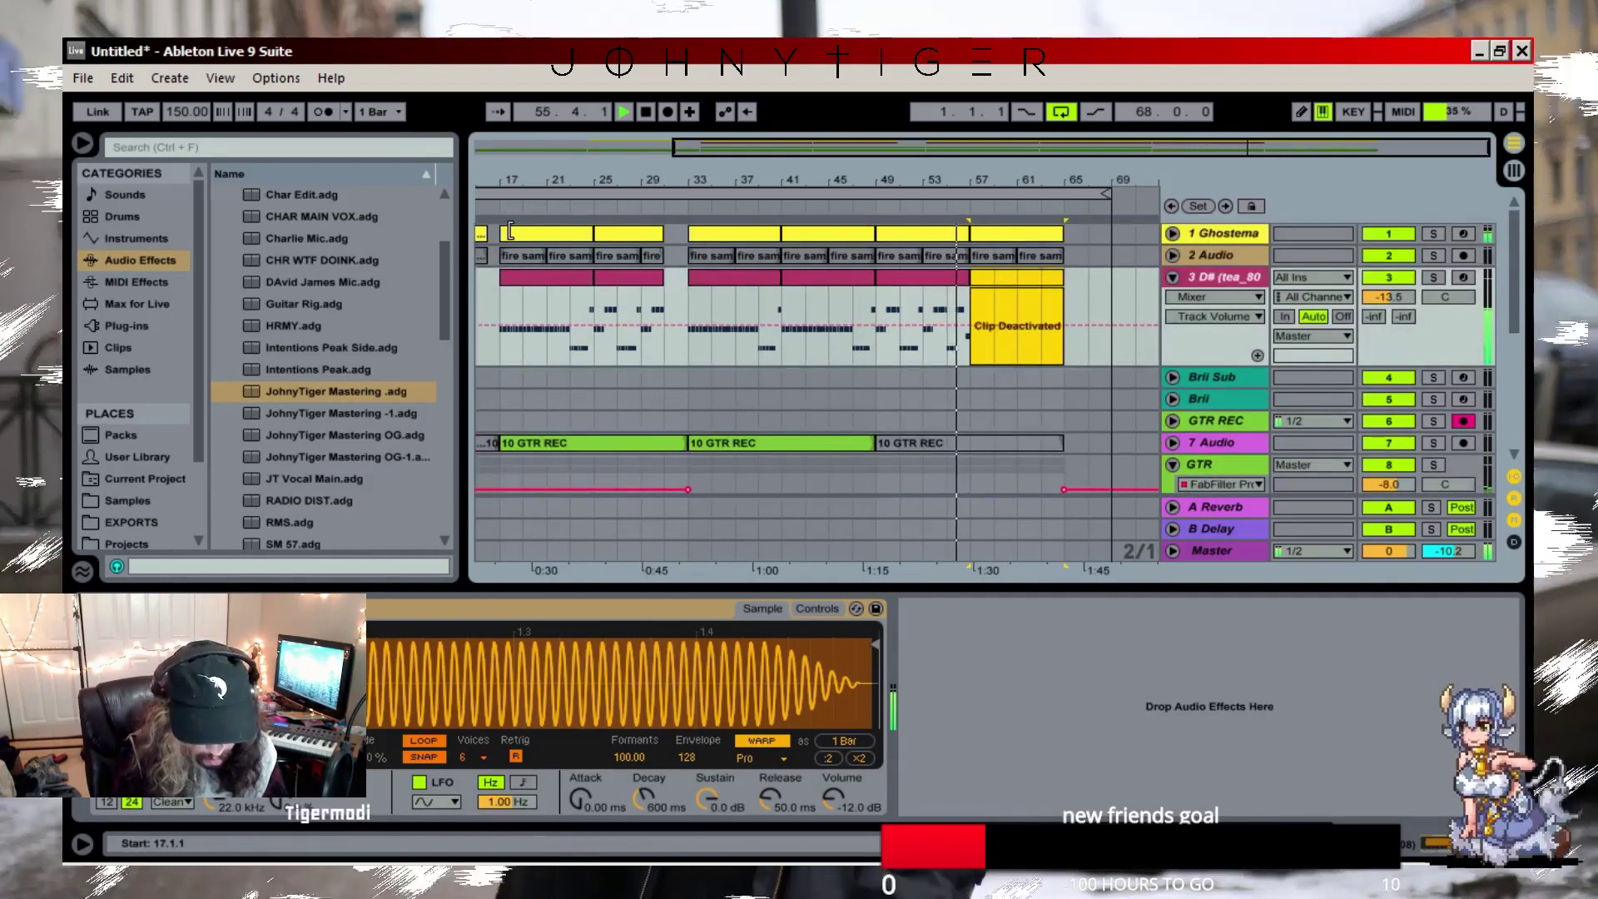
{"action": "left_click", "coordinate": [481, 234]}
{"action": "left_click", "coordinate": [1001, 227]}
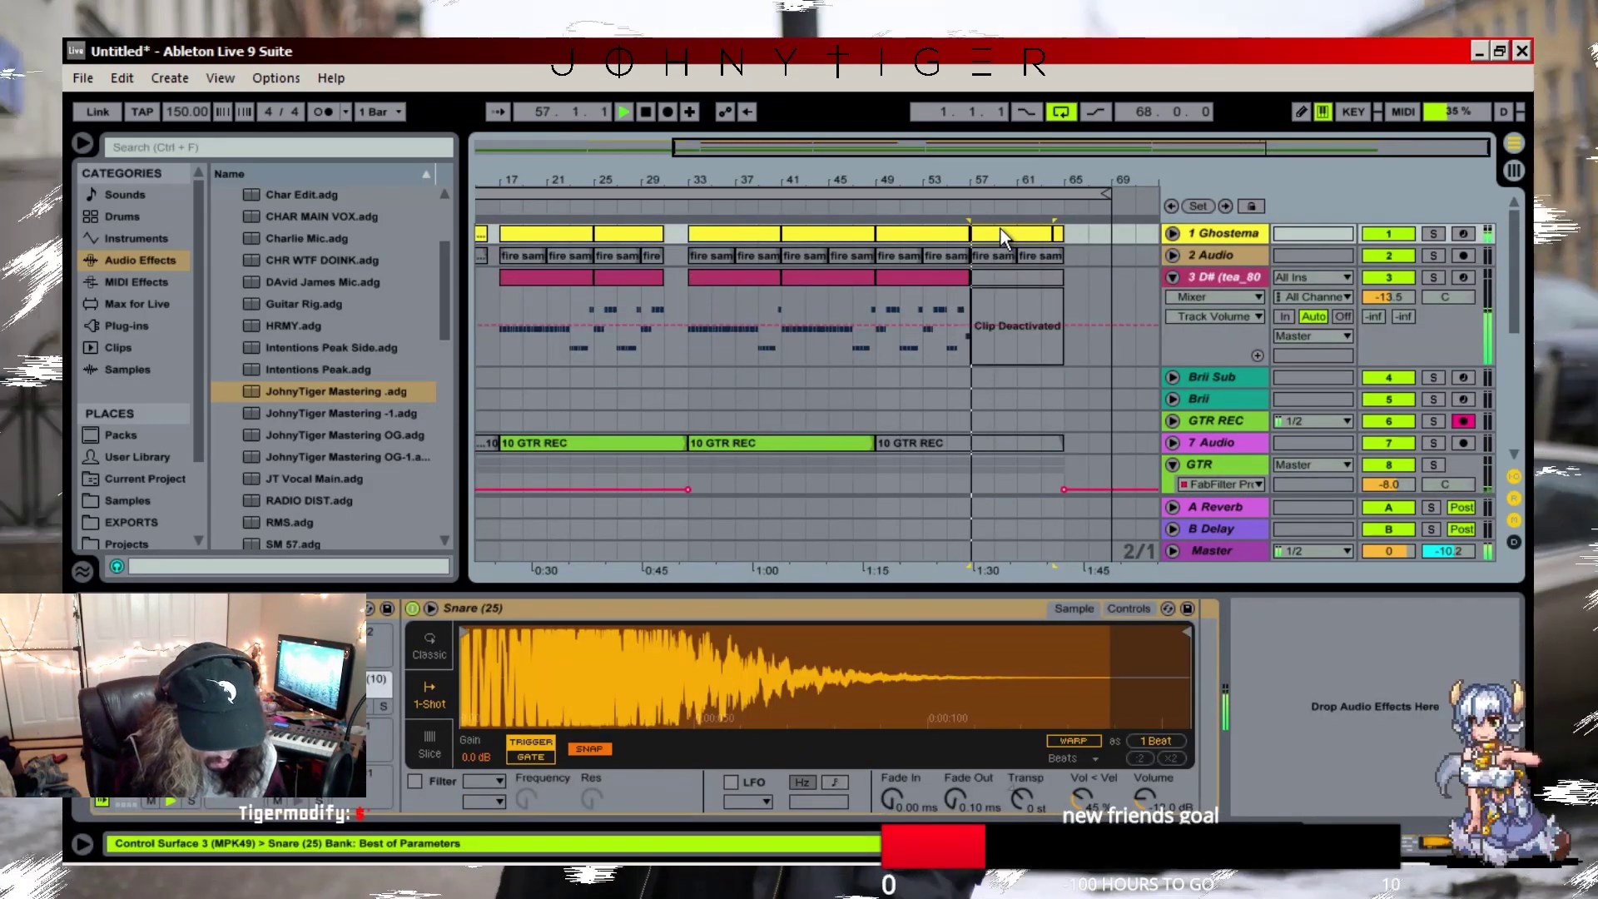
{"action": "key", "text": "ctrl+v"}
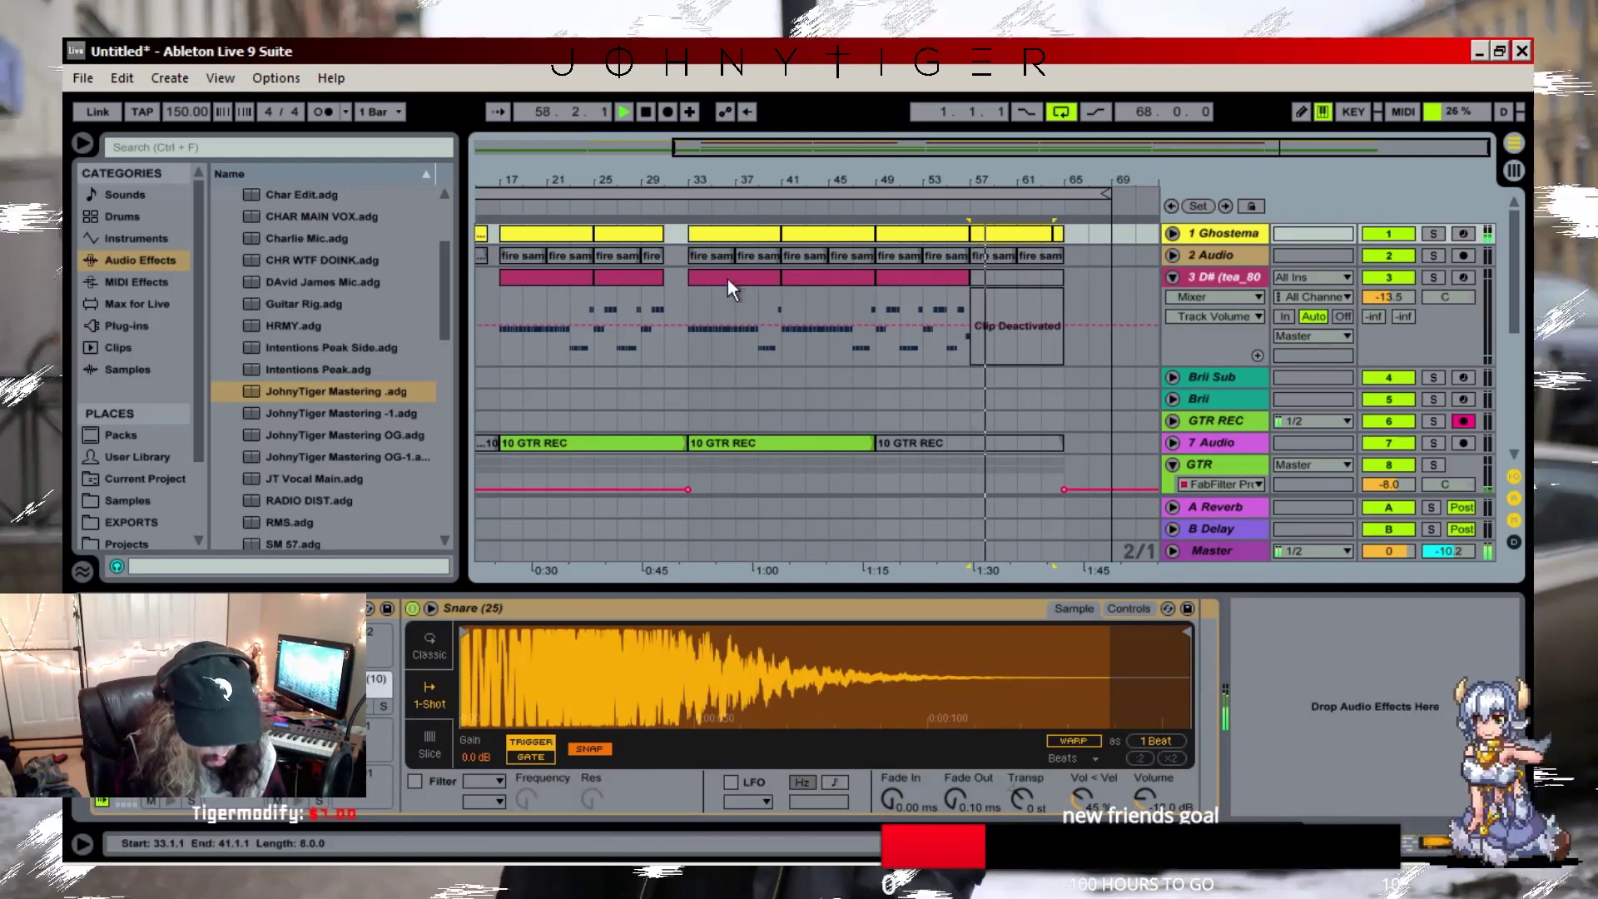
- Copy bars 33 to 40 of all tracks to bar 65 and extend the loop to 76 bars
{"action": "scroll", "coordinate": [683, 474], "scroll_direction": "down", "scroll_amount": 3}
{"action": "left_click_drag", "start_coordinate": [692, 511], "coordinate": [782, 148]}
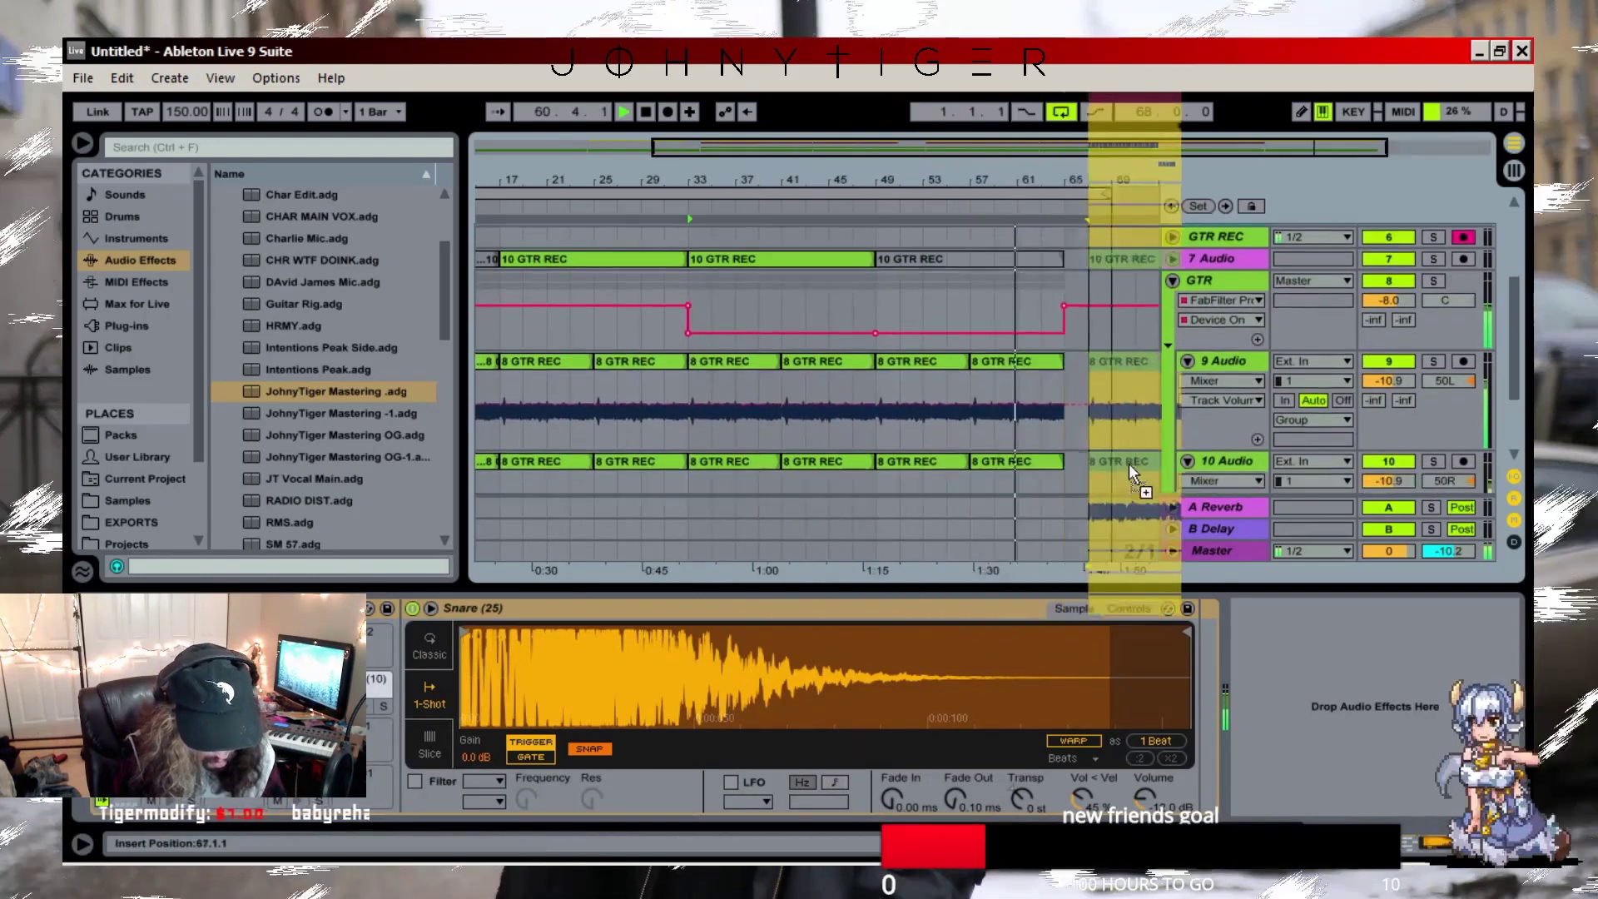
{"action": "key", "text": "ctrl+d"}
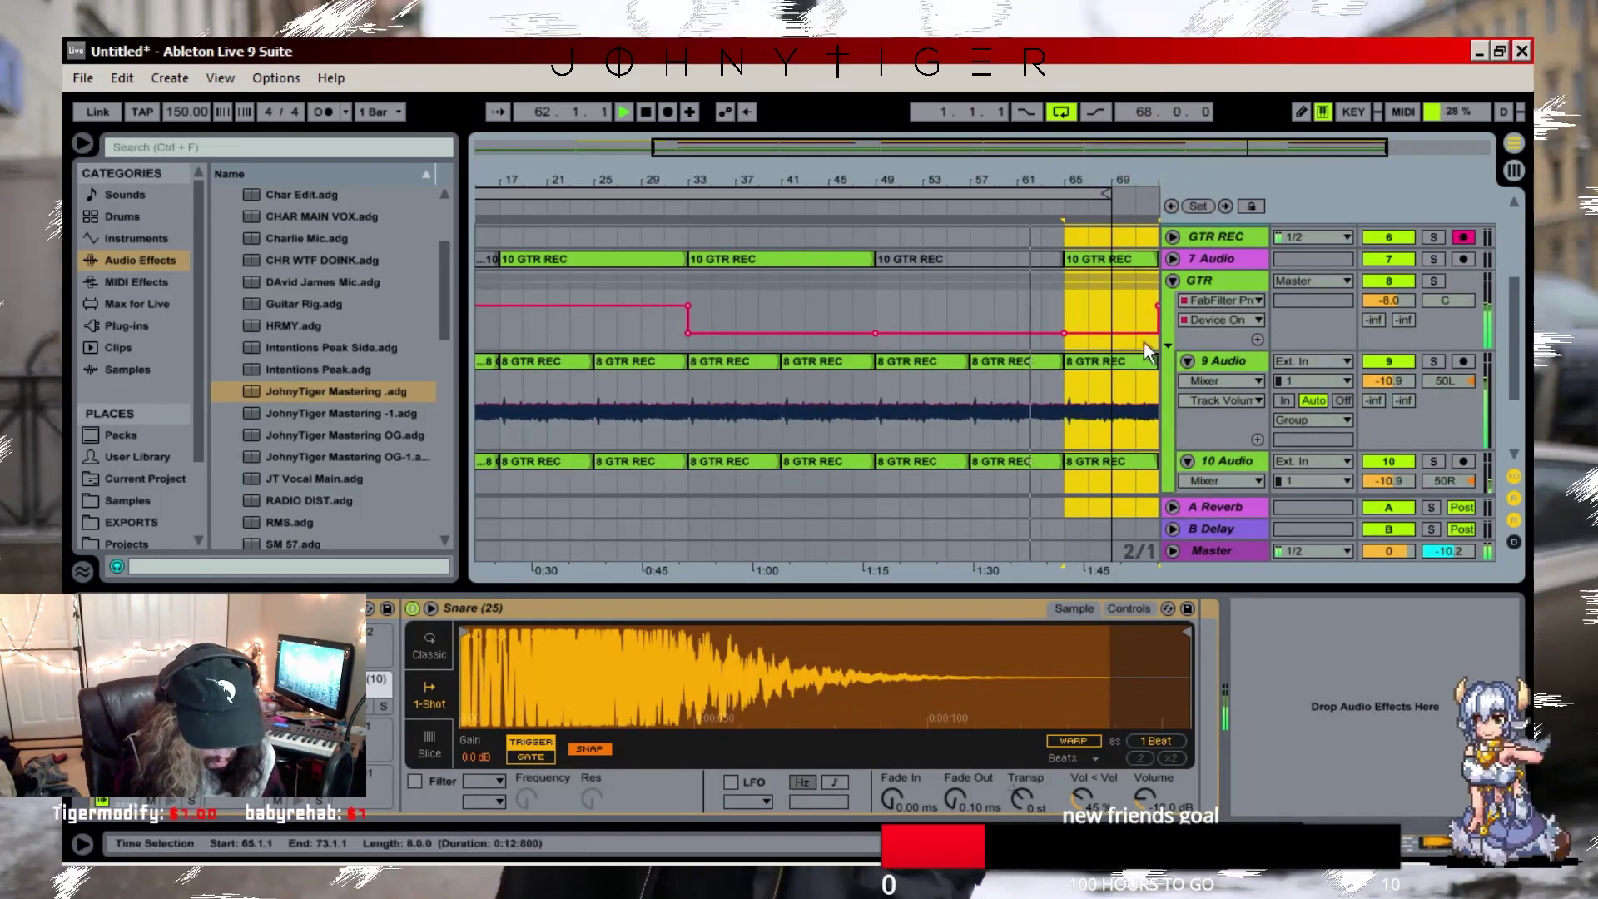
{"action": "scroll", "coordinate": [1146, 253], "scroll_direction": "up", "scroll_amount": 4}
{"action": "left_click_drag", "start_coordinate": [1103, 181], "coordinate": [1104, 124]}
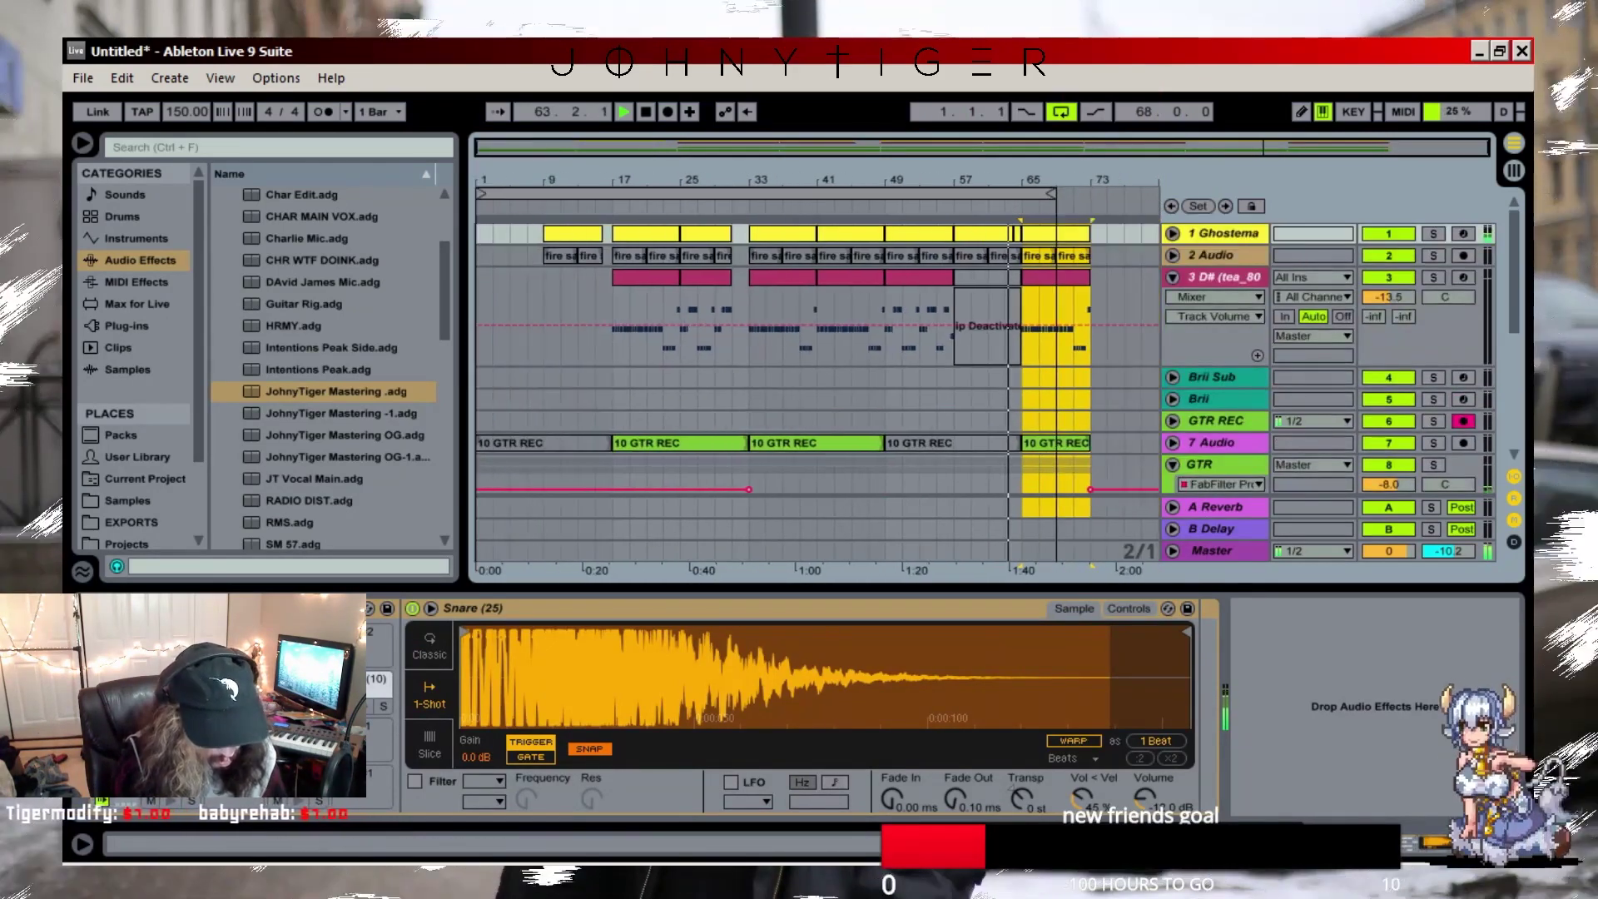
{"action": "left_click_drag", "start_coordinate": [1059, 191], "coordinate": [1118, 192]}
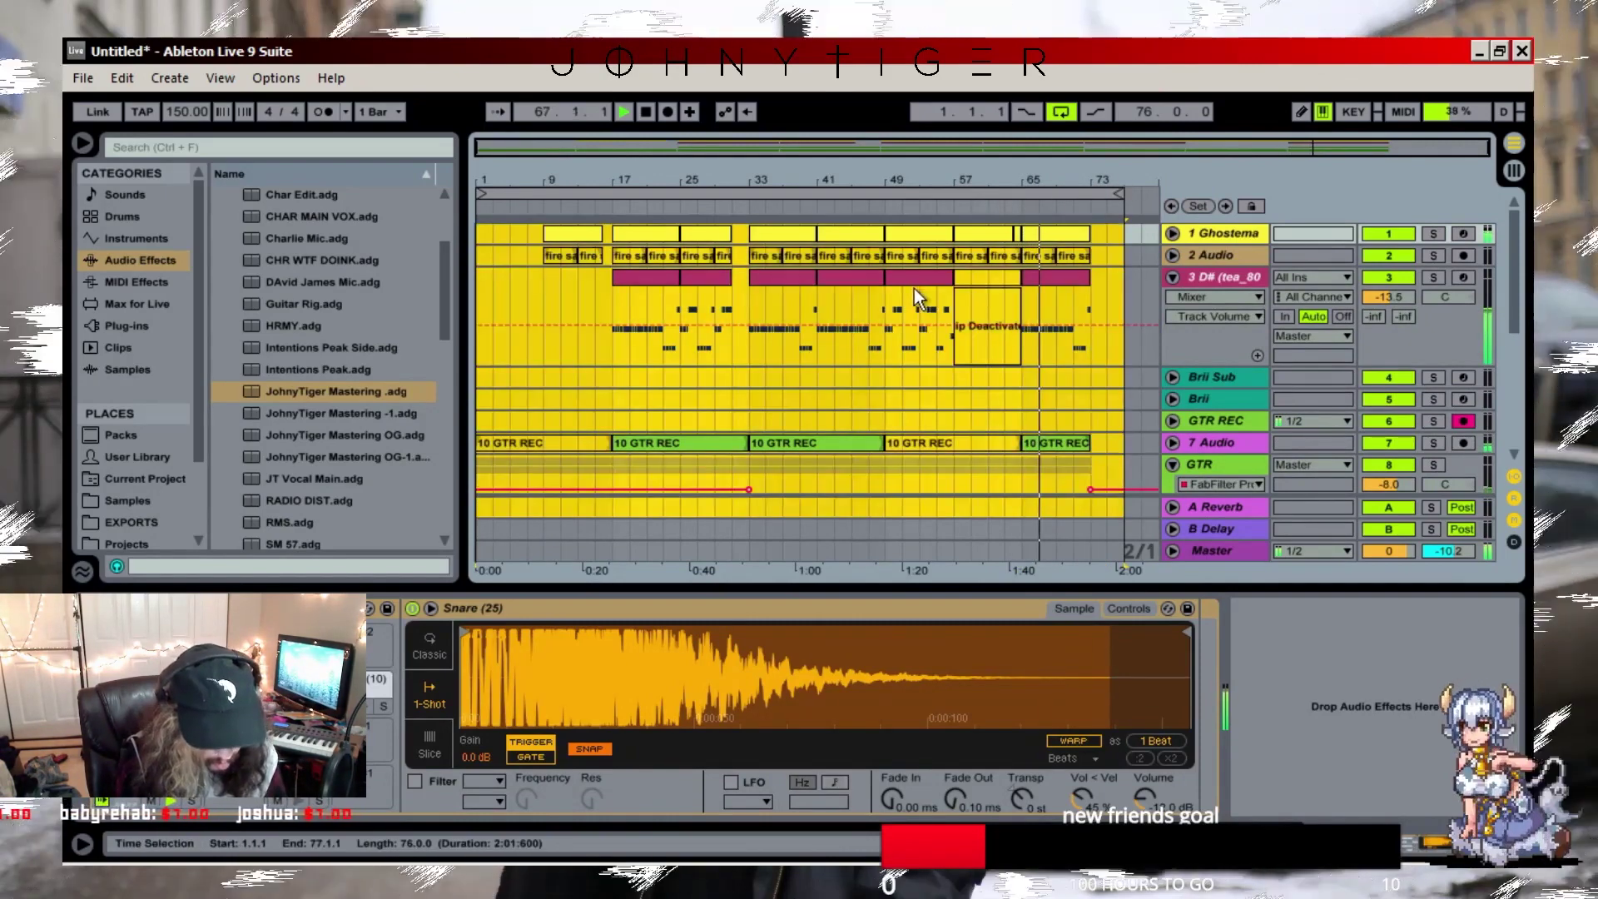
- Copy the bar 49 to 56 drum and 808 clips to bar 73 and extend the loop to 84 bars
{"action": "left_click_drag", "start_coordinate": [914, 288], "coordinate": [1107, 310]}
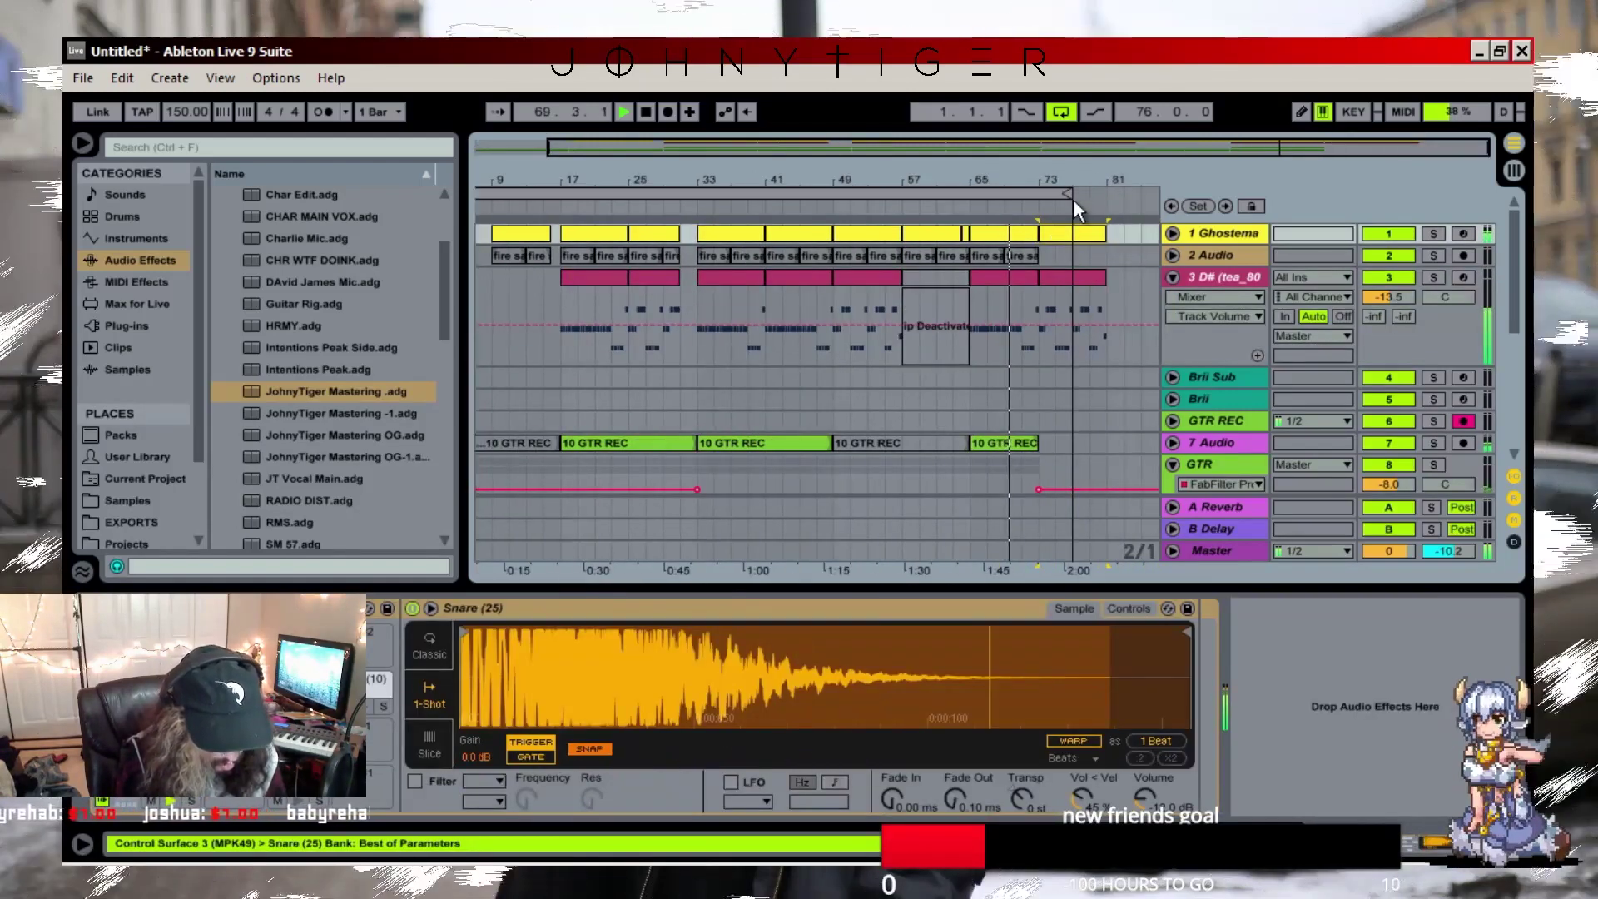
{"action": "scroll", "coordinate": [1081, 322], "scroll_direction": "down", "scroll_amount": 5}
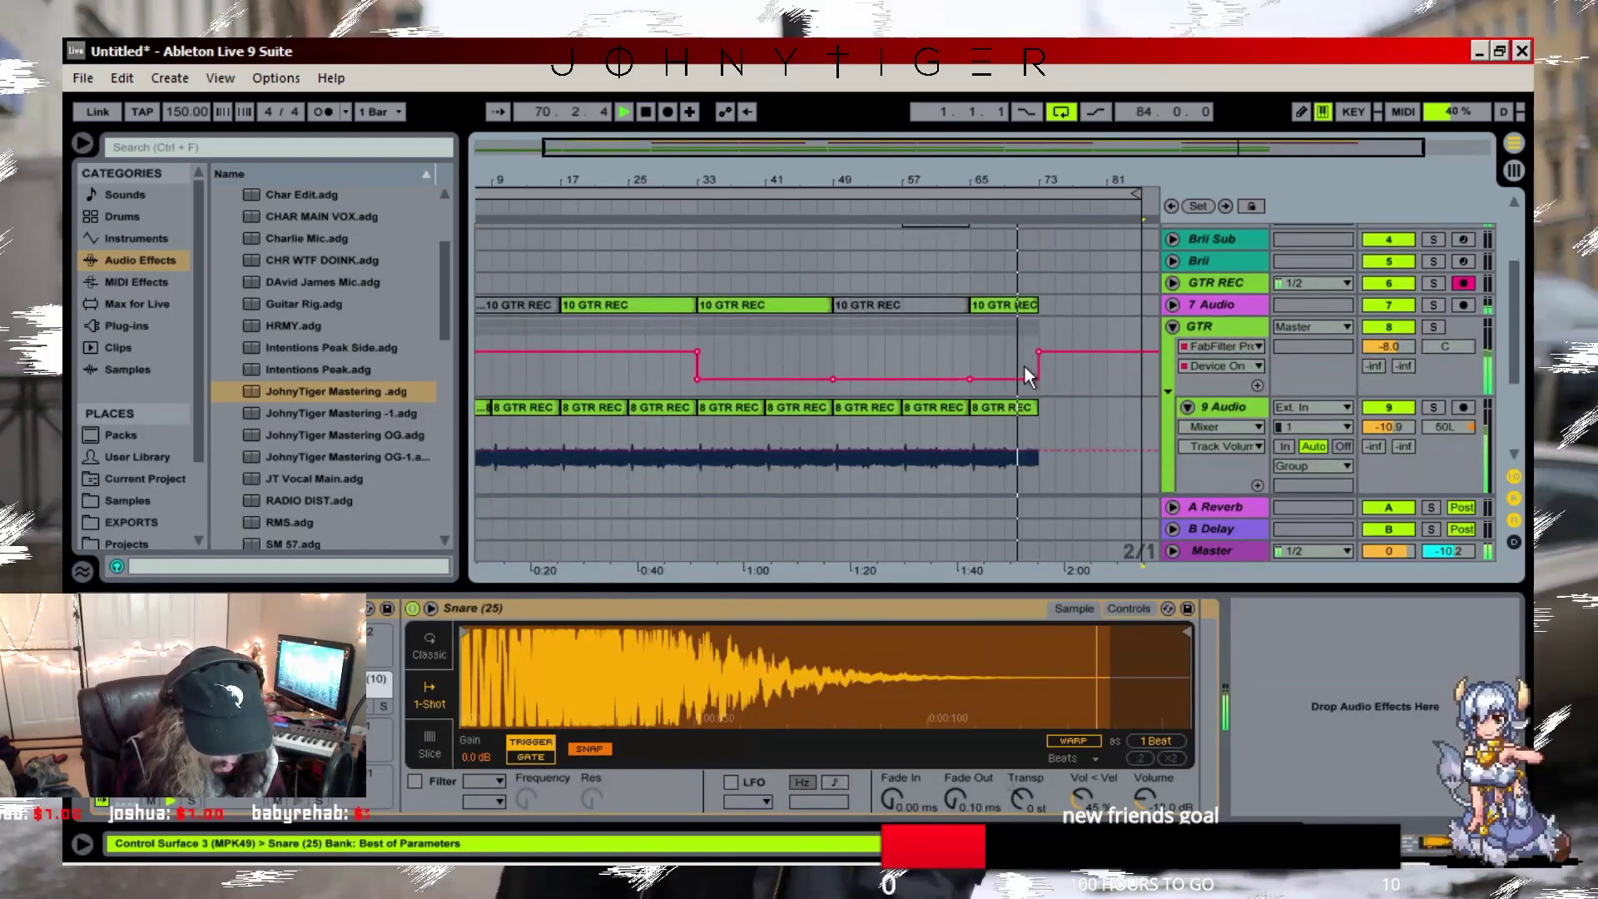
{"action": "left_click", "coordinate": [1020, 412]}
{"action": "scroll", "coordinate": [1037, 416], "scroll_direction": "down", "scroll_amount": 8}
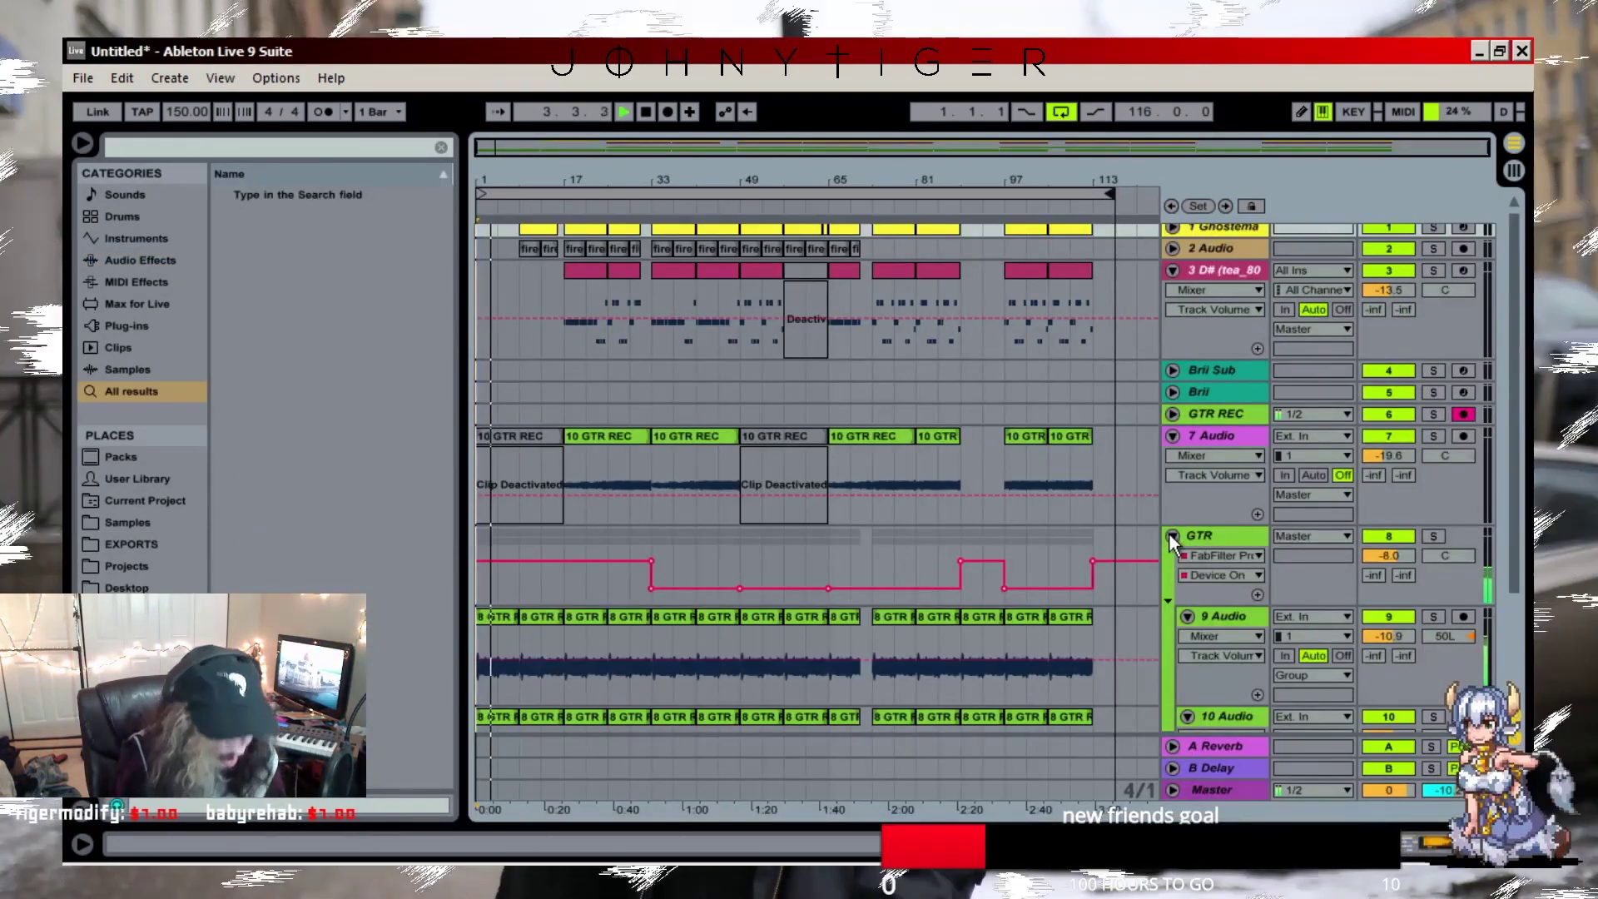
- Fold the GTR group, stop playback and look through the Audio Effects presets and devices
{"action": "left_click", "coordinate": [1172, 536]}
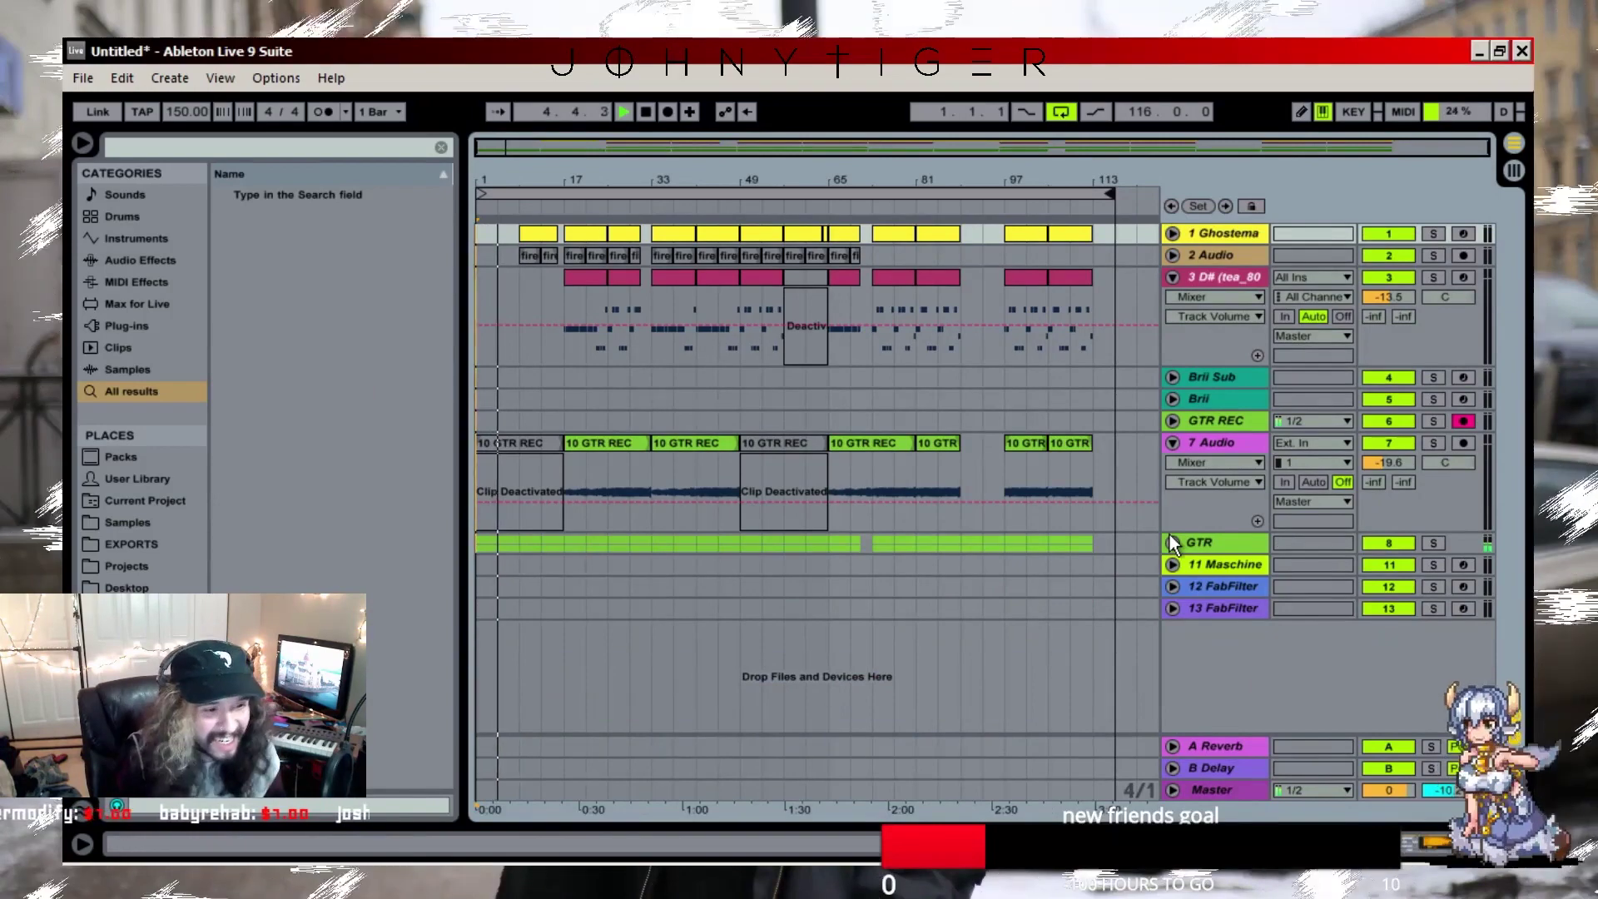
{"action": "key", "text": "space"}
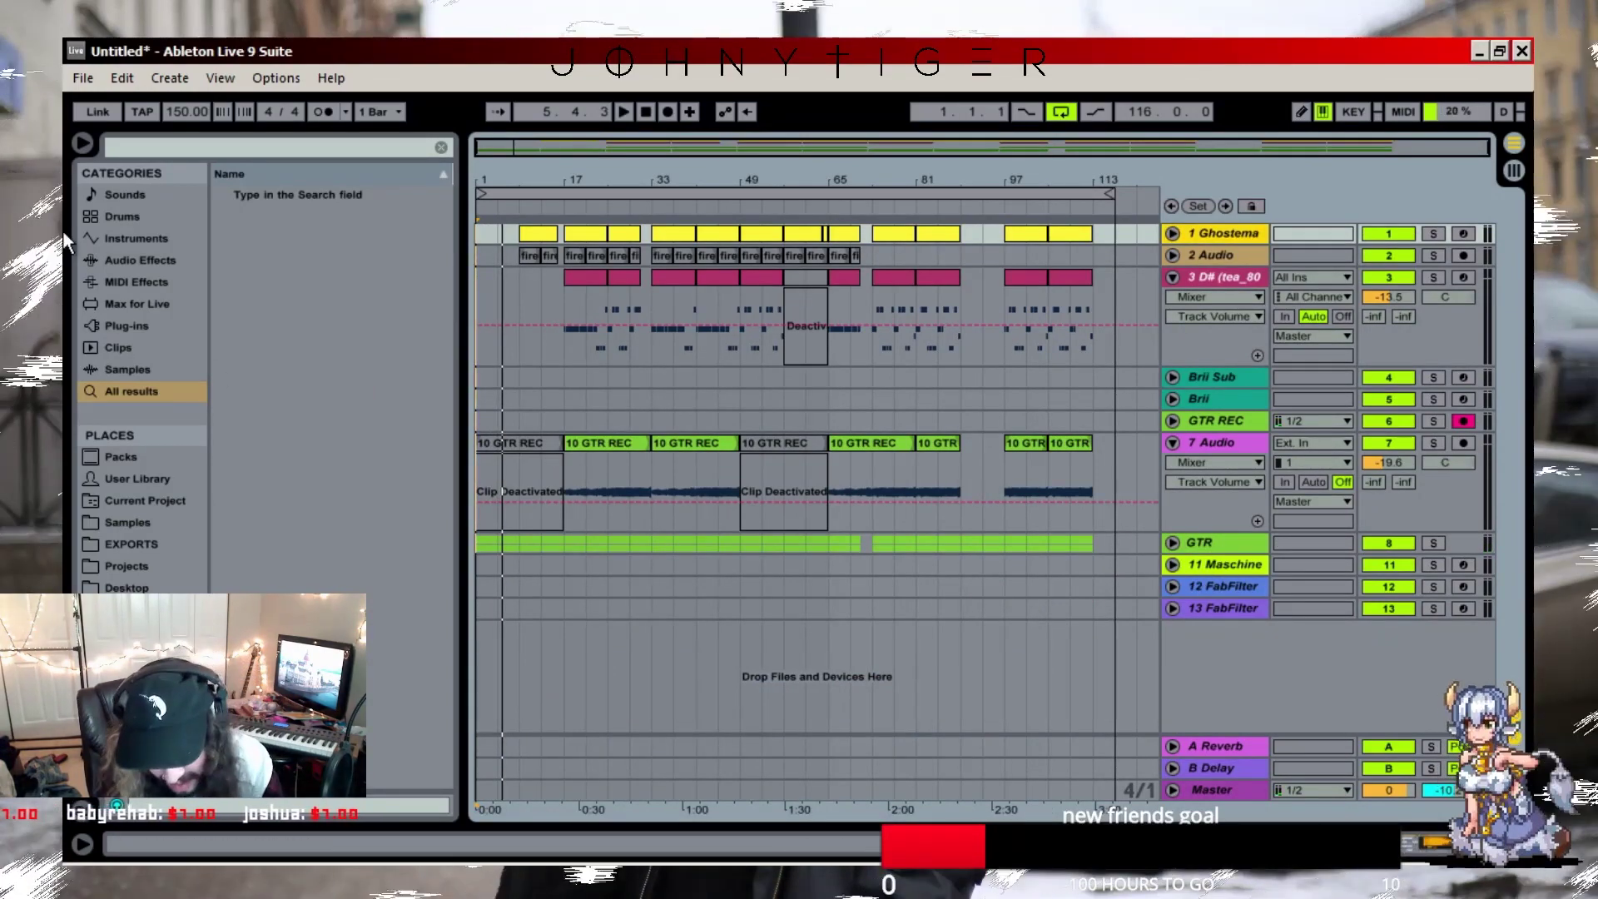
{"action": "left_click", "coordinate": [152, 266]}
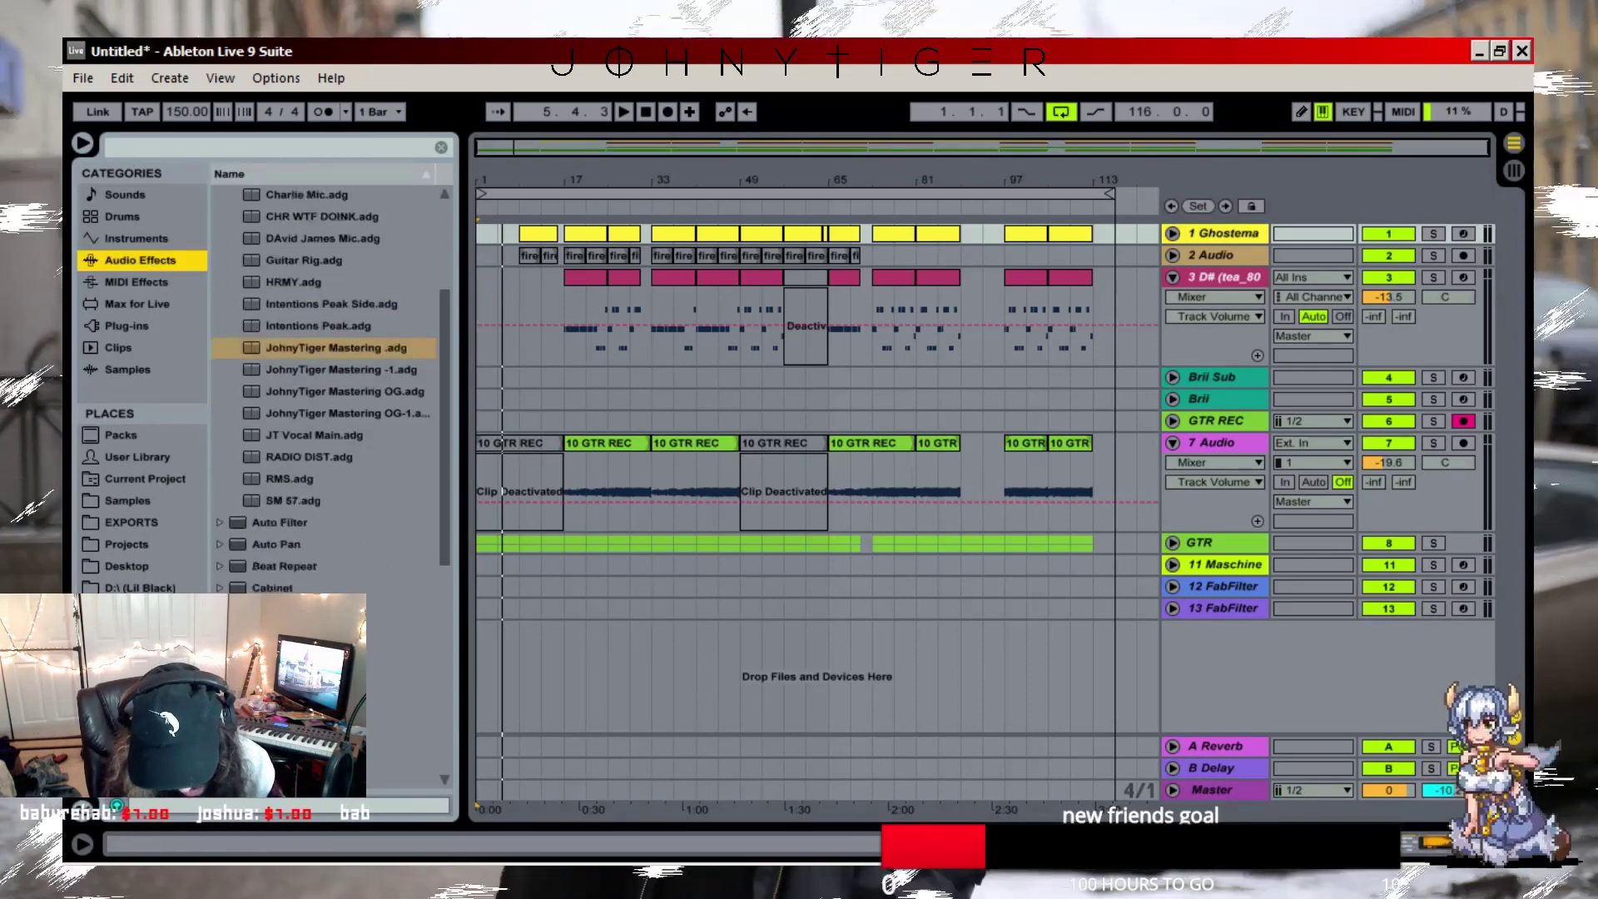
{"action": "scroll", "coordinate": [325, 374], "scroll_direction": "down", "scroll_amount": 6}
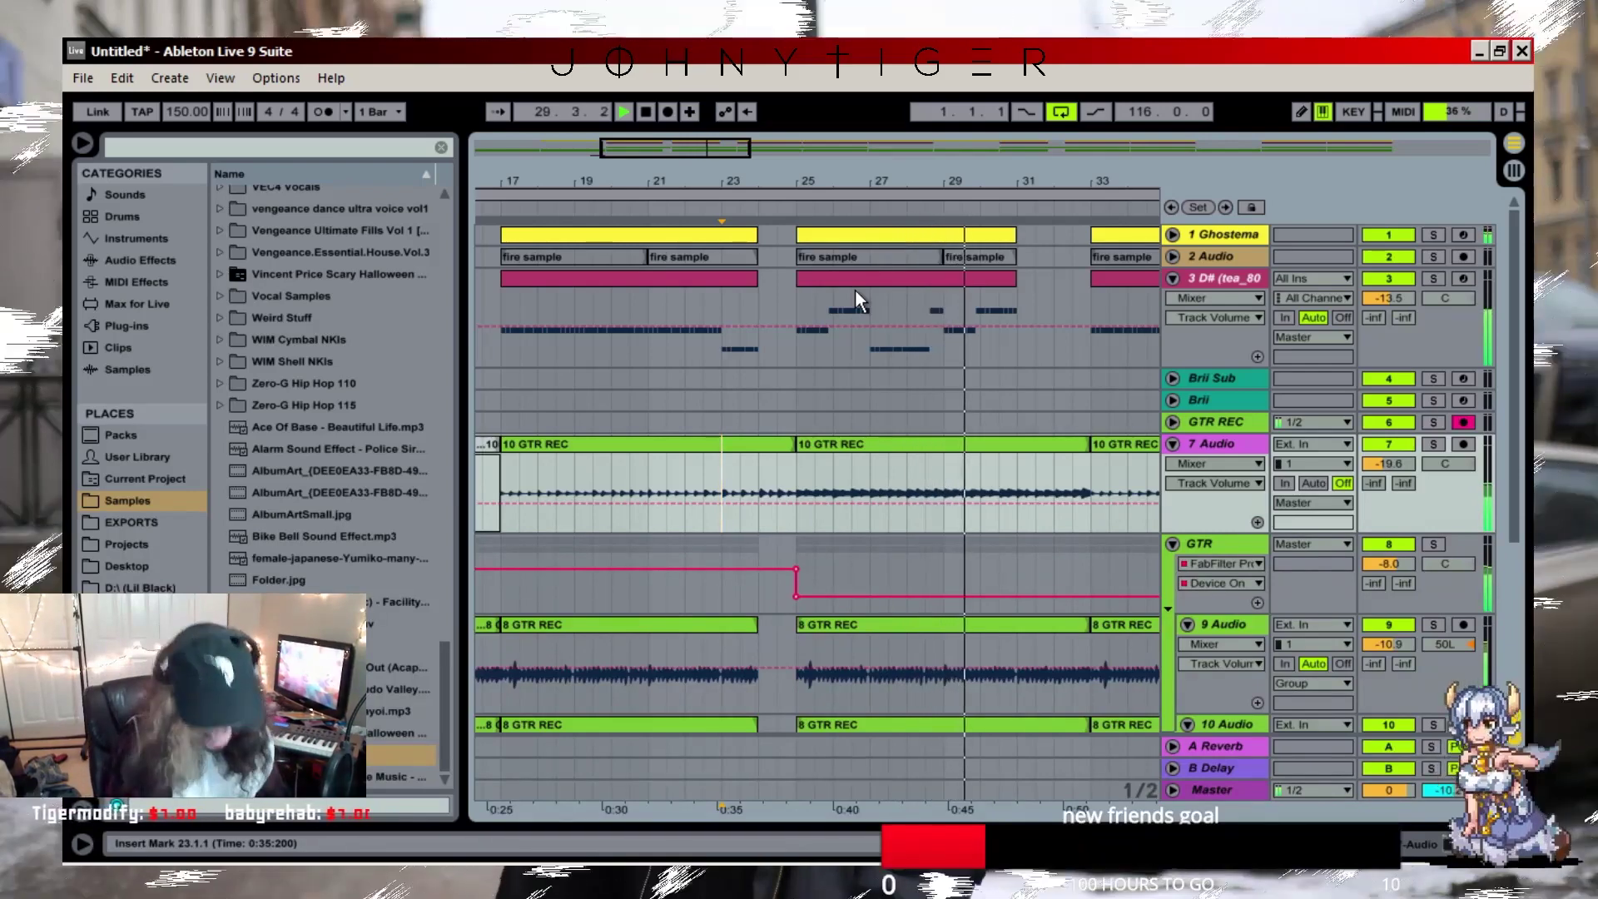
- Save the Live Set as TTV 75 in the Beats projects folder
{"action": "key", "text": "ctrl+s"}
{"action": "left_click", "coordinate": [644, 96]}
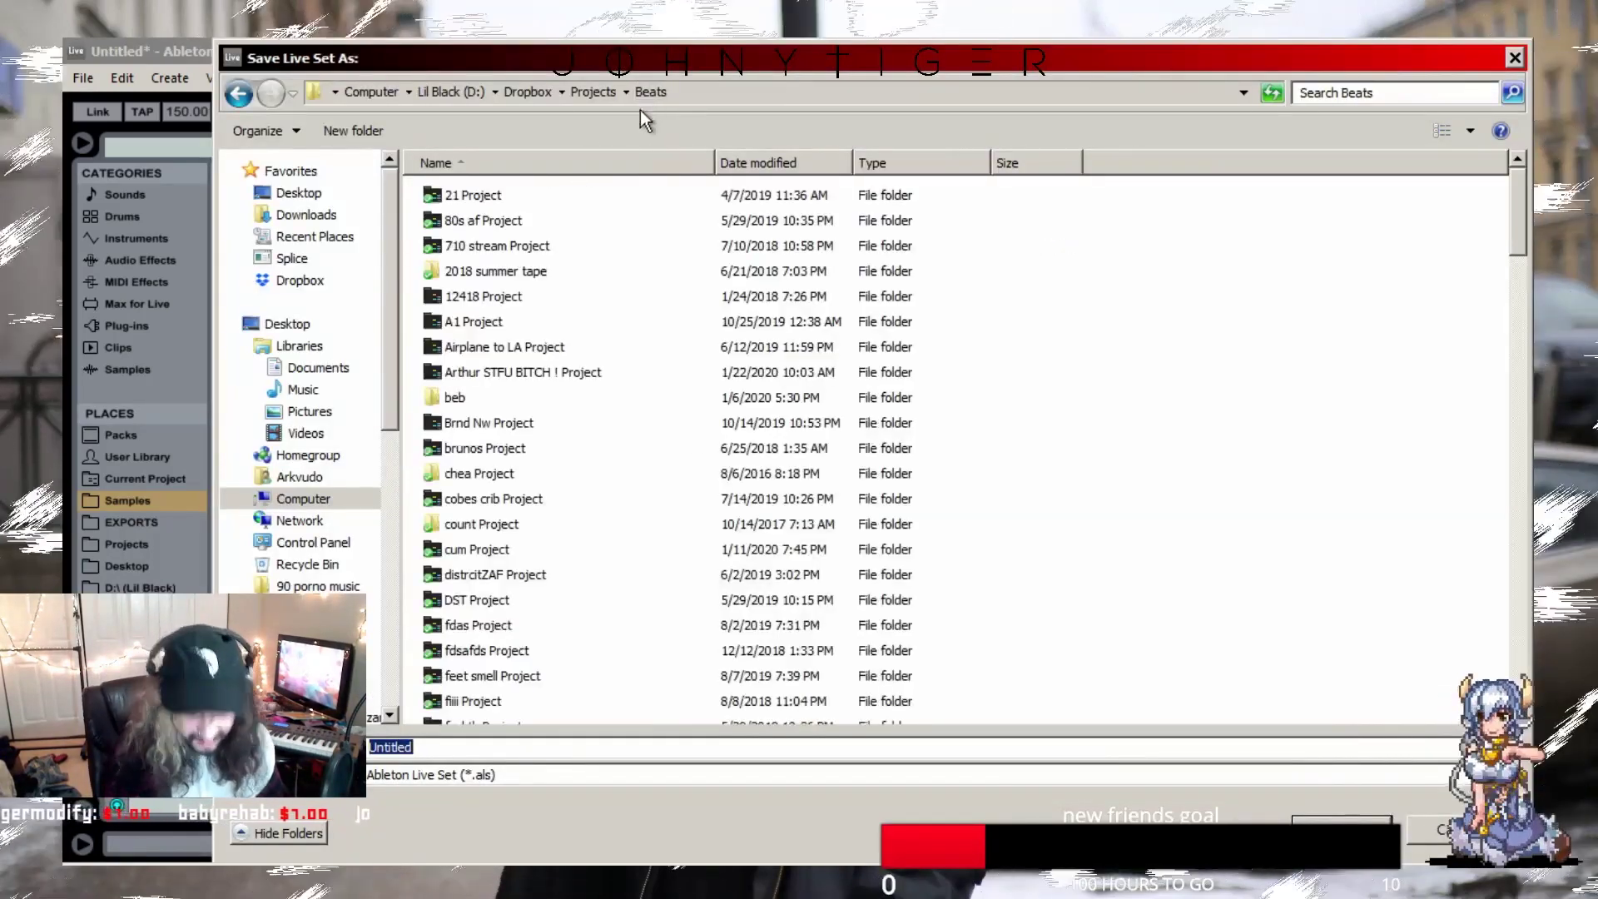
{"action": "type", "text": "TTV 7"}
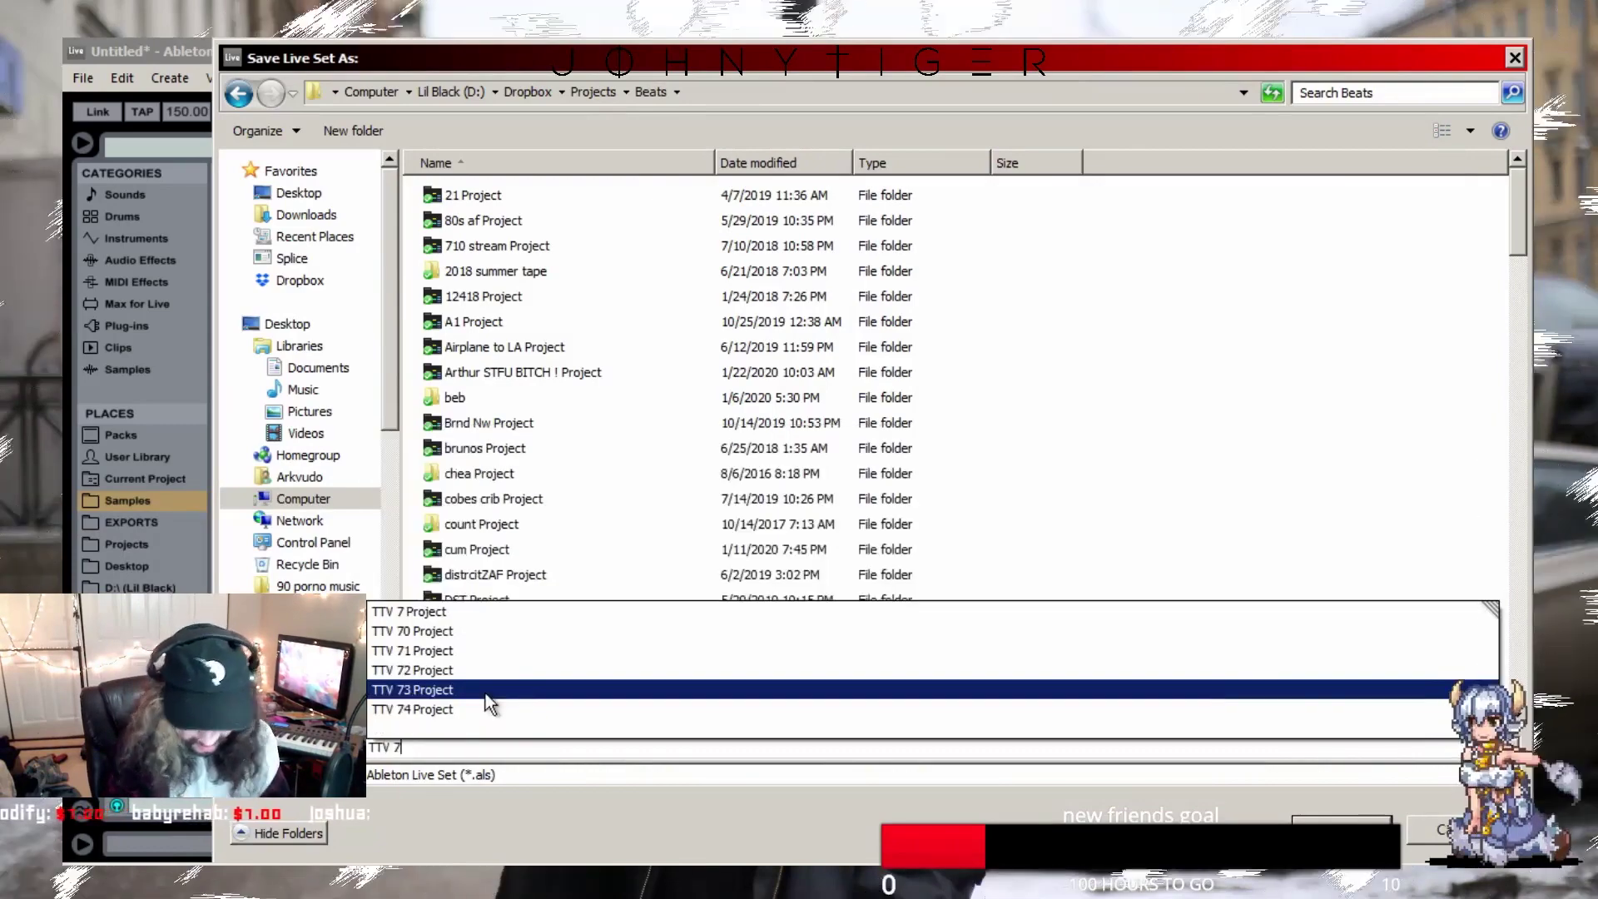
{"action": "type", "text": "5"}
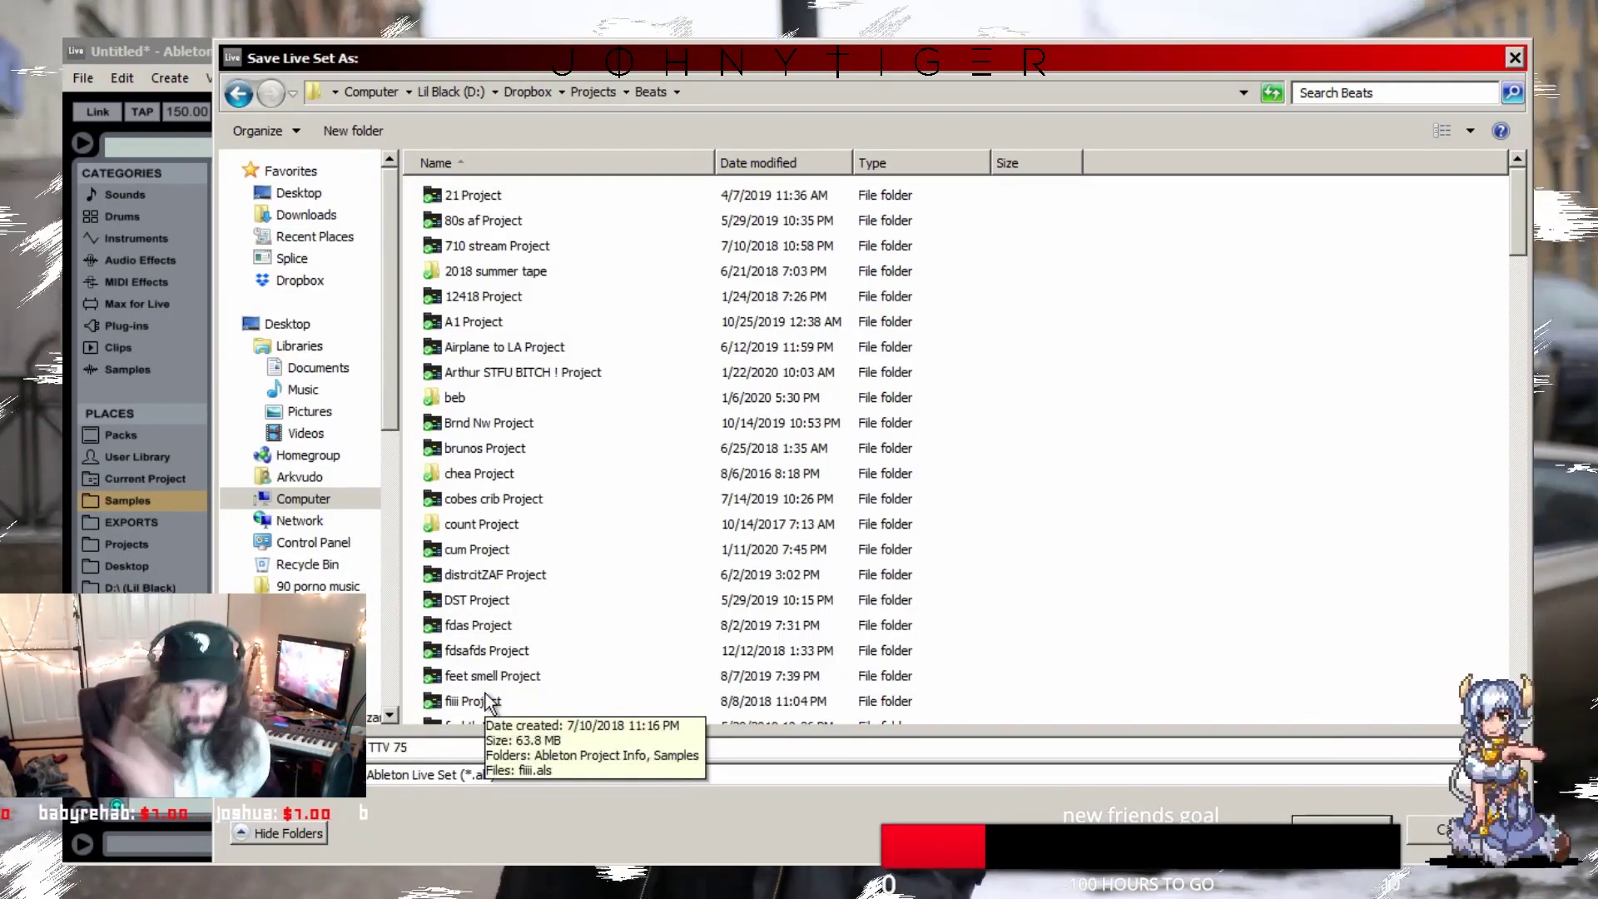
{"action": "key", "text": "Return"}
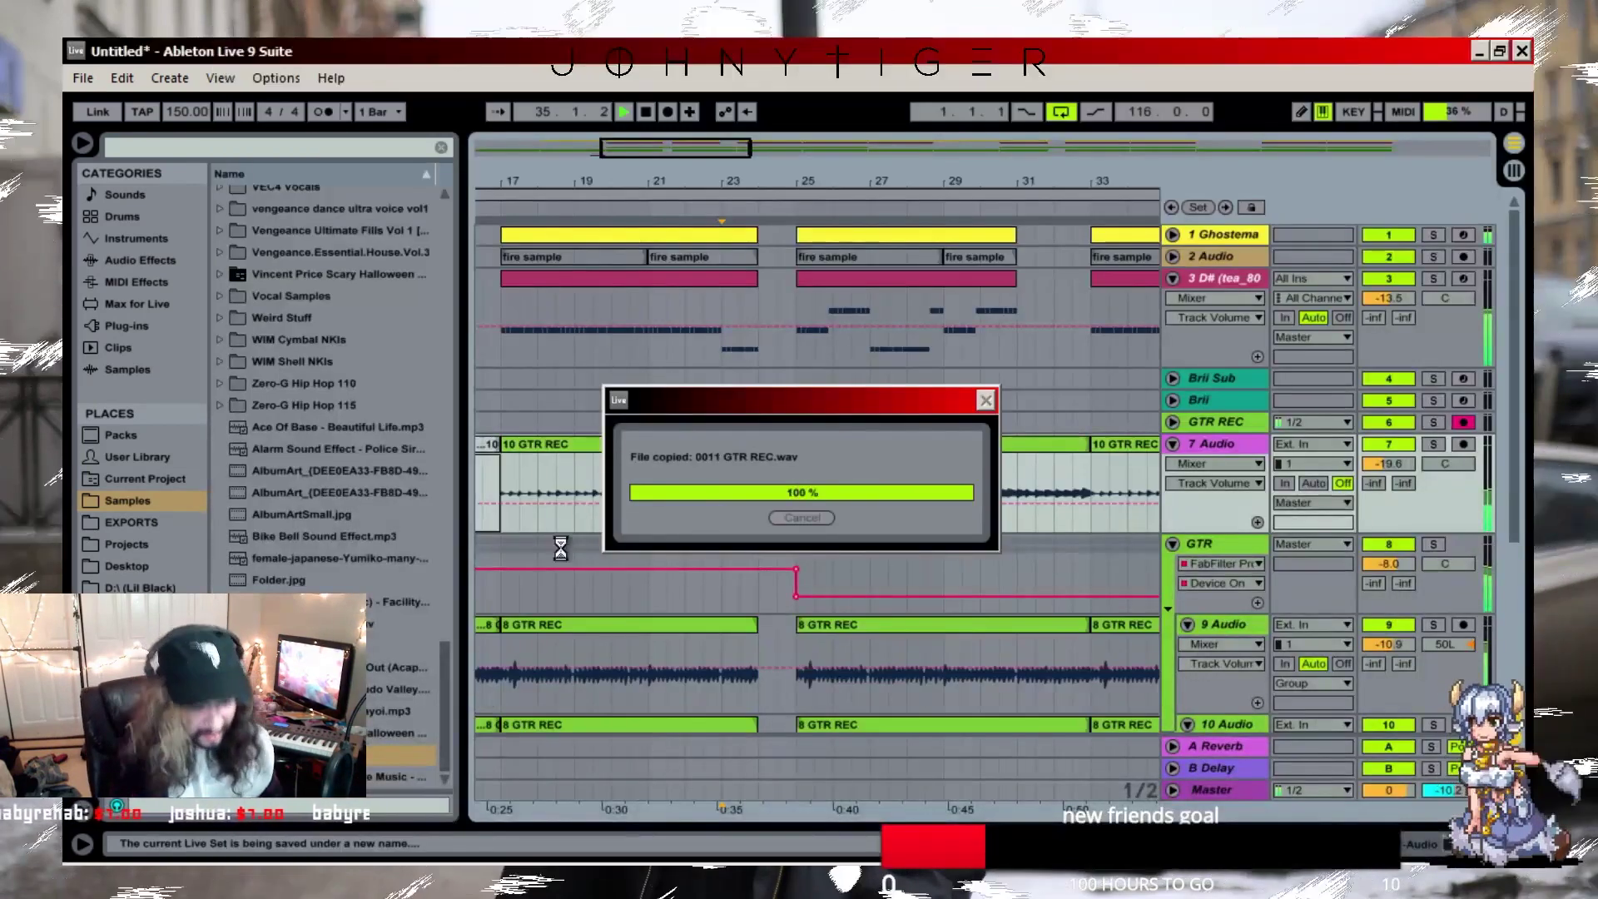